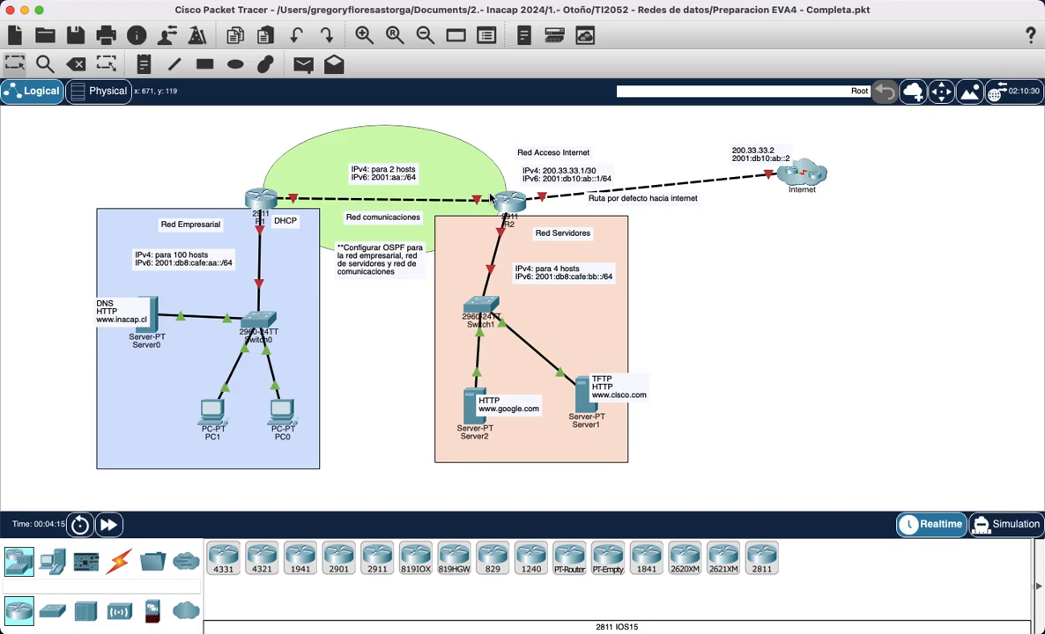
Step: Draw a temporary freehand arrow from R2's 200.33.33.1/30 label to the Internet's 200.33.33.2 label, and clear the annotation
{"action": "mouse_move", "coordinate": [496, 199]}
{"action": "key", "text": "ctrl+Tab"}
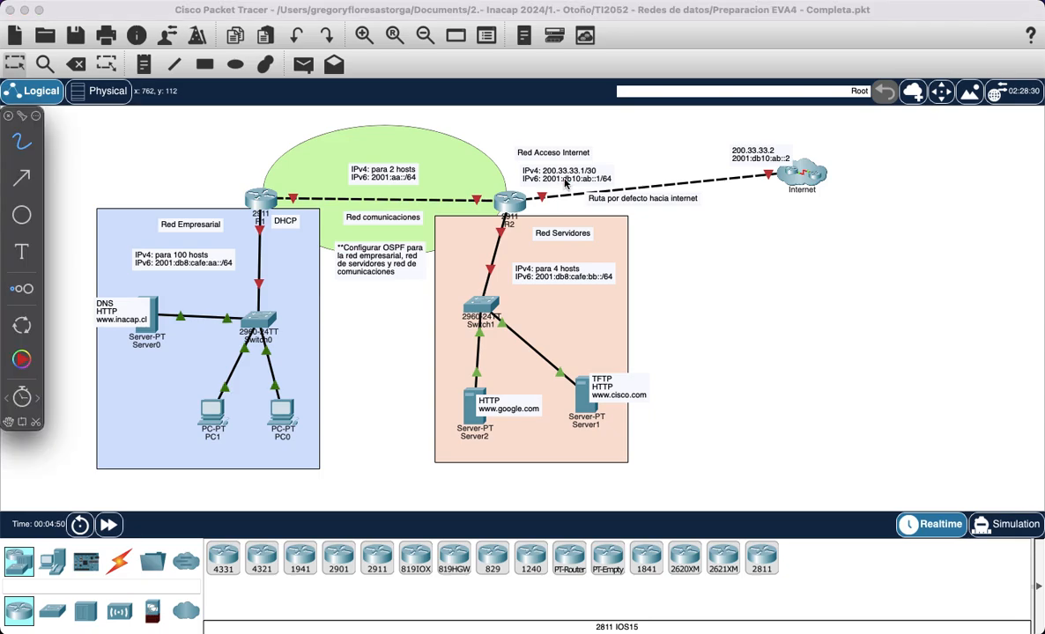
{"action": "mouse_move", "coordinate": [593, 159]}
{"action": "left_mouse_down"}
{"action": "mouse_move", "coordinate": [541, 161]}
{"action": "mouse_move", "coordinate": [513, 185]}
{"action": "mouse_move", "coordinate": [615, 175]}
{"action": "mouse_move", "coordinate": [529, 162]}
{"action": "mouse_move", "coordinate": [541, 202]}
{"action": "mouse_move", "coordinate": [544, 188]}
{"action": "left_mouse_up"}
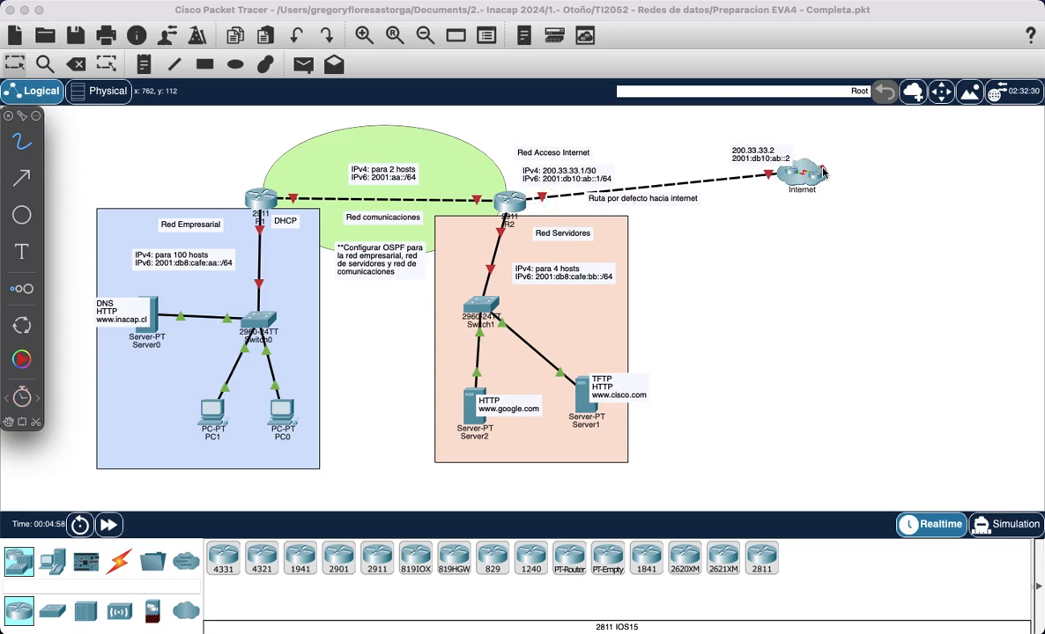
{"action": "mouse_move", "coordinate": [725, 138]}
{"action": "left_mouse_down"}
{"action": "mouse_move", "coordinate": [729, 189]}
{"action": "mouse_move", "coordinate": [848, 201]}
{"action": "mouse_move", "coordinate": [794, 128]}
{"action": "mouse_move", "coordinate": [725, 134]}
{"action": "left_mouse_up"}
{"action": "mouse_move", "coordinate": [522, 180]}
{"action": "left_mouse_down"}
{"action": "mouse_move", "coordinate": [720, 125]}
{"action": "mouse_move", "coordinate": [727, 157]}
{"action": "mouse_move", "coordinate": [707, 154]}
{"action": "mouse_move", "coordinate": [742, 150]}
{"action": "left_mouse_up"}
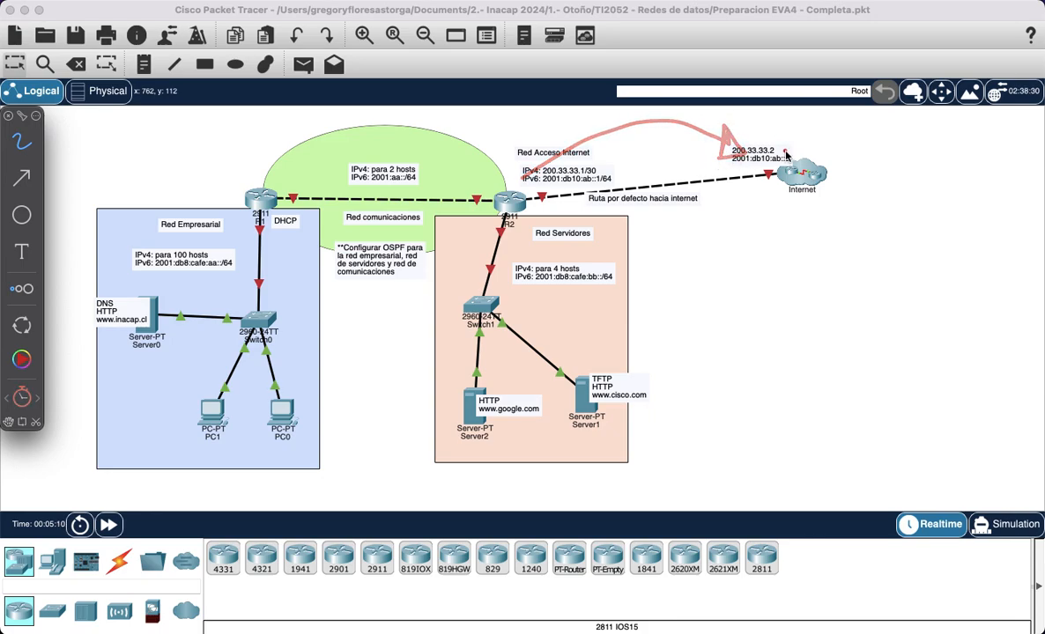
{"action": "key", "text": "Escape"}
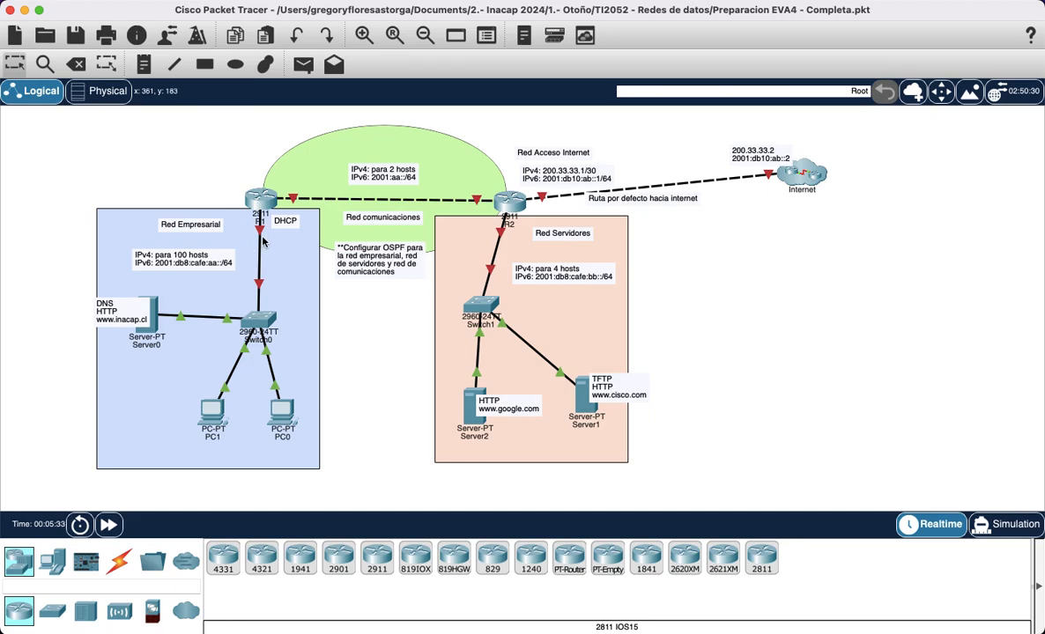
{"action": "mouse_move", "coordinate": [261, 240]}
{"action": "mouse_move", "coordinate": [294, 202]}
{"action": "double_click", "coordinate": [147, 263]}
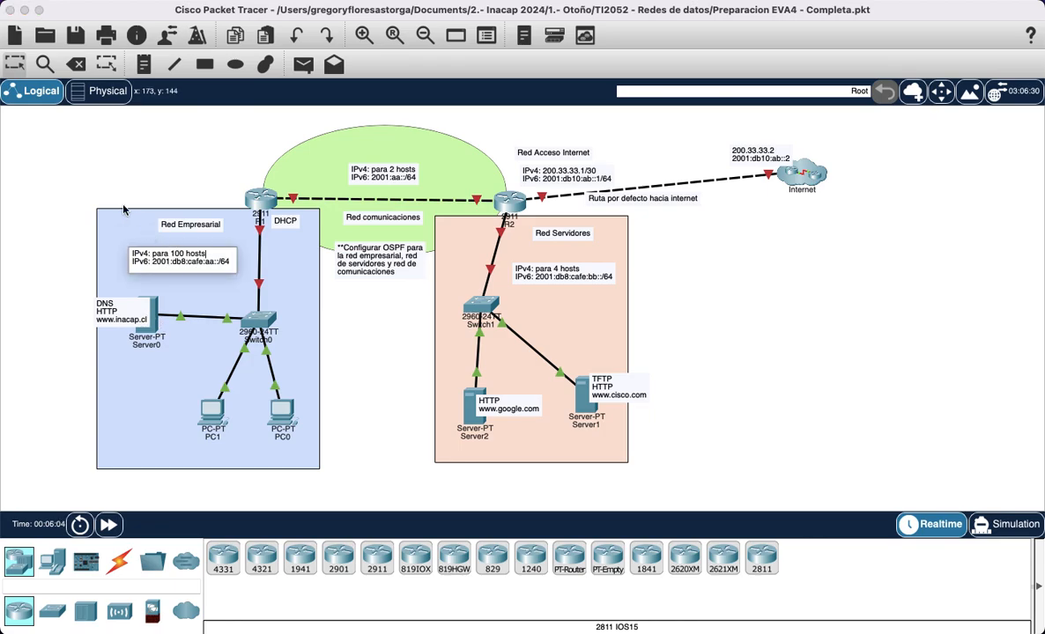
{"action": "left_click", "coordinate": [148, 189]}
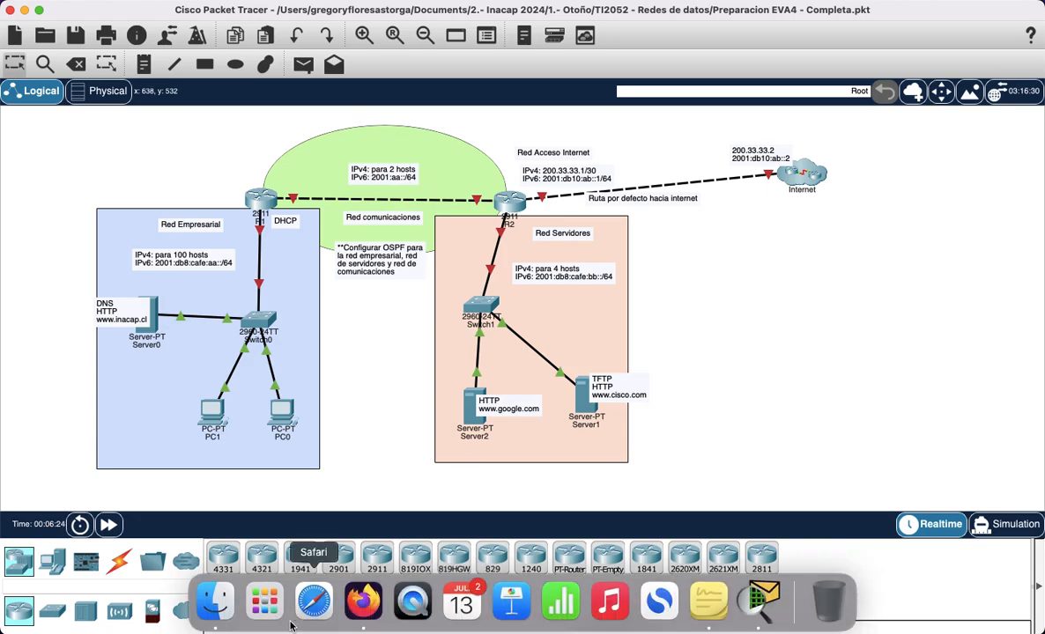
Step: Switch to Firefox, load packetlife.net and open the site's Cheat Sheets library
{"action": "left_click", "coordinate": [363, 601]}
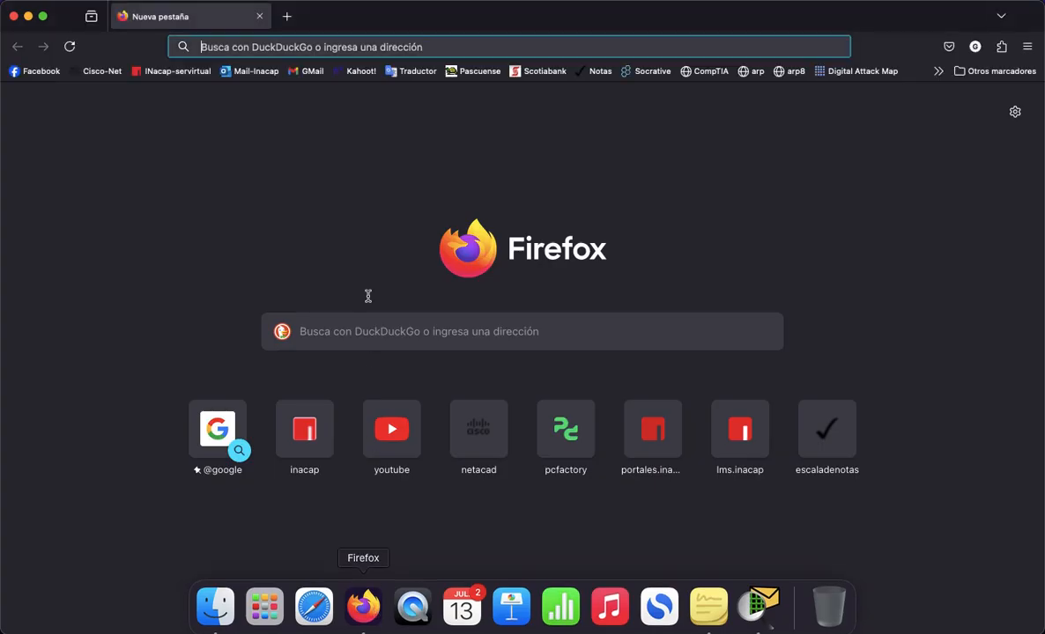
{"action": "left_click", "coordinate": [322, 46]}
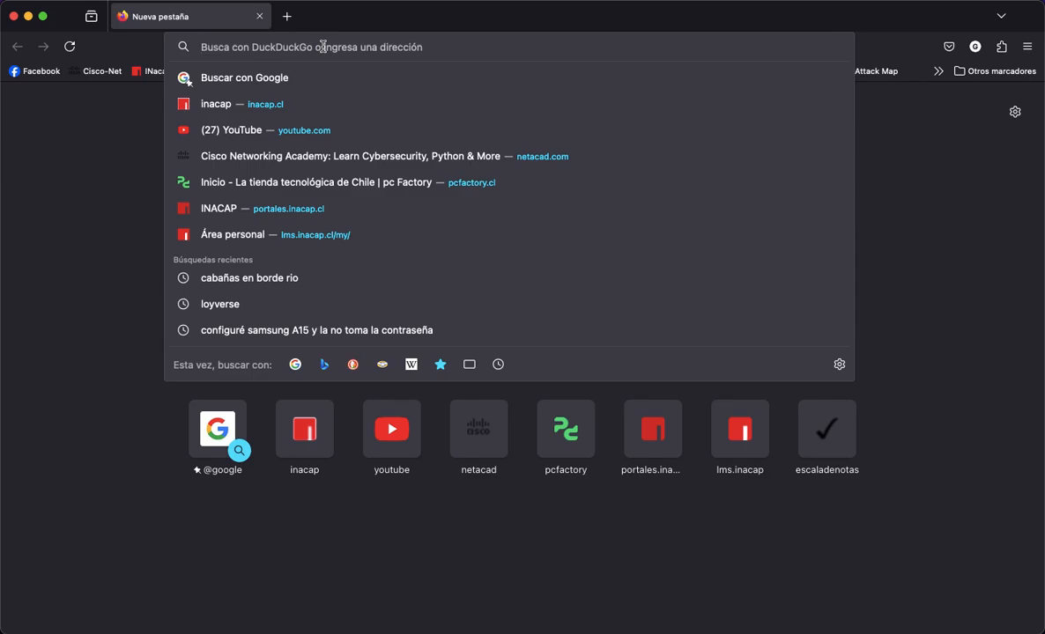
{"action": "type", "text": "packetlife.net"}
{"action": "key", "text": "Return"}
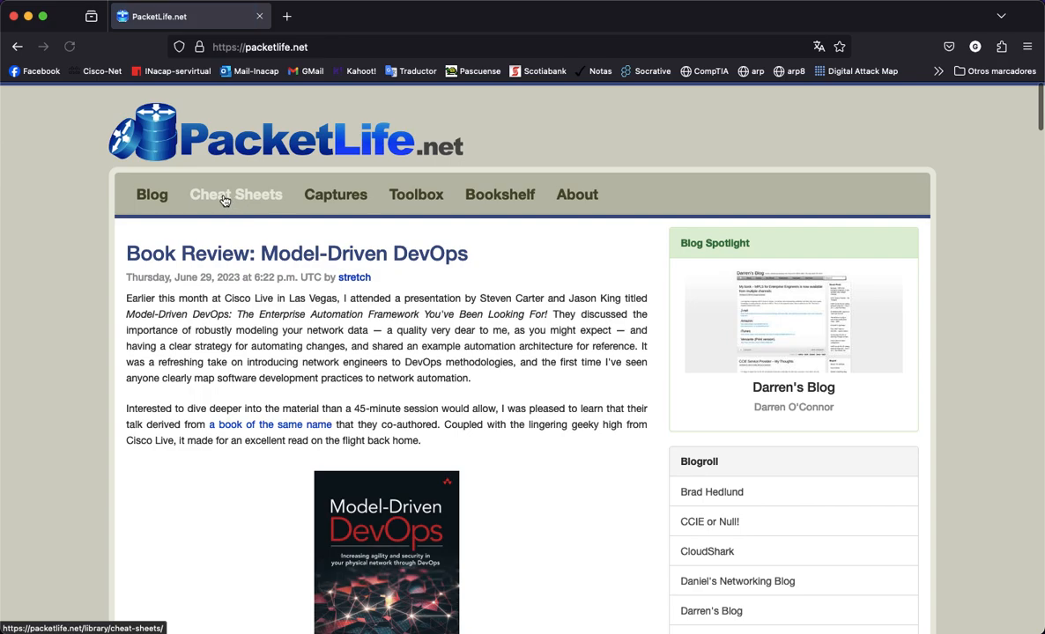
{"action": "left_click", "coordinate": [225, 200]}
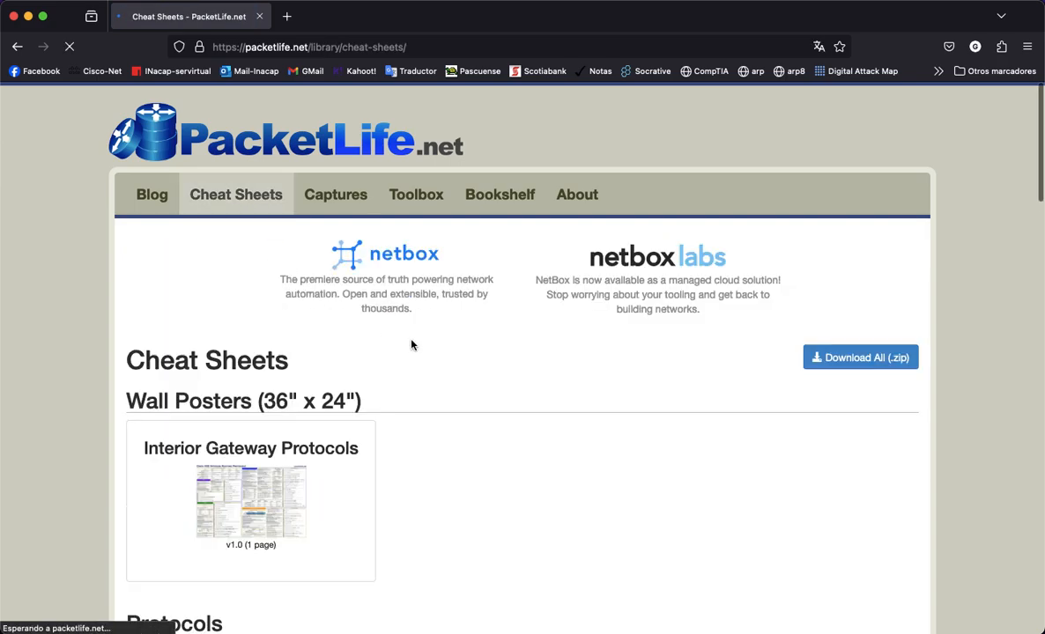
Step: Open the IPv4 Subnetting cheat sheet from the Reference section of the library
{"action": "scroll", "coordinate": [504, 370], "scroll_direction": "down", "scroll_amount": 15}
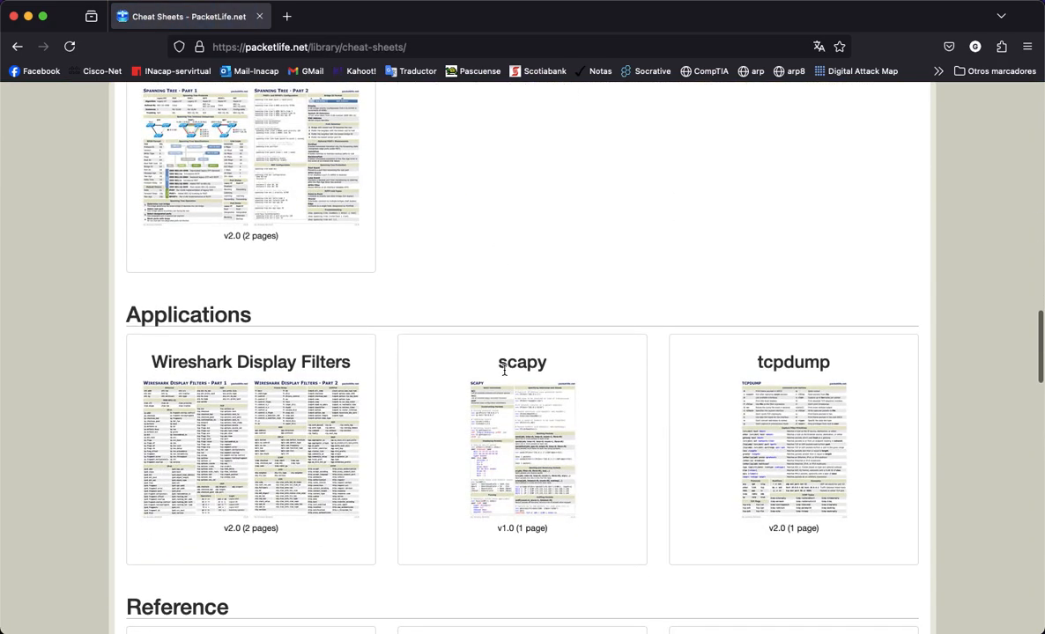
{"action": "scroll", "coordinate": [504, 370], "scroll_direction": "down", "scroll_amount": 5}
{"action": "left_click_drag", "start_coordinate": [144, 178], "coordinate": [269, 174]}
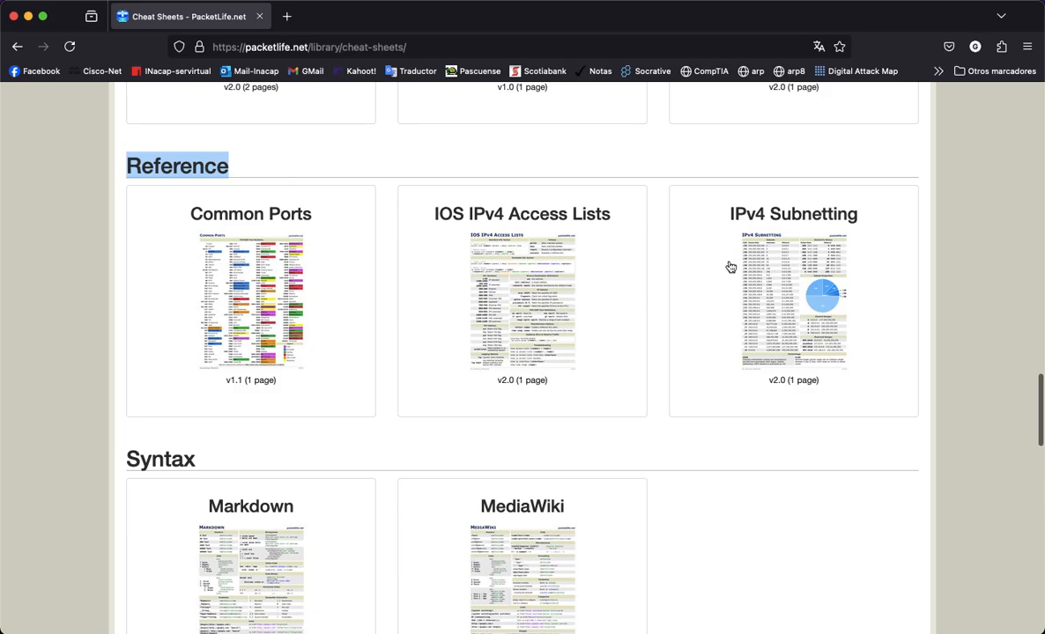
{"action": "left_click", "coordinate": [792, 294]}
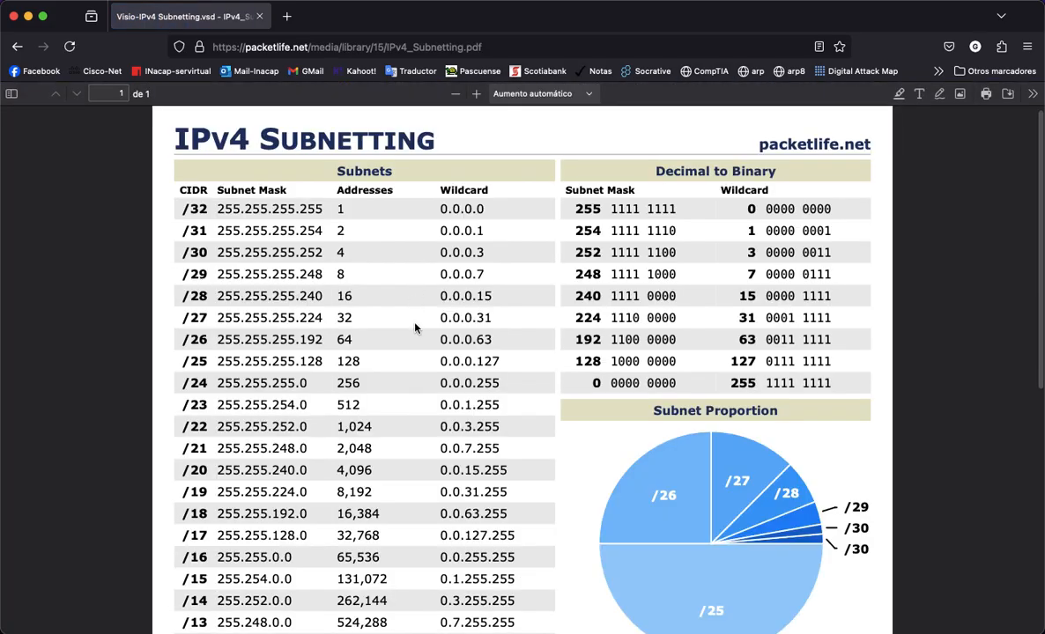
Step: Review the Classful Ranges and the Reserved Ranges tables in the IPv4 Subnetting sheet
{"action": "scroll", "coordinate": [415, 329], "scroll_direction": "up", "scroll_amount": 5}
{"action": "scroll", "coordinate": [415, 328], "scroll_direction": "down", "scroll_amount": 15}
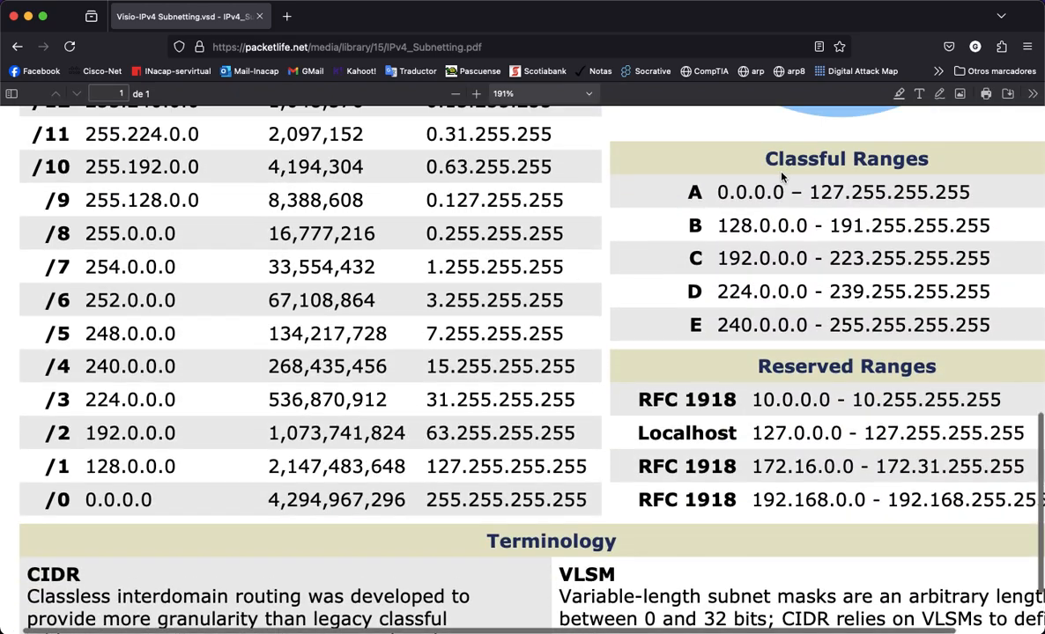
{"action": "left_click_drag", "start_coordinate": [687, 192], "coordinate": [769, 261]}
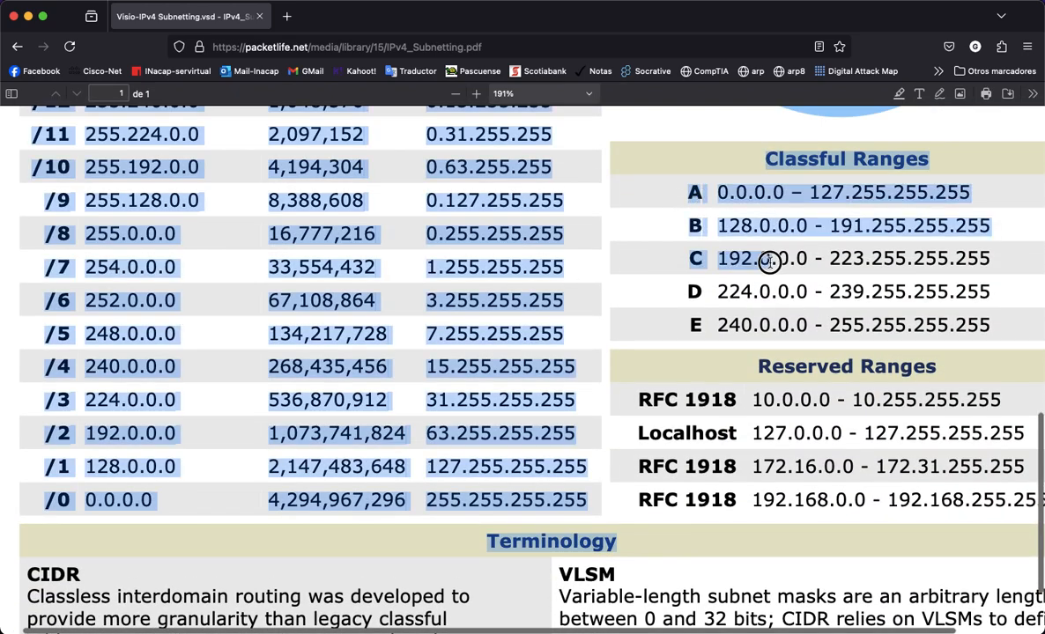
{"action": "left_click", "coordinate": [926, 258]}
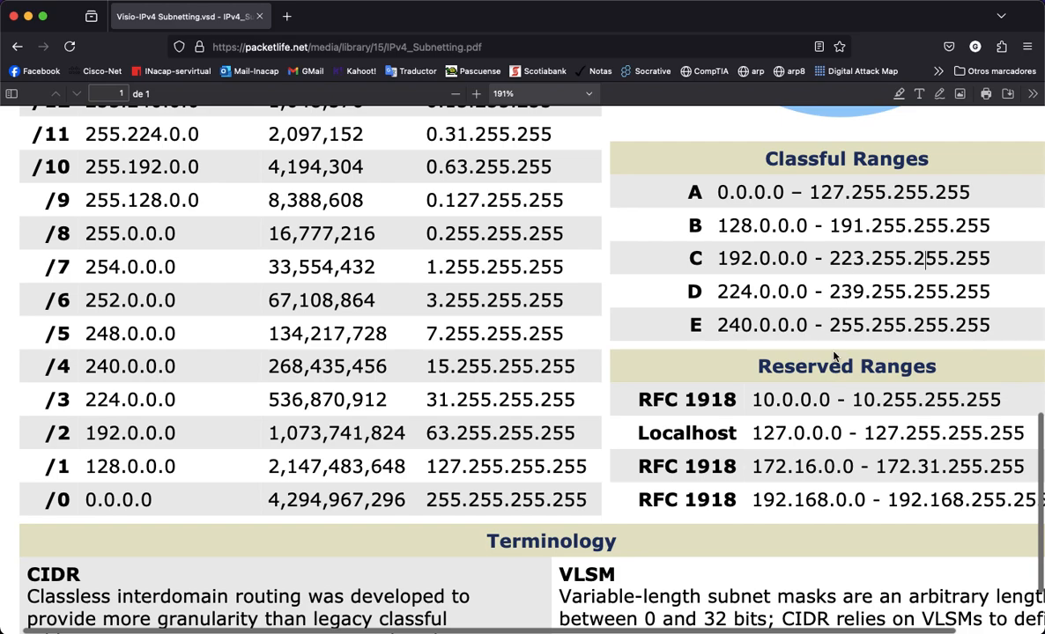
{"action": "scroll", "coordinate": [835, 356], "scroll_direction": "right", "scroll_amount": 2}
{"action": "left_click_drag", "start_coordinate": [730, 400], "coordinate": [1019, 504]}
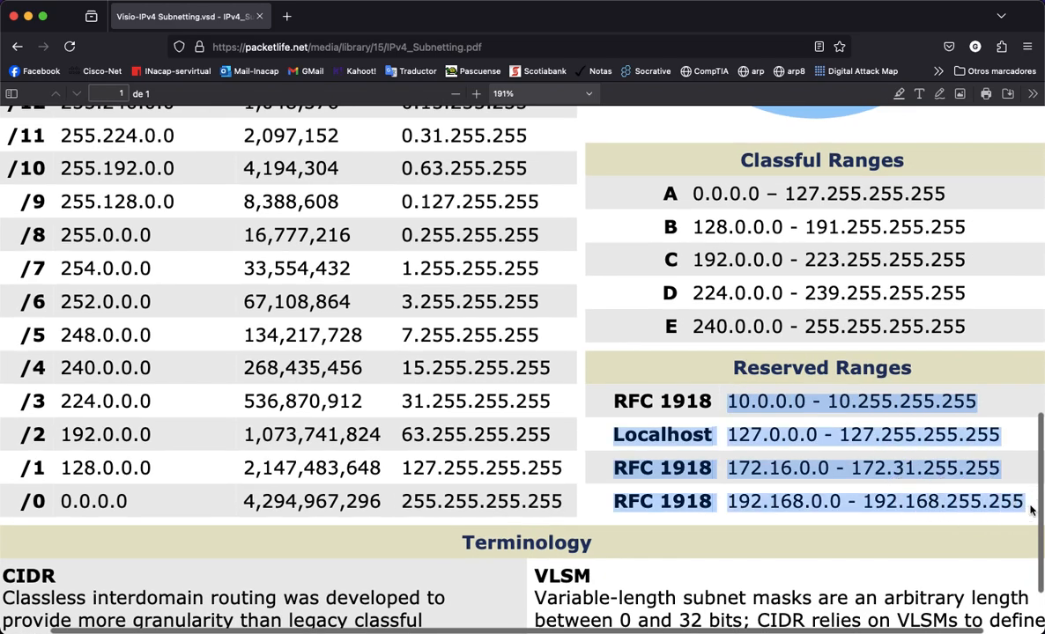
{"action": "left_click", "coordinate": [1013, 460]}
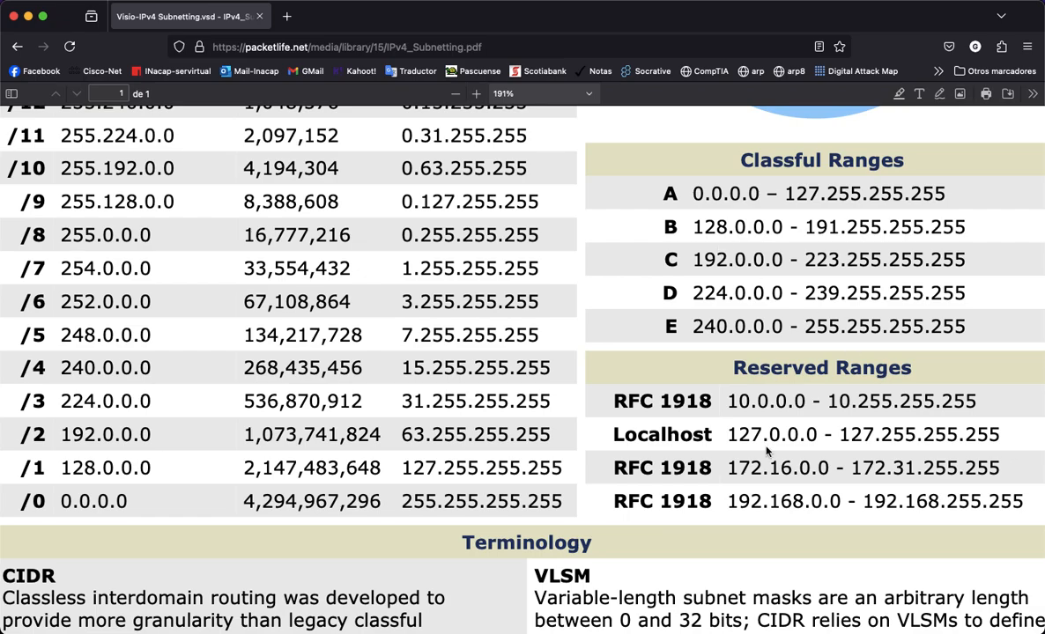
Step: Switch to Packet Tracer and place a note reading "IPv4 VLSM: 10.10.0.0" below the OSPF instruction note
{"action": "key", "text": "ctrl+Up"}
{"action": "left_click", "coordinate": [324, 258]}
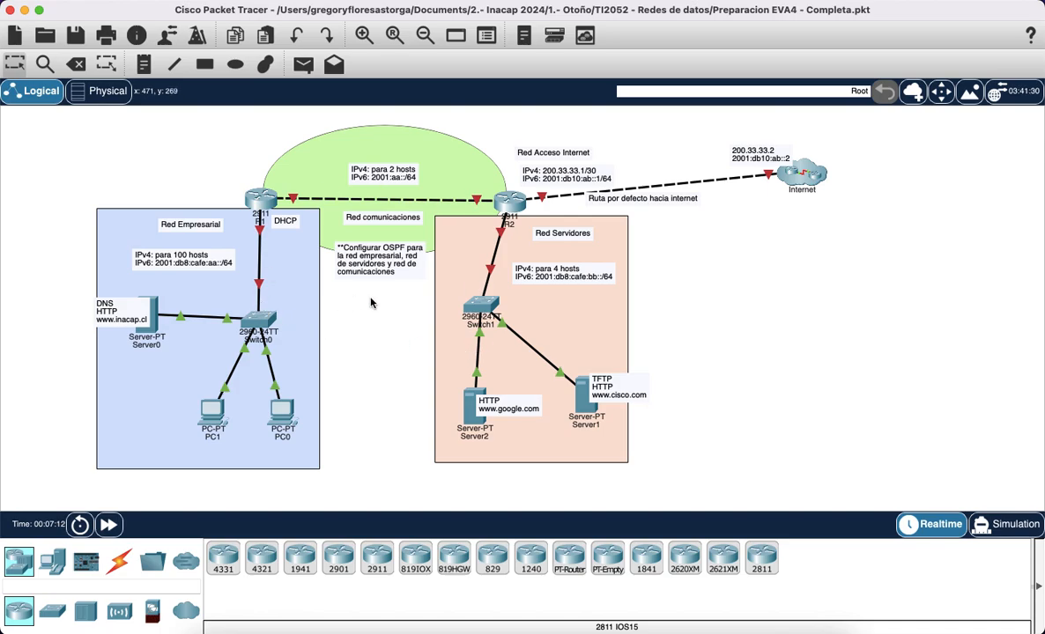
{"action": "left_click", "coordinate": [144, 65]}
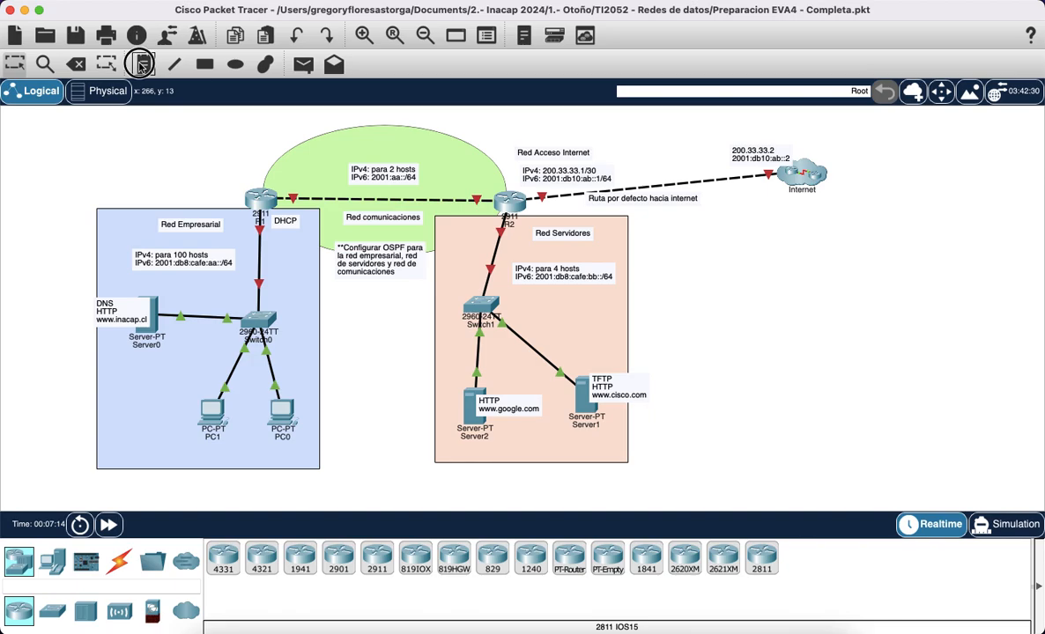
{"action": "left_click", "coordinate": [335, 294]}
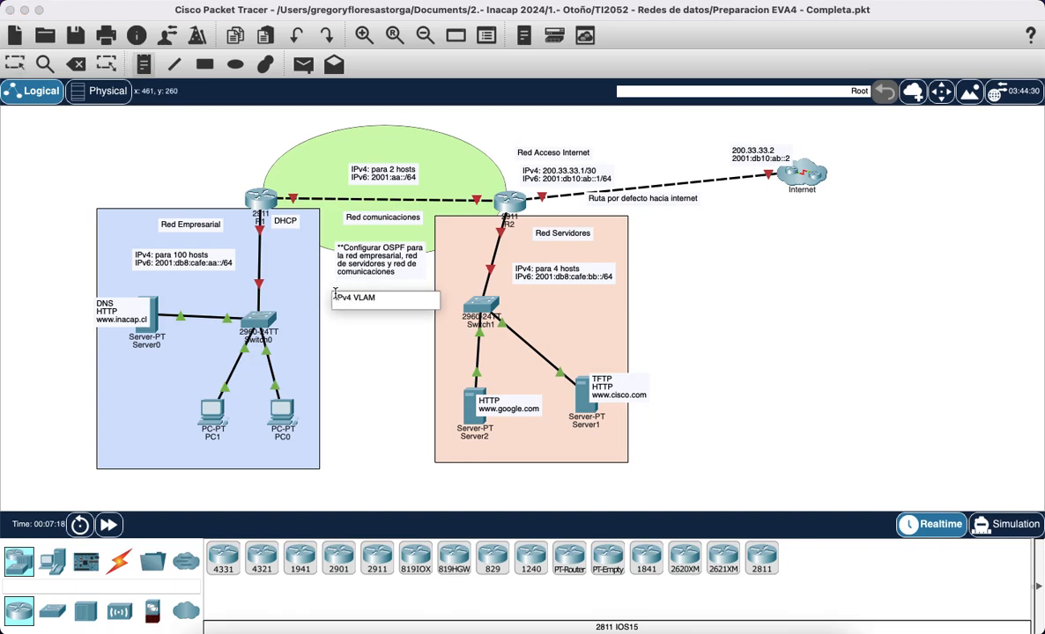
{"action": "key", "text": "Return"}
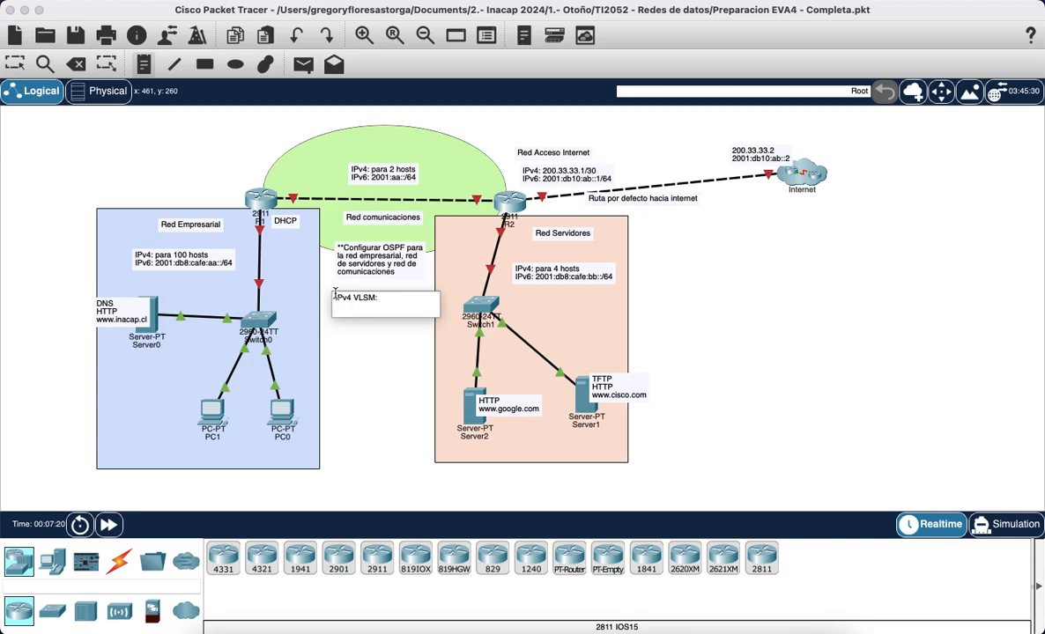
{"action": "left_click", "coordinate": [373, 355]}
{"action": "left_click_drag", "start_coordinate": [367, 308], "coordinate": [382, 311]}
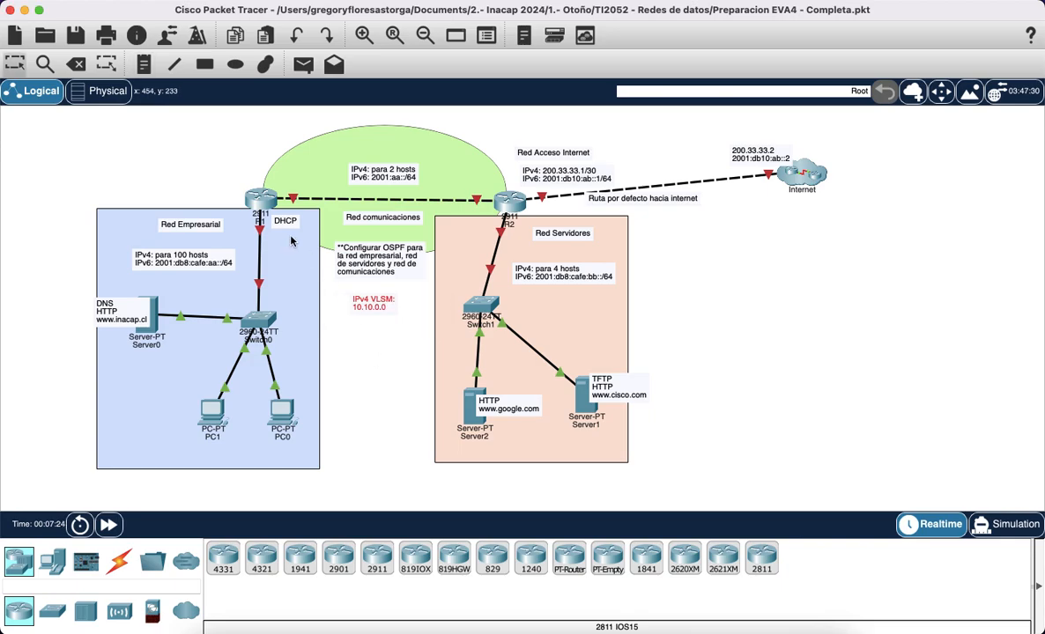
{"action": "left_click", "coordinate": [349, 357]}
Step: Check the RFC 1918 range starting at 10.0.0.0 in the Firefox subnetting sheet, and return to Packet Tracer
{"action": "key", "text": "ctrl+Right"}
{"action": "key", "text": "ctrl+Left"}
{"action": "key", "text": "ctrl+Up"}
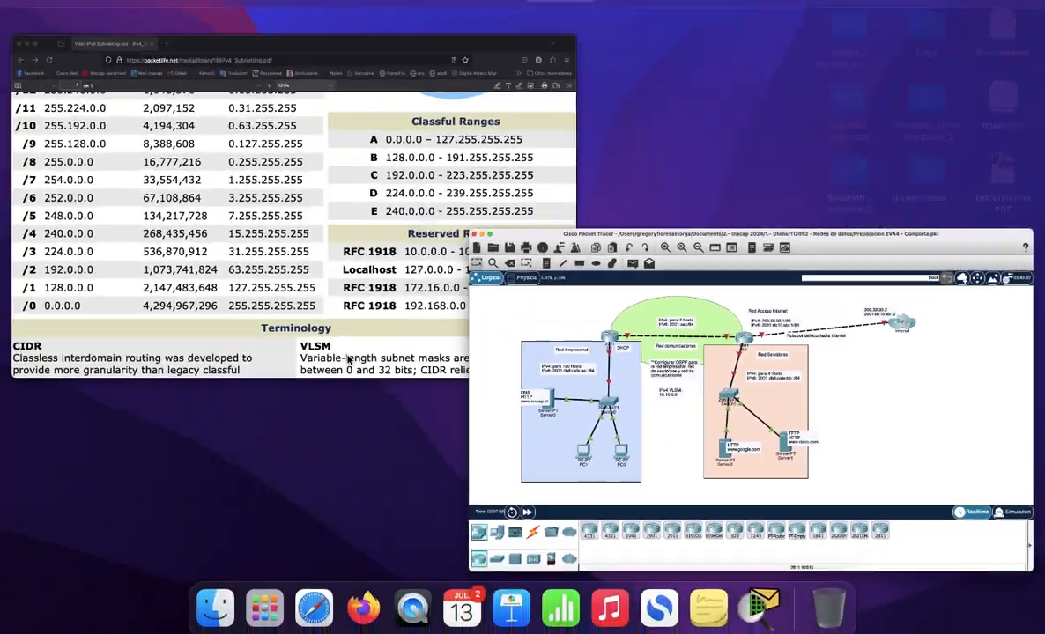
{"action": "left_click", "coordinate": [348, 357]}
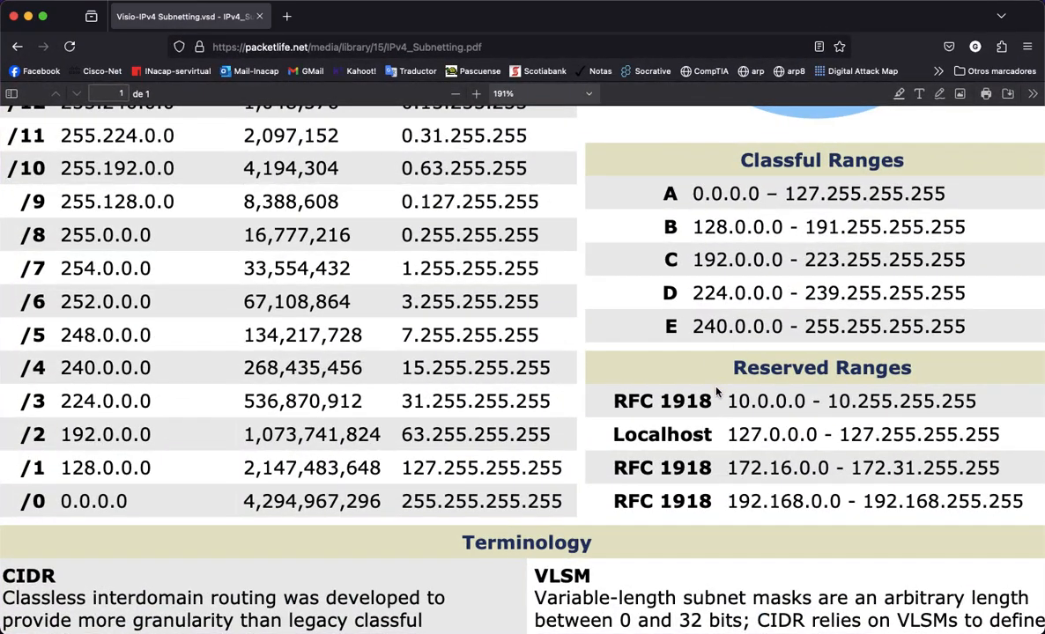
{"action": "left_click_drag", "start_coordinate": [730, 399], "coordinate": [831, 401]}
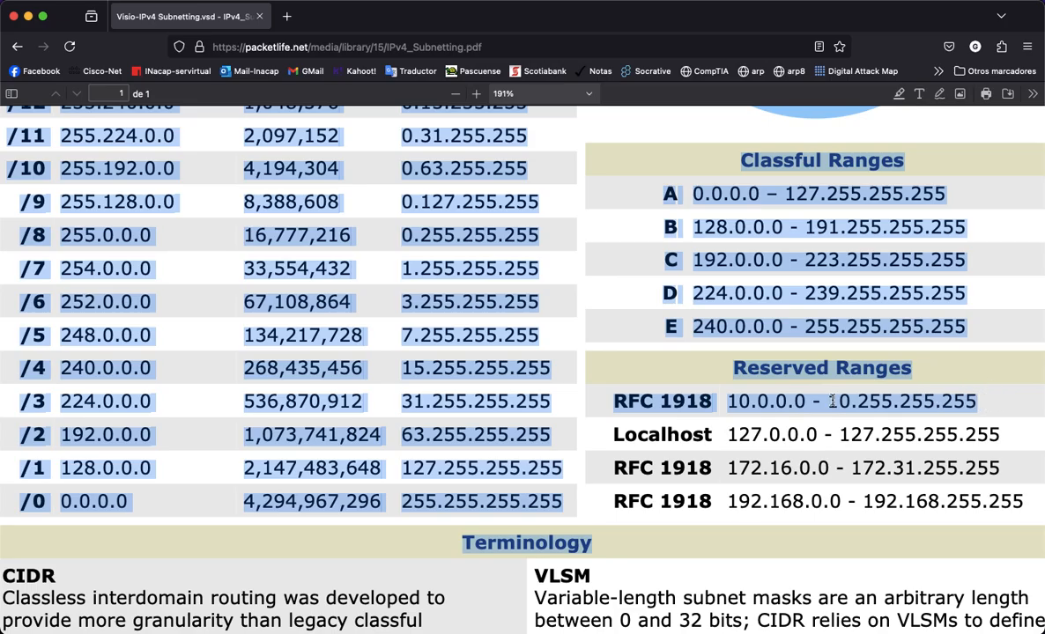
{"action": "left_click", "coordinate": [676, 405]}
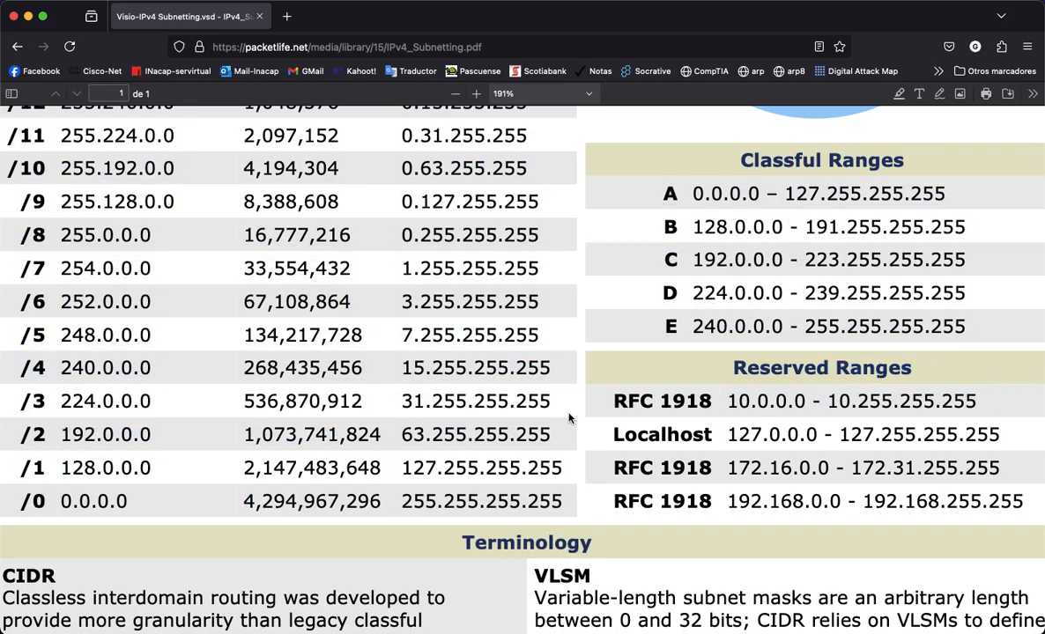
{"action": "key", "text": "ctrl+Up"}
{"action": "left_click", "coordinate": [459, 206]}
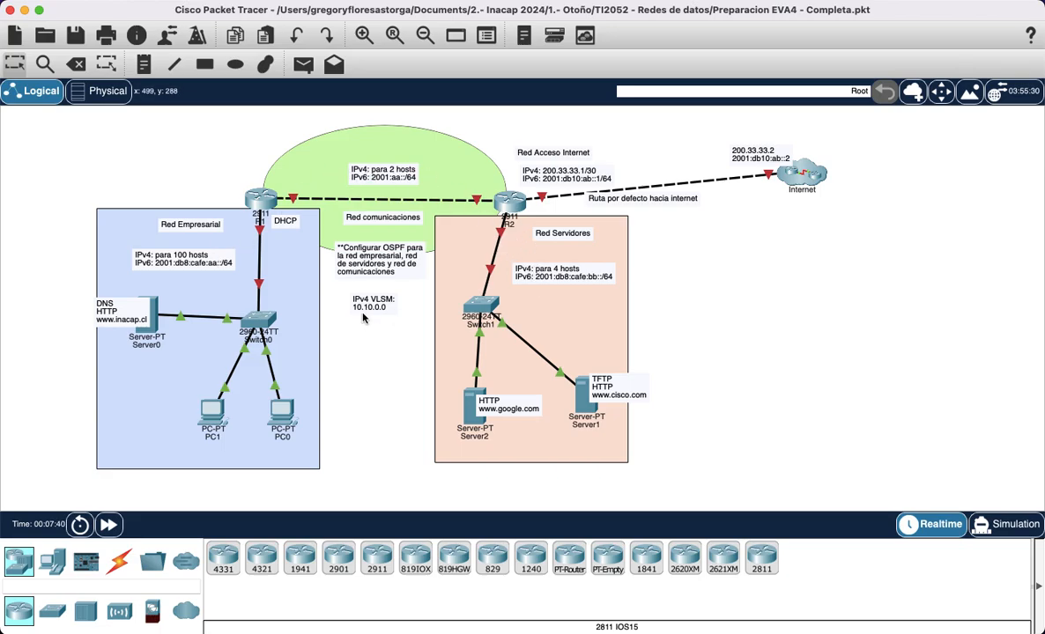
Step: Search for "calculadora vlsm online" in a new Firefox tab and open the arcadio.gq VLSM subnet calculator
{"action": "key", "text": "ctrl+Up"}
{"action": "left_click", "coordinate": [383, 159]}
{"action": "key", "text": "super+t"}
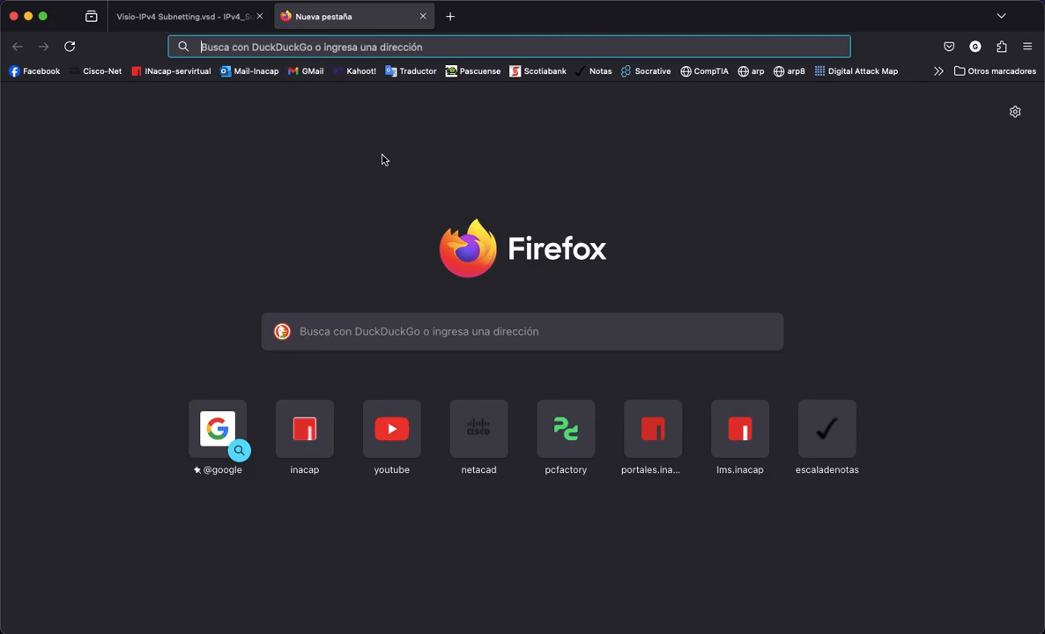
{"action": "type", "text": "calculado"}
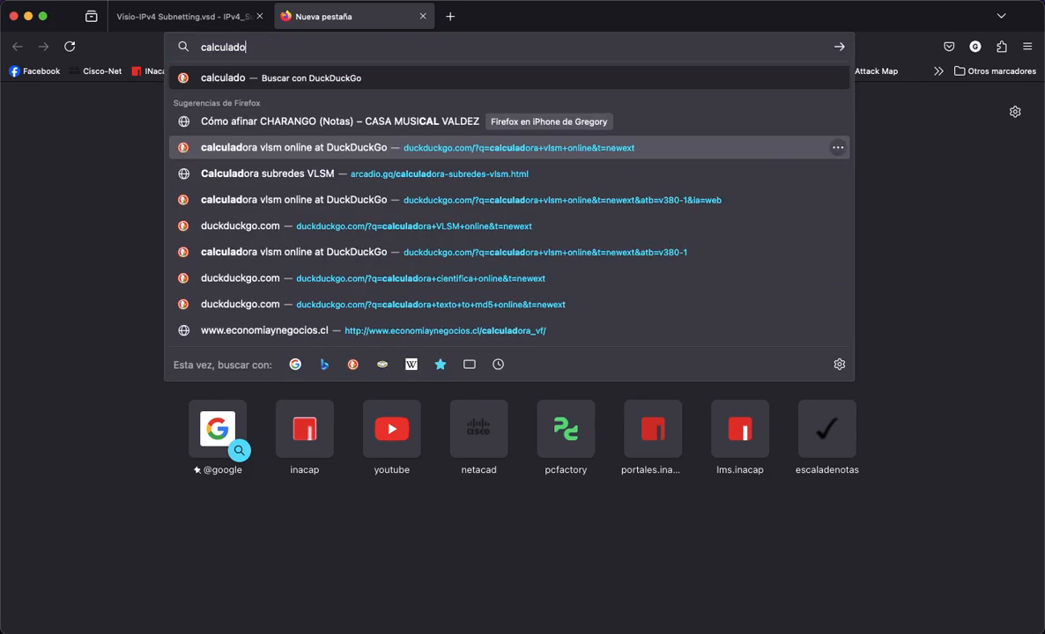
{"action": "type", "text": "ra vlsm online"}
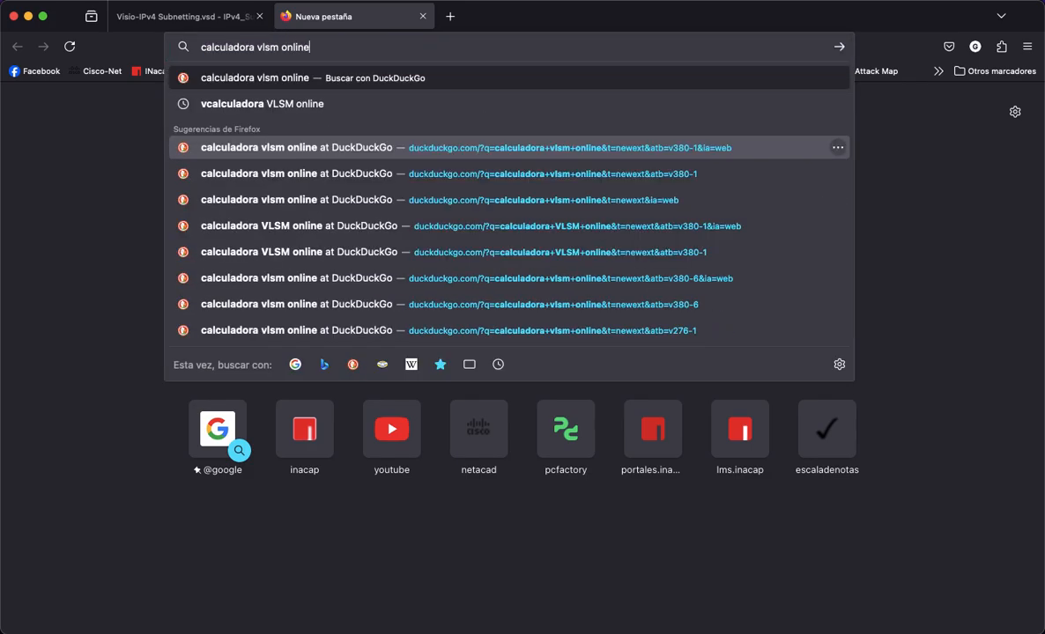
{"action": "key", "text": "Return"}
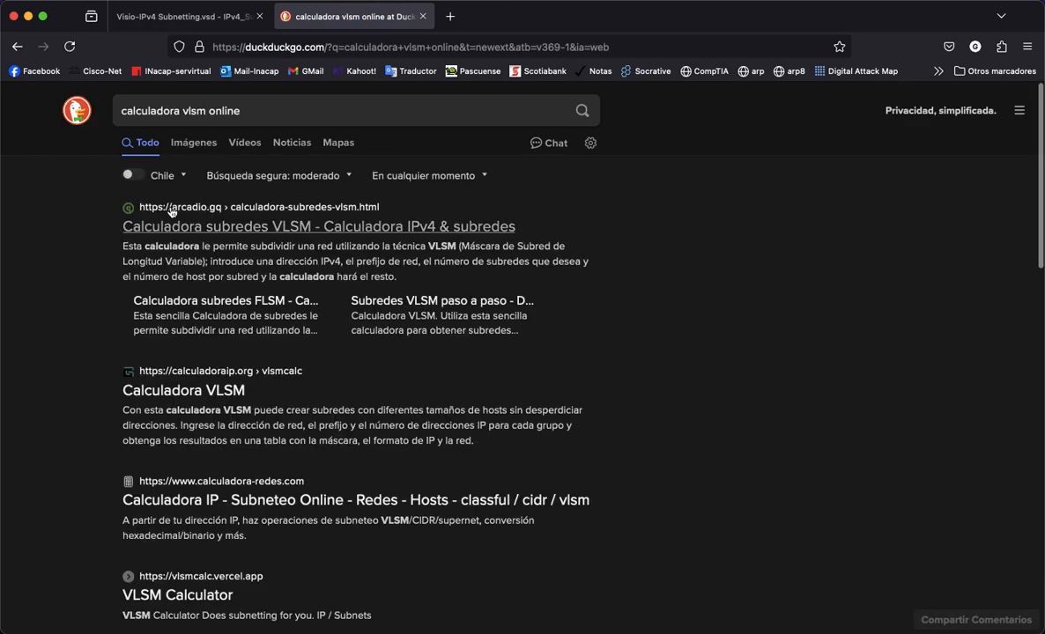
{"action": "left_click", "coordinate": [212, 230]}
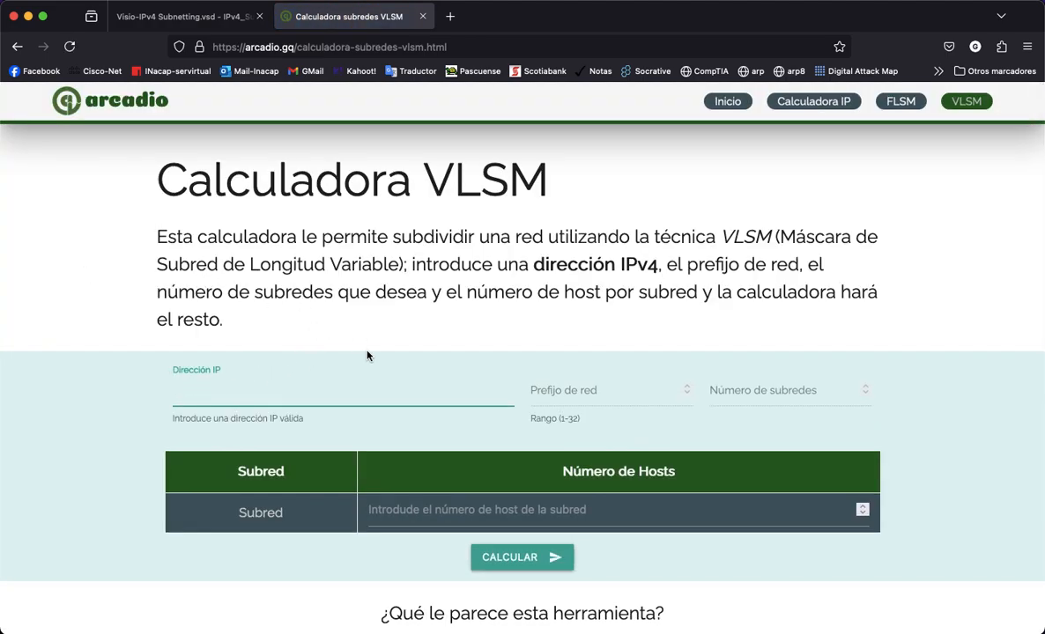
Step: Enter 10.10.0.0 as the IP address and 8 as the network prefix in the VLSM calculator
{"action": "scroll", "coordinate": [357, 361], "scroll_direction": "down", "scroll_amount": 2}
{"action": "left_click", "coordinate": [251, 312]}
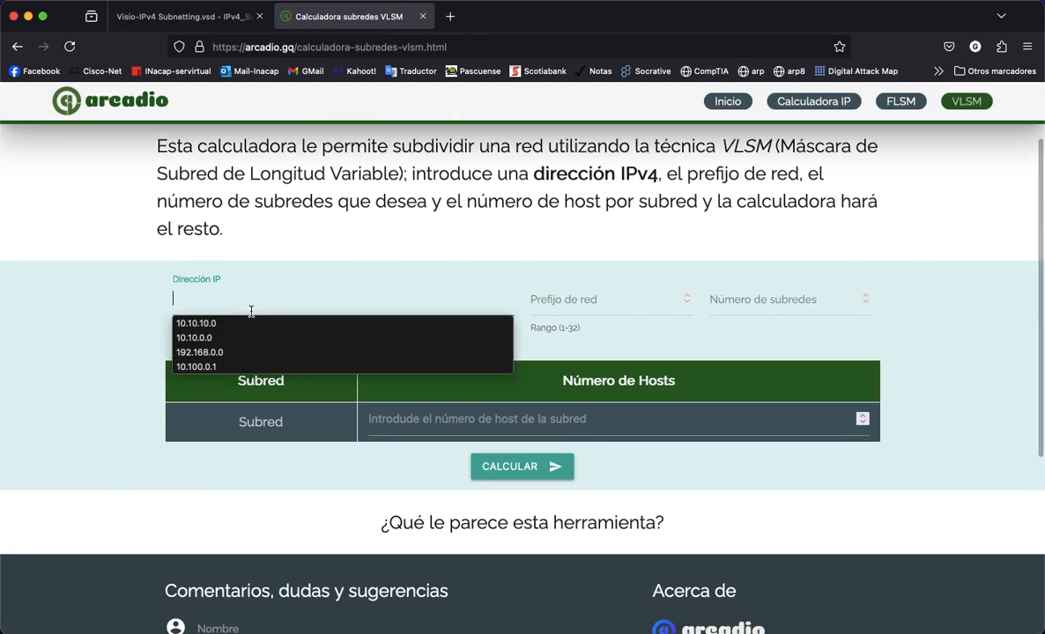
{"action": "type", "text": "10.10.0.0"}
{"action": "key", "text": "Tab"}
{"action": "type", "text": "8"}
{"action": "left_click", "coordinate": [471, 248]}
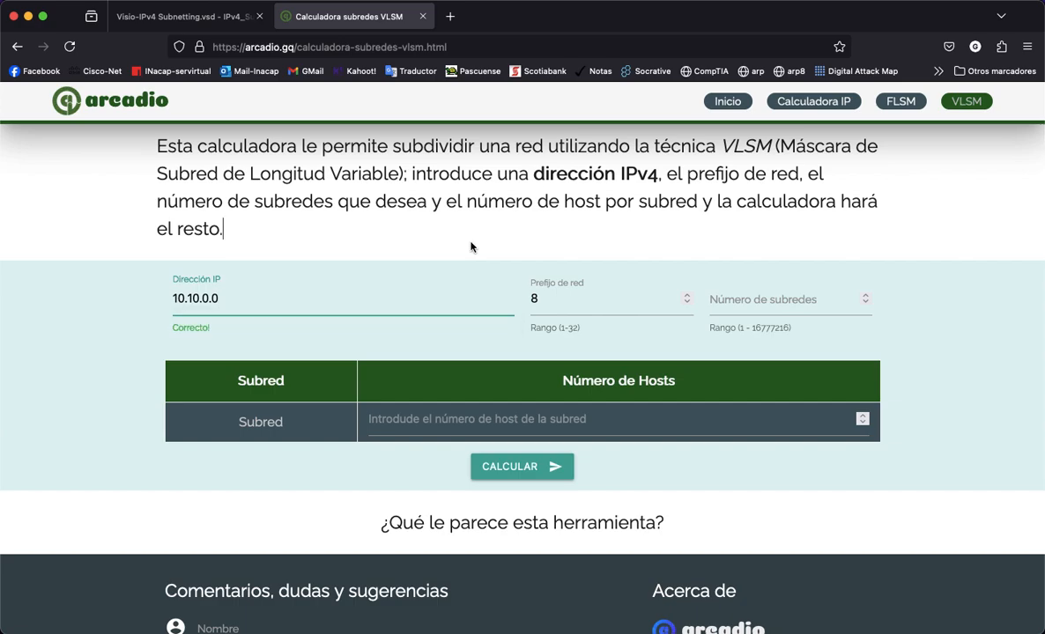
Step: Set the network prefix to 16 and the number of subnets to 3 for 10.10.0.0 in the VLSM calculator
{"action": "key", "text": "Tab"}
{"action": "key", "text": "BackSpace"}
{"action": "type", "text": "16"}
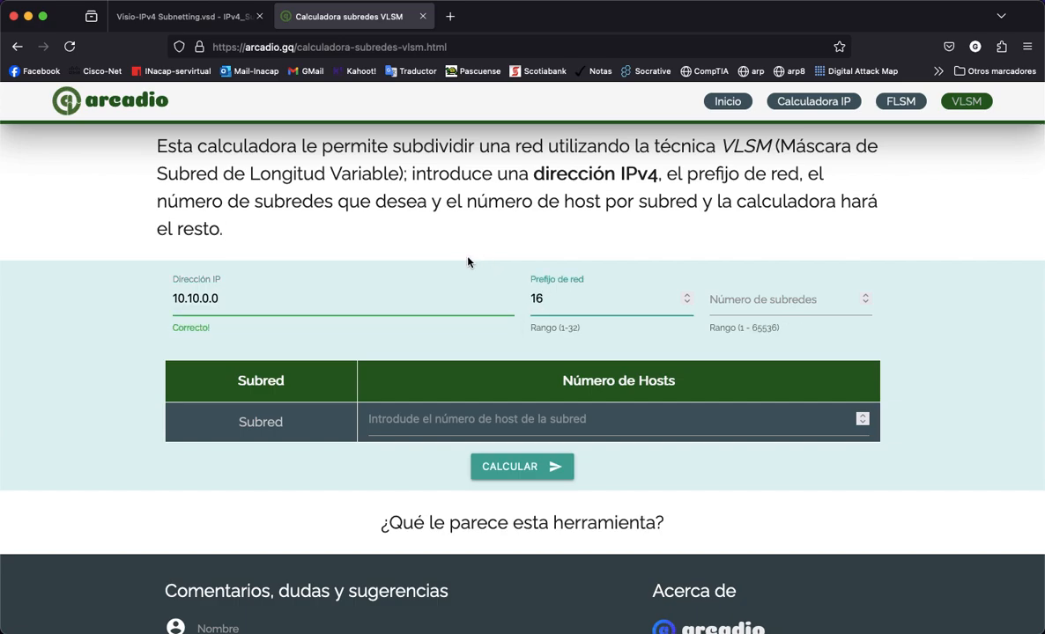
{"action": "left_click", "coordinate": [392, 297]}
{"action": "left_click_drag", "start_coordinate": [195, 298], "coordinate": [86, 297]}
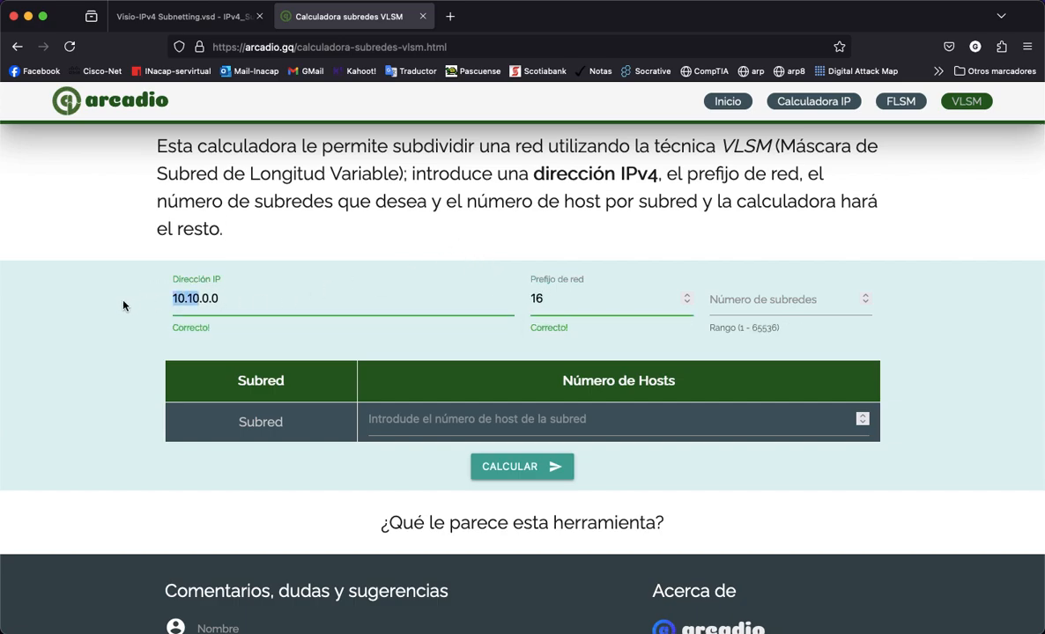
{"action": "left_click", "coordinate": [197, 310]}
{"action": "left_click", "coordinate": [752, 299]}
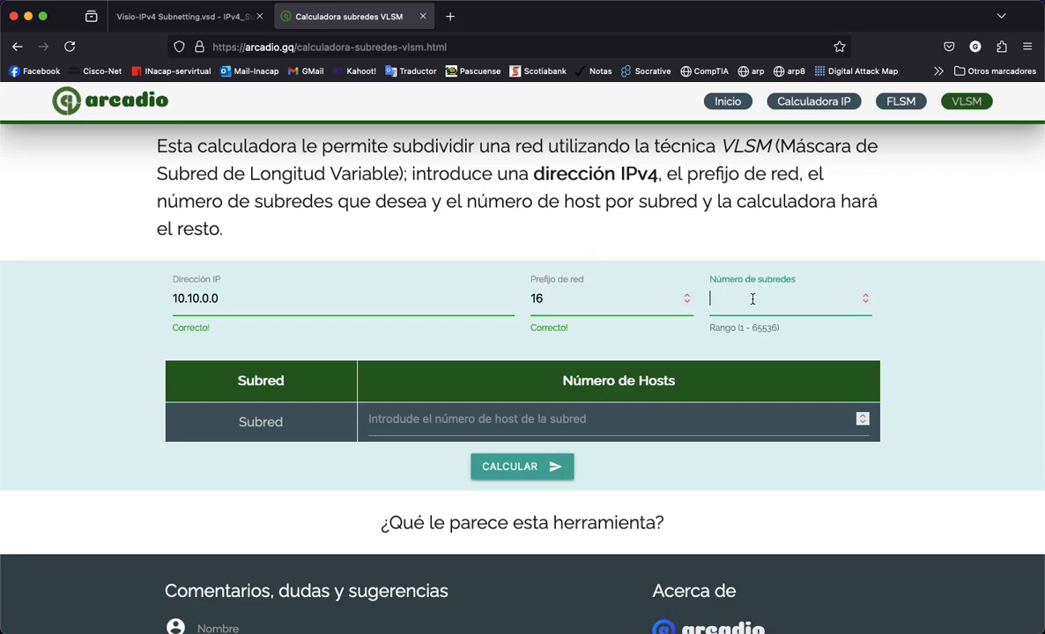
{"action": "type", "text": "3"}
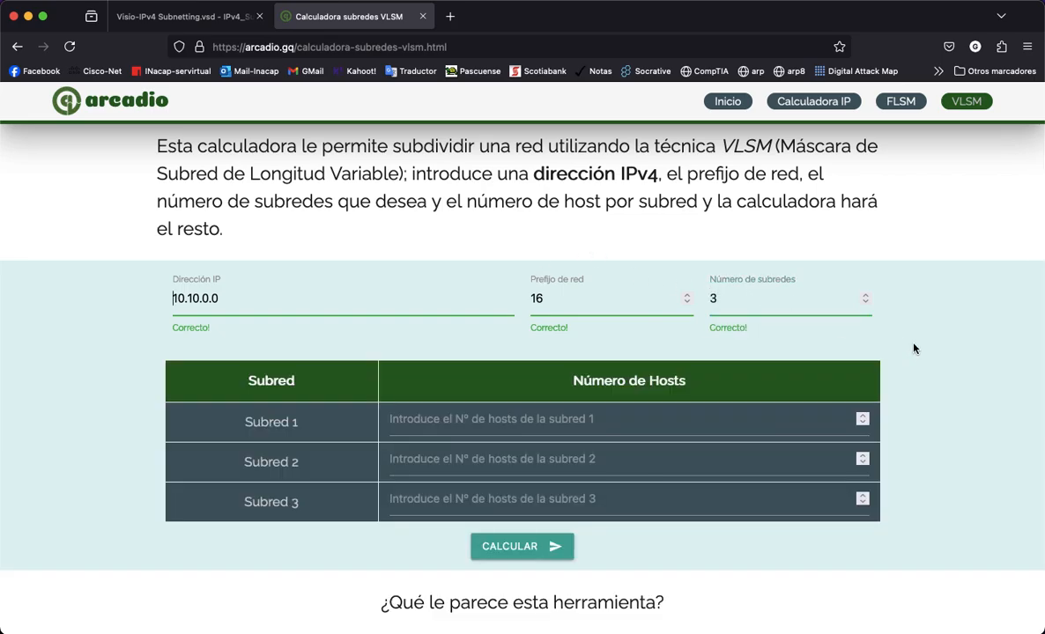
Step: Switch to Packet Tracer and mark up the networks on the topology to identify which need VLSM subnets, clearing the marks at the end
{"action": "scroll", "coordinate": [912, 346], "scroll_direction": "down", "scroll_amount": 2}
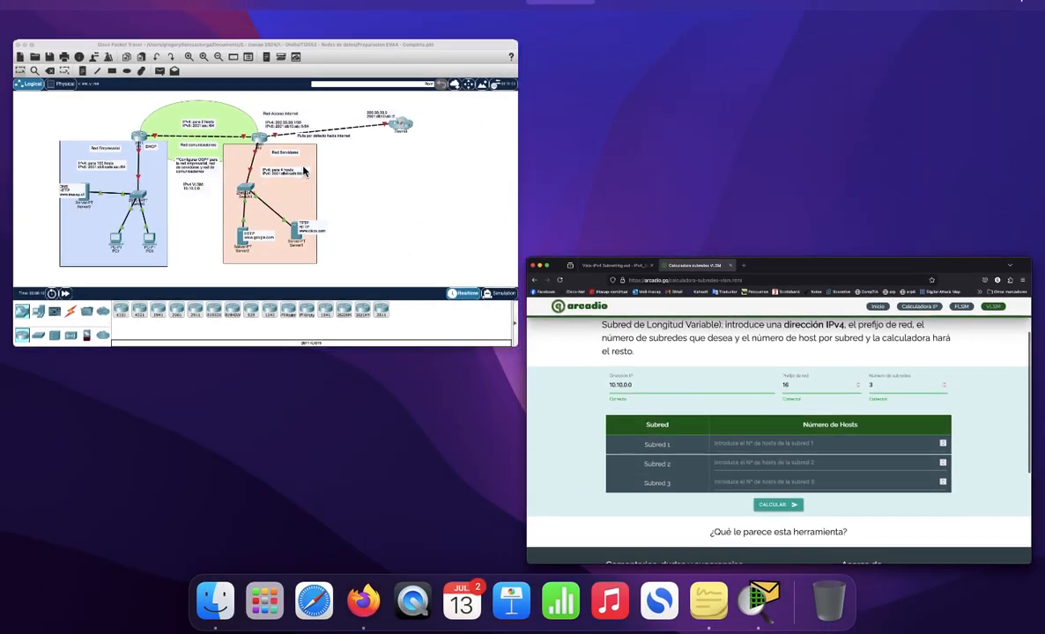
{"action": "left_click", "coordinate": [305, 172]}
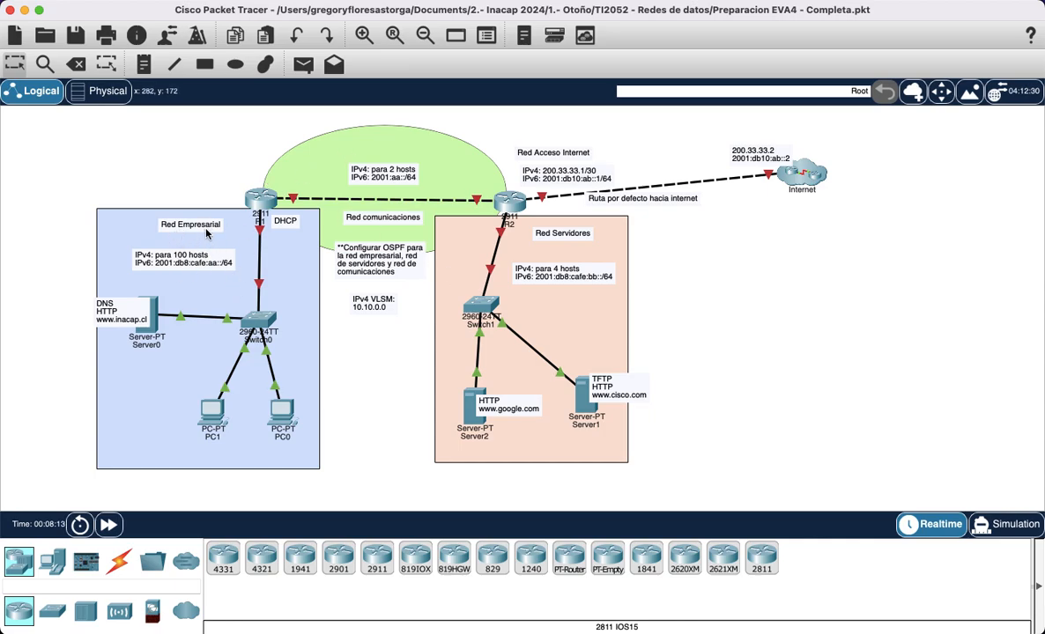
{"action": "key", "text": "ctrl+a"}
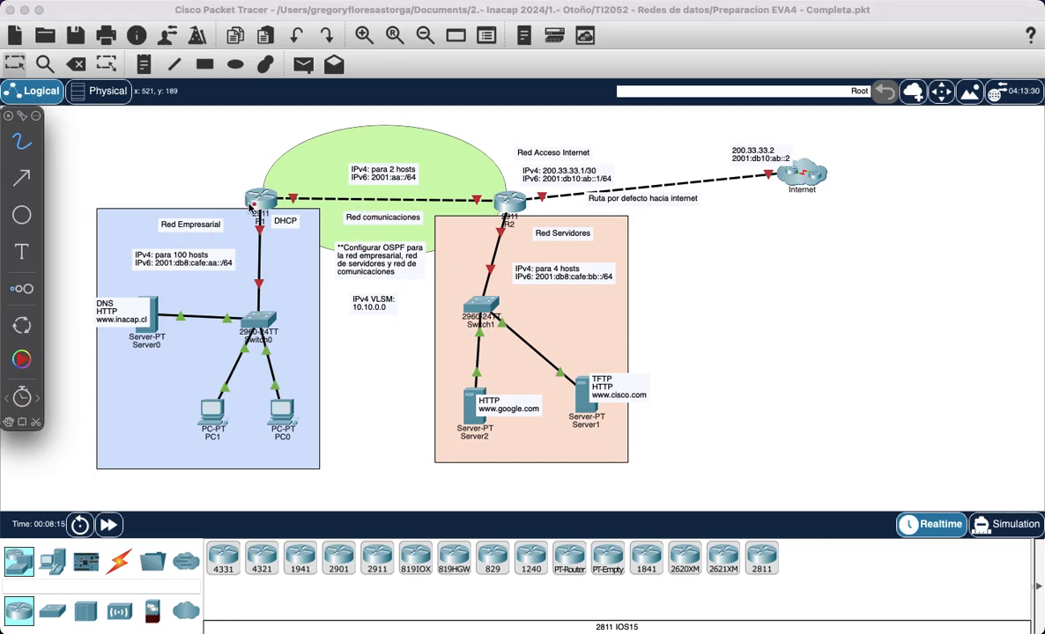
{"action": "mouse_move", "coordinate": [201, 209]}
{"action": "left_mouse_down"}
{"action": "mouse_move", "coordinate": [233, 225]}
{"action": "mouse_move", "coordinate": [183, 205]}
{"action": "left_mouse_up"}
{"action": "mouse_move", "coordinate": [374, 203]}
{"action": "left_mouse_down"}
{"action": "mouse_move", "coordinate": [346, 206]}
{"action": "mouse_move", "coordinate": [361, 235]}
{"action": "mouse_move", "coordinate": [414, 210]}
{"action": "mouse_move", "coordinate": [379, 205]}
{"action": "left_mouse_up"}
{"action": "mouse_move", "coordinate": [561, 219]}
{"action": "left_mouse_down"}
{"action": "mouse_move", "coordinate": [540, 226]}
{"action": "mouse_move", "coordinate": [573, 251]}
{"action": "mouse_move", "coordinate": [542, 227]}
{"action": "left_mouse_up"}
{"action": "left_click_drag", "start_coordinate": [381, 254], "coordinate": [414, 255]}
{"action": "mouse_move", "coordinate": [511, 126]}
{"action": "left_mouse_down"}
{"action": "mouse_move", "coordinate": [502, 157]}
{"action": "mouse_move", "coordinate": [623, 179]}
{"action": "mouse_move", "coordinate": [500, 125]}
{"action": "left_mouse_up"}
{"action": "key", "text": "Escape"}
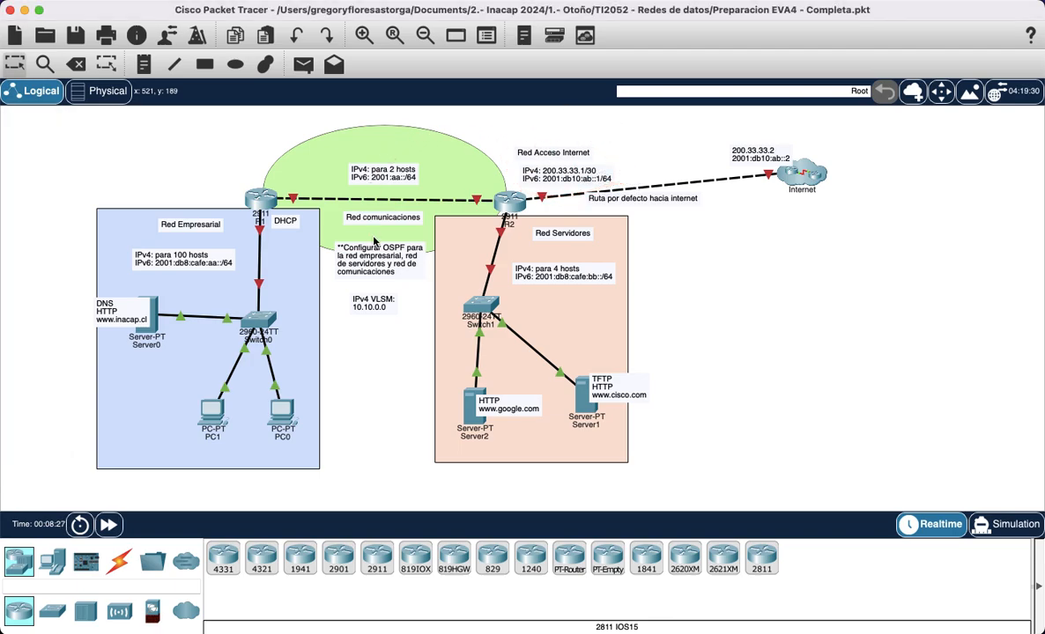
Step: Return to the VLSM calculator in Firefox and set the number of hosts of Subred 1 to 100
{"action": "key", "text": "ctrl+Right"}
{"action": "key", "text": "ctrl+Left"}
{"action": "key", "text": "ctrl+Up"}
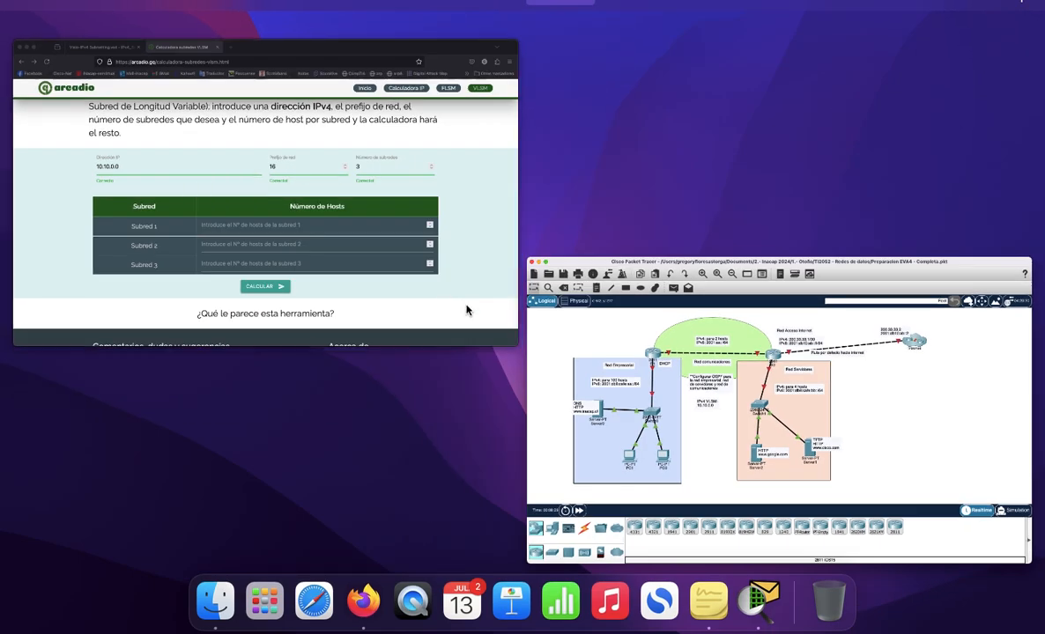
{"action": "left_click", "coordinate": [466, 307]}
{"action": "left_click", "coordinate": [442, 384]}
{"action": "type", "text": "100"}
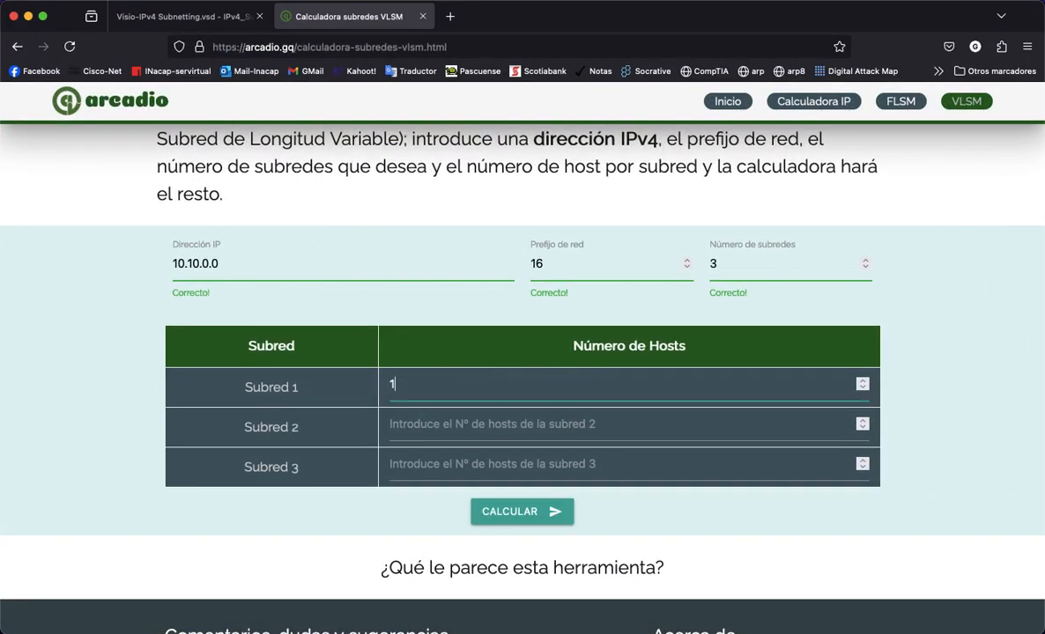
Step: Check the Red Servidores host requirement in Packet Tracer, and enter 4 hosts for Subred 2 and 2 hosts for Subred 3 in the calculator
{"action": "left_click", "coordinate": [445, 424]}
{"action": "key", "text": "ctrl+Up"}
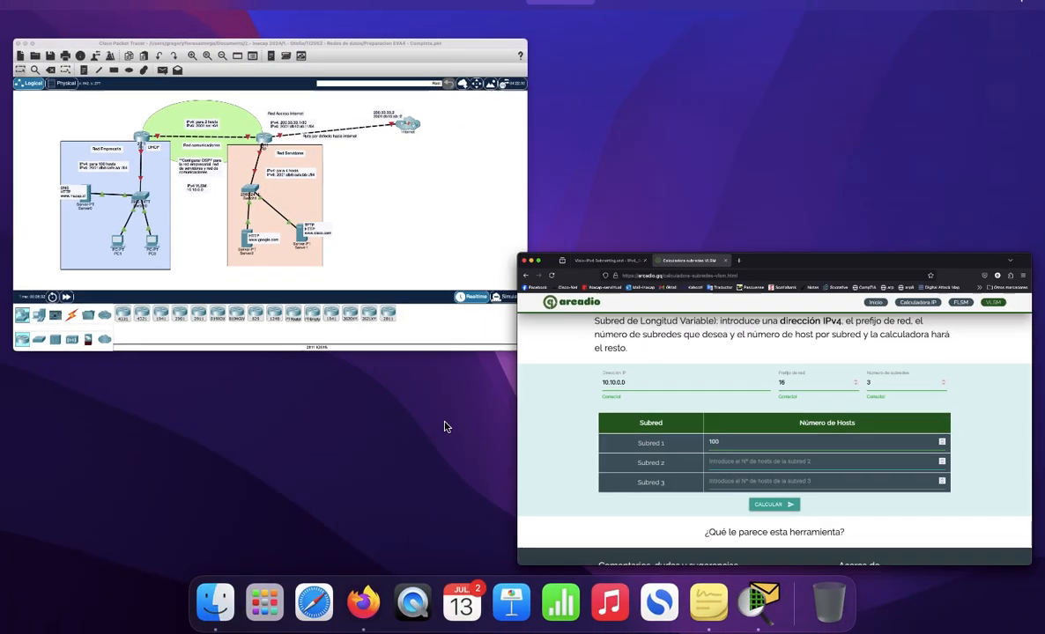
{"action": "left_click", "coordinate": [365, 261]}
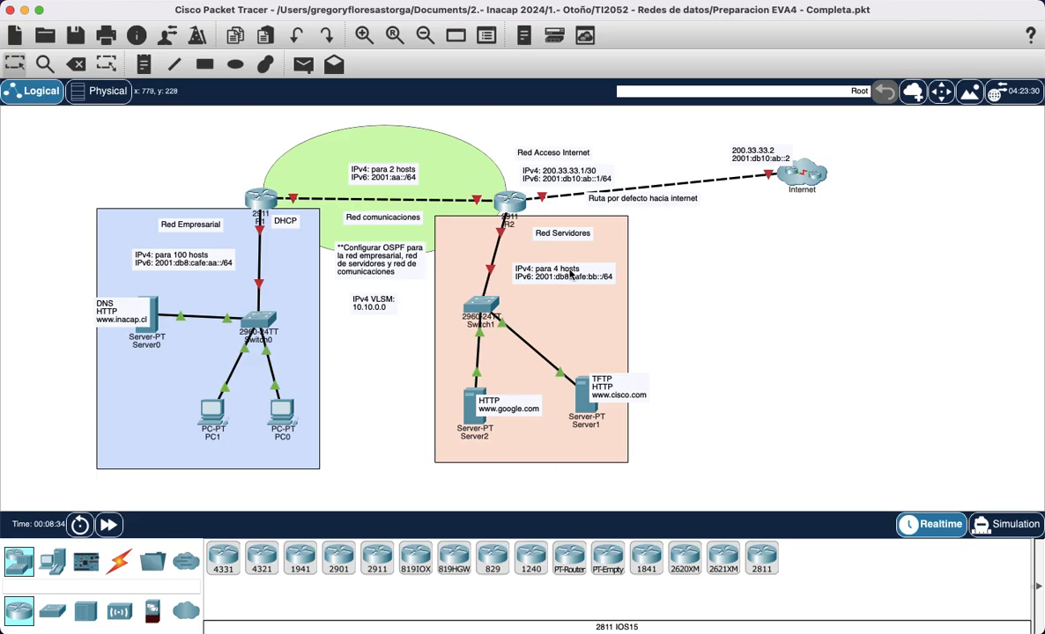
{"action": "key", "text": "ctrl+Up"}
{"action": "left_click", "coordinate": [351, 207]}
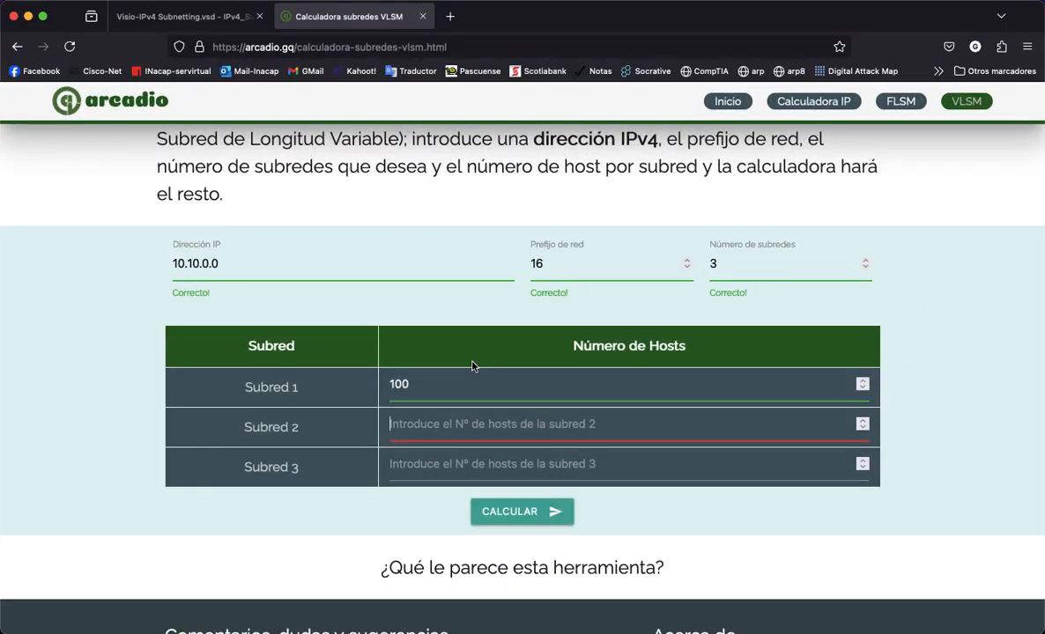
{"action": "key", "text": "Tab"}
{"action": "type", "text": "4"}
{"action": "left_click", "coordinate": [450, 465]}
{"action": "type", "text": "2"}
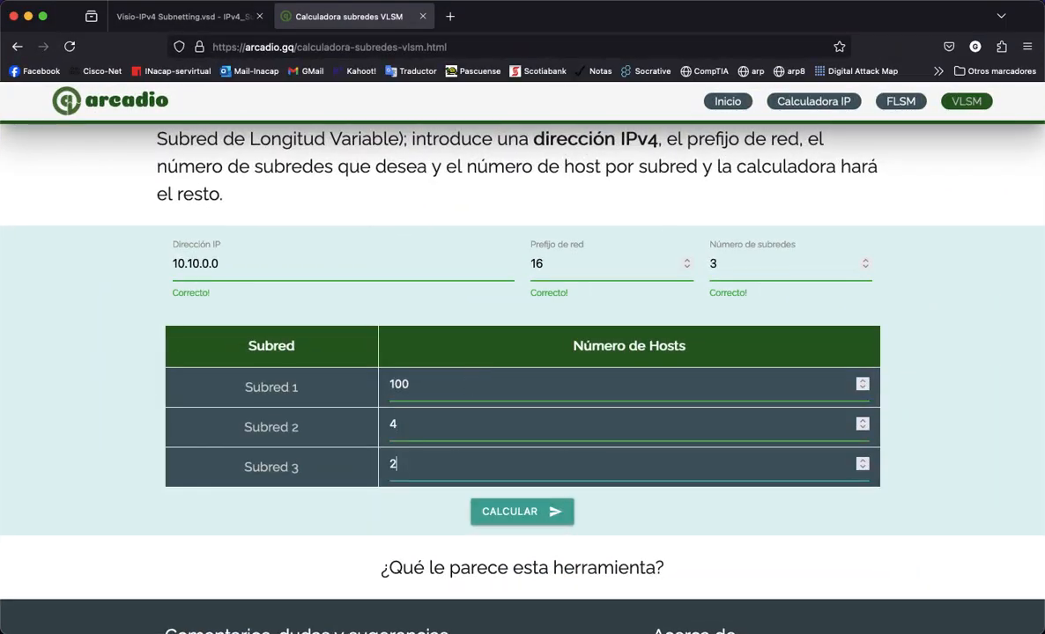
Step: Calculate the VLSM subnets and check the host count and mask of Subred 1 in the results table
{"action": "left_click", "coordinate": [525, 519]}
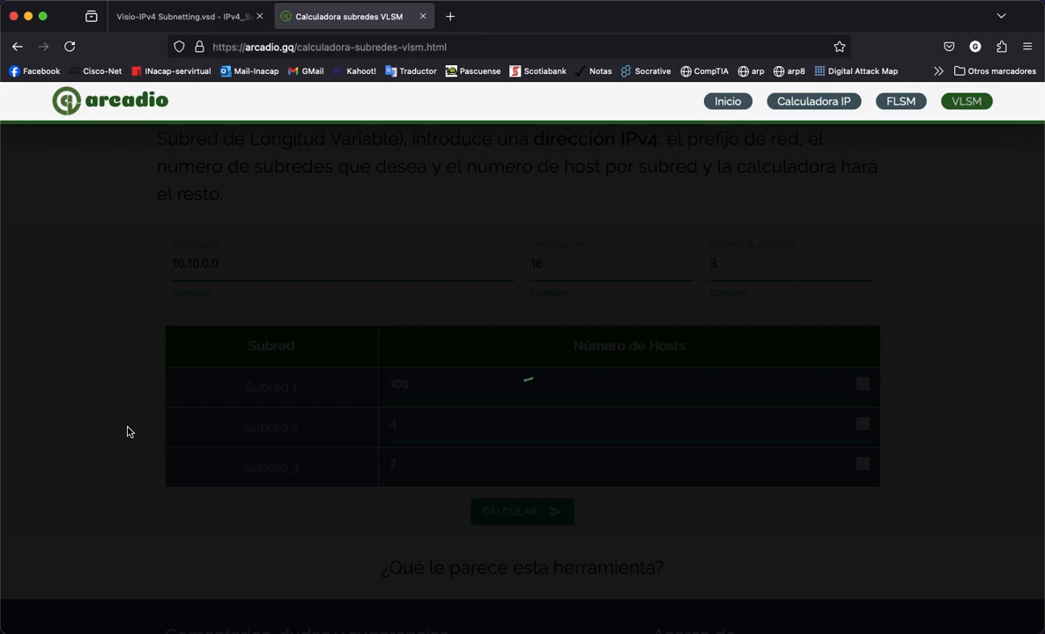
{"action": "scroll", "coordinate": [176, 396], "scroll_direction": "down", "scroll_amount": 3}
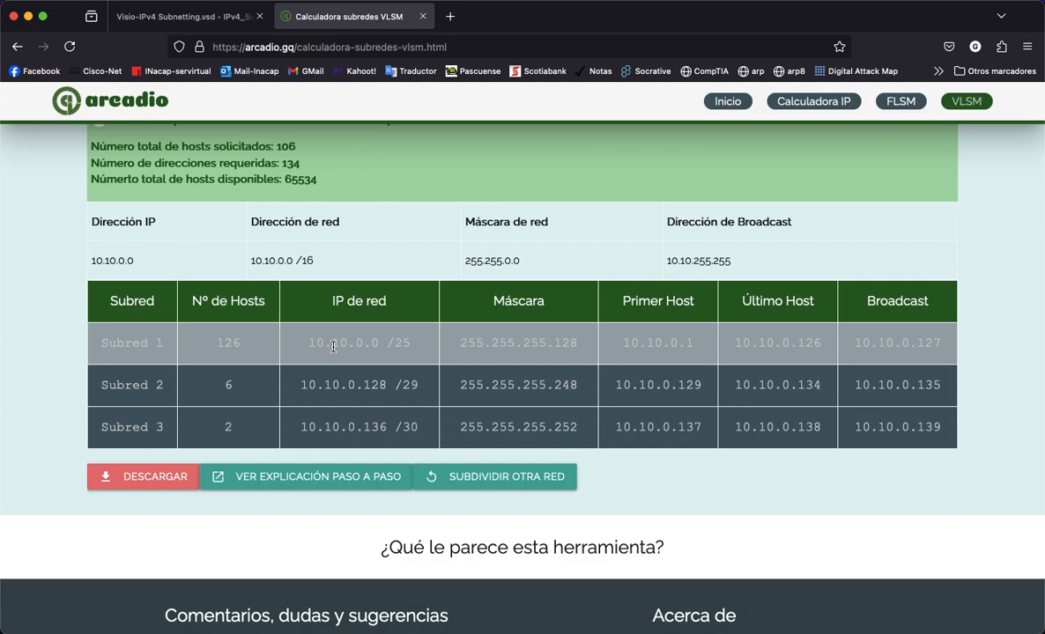
{"action": "double_click", "coordinate": [223, 343]}
{"action": "left_click_drag", "start_coordinate": [457, 344], "coordinate": [581, 345]}
{"action": "left_click", "coordinate": [584, 349]}
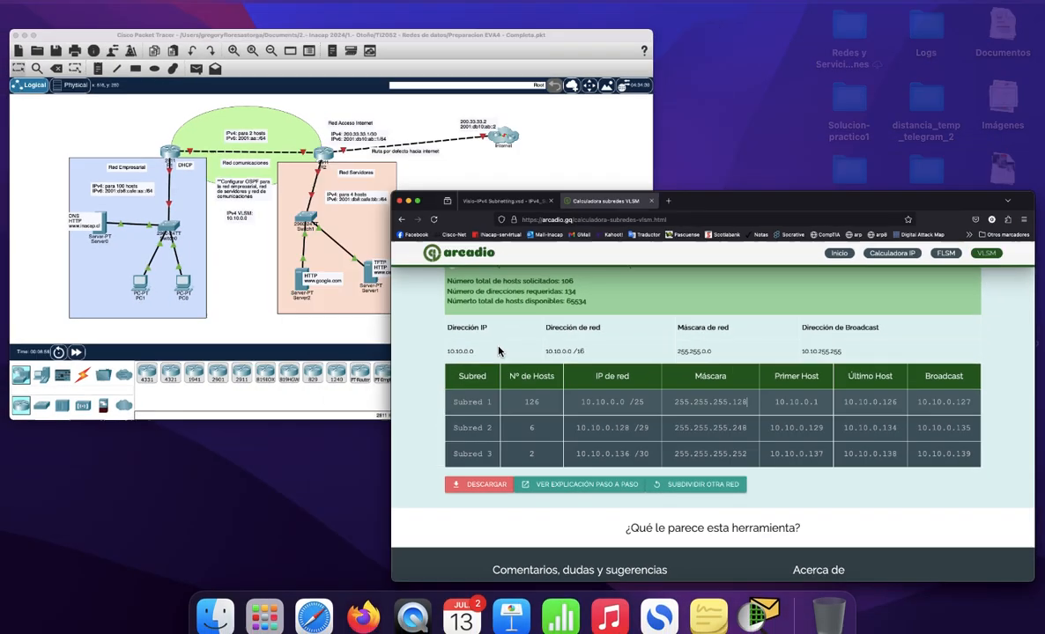
Step: Switch to Packet Tracer, change the Red Empresarial note's IPv4 entry to 10.10.0.0/25 with mask 255.255.255.128, and move the note slightly up
{"action": "left_click", "coordinate": [328, 267]}
{"action": "double_click", "coordinate": [206, 254]}
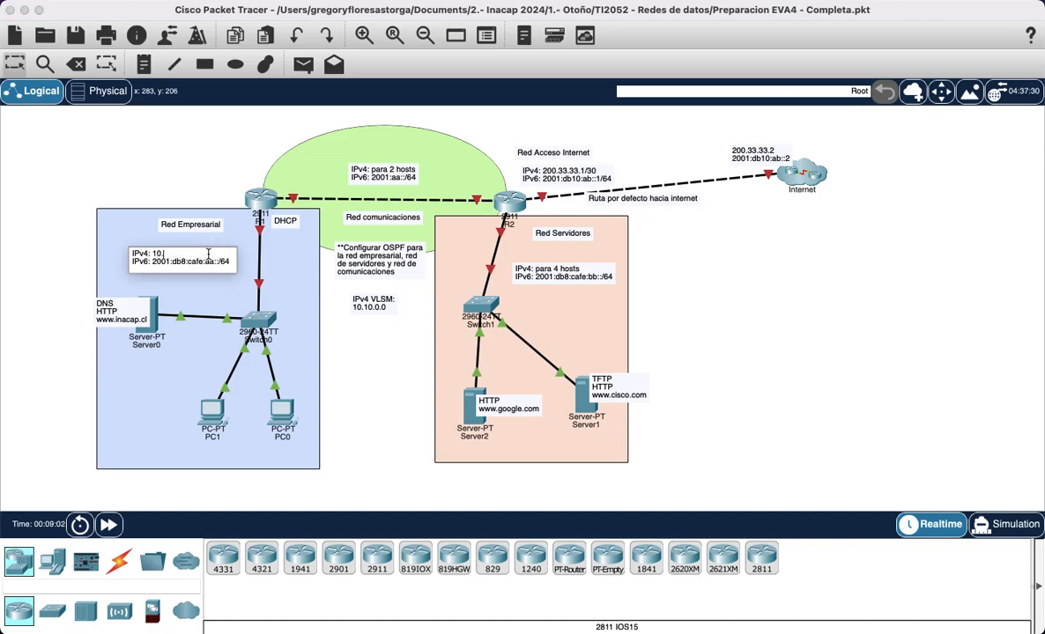
{"action": "type", "text": "10.10.0.0/25"}
{"action": "key", "text": "Return"}
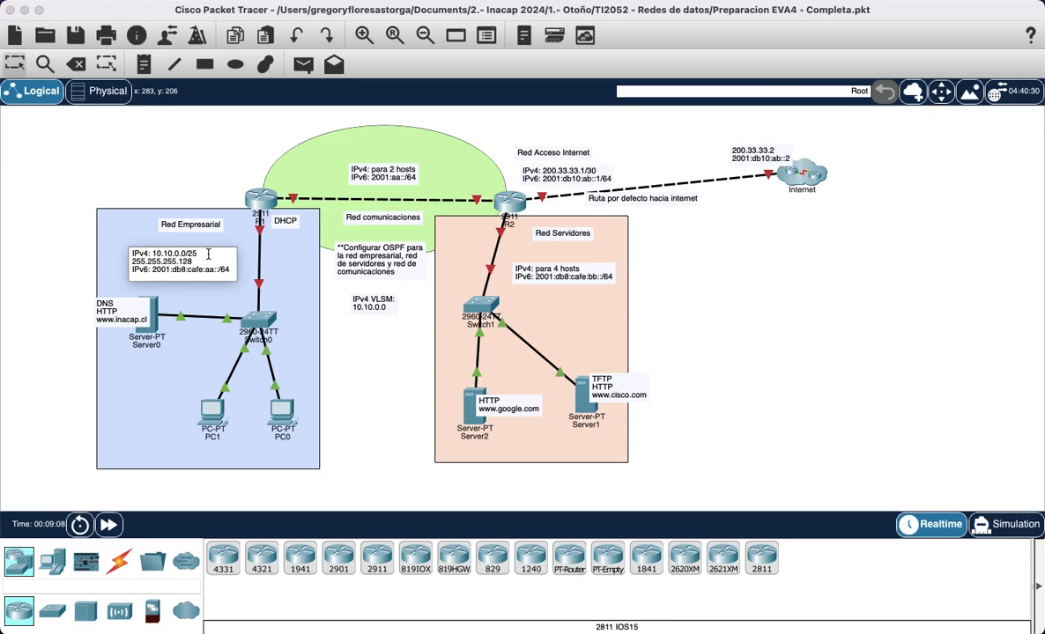
{"action": "left_click", "coordinate": [199, 193]}
{"action": "left_click_drag", "start_coordinate": [191, 277], "coordinate": [193, 265]}
{"action": "left_click", "coordinate": [192, 146]}
Step: Switch to Firefox and check the network address, prefix and mask of Subred 2 in the calculator results
{"action": "key", "text": "ctrl+Up"}
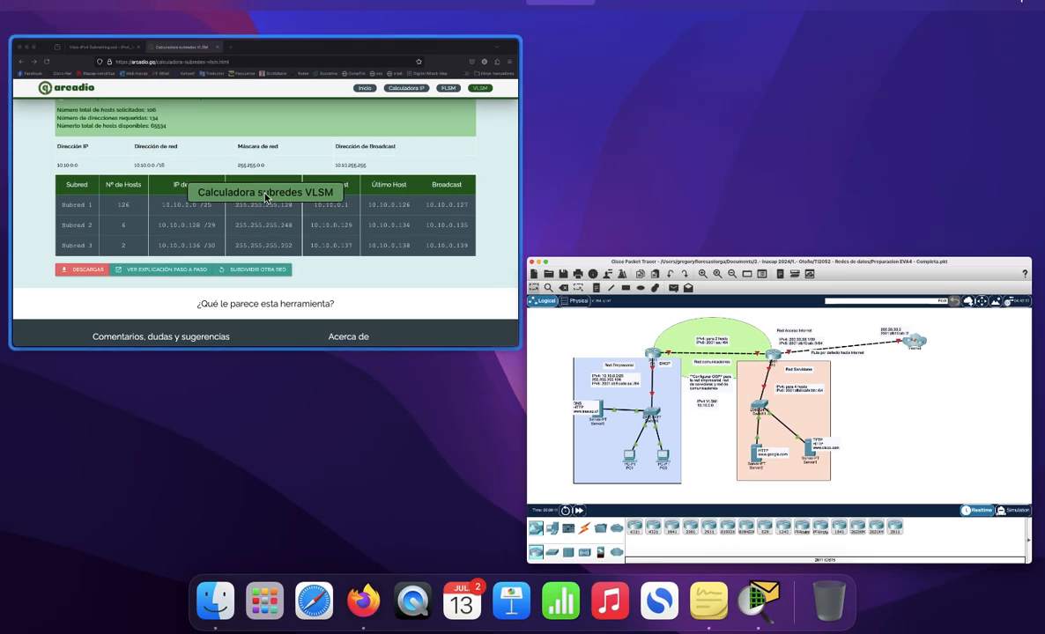
{"action": "left_click", "coordinate": [265, 197]}
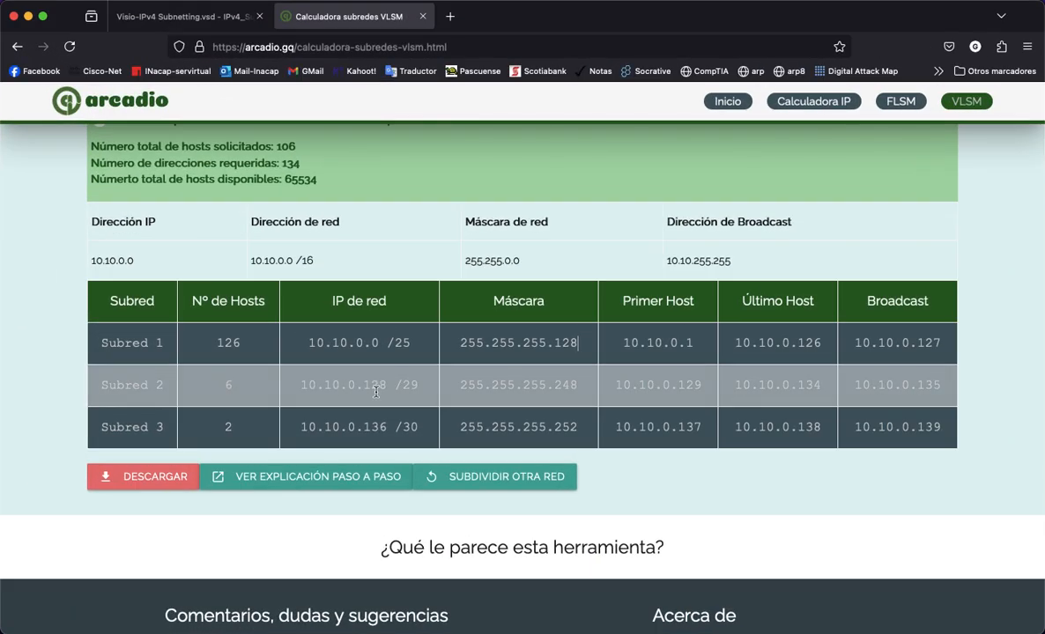
{"action": "double_click", "coordinate": [409, 385]}
{"action": "left_click_drag", "start_coordinate": [301, 387], "coordinate": [588, 389]}
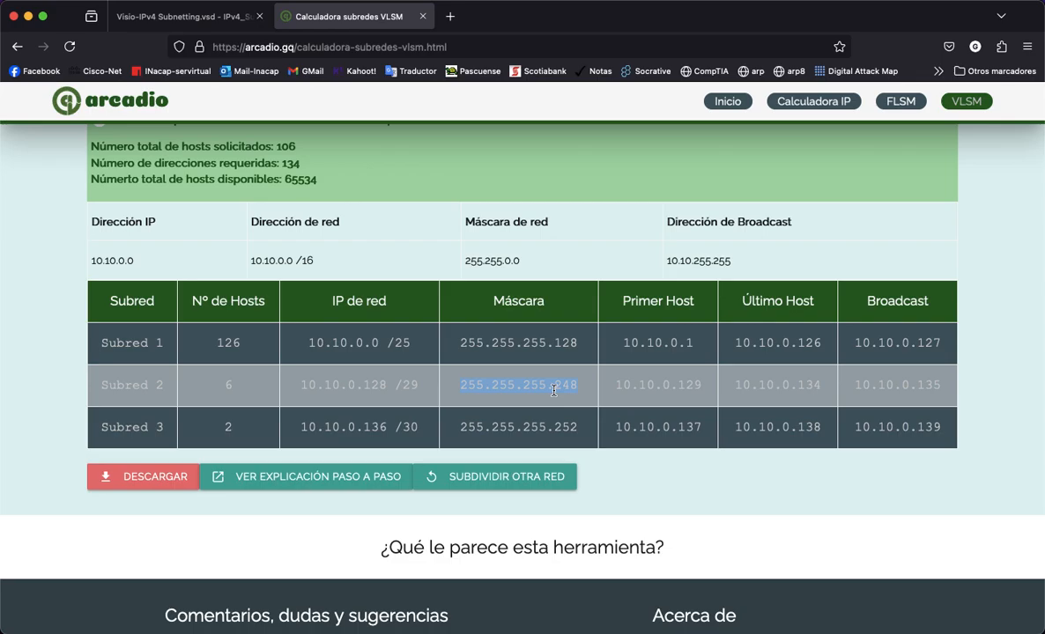
Step: Switch to Packet Tracer and change the Red Servidores note's IPv4 entry to 10.10.0.128/29 with mask 255.255.255.248
{"action": "key", "text": "ctrl+Up"}
{"action": "left_click", "coordinate": [385, 220]}
{"action": "left_click", "coordinate": [569, 268]}
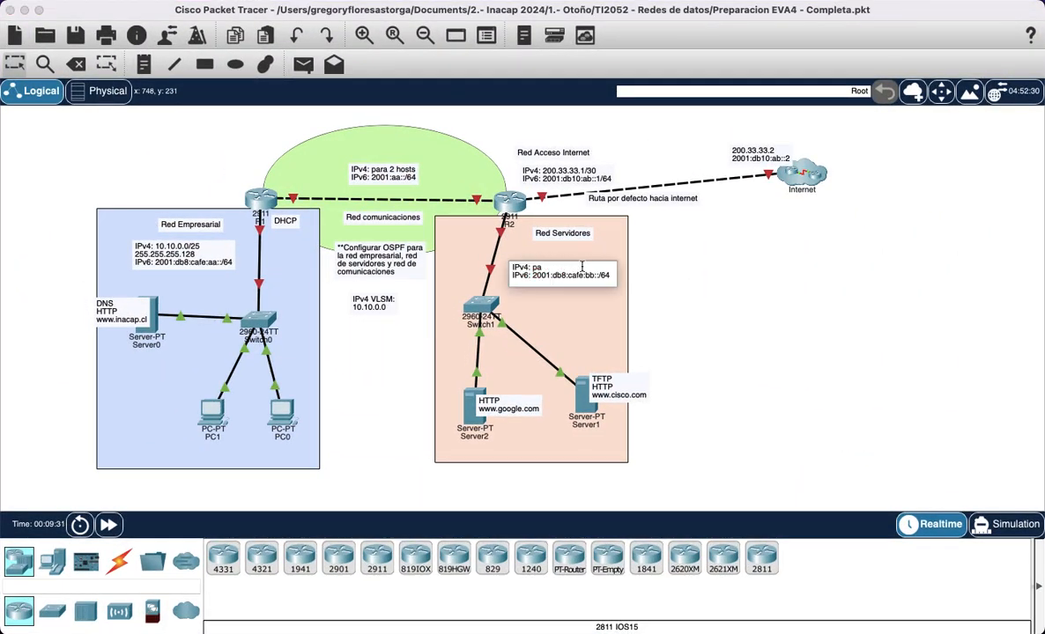
{"action": "type", "text": "10.10.0.128/29"}
{"action": "key", "text": "Return"}
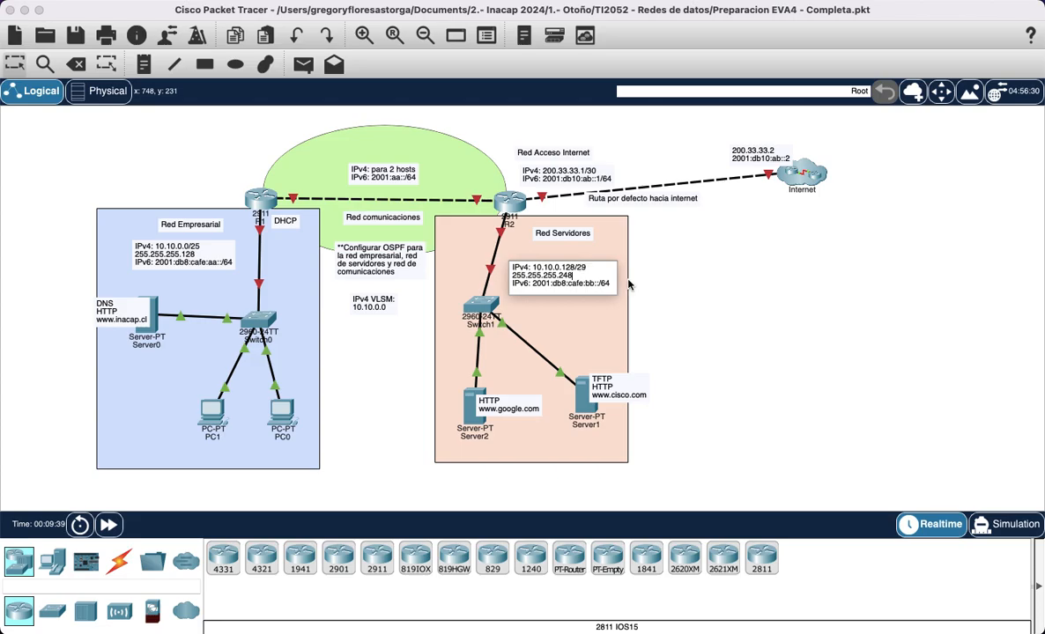
{"action": "left_click", "coordinate": [723, 343]}
Step: Return to Firefox and check the network address, prefix and mask of Subred 3 in the calculator results
{"action": "key", "text": "ctrl+Up"}
{"action": "left_click", "coordinate": [315, 252]}
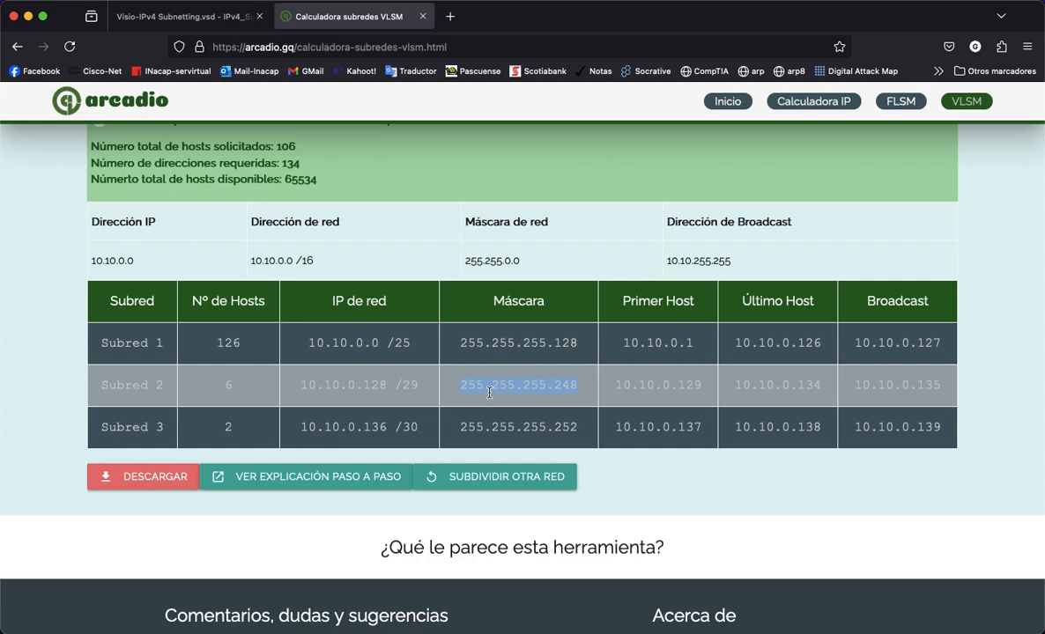
{"action": "left_click_drag", "start_coordinate": [325, 384], "coordinate": [554, 381]}
{"action": "left_click", "coordinate": [363, 428]}
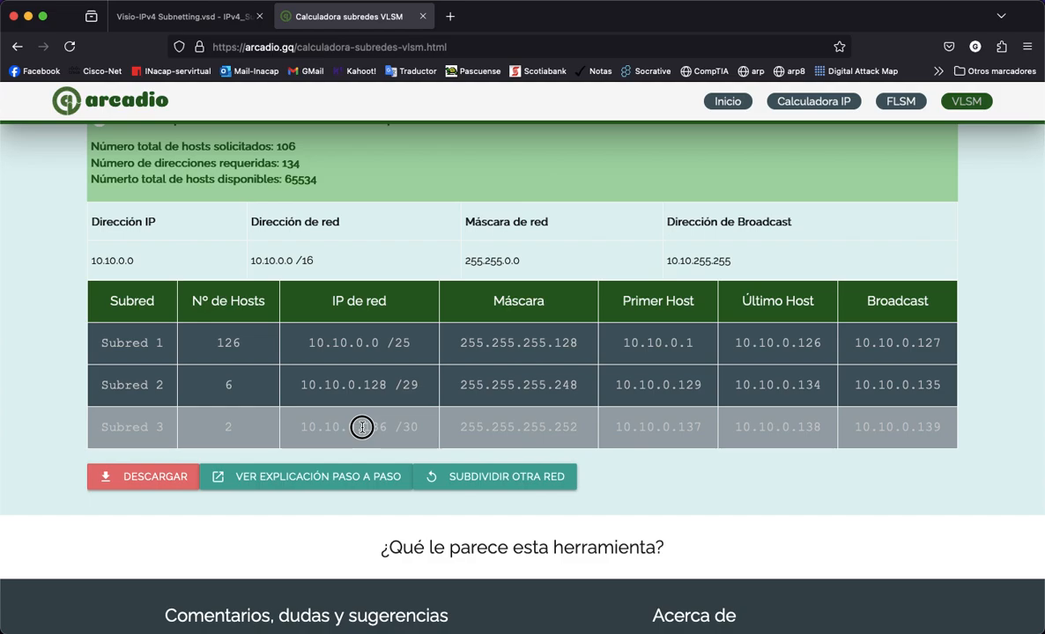
{"action": "left_click_drag", "start_coordinate": [362, 428], "coordinate": [409, 429]}
{"action": "left_click_drag", "start_coordinate": [550, 429], "coordinate": [591, 434]}
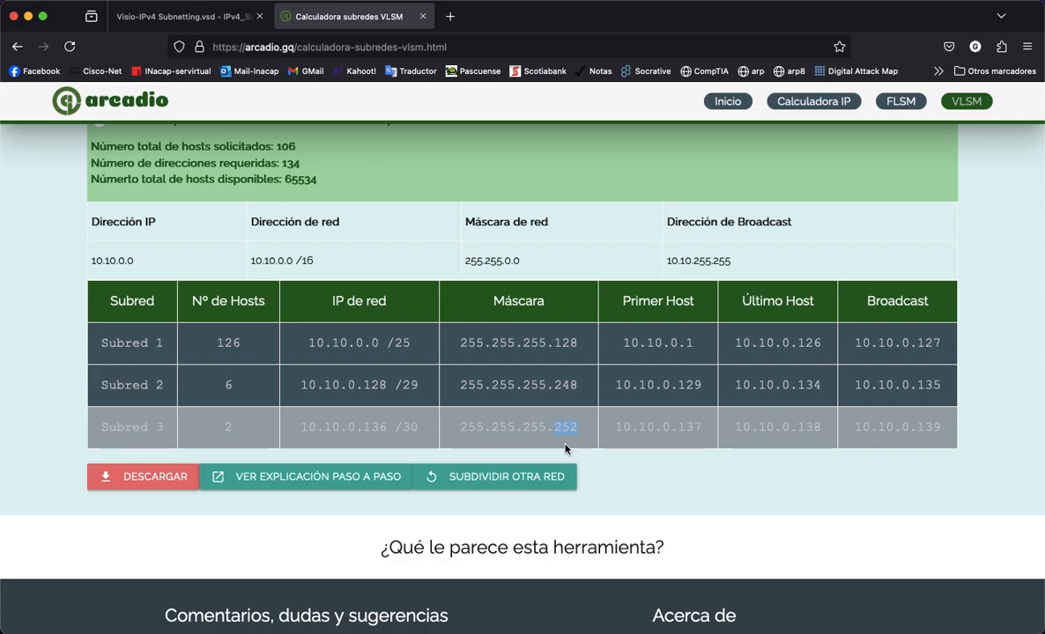
{"action": "left_click_drag", "start_coordinate": [360, 430], "coordinate": [466, 430]}
Step: In Packet Tracer, change the Red comunicaciones note's IPv4 entry to 10.10.0.136/30 with mask 255.255.255.252, and move it slightly away from the link
{"action": "key", "text": "ctrl+Up"}
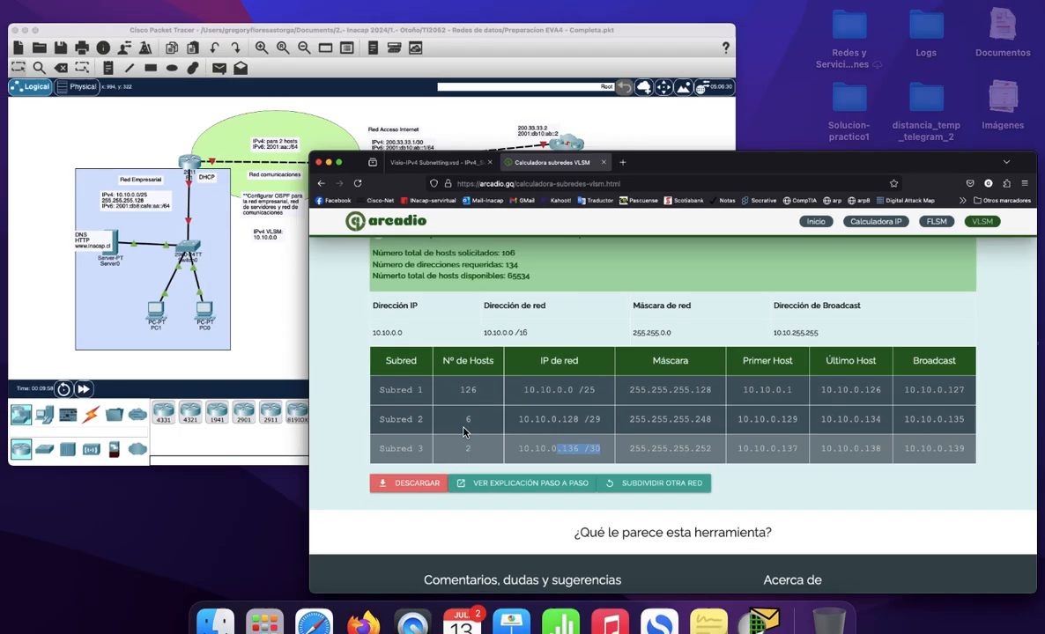
{"action": "left_click", "coordinate": [348, 196]}
{"action": "double_click", "coordinate": [377, 166]}
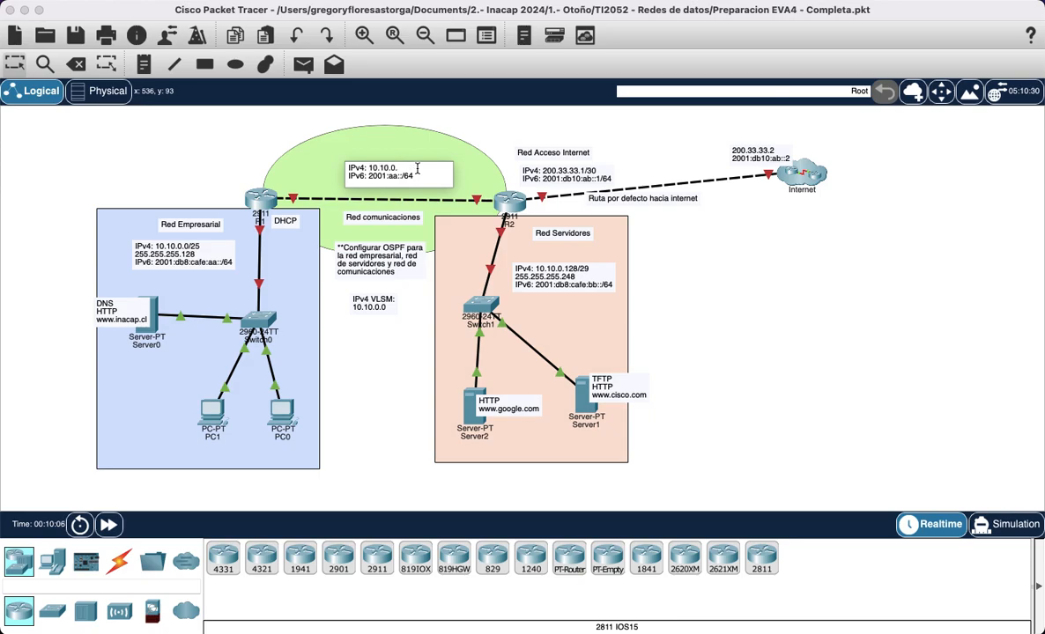
{"action": "type", "text": "10.10.0.136"}
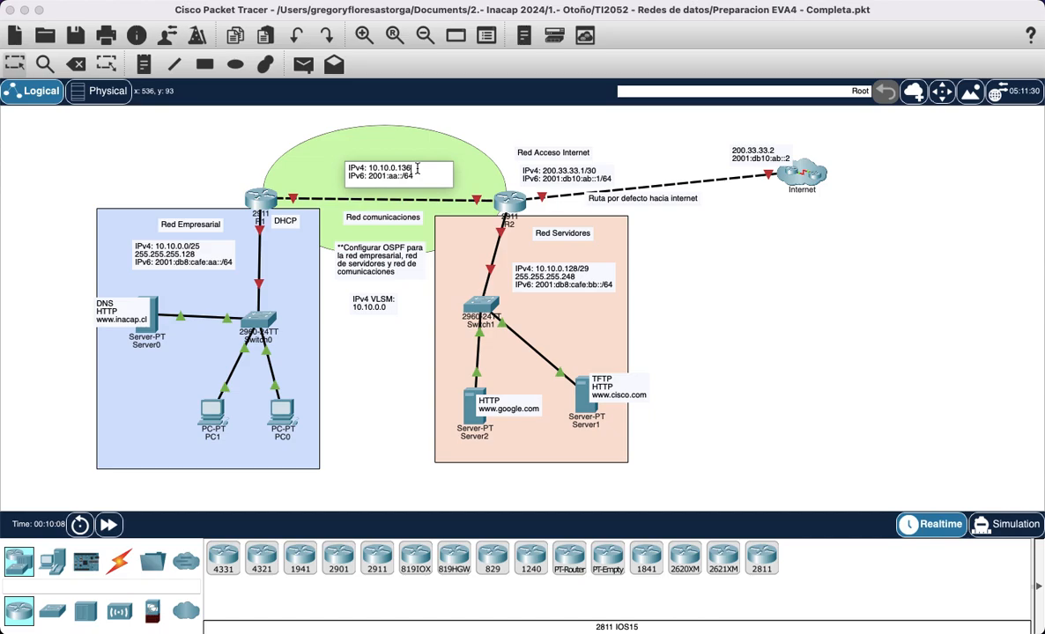
{"action": "type", "text": "/30"}
{"action": "key", "text": "Return"}
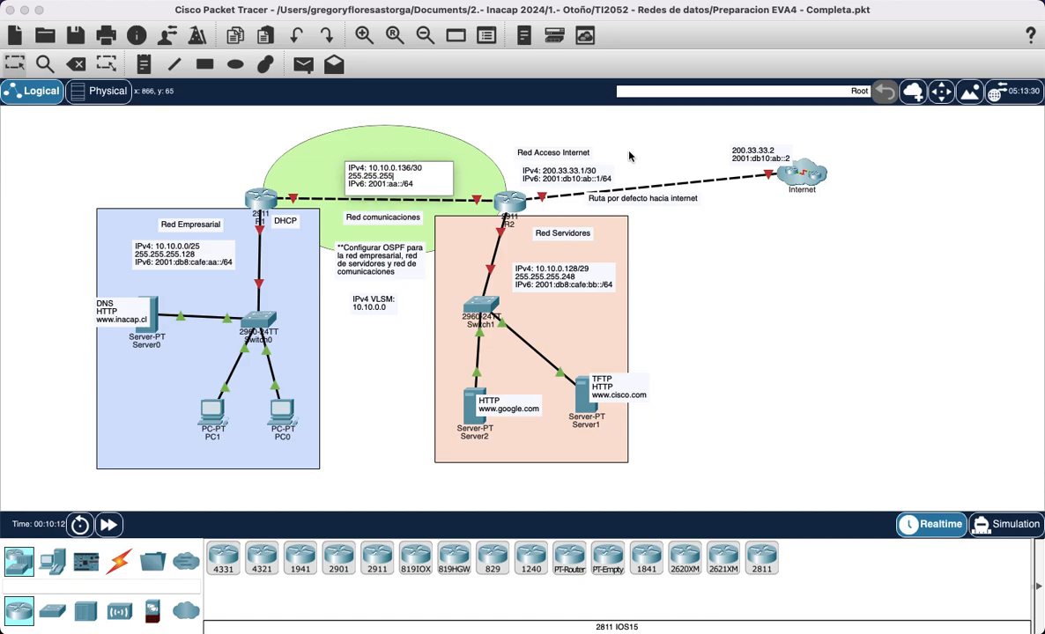
{"action": "key", "text": "Return"}
{"action": "key", "text": "BackSpace"}
{"action": "left_click", "coordinate": [630, 157]}
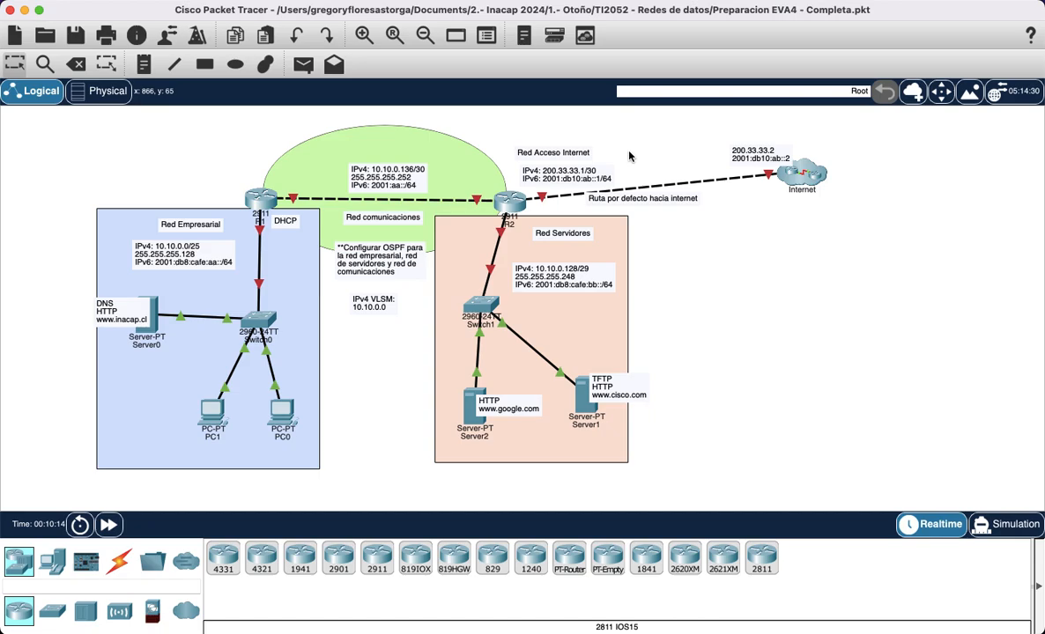
{"action": "left_click_drag", "start_coordinate": [407, 179], "coordinate": [401, 174]}
{"action": "left_click", "coordinate": [225, 169]}
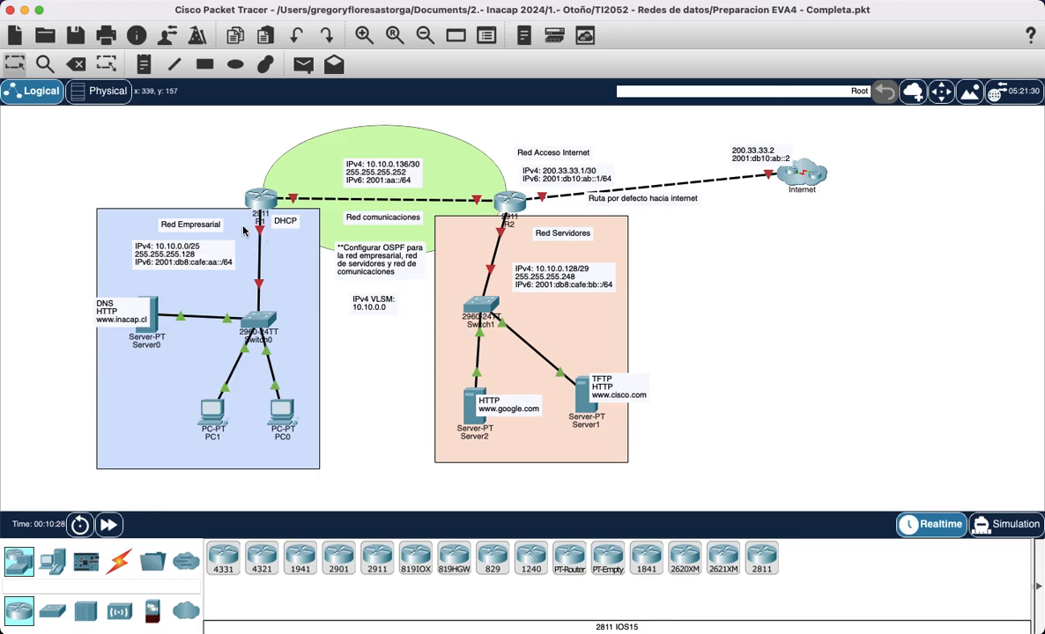
Step: Rename Server0 in the Red Empresarial as 10.10.0.5
{"action": "left_click", "coordinate": [144, 346]}
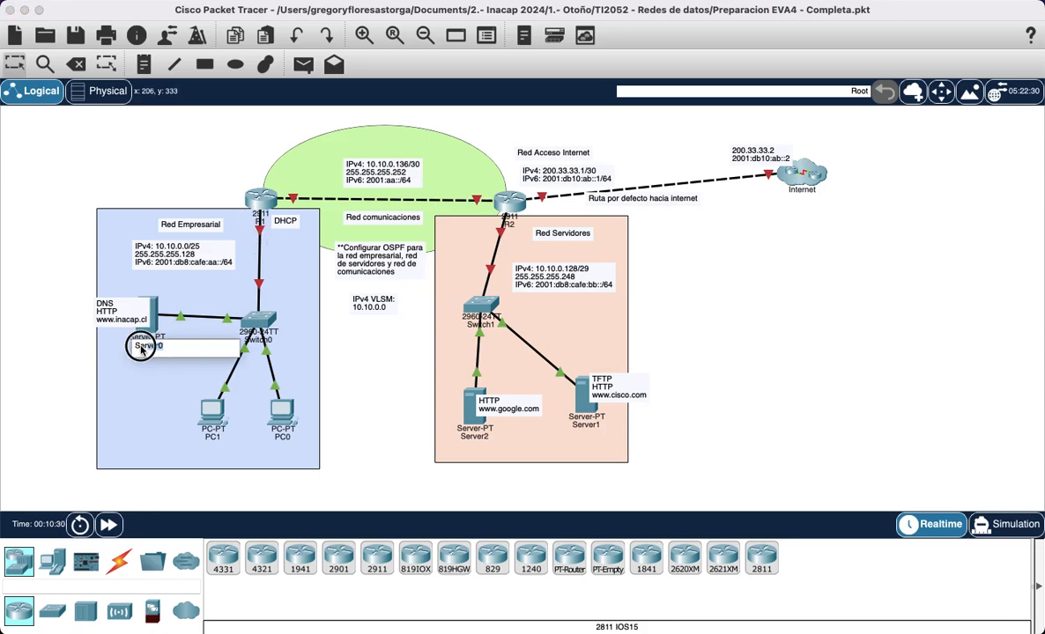
{"action": "type", "text": "10.10.0.5"}
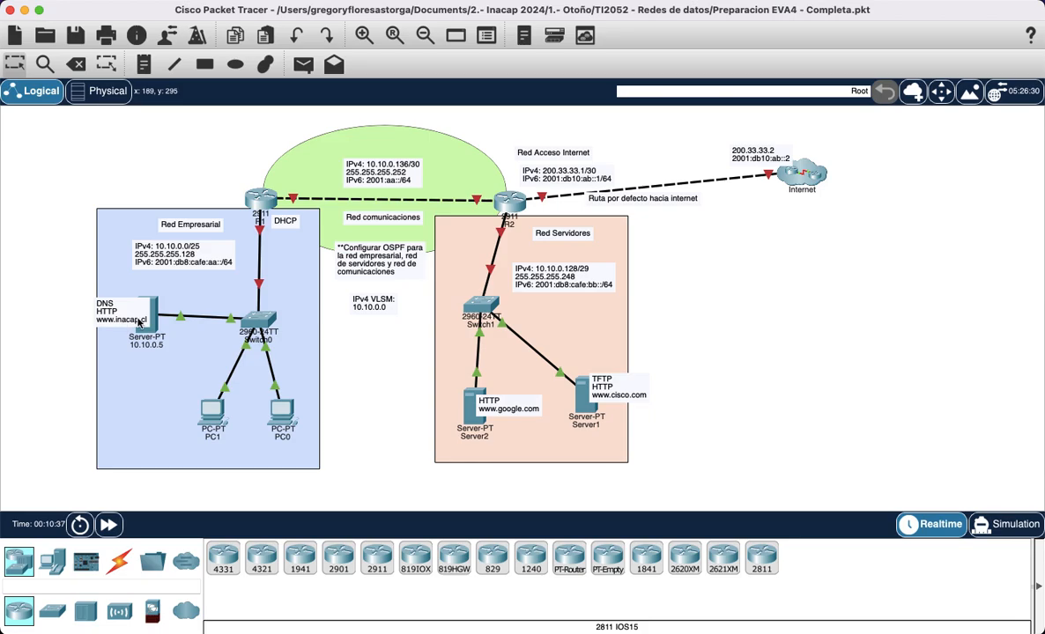
{"action": "key", "text": "alt+a"}
{"action": "mouse_move", "coordinate": [126, 280]}
{"action": "left_mouse_down"}
{"action": "mouse_move", "coordinate": [103, 327]}
{"action": "mouse_move", "coordinate": [145, 287]}
{"action": "left_mouse_up"}
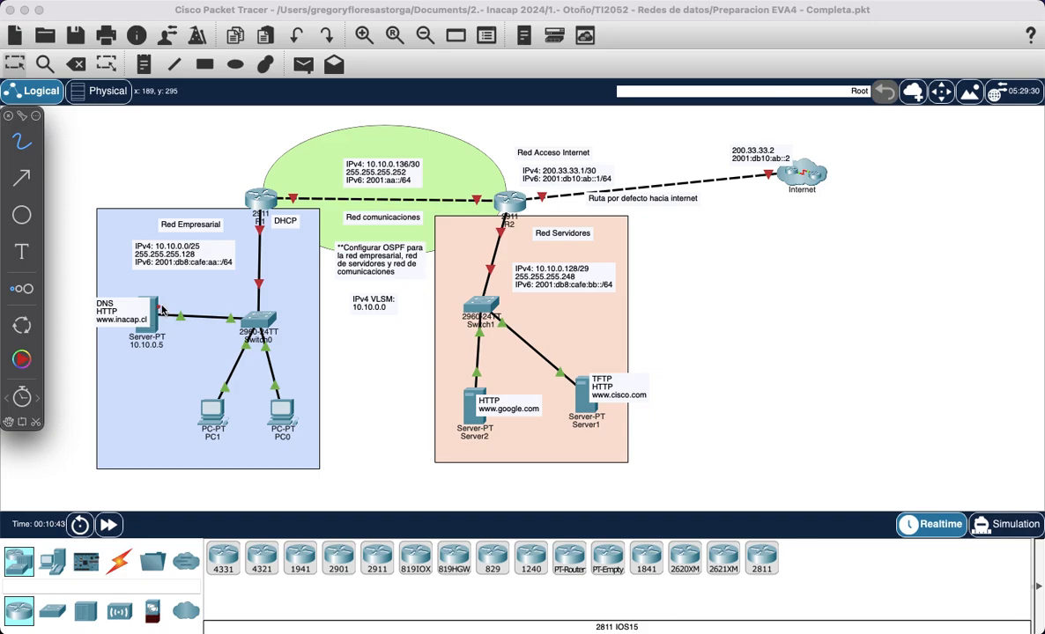
{"action": "left_click_drag", "start_coordinate": [126, 289], "coordinate": [123, 316]}
{"action": "mouse_move", "coordinate": [530, 259]}
{"action": "left_mouse_down"}
{"action": "mouse_move", "coordinate": [532, 271]}
{"action": "mouse_move", "coordinate": [554, 273]}
{"action": "mouse_move", "coordinate": [593, 261]}
{"action": "left_mouse_up"}
{"action": "left_click_drag", "start_coordinate": [468, 228], "coordinate": [491, 246]}
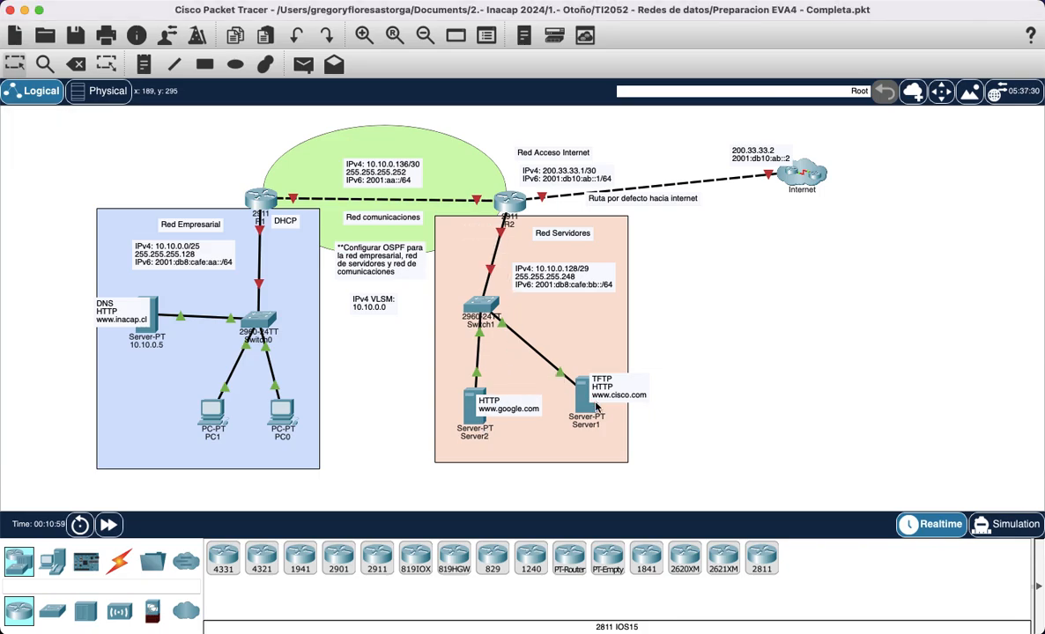
Step: Rename the Red Servidores servers: Server2 as 10.10.0.130 and Server1 as 10.10.0.131
{"action": "left_click", "coordinate": [447, 437]}
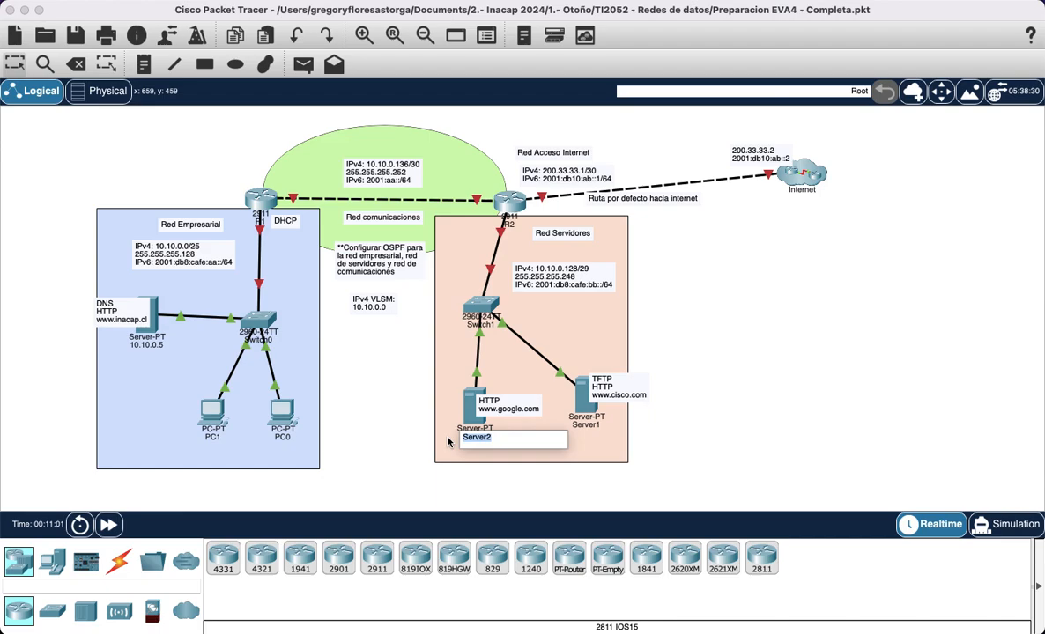
{"action": "type", "text": "10.10.0.130"}
{"action": "left_click", "coordinate": [539, 404]}
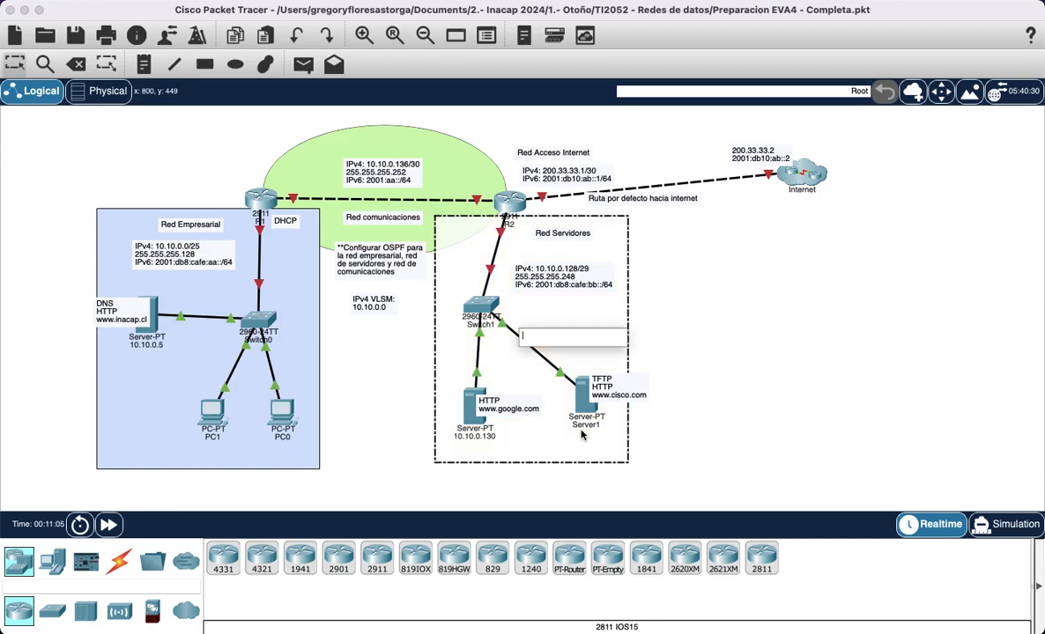
{"action": "left_click", "coordinate": [581, 425]}
{"action": "type", "text": "10."}
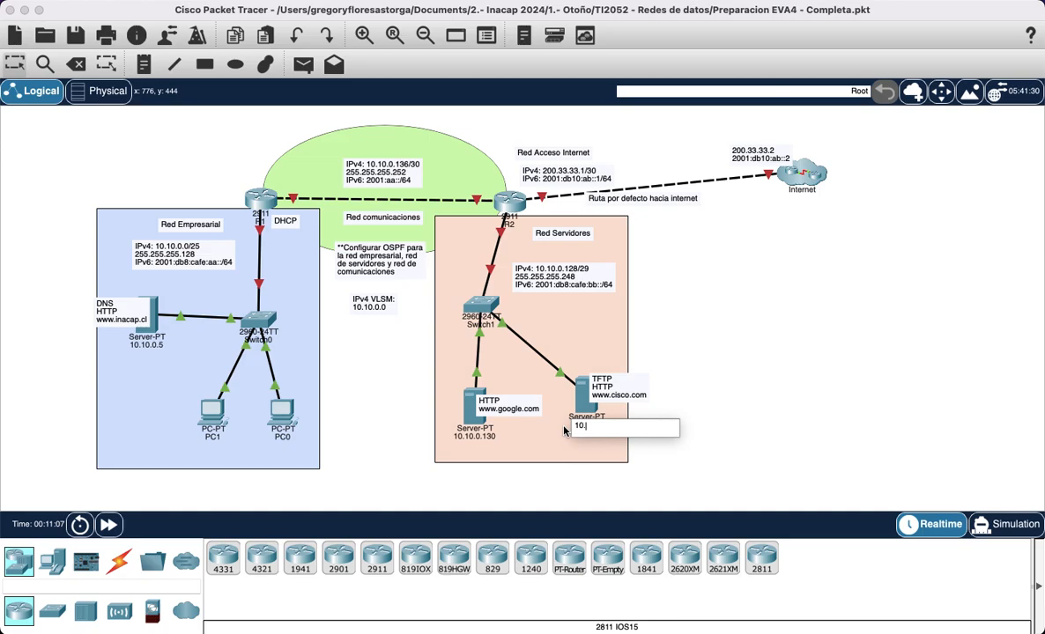
{"action": "type", "text": "10.0.131"}
{"action": "key", "text": "Return"}
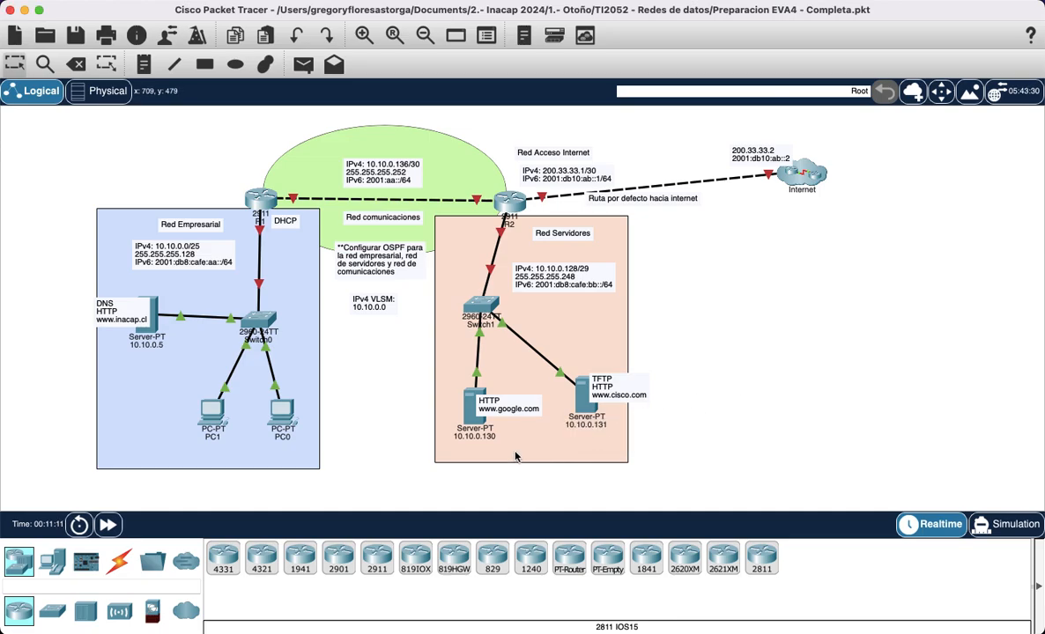
Step: Give the Red Empresarial server static IPv4 address 10.10.0.5, mask 255.255.255.128, default gateway 10.10.0.1 and DNS server 10.10.0.5
{"action": "left_click", "coordinate": [148, 313]}
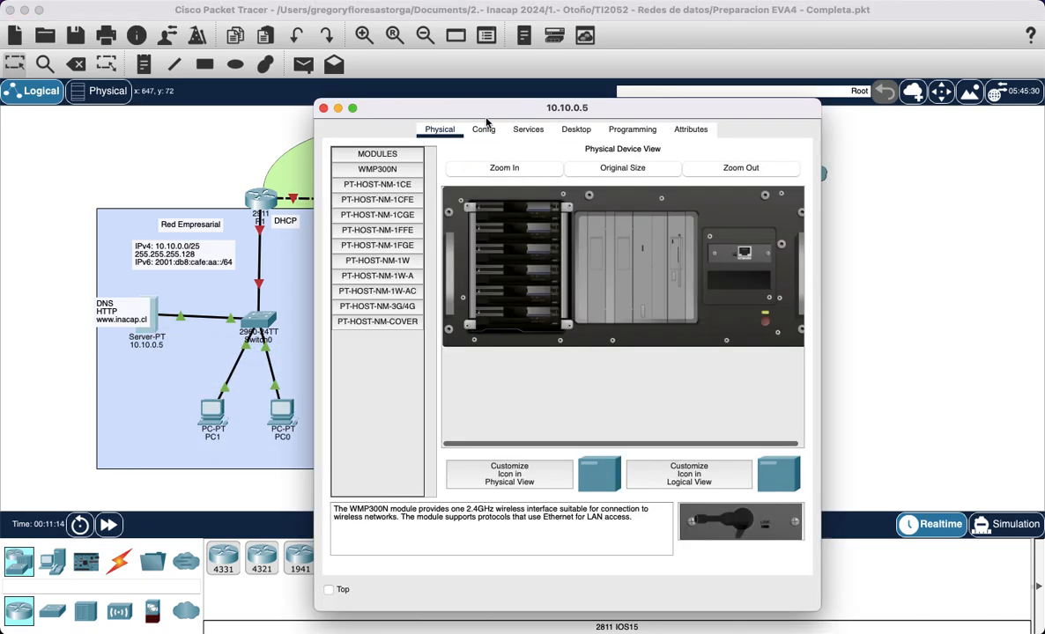
{"action": "left_click_drag", "start_coordinate": [441, 107], "coordinate": [464, 96]}
{"action": "left_click", "coordinate": [547, 115]}
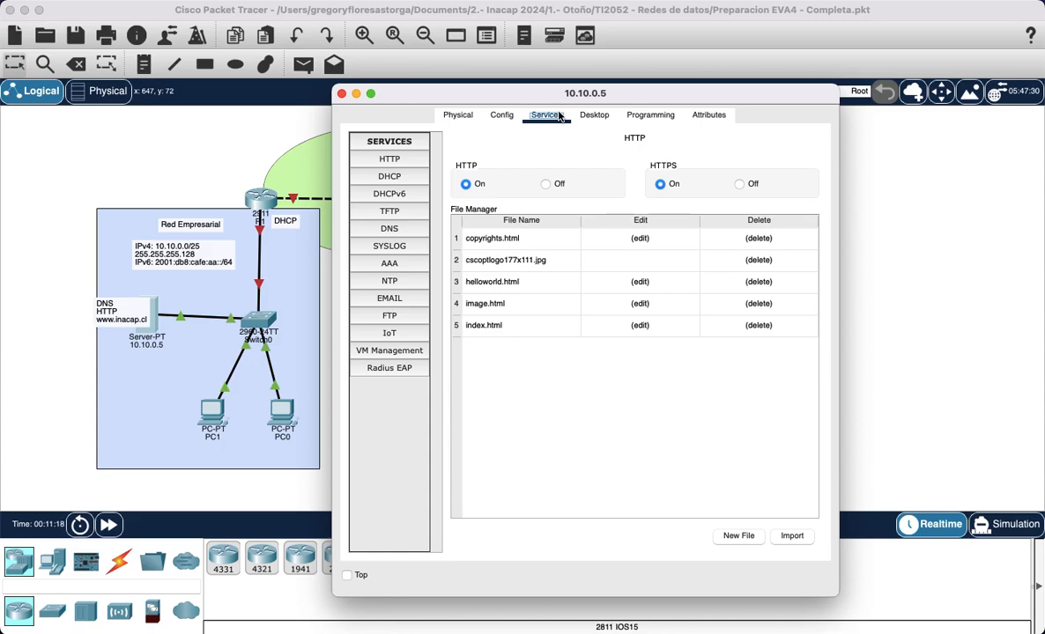
{"action": "left_click", "coordinate": [604, 116]}
{"action": "left_click", "coordinate": [376, 151]}
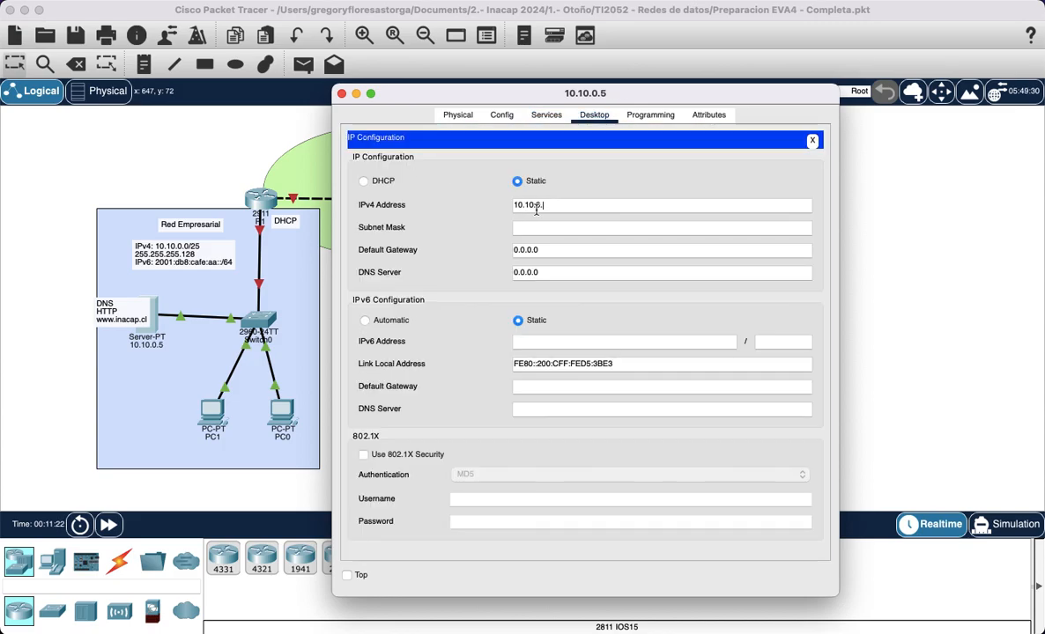
{"action": "left_click", "coordinate": [602, 227]}
{"action": "key", "text": "Tab"}
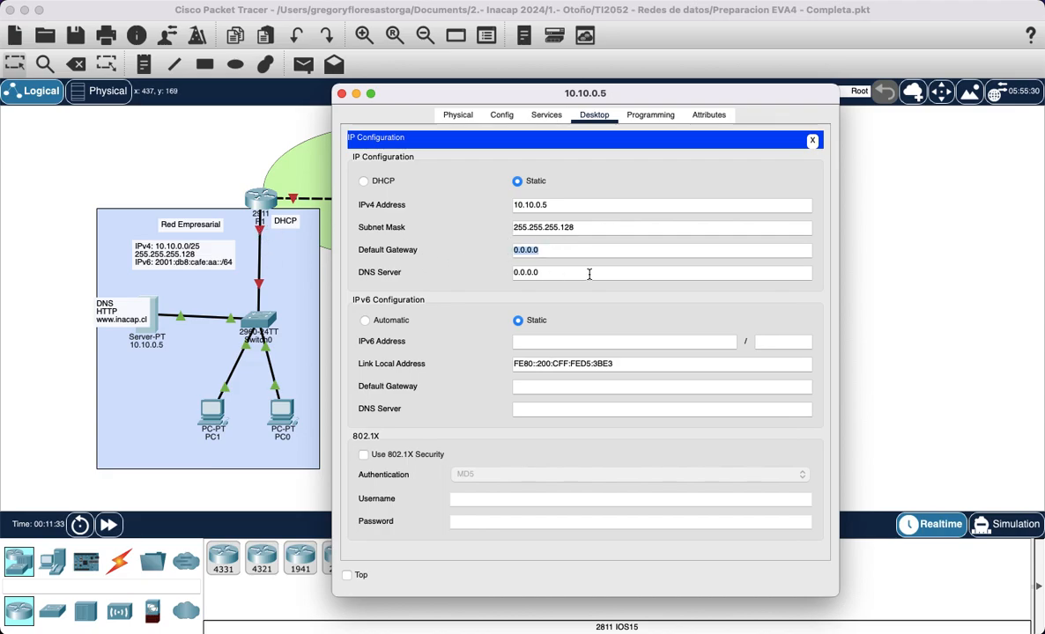
{"action": "type", "text": "10.1"}
{"action": "triple_click", "coordinate": [589, 274]}
{"action": "type", "text": "10.10.0.5"}
Step: Set the server's static IPv6 address to 2001:db8:cafe:aa::5/64 and its link-local address to FE80::5
{"action": "left_click", "coordinate": [529, 341]}
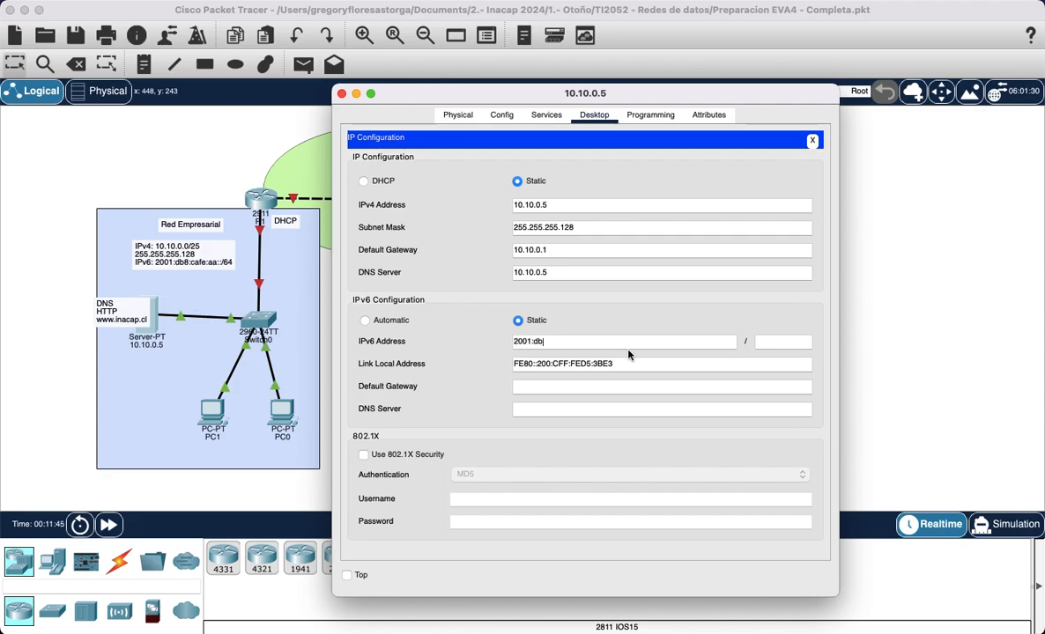
{"action": "type", "text": "2001:db8:cafe:aa::5"}
{"action": "left_click", "coordinate": [773, 341]}
{"action": "left_click_drag", "start_coordinate": [634, 363], "coordinate": [544, 363]}
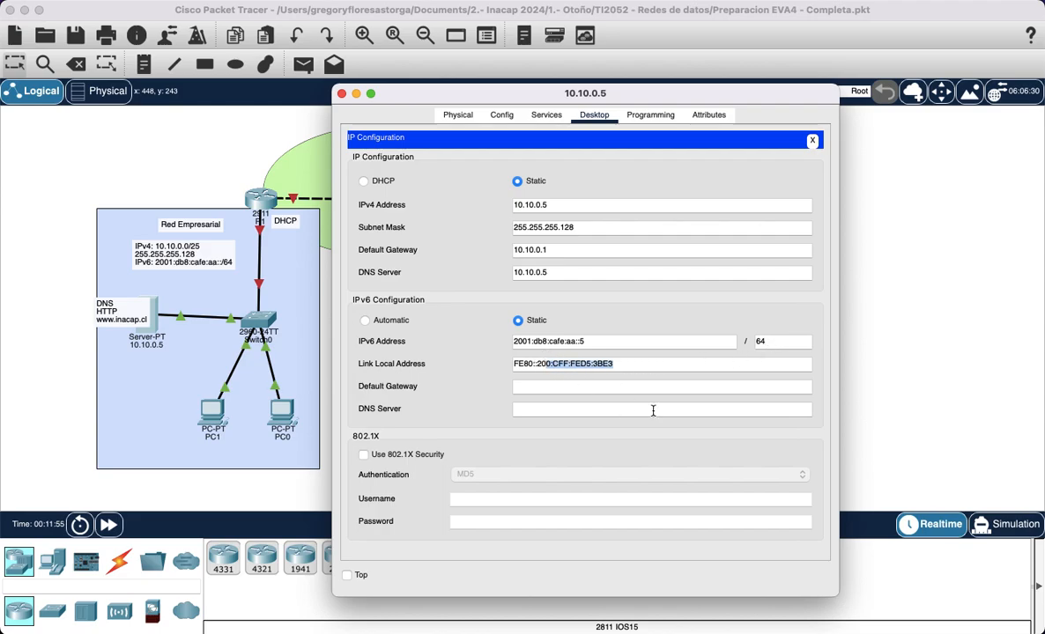
{"action": "type", "text": "2"}
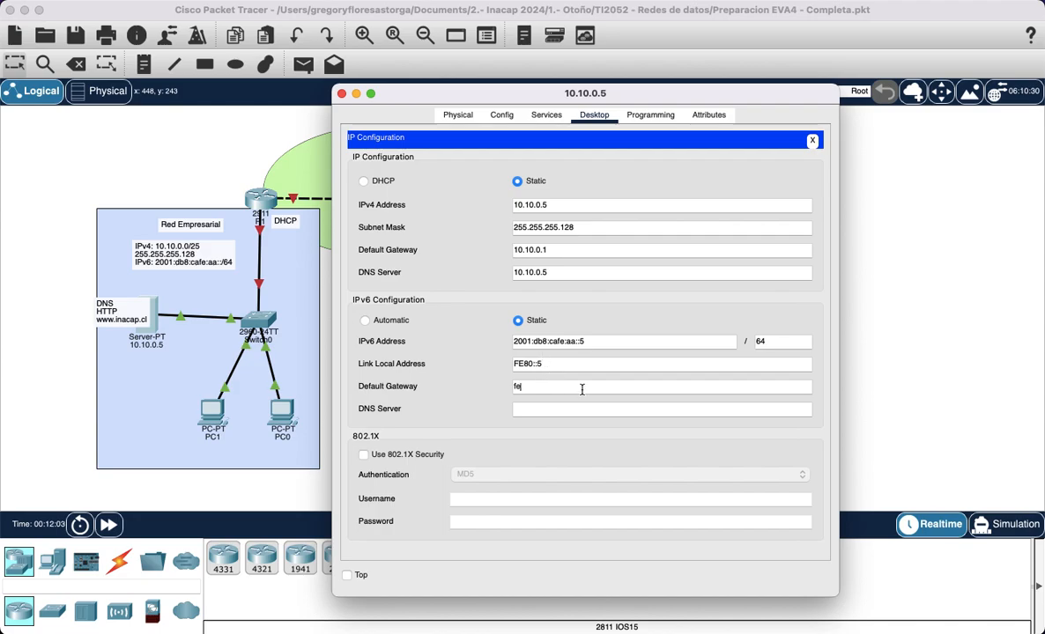
Step: Set the server's IPv6 default gateway to 2001:db8:cafe:aa::1 and its IPv6 DNS server to 2001:db8:cafe:aa::5
{"action": "left_click", "coordinate": [582, 389]}
{"action": "type", "text": "fe80::1"}
{"action": "left_click_drag", "start_coordinate": [550, 387], "coordinate": [488, 387]}
{"action": "type", "text": "2001:db8:cafe:aa::1"}
{"action": "left_click_drag", "start_coordinate": [587, 342], "coordinate": [492, 345]}
{"action": "key", "text": "super+c"}
{"action": "left_click", "coordinate": [523, 408]}
{"action": "key", "text": "super+v"}
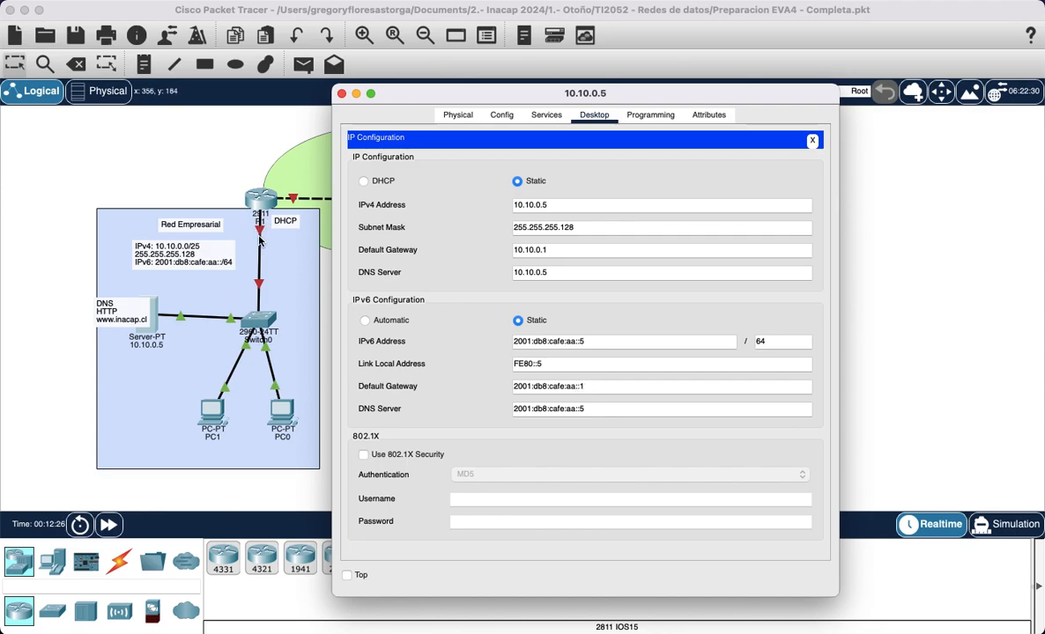
{"action": "left_click_drag", "start_coordinate": [604, 385], "coordinate": [492, 384]}
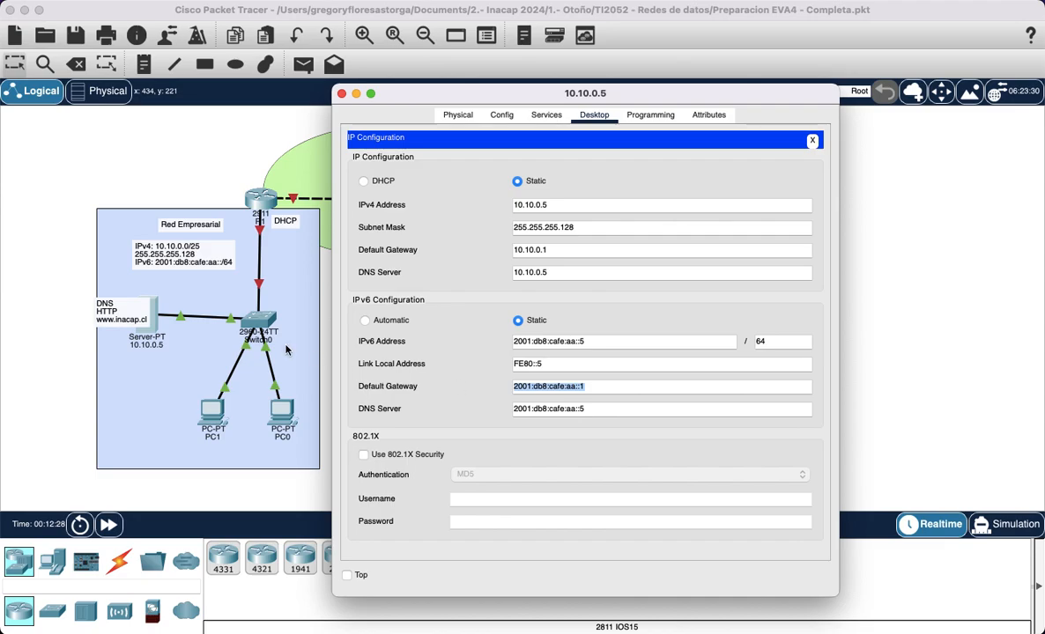
{"action": "key", "text": "alt+a"}
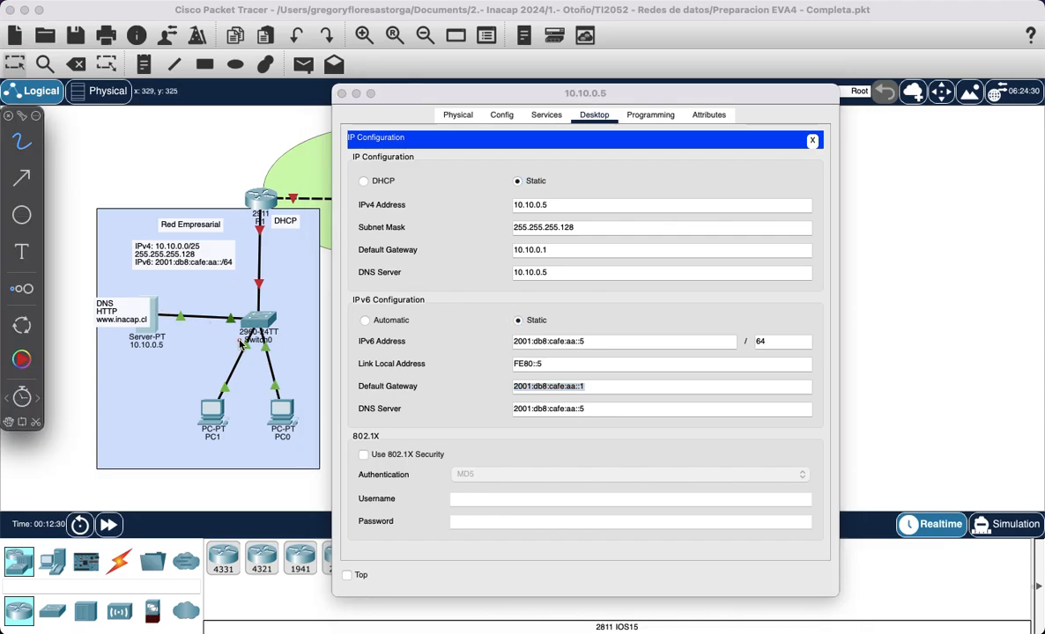
{"action": "mouse_move", "coordinate": [168, 306]}
{"action": "left_mouse_down"}
{"action": "mouse_move", "coordinate": [243, 304]}
{"action": "mouse_move", "coordinate": [248, 220]}
{"action": "mouse_move", "coordinate": [271, 236]}
{"action": "mouse_move", "coordinate": [256, 213]}
{"action": "left_mouse_up"}
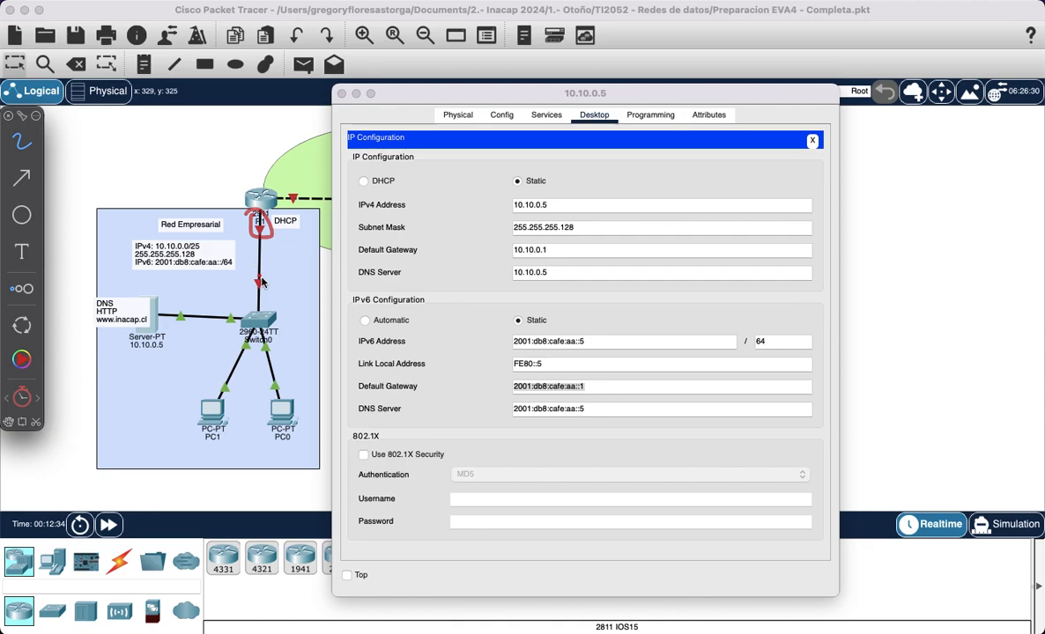
{"action": "key", "text": "alt+a"}
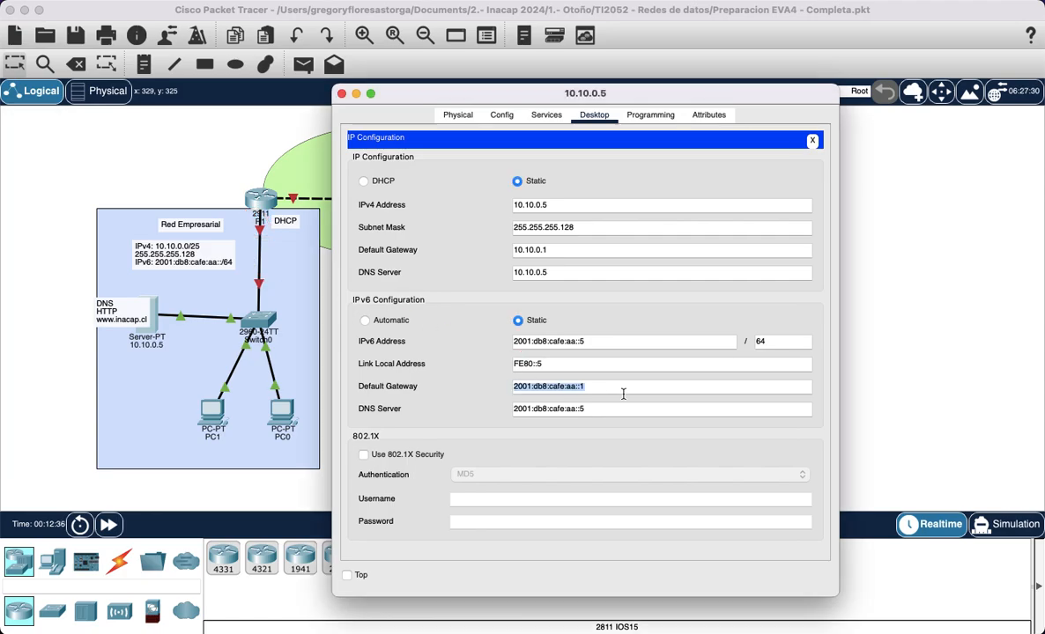
{"action": "left_click_drag", "start_coordinate": [646, 89], "coordinate": [700, 62]}
{"action": "left_click", "coordinate": [662, 375]}
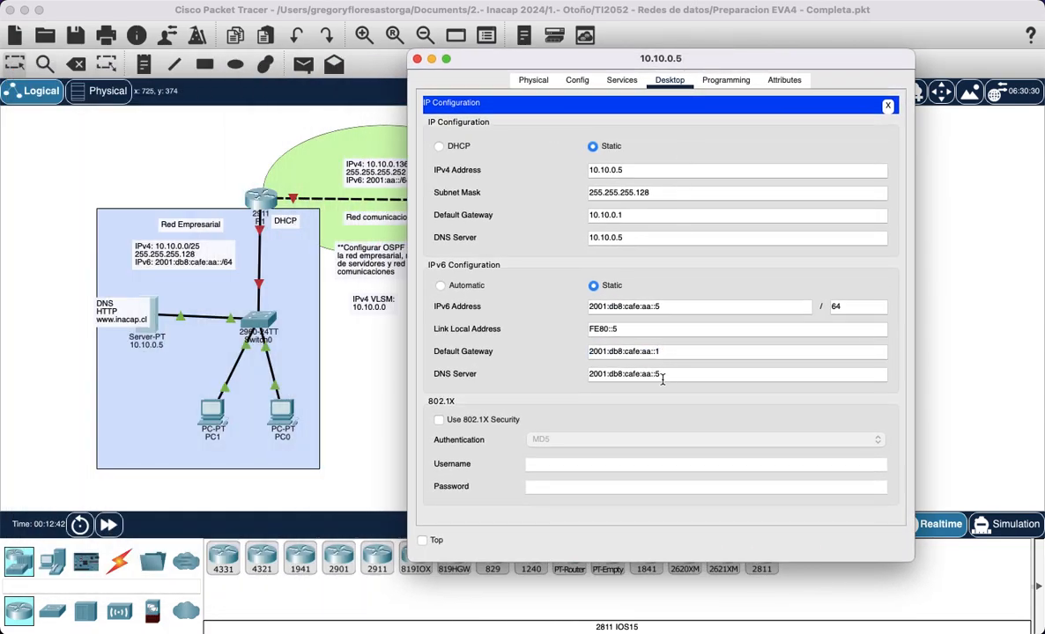
{"action": "left_click", "coordinate": [555, 238]}
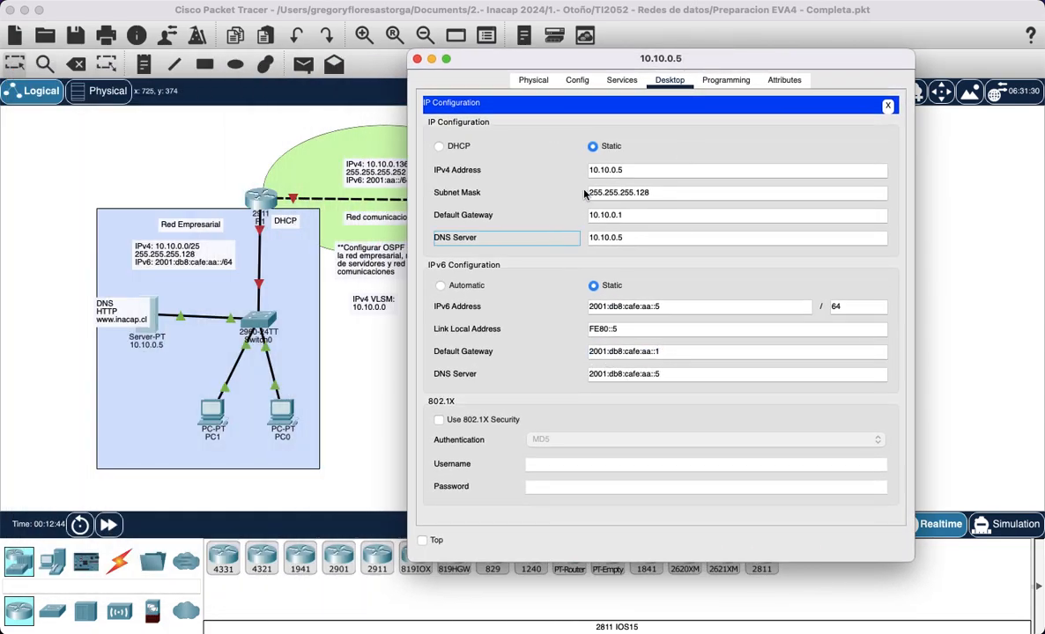
Step: In the server's HTTP index.html, change the heading's font size to +12 and its colour to red
{"action": "left_click", "coordinate": [621, 80]}
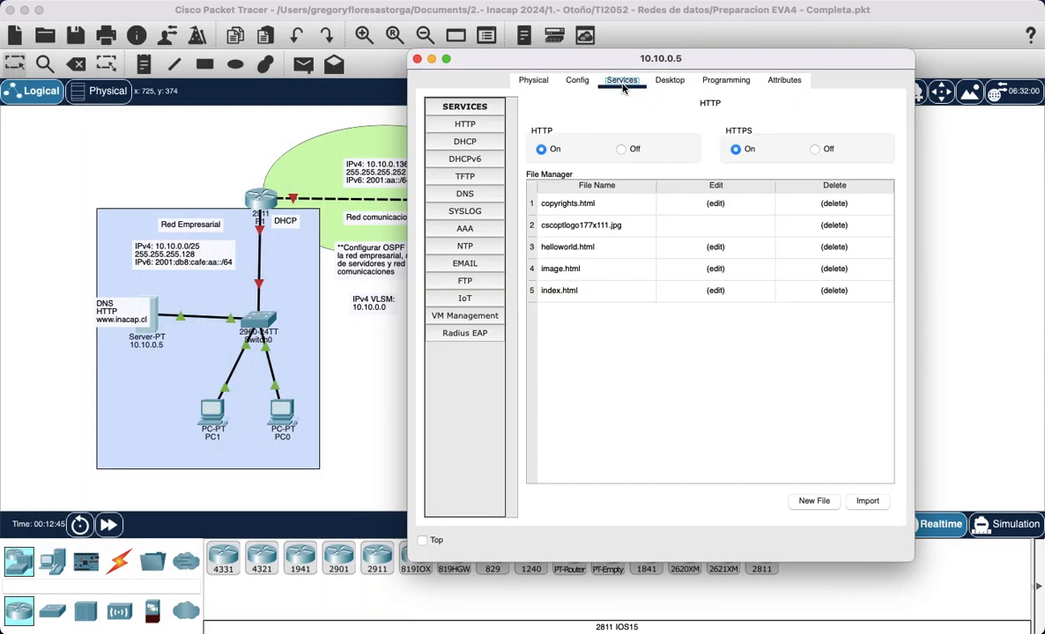
{"action": "left_click", "coordinate": [483, 128]}
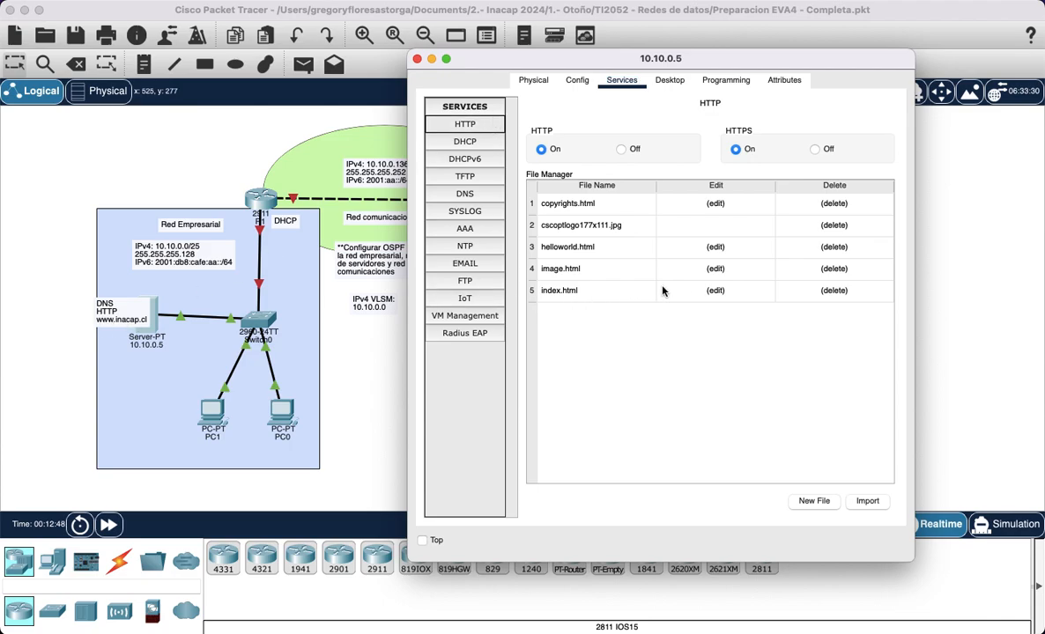
{"action": "left_click", "coordinate": [710, 291]}
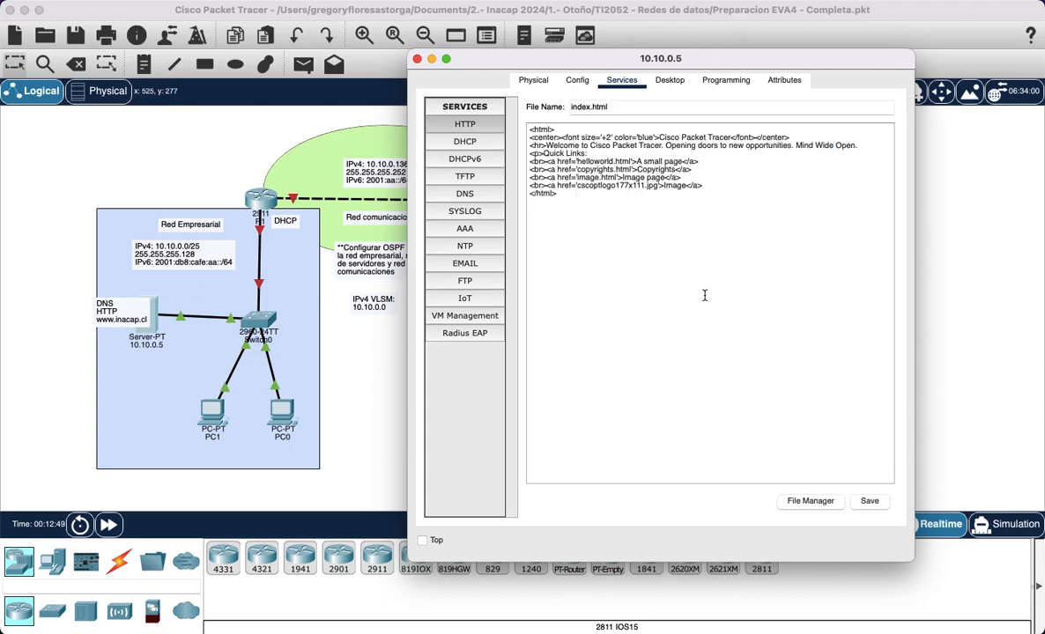
{"action": "left_click", "coordinate": [608, 143]}
{"action": "type", "text": "1"}
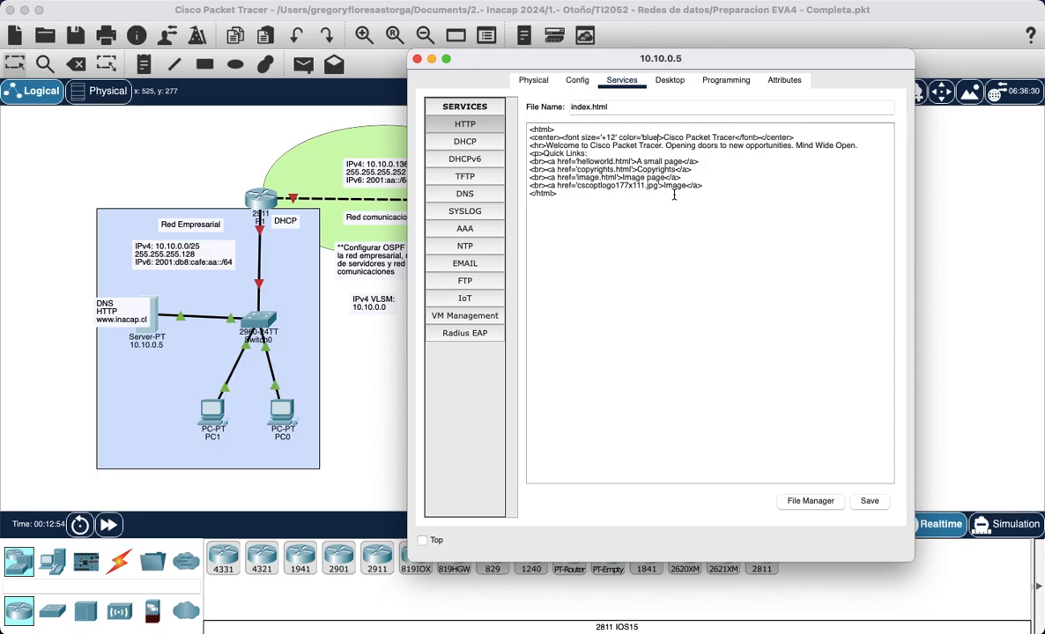
{"action": "key", "text": "BackSpace"}
{"action": "key", "text": "BackSpace"}
{"action": "key", "text": "BackSpace"}
{"action": "key", "text": "BackSpace"}
{"action": "key", "text": "BackSpace"}
{"action": "key", "text": "BackSpace"}
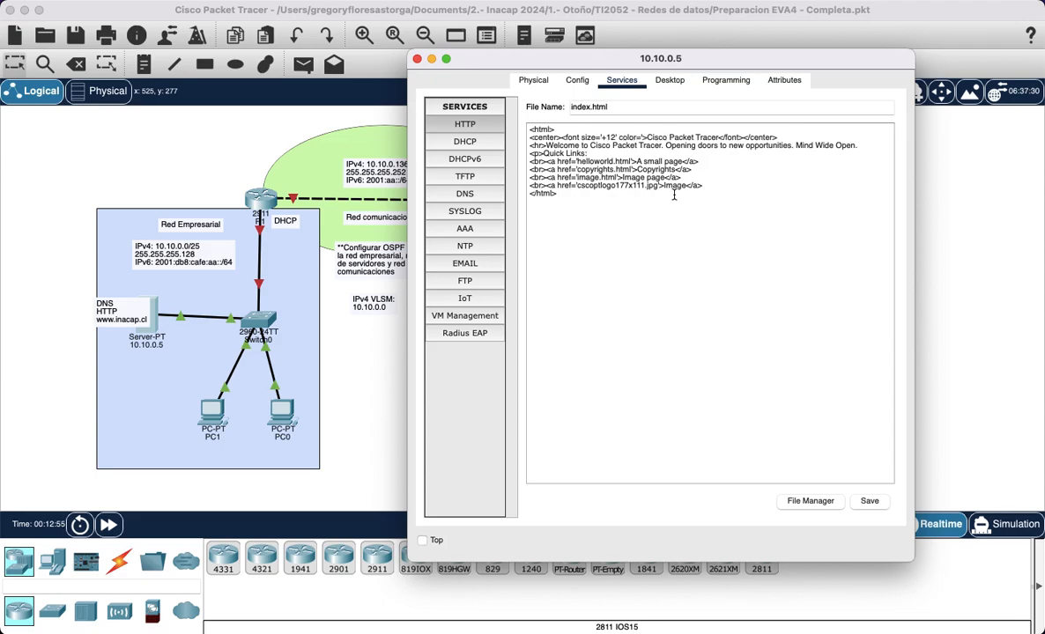
{"action": "type", "text": "'"}
{"action": "type", "text": "red"}
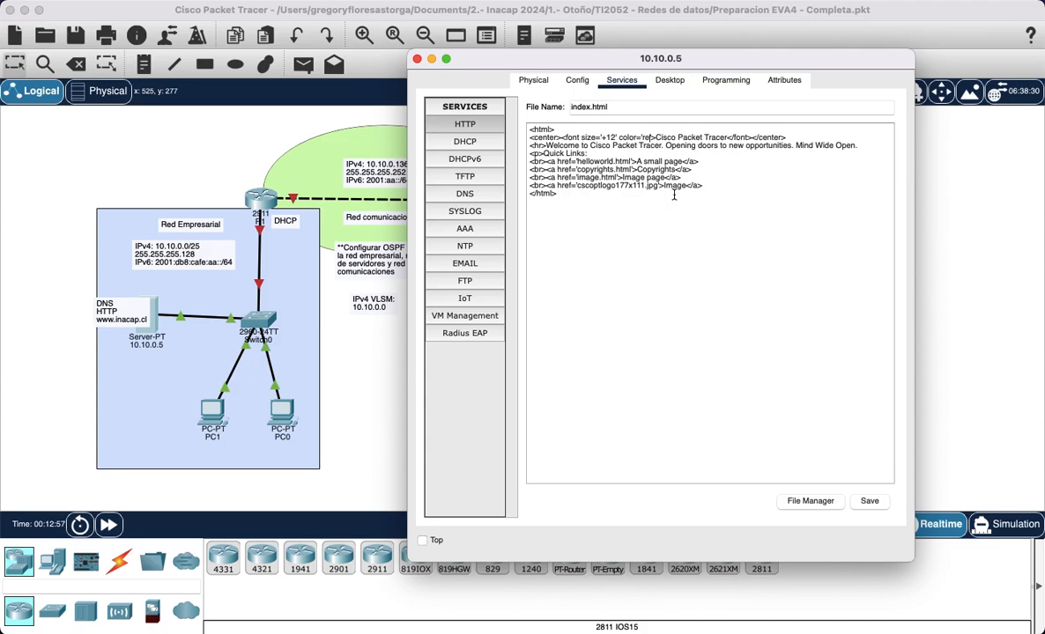
Step: Replace the heading text in index.html with INACAP, save the page and return to the file list
{"action": "left_click_drag", "start_coordinate": [733, 141], "coordinate": [667, 142]}
{"action": "type", "text": "LA"}
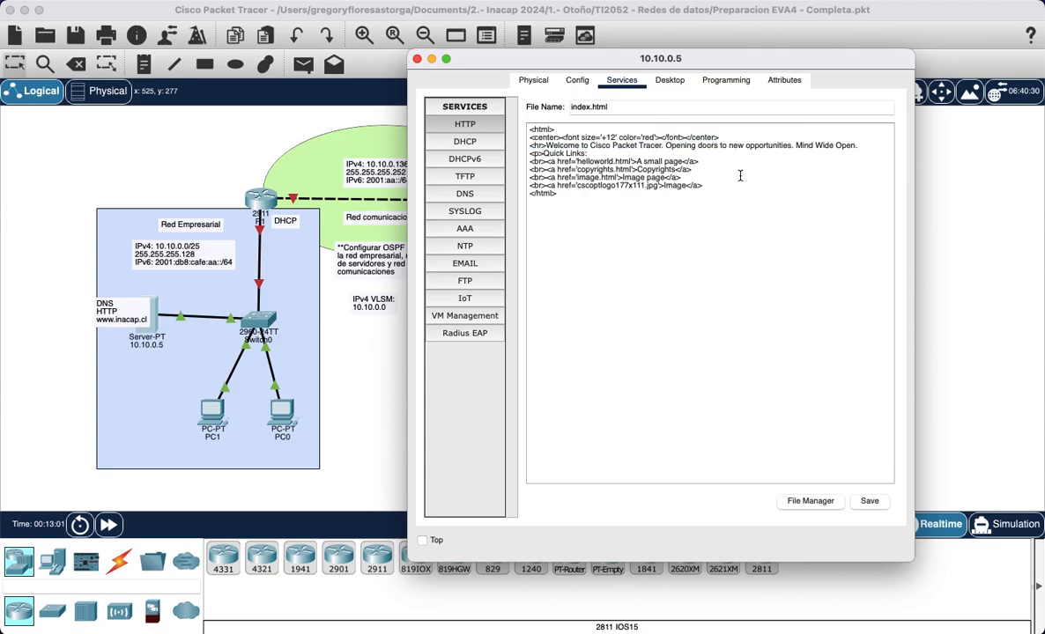
{"action": "key", "text": "BackSpace"}
{"action": "key", "text": "BackSpace"}
{"action": "key", "text": "BackSpace"}
{"action": "type", "text": "INACAP"}
{"action": "left_click", "coordinate": [868, 503]}
{"action": "left_click", "coordinate": [593, 329]}
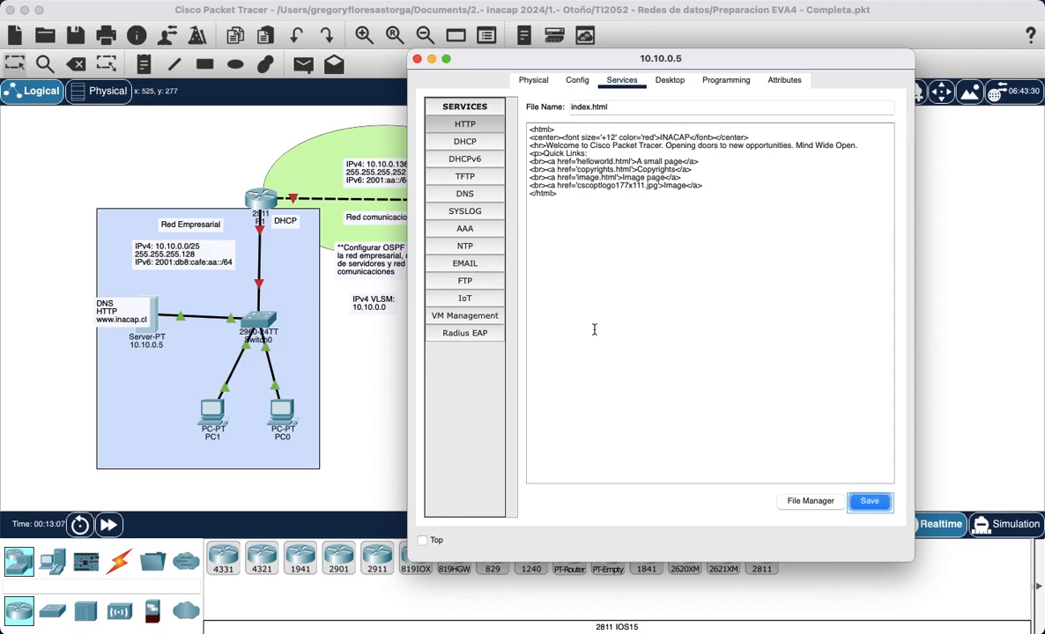
{"action": "left_click", "coordinate": [810, 500]}
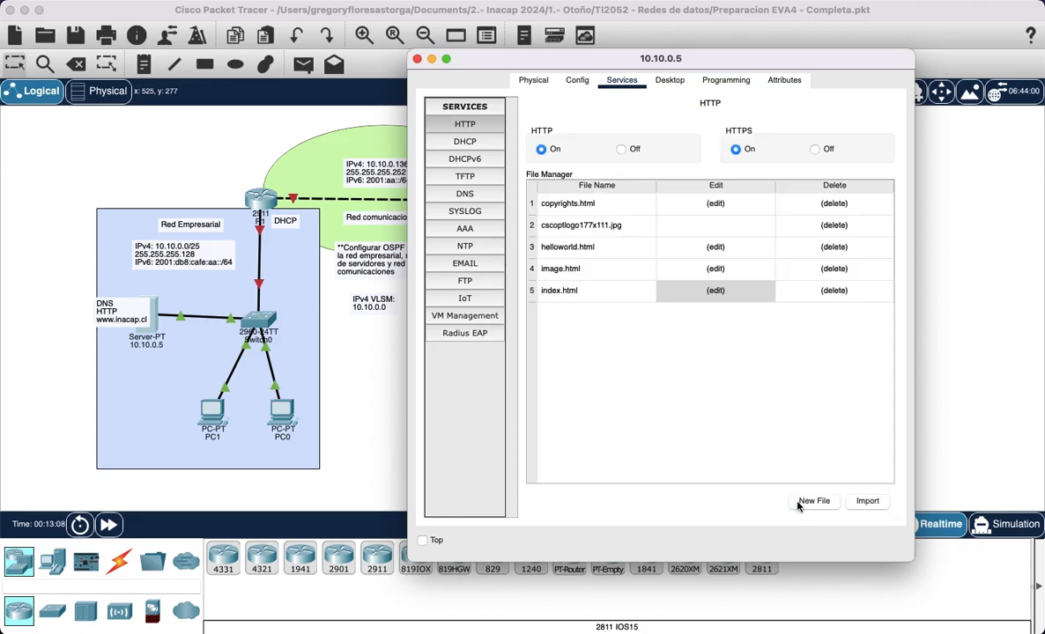
{"action": "left_click", "coordinate": [465, 193]}
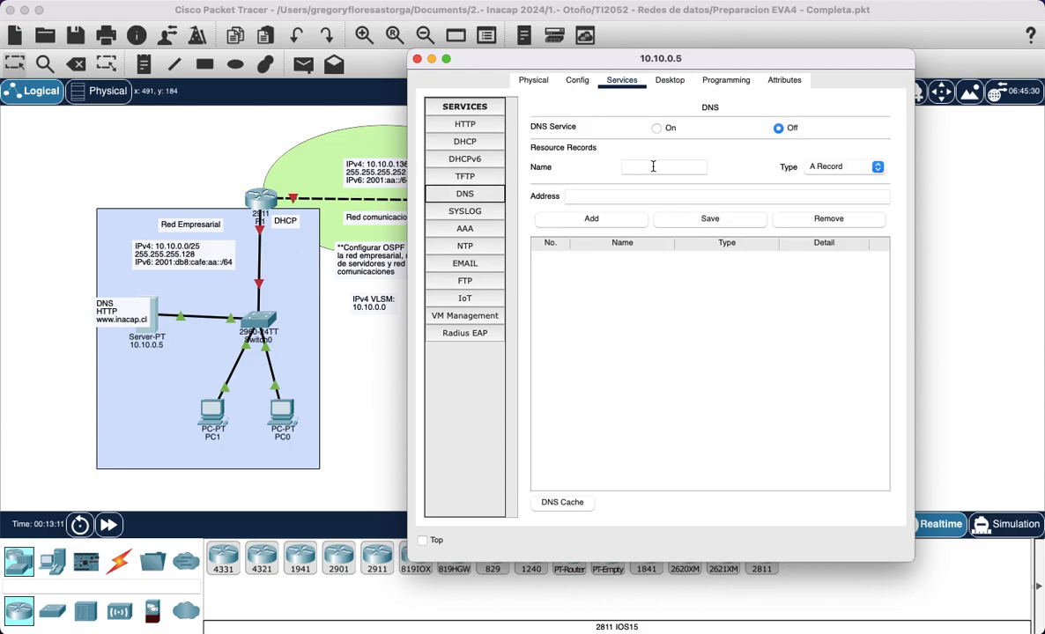
{"action": "left_click", "coordinate": [657, 128]}
{"action": "left_click", "coordinate": [649, 169]}
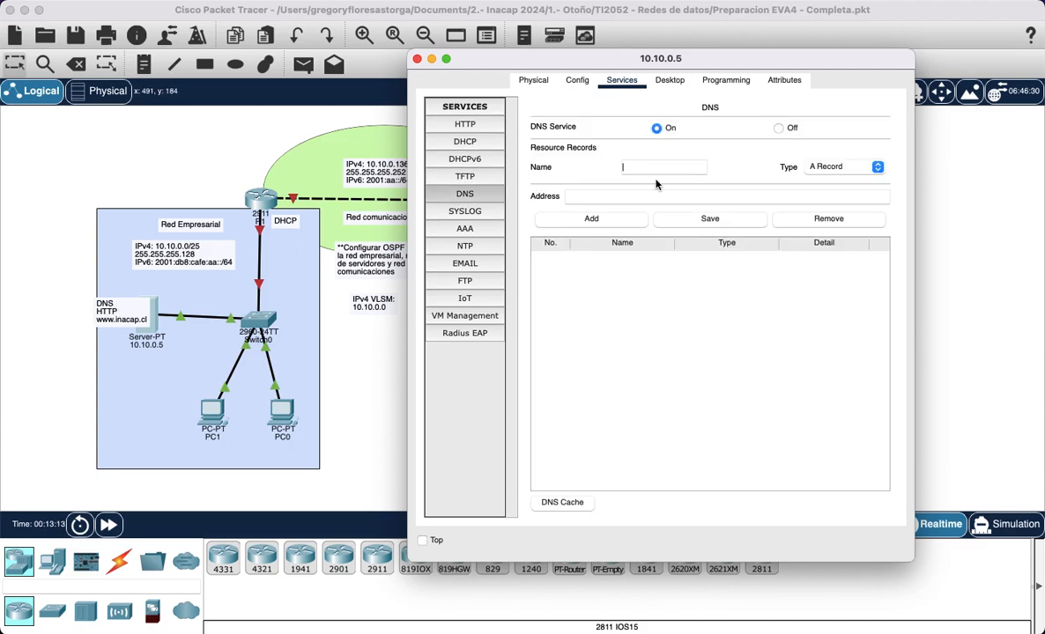
{"action": "type", "text": "www.inacap.cl"}
{"action": "left_click", "coordinate": [592, 218]}
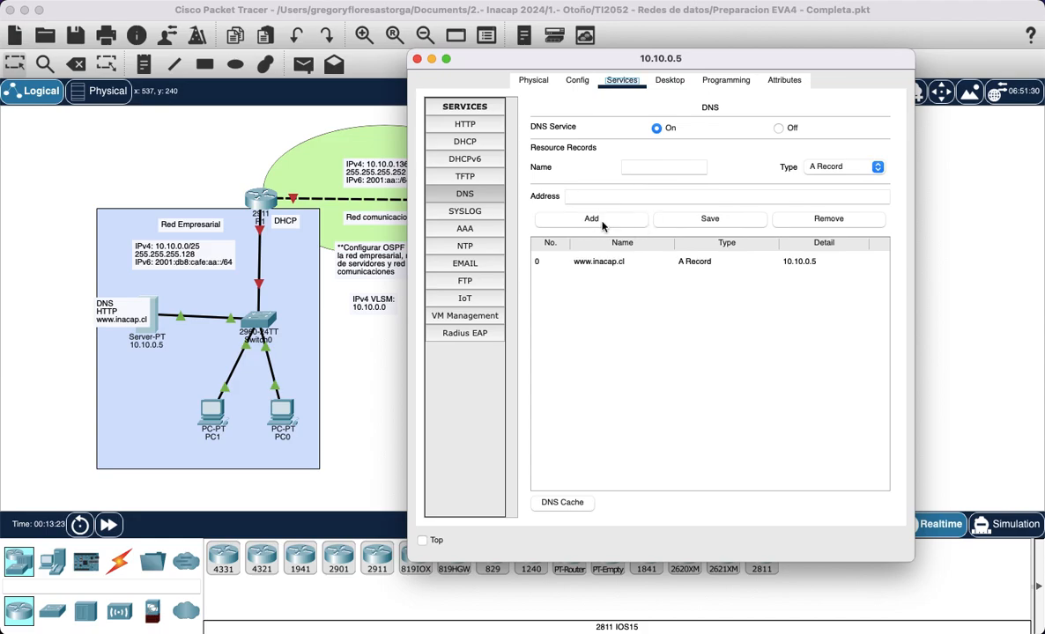
{"action": "left_click", "coordinate": [846, 166]}
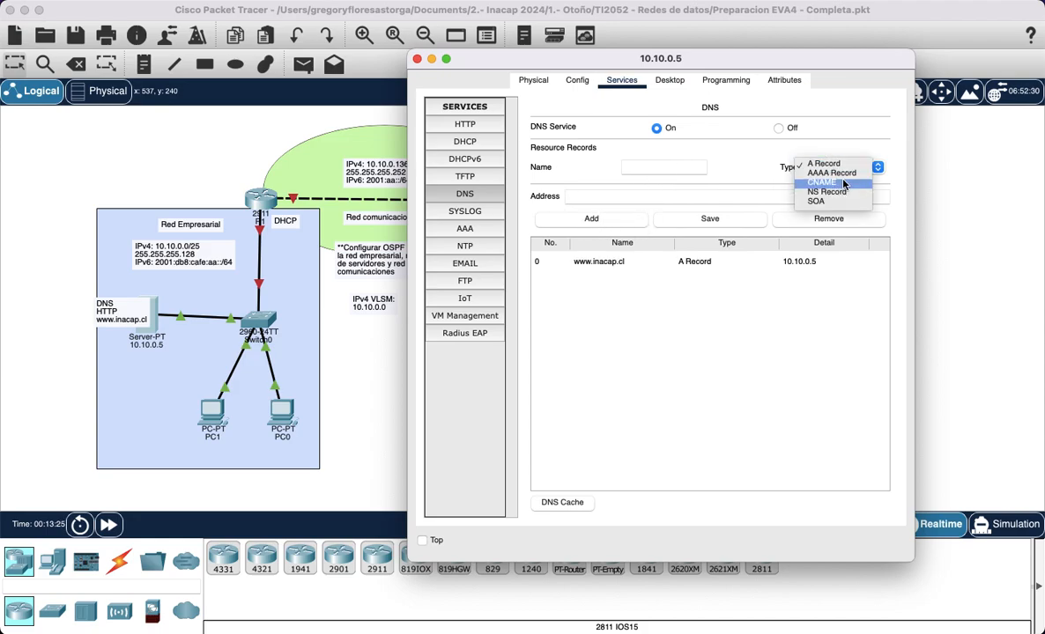
{"action": "left_click", "coordinate": [835, 182]}
{"action": "left_click", "coordinate": [837, 171]}
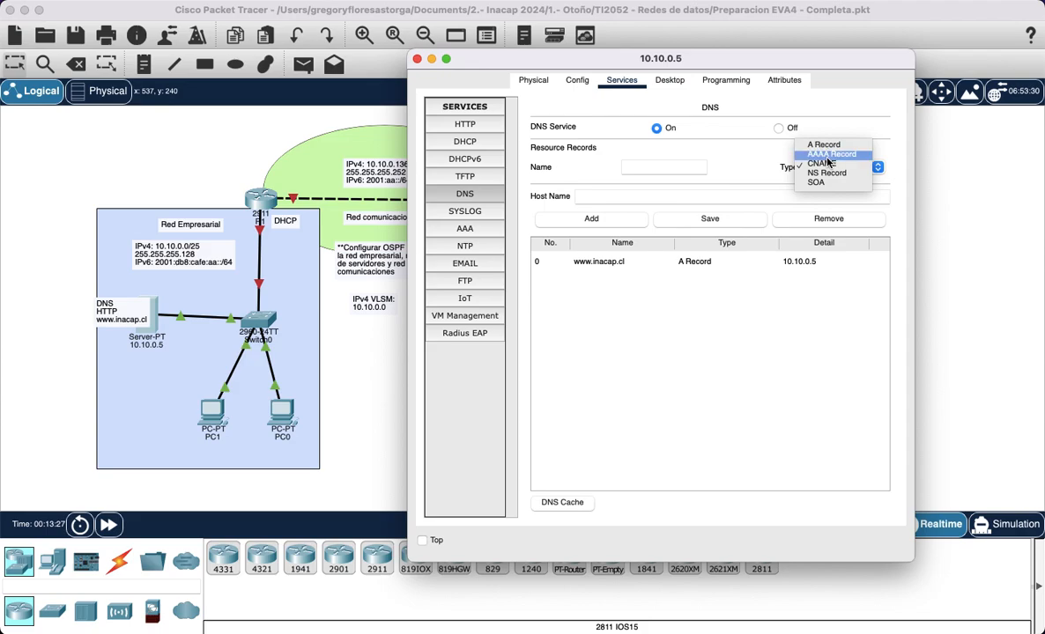
{"action": "left_click", "coordinate": [833, 155]}
{"action": "left_click", "coordinate": [657, 167]}
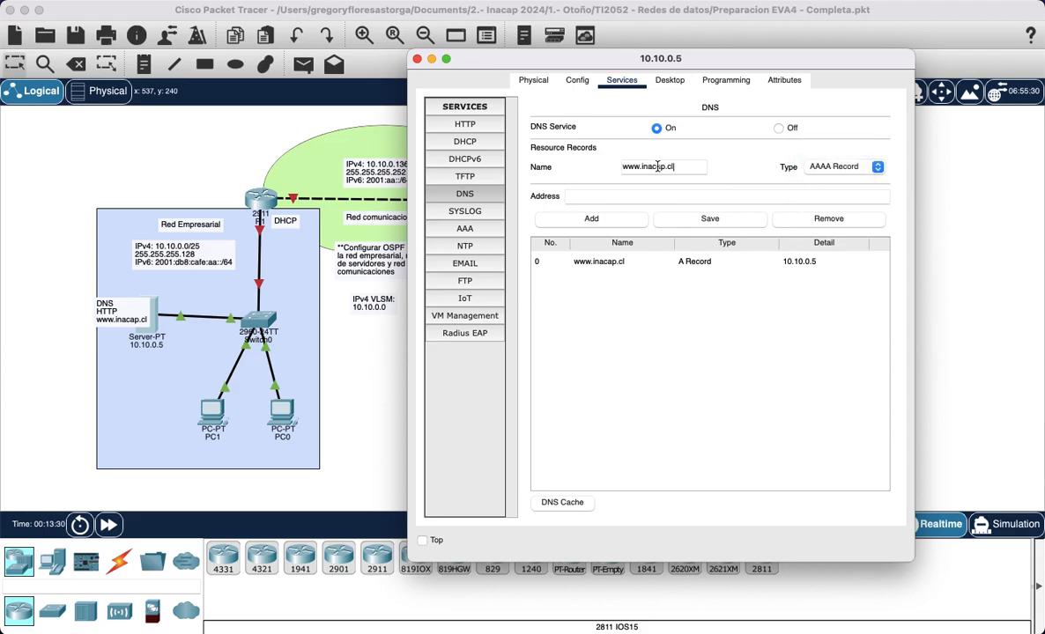
{"action": "left_click", "coordinate": [651, 194]}
{"action": "type", "text": "2001:db8:cafe:aa::5"}
{"action": "left_click", "coordinate": [601, 222]}
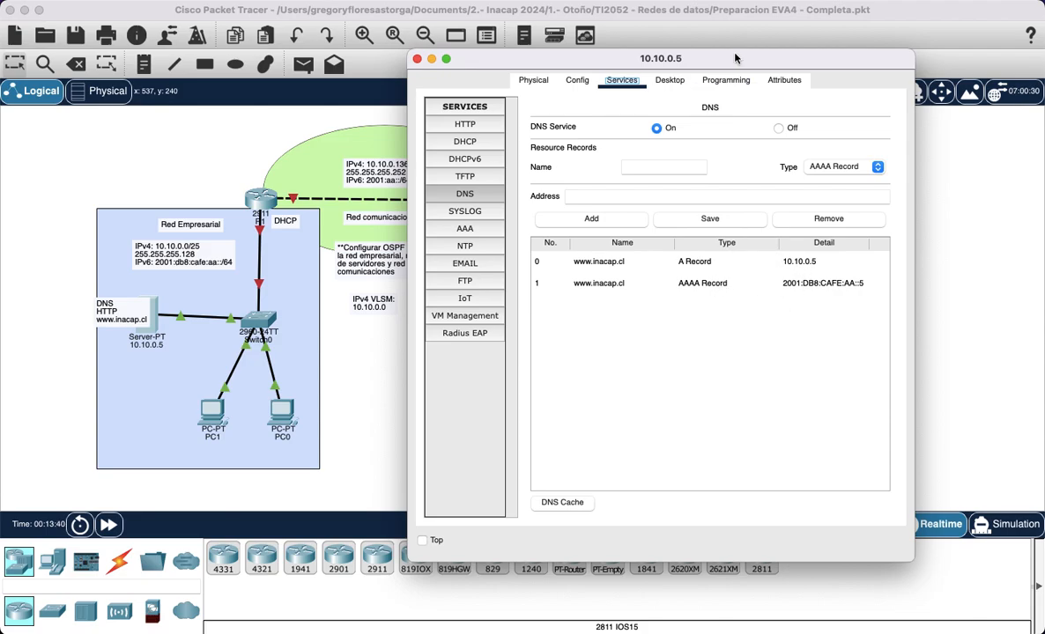
{"action": "left_click_drag", "start_coordinate": [758, 62], "coordinate": [687, 2]}
{"action": "left_click_drag", "start_coordinate": [758, 13], "coordinate": [669, 28]}
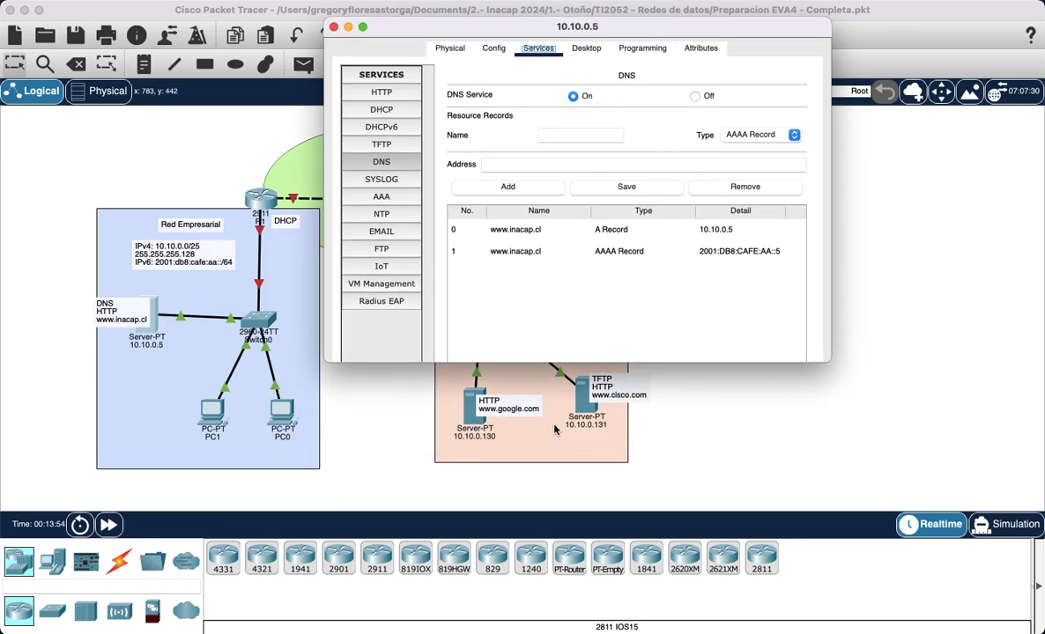
{"action": "left_click", "coordinate": [569, 137]}
{"action": "type", "text": "www.google."}
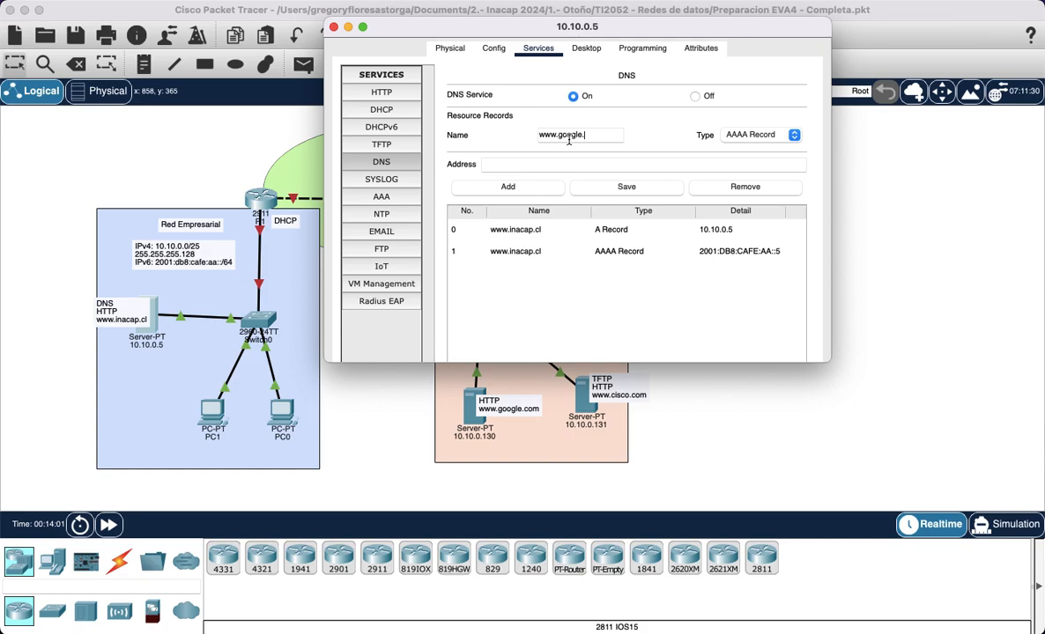
{"action": "type", "text": "com"}
{"action": "left_click", "coordinate": [732, 138]}
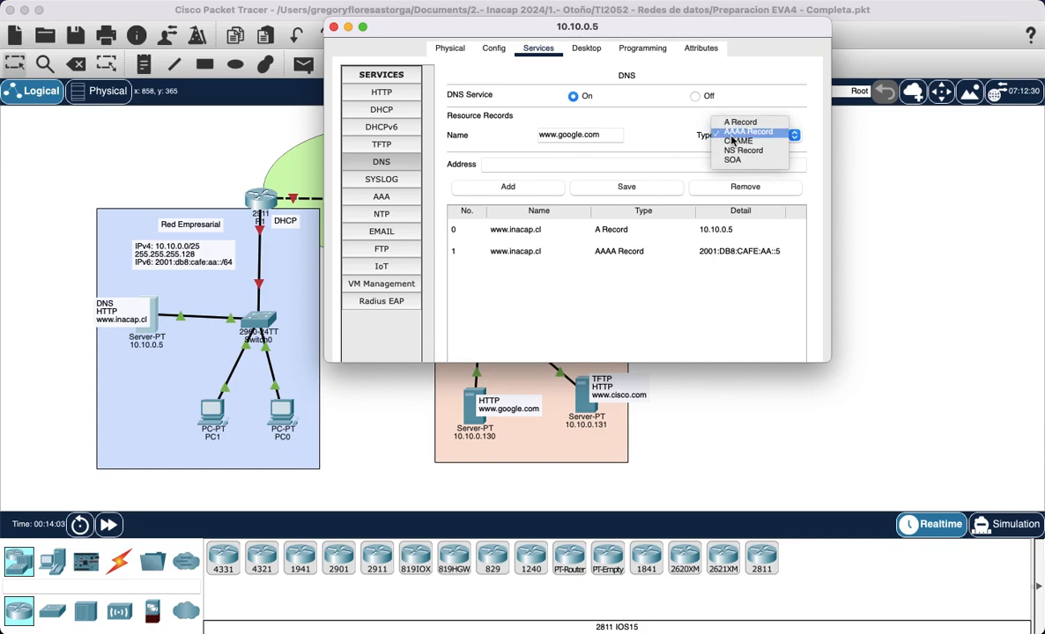
{"action": "left_click", "coordinate": [742, 121]}
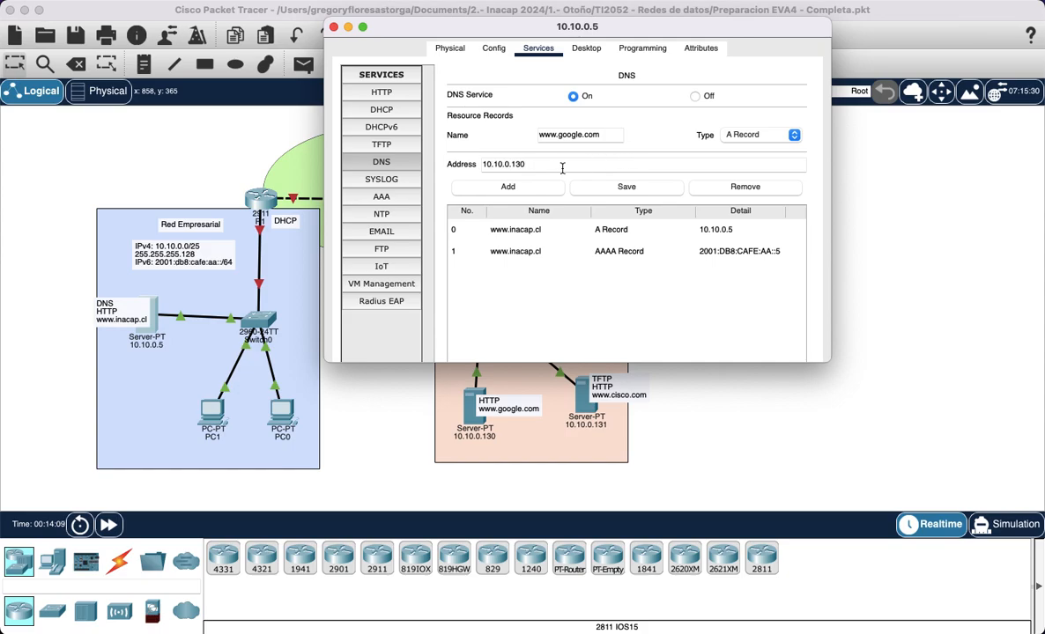
{"action": "left_click", "coordinate": [499, 180]}
{"action": "left_click", "coordinate": [573, 137]}
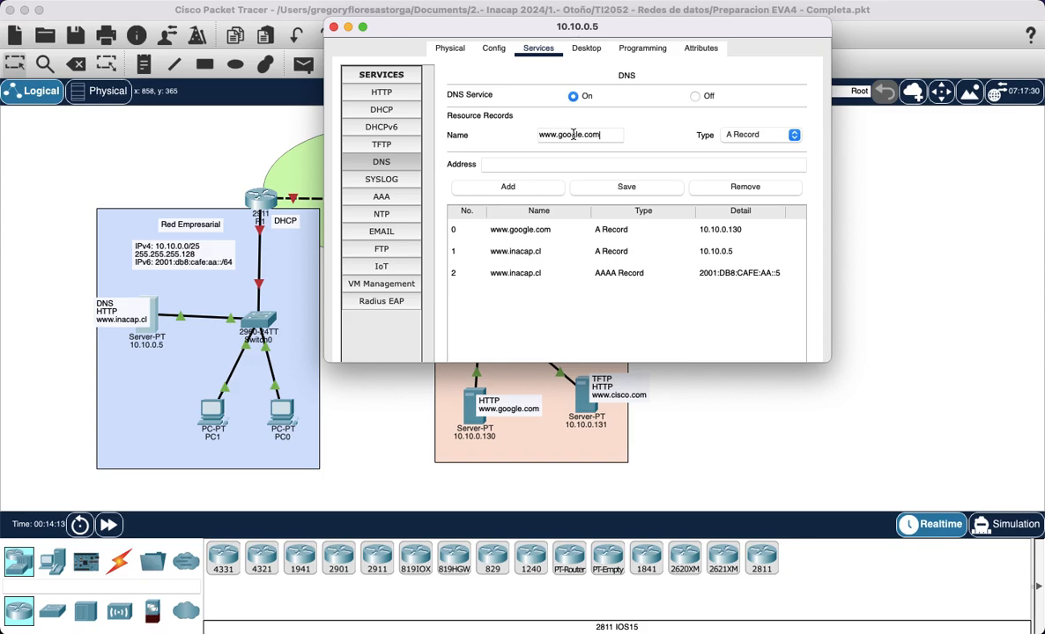
{"action": "type", "text": "www.google.com"}
{"action": "left_click", "coordinate": [760, 134]}
{"action": "left_click", "coordinate": [731, 144]}
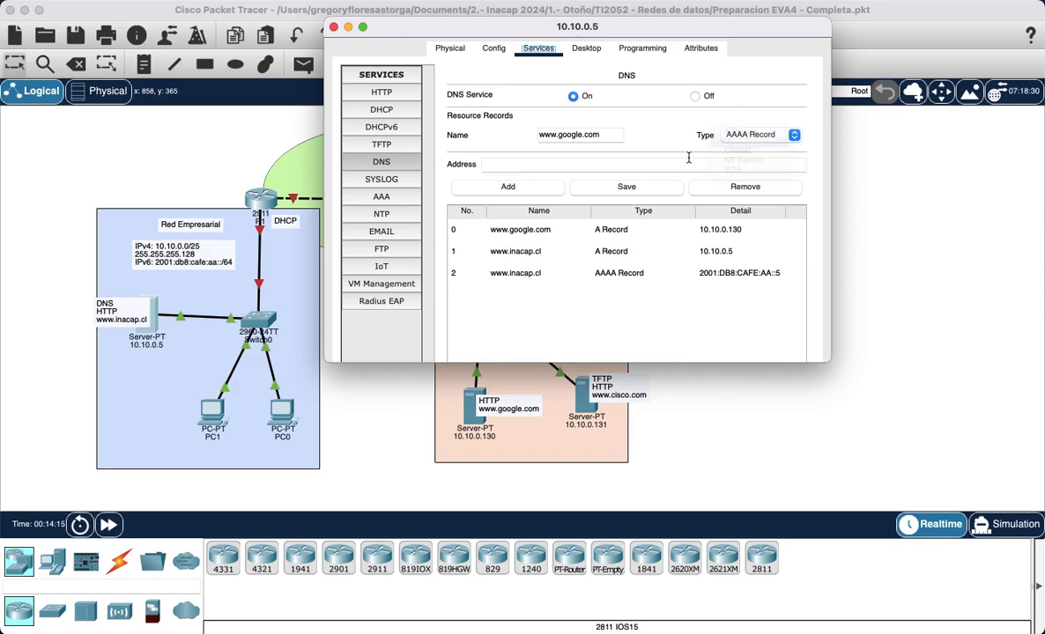
{"action": "left_click", "coordinate": [653, 166]}
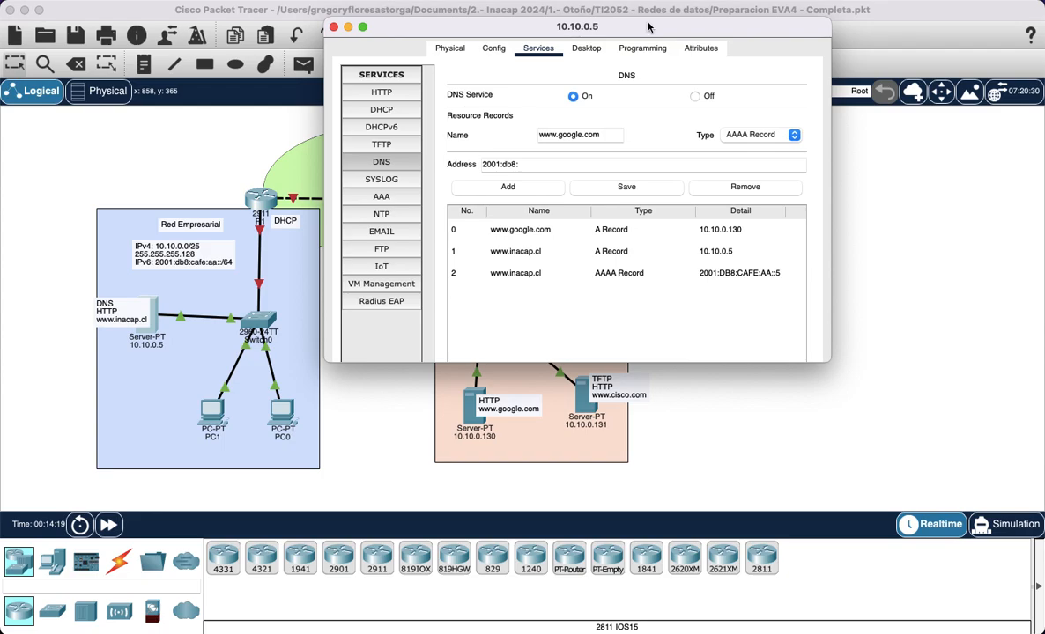
{"action": "left_click_drag", "start_coordinate": [706, 26], "coordinate": [655, 336]}
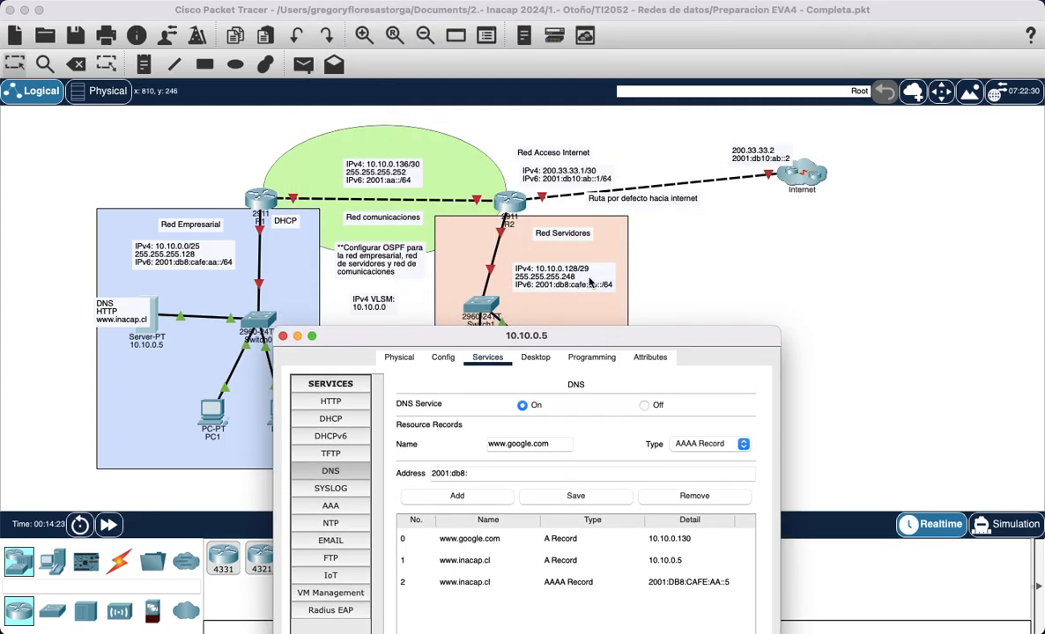
{"action": "left_click_drag", "start_coordinate": [587, 333], "coordinate": [628, 9]}
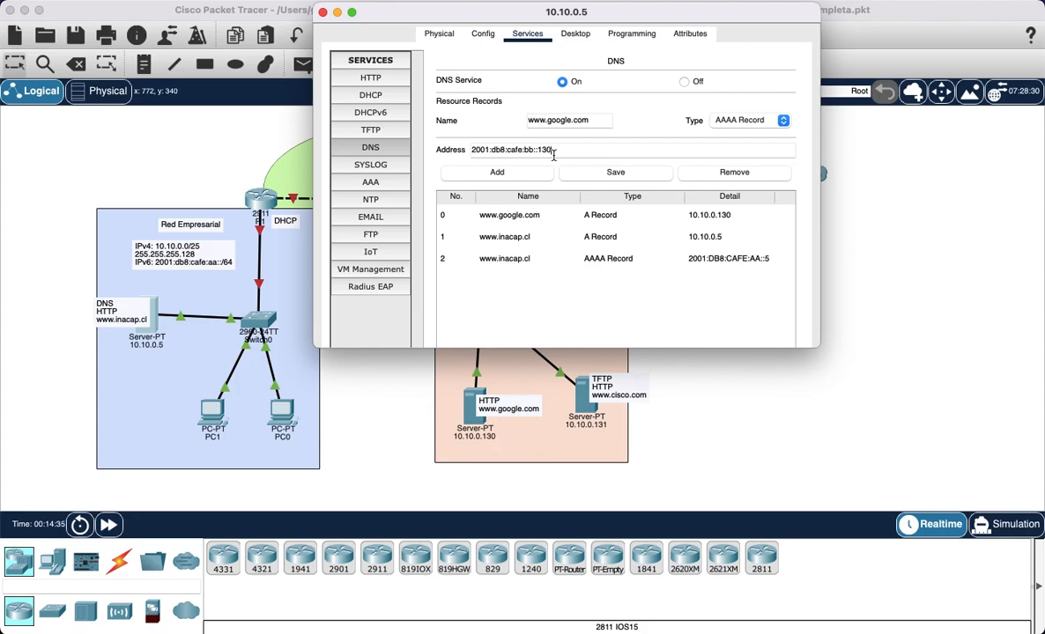
{"action": "left_click", "coordinate": [509, 173]}
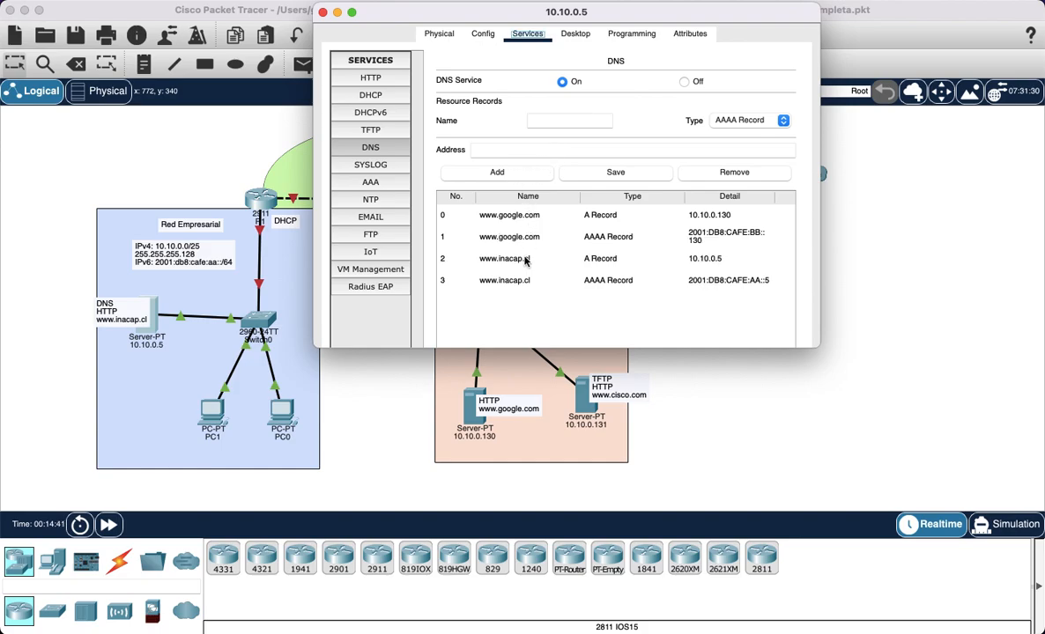
{"action": "left_click", "coordinate": [565, 122]}
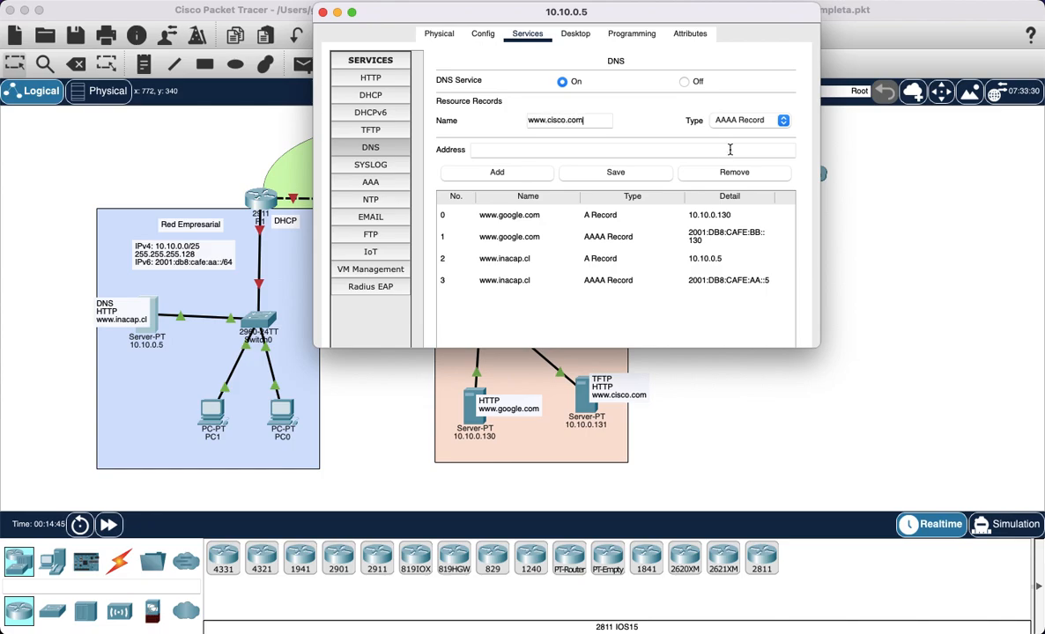
{"action": "type", "text": "www.cisco.com"}
{"action": "left_click", "coordinate": [680, 149]}
{"action": "type", "text": "2001:db8:cafe:bb::131"}
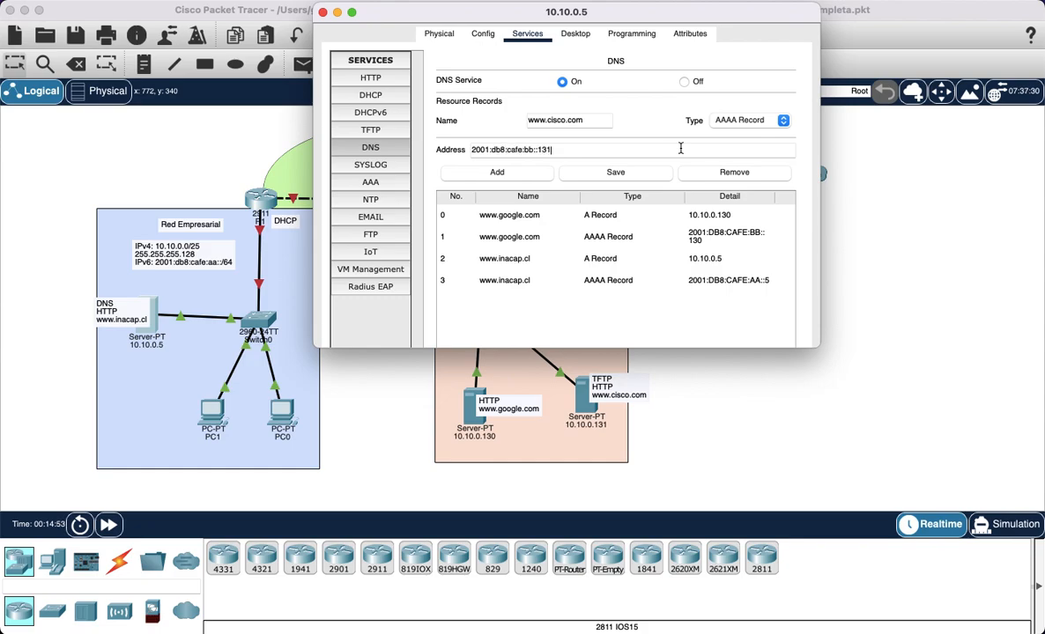
{"action": "left_click", "coordinate": [497, 172]}
{"action": "left_click", "coordinate": [562, 124]}
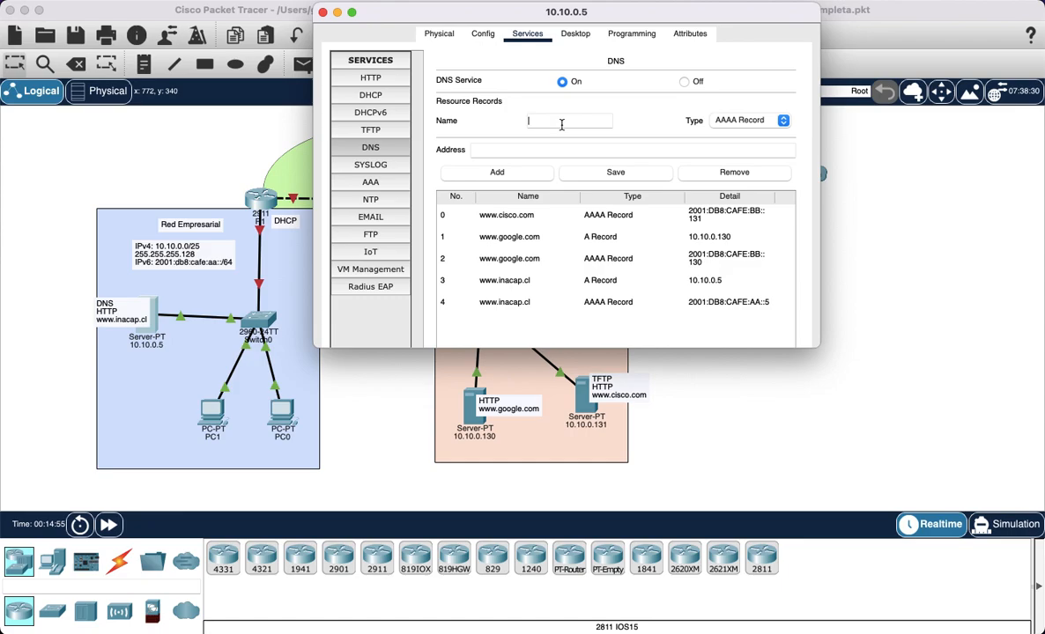
{"action": "type", "text": "www.cisco.com"}
{"action": "left_click", "coordinate": [749, 120]}
{"action": "left_click", "coordinate": [733, 108]}
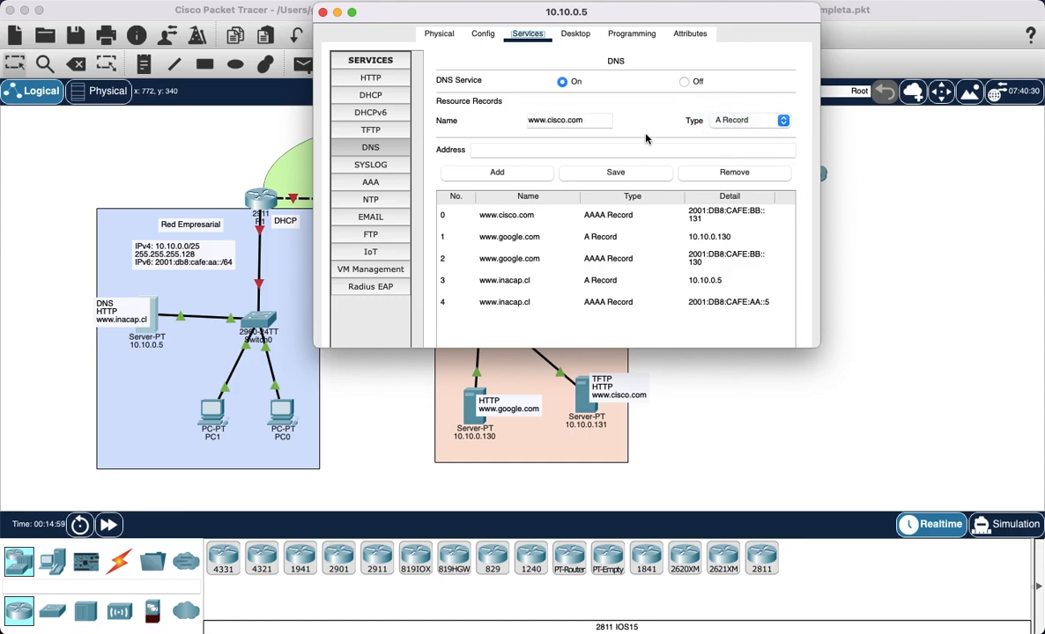
{"action": "left_click", "coordinate": [630, 148]}
{"action": "left_click", "coordinate": [516, 173]}
{"action": "left_click", "coordinate": [519, 218]}
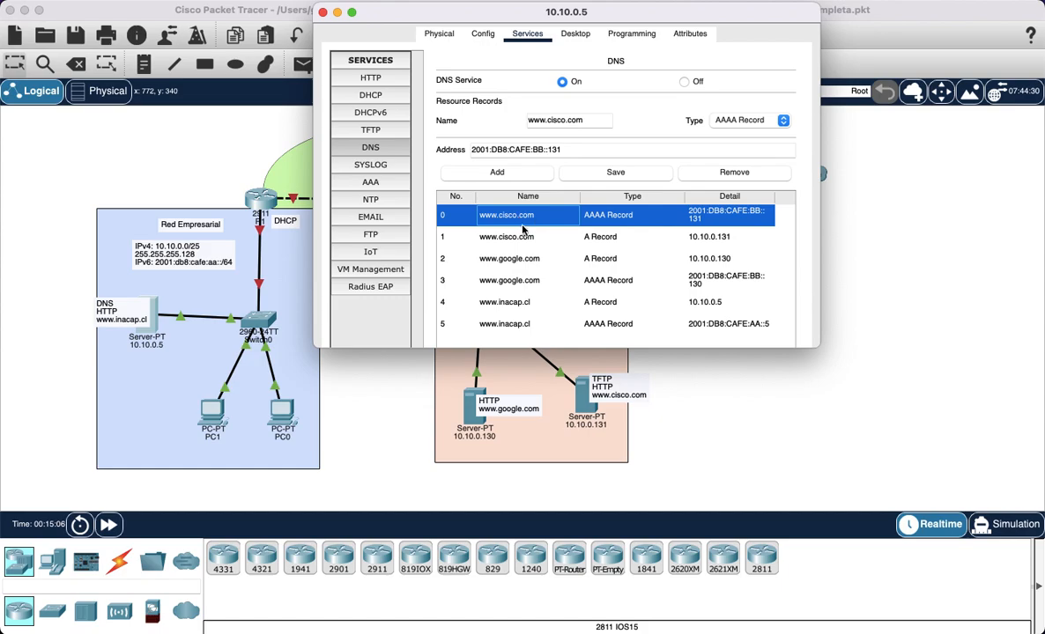
{"action": "left_click", "coordinate": [524, 236]}
{"action": "left_click", "coordinate": [525, 259]}
{"action": "left_click", "coordinate": [526, 281]}
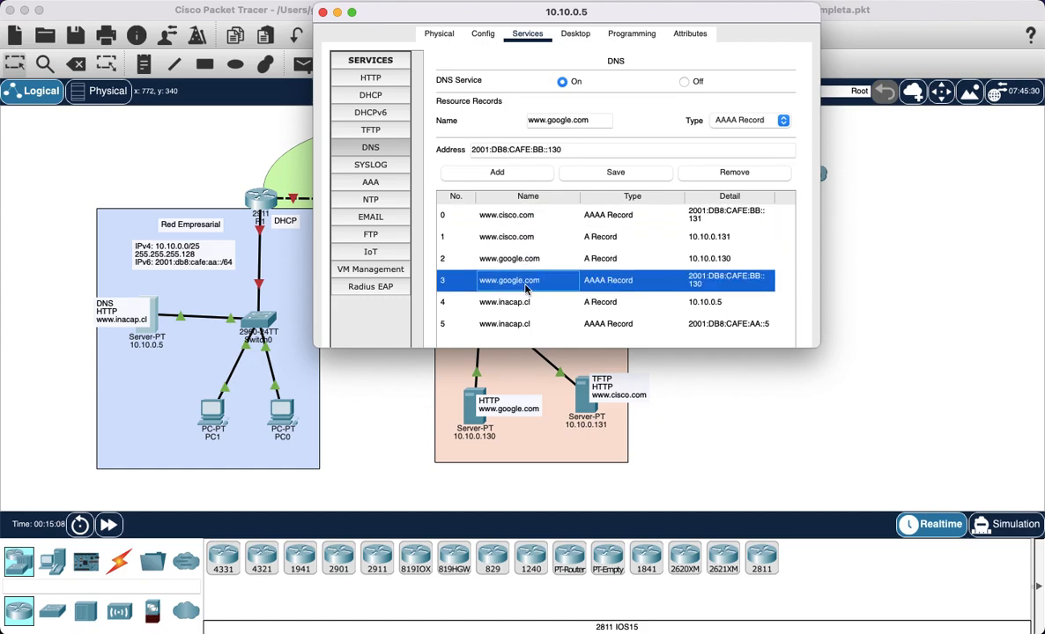
{"action": "left_click", "coordinate": [527, 303]}
{"action": "left_click", "coordinate": [529, 323]}
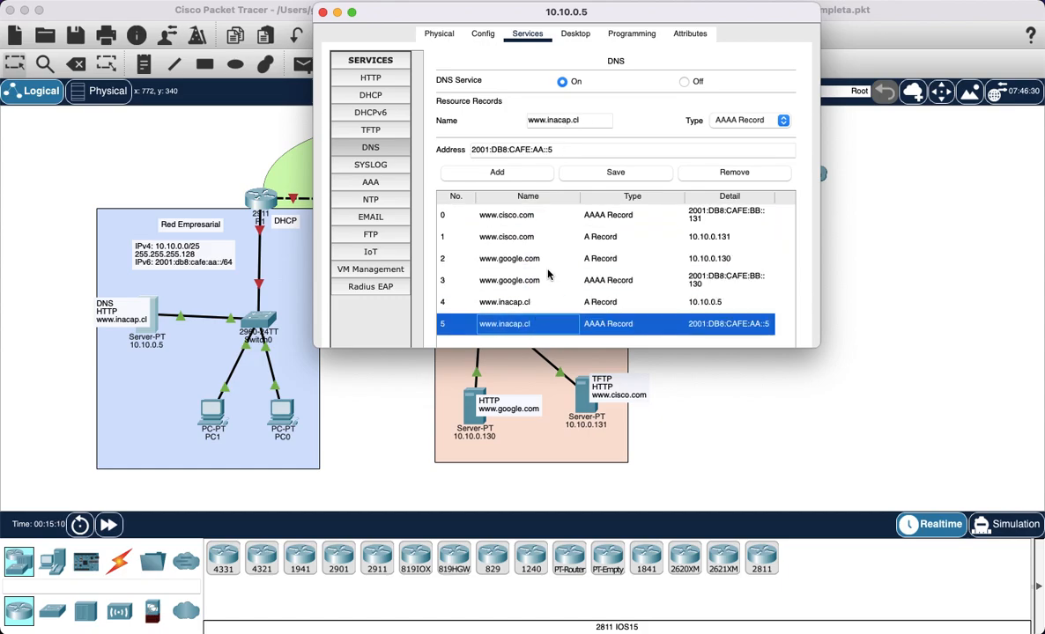
{"action": "left_click_drag", "start_coordinate": [480, 18], "coordinate": [397, 113]}
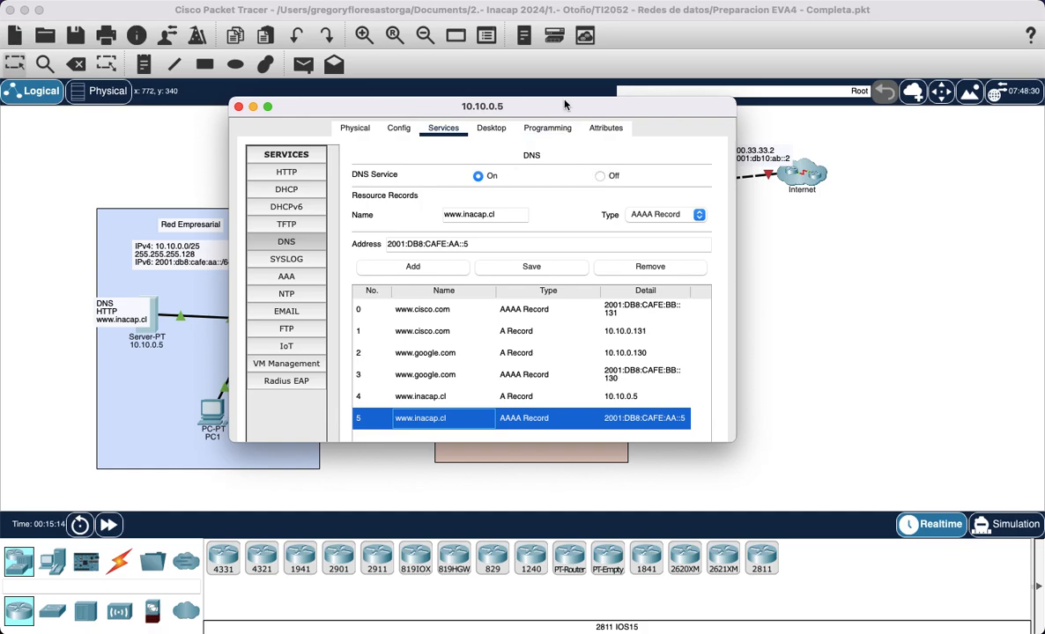
{"action": "left_click_drag", "start_coordinate": [524, 104], "coordinate": [524, 32]}
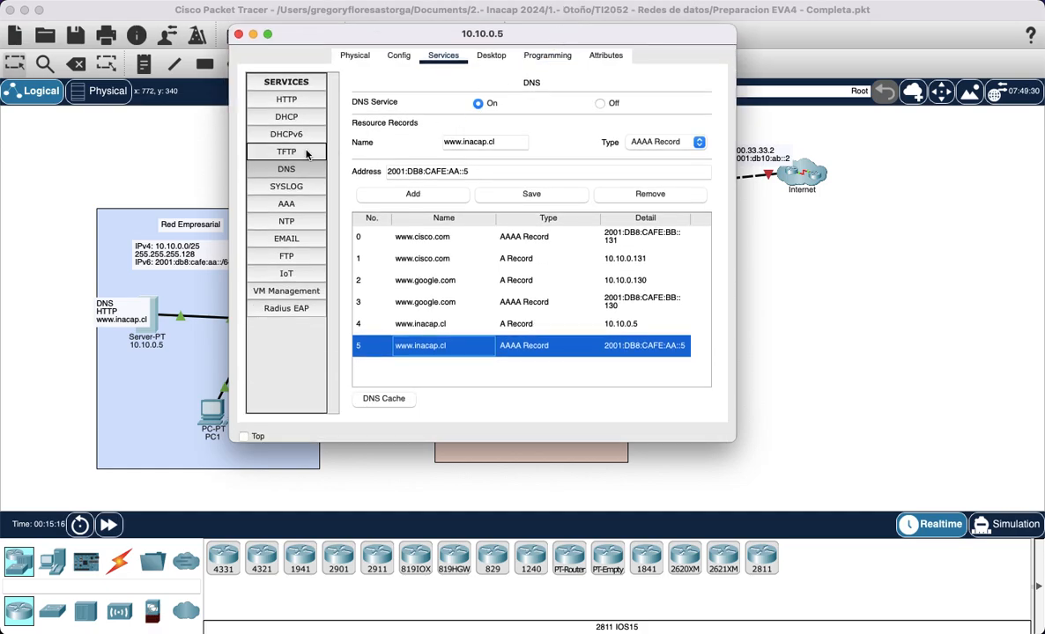
{"action": "left_click", "coordinate": [287, 166]}
{"action": "left_click", "coordinate": [238, 33]}
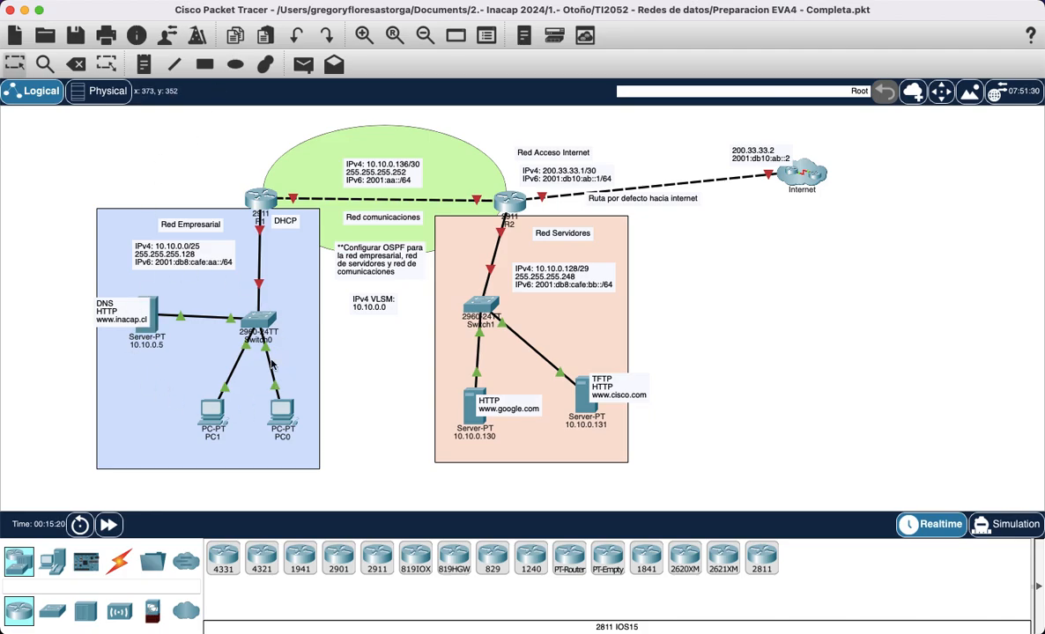
{"action": "scroll", "coordinate": [732, 362], "scroll_direction": "down", "scroll_amount": 1}
{"action": "scroll", "coordinate": [731, 361], "scroll_direction": "up", "scroll_amount": 1}
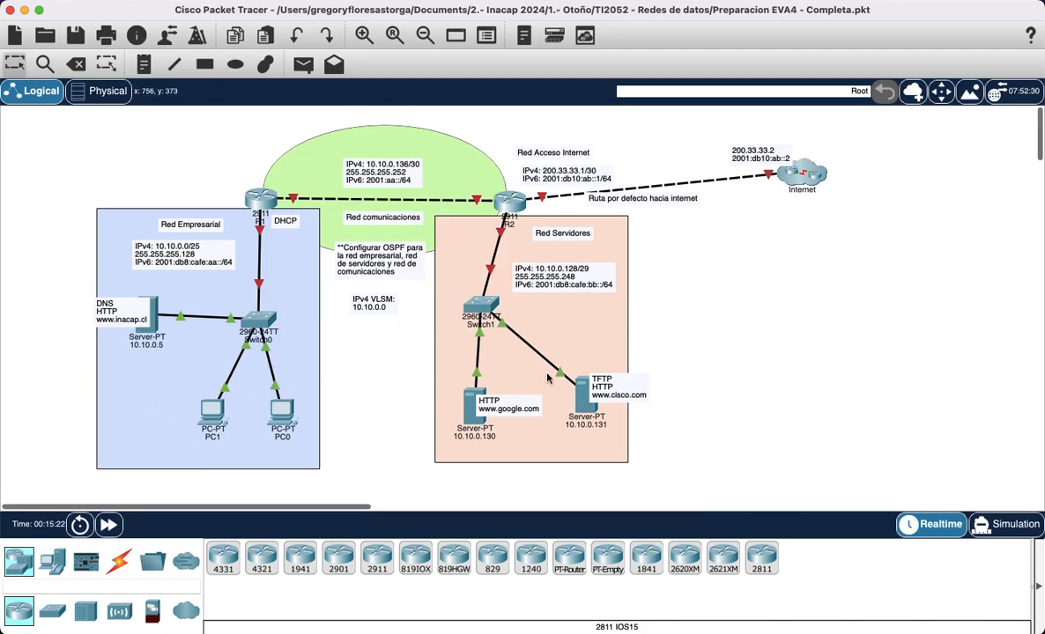
{"action": "scroll", "coordinate": [472, 402], "scroll_direction": "up", "scroll_amount": 1}
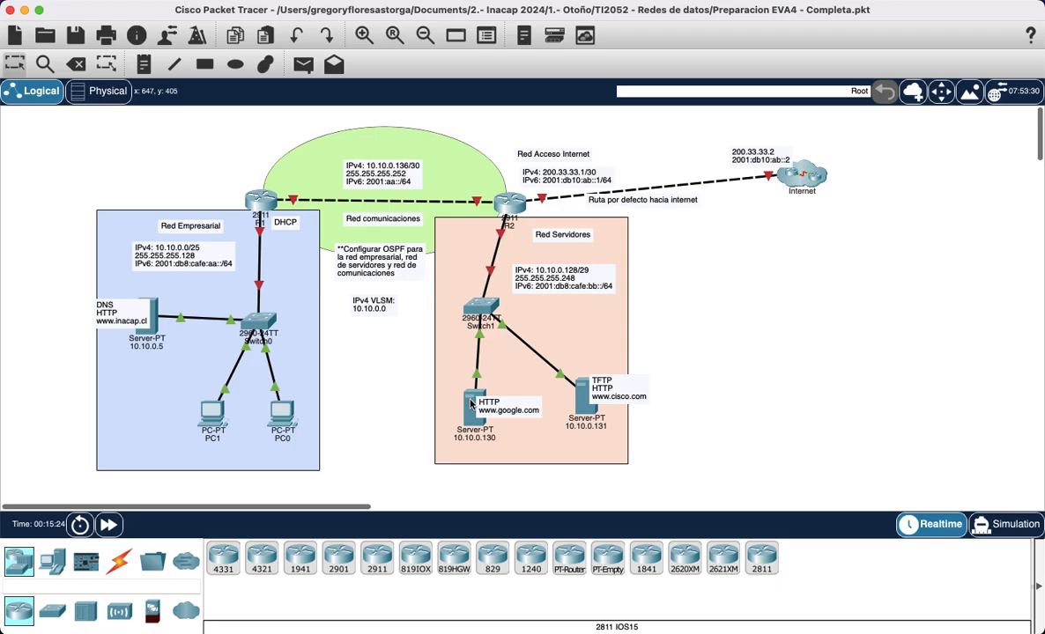
{"action": "left_click", "coordinate": [473, 404]}
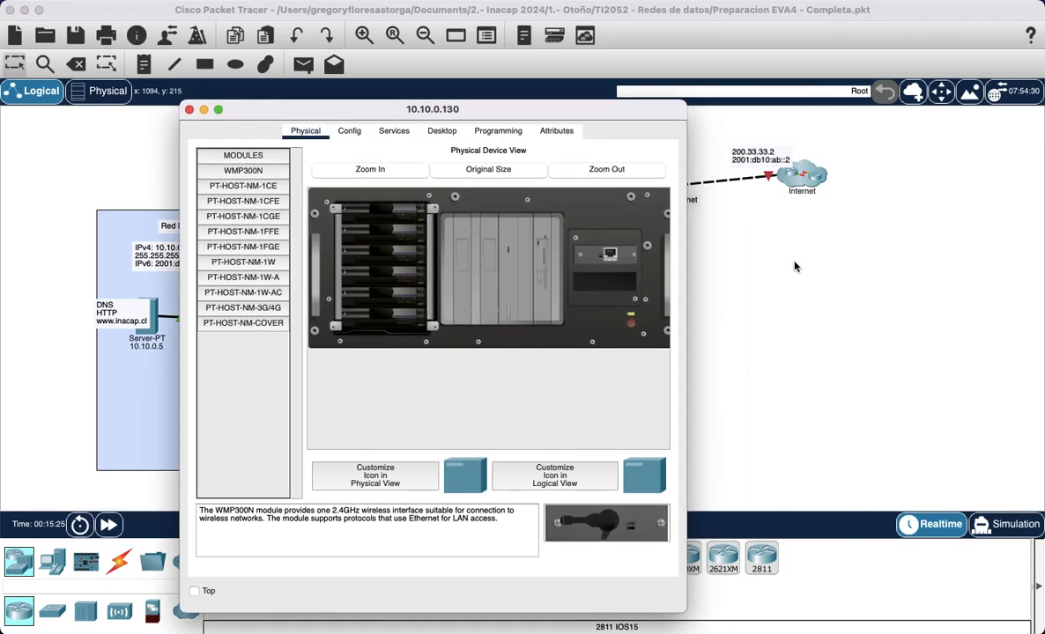
{"action": "scroll", "coordinate": [756, 260], "scroll_direction": "right", "scroll_amount": 5}
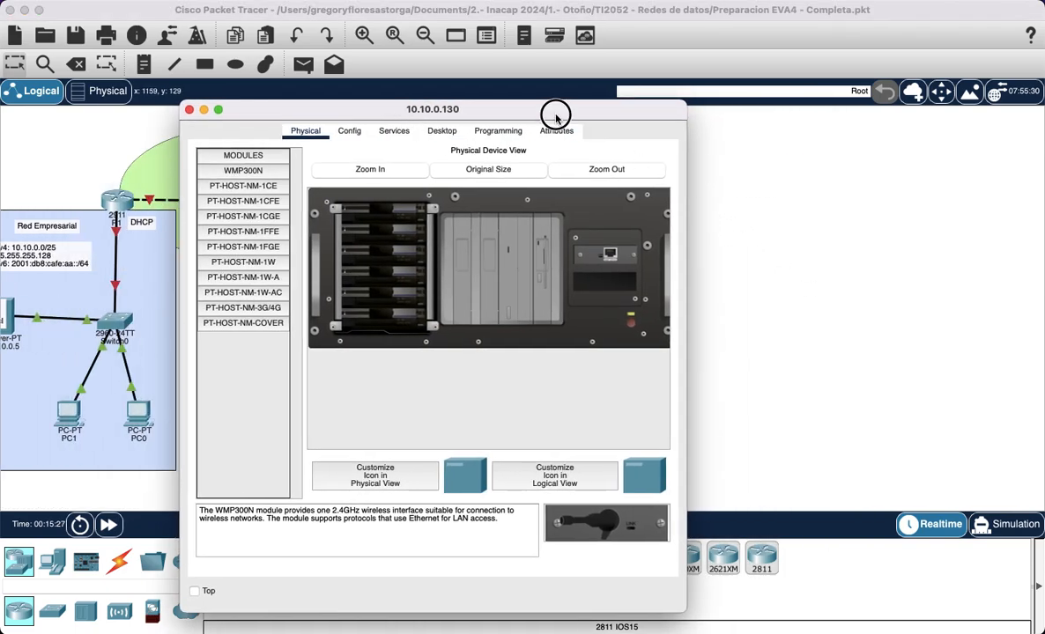
{"action": "left_click_drag", "start_coordinate": [556, 117], "coordinate": [882, 40]}
{"action": "scroll", "coordinate": [409, 330], "scroll_direction": "right", "scroll_amount": 3}
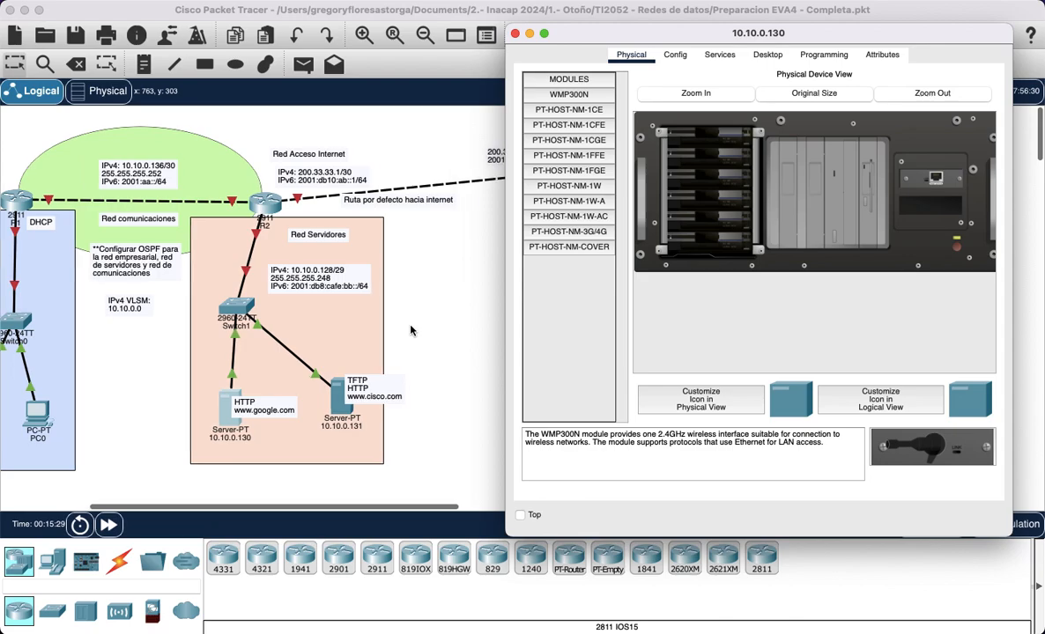
{"action": "left_click_drag", "start_coordinate": [665, 33], "coordinate": [634, 41]}
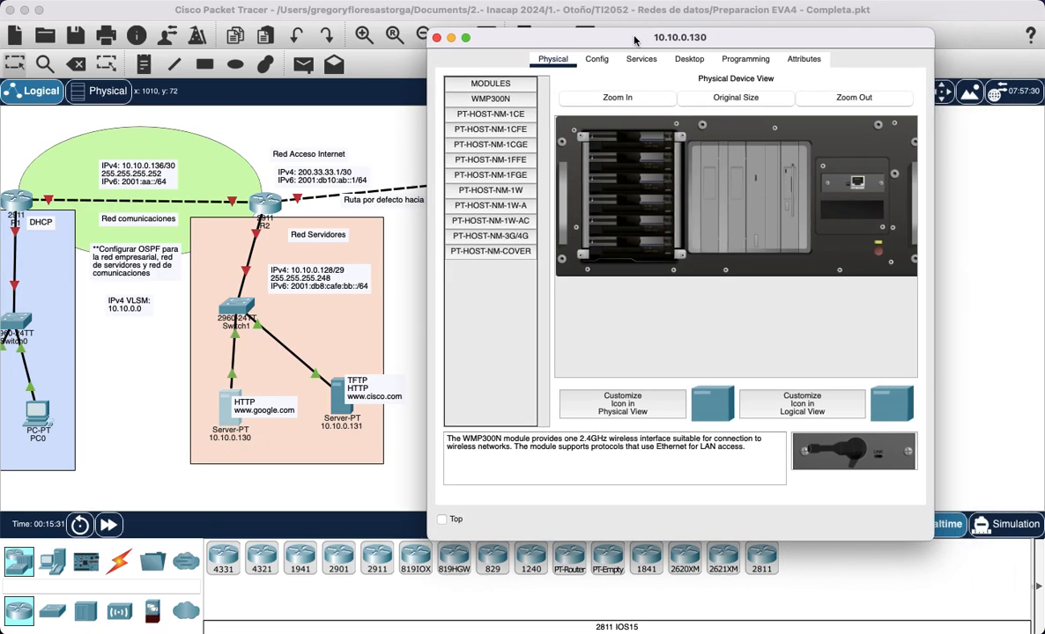
{"action": "left_click", "coordinate": [689, 59]}
{"action": "left_click", "coordinate": [468, 107]}
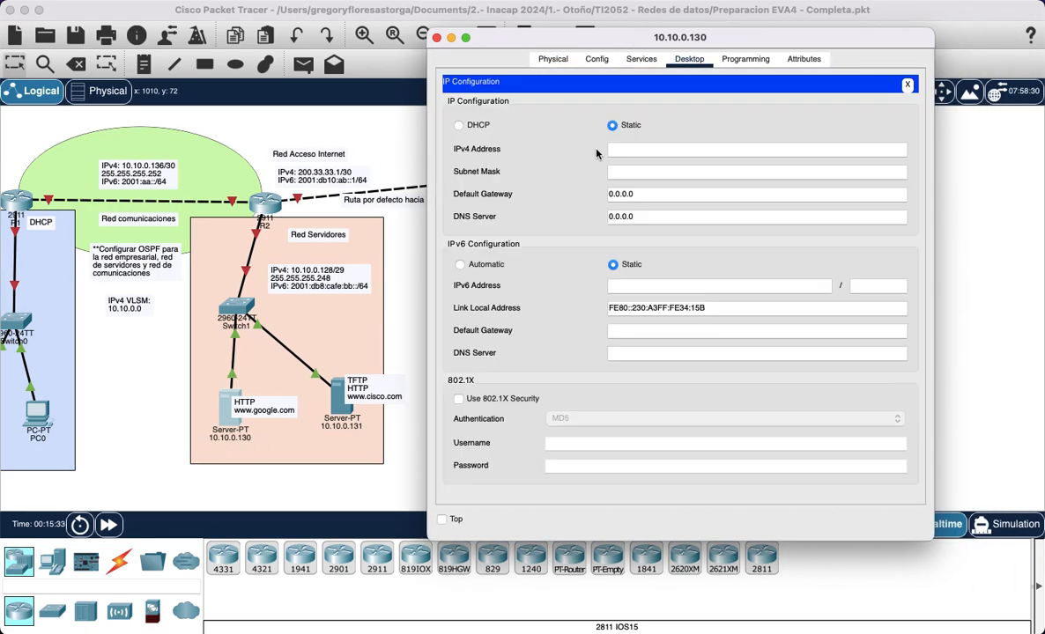
{"action": "left_click", "coordinate": [619, 151]}
{"action": "type", "text": "10.10.0.130"}
{"action": "left_click", "coordinate": [643, 171]}
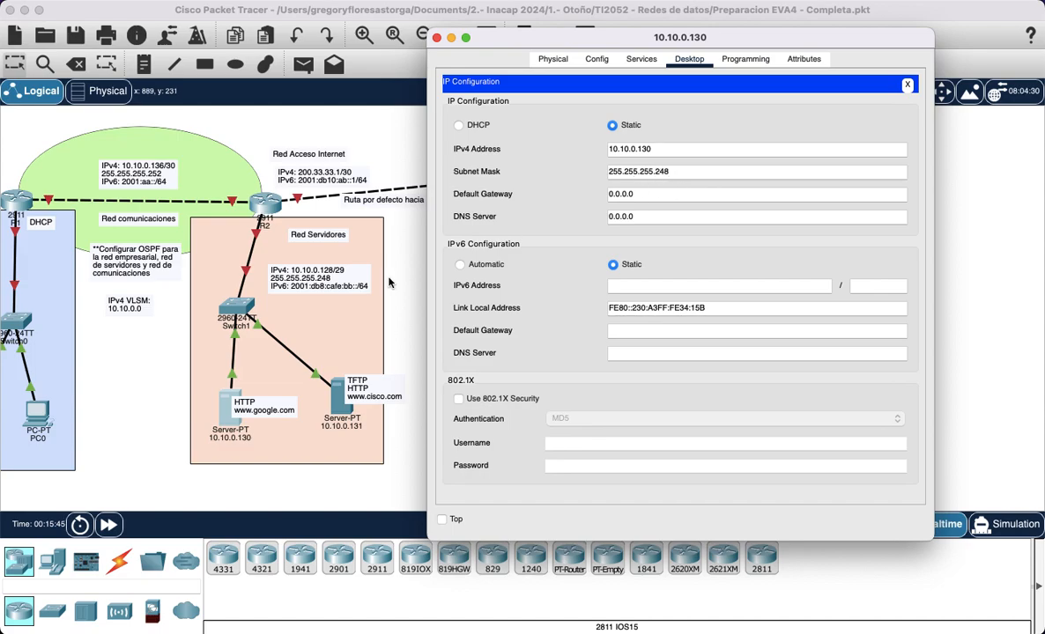
{"action": "key", "text": "alt+Tab"}
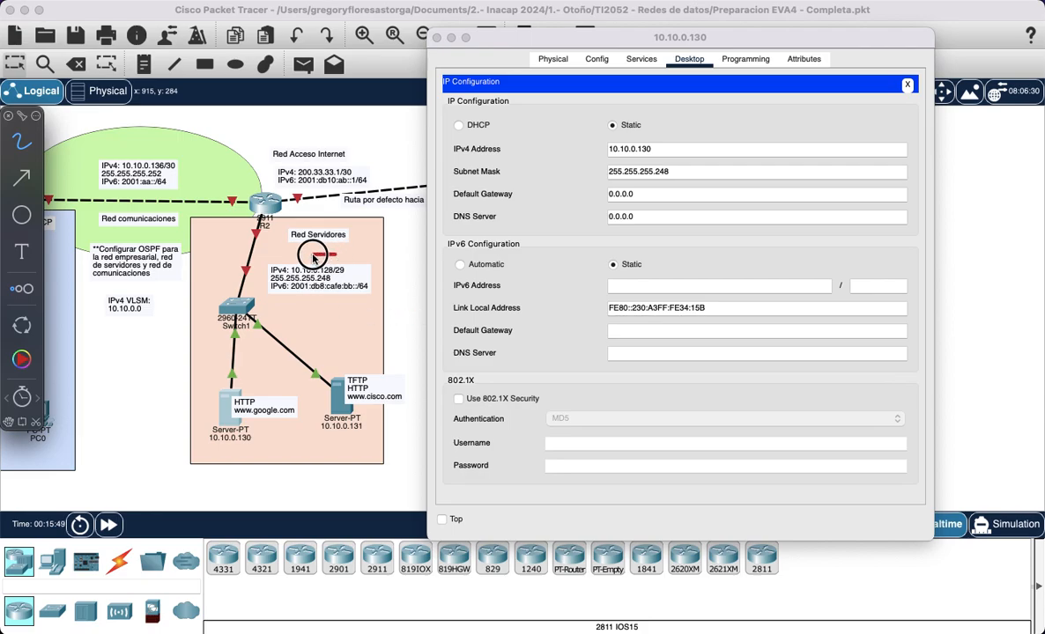
{"action": "mouse_move", "coordinate": [308, 250]}
{"action": "left_mouse_down"}
{"action": "mouse_move", "coordinate": [338, 280]}
{"action": "mouse_move", "coordinate": [336, 260]}
{"action": "left_mouse_up"}
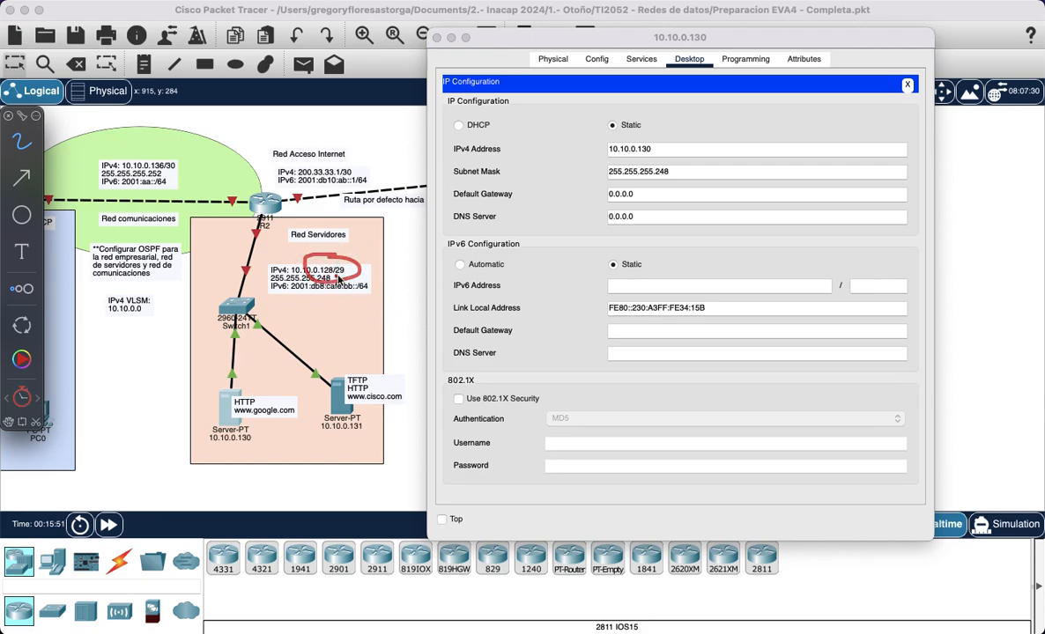
{"action": "left_click", "coordinate": [221, 234]}
{"action": "left_click_drag", "start_coordinate": [221, 234], "coordinate": [238, 228]}
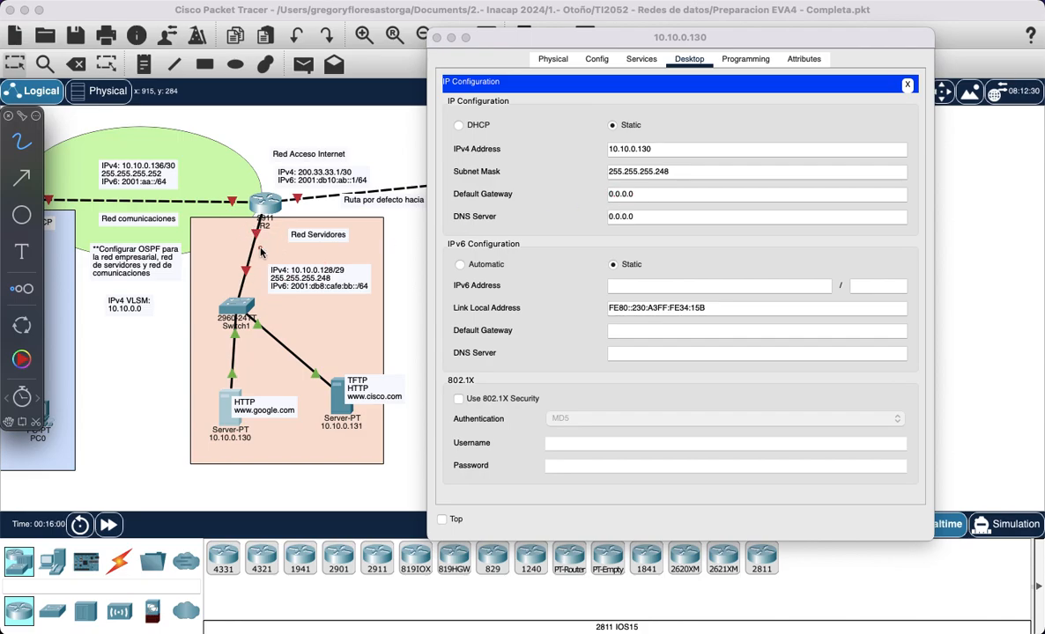
{"action": "key", "text": "Escape"}
{"action": "left_click_drag", "start_coordinate": [641, 195], "coordinate": [566, 194]}
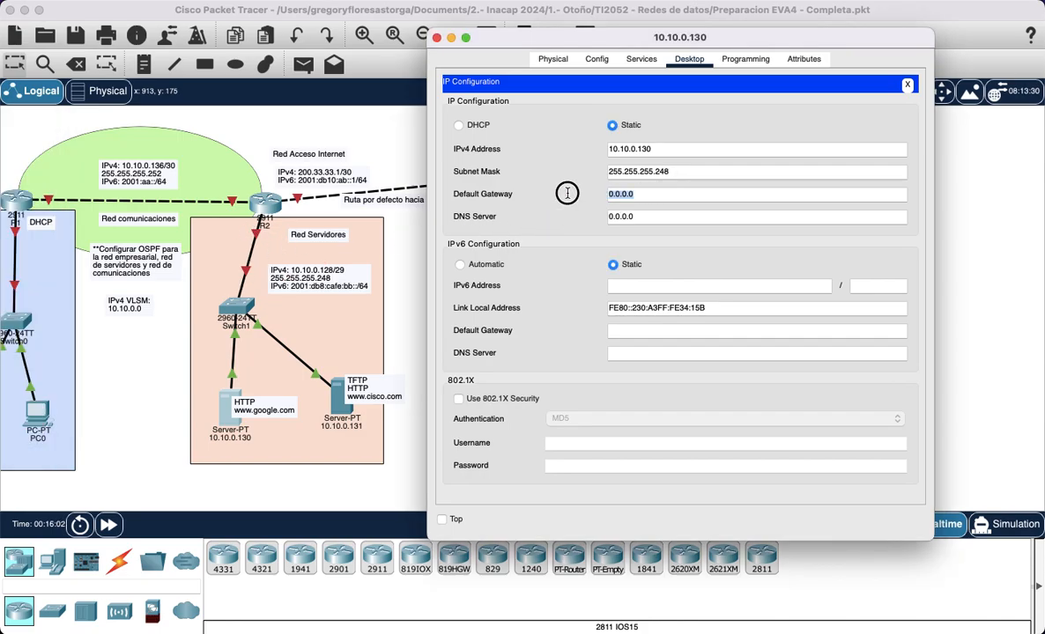
{"action": "type", "text": "10.10.0.129"}
{"action": "left_click_drag", "start_coordinate": [612, 212], "coordinate": [656, 214]}
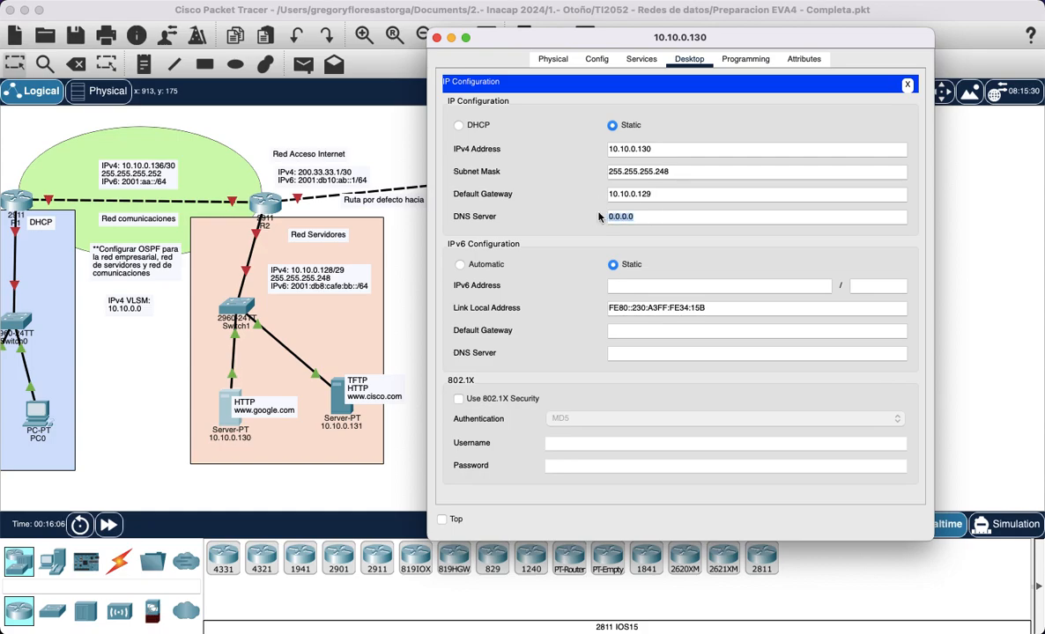
{"action": "type", "text": "10.1"}
{"action": "scroll", "coordinate": [170, 326], "scroll_direction": "left", "scroll_amount": 5}
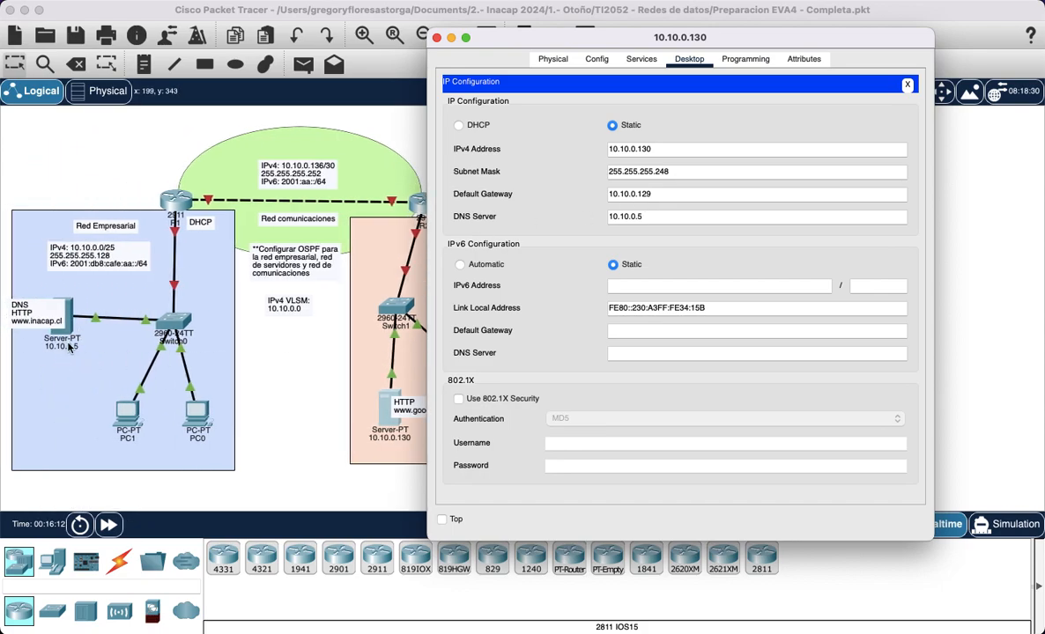
{"action": "scroll", "coordinate": [198, 370], "scroll_direction": "right", "scroll_amount": 6}
{"action": "scroll", "coordinate": [198, 370], "scroll_direction": "left", "scroll_amount": 3}
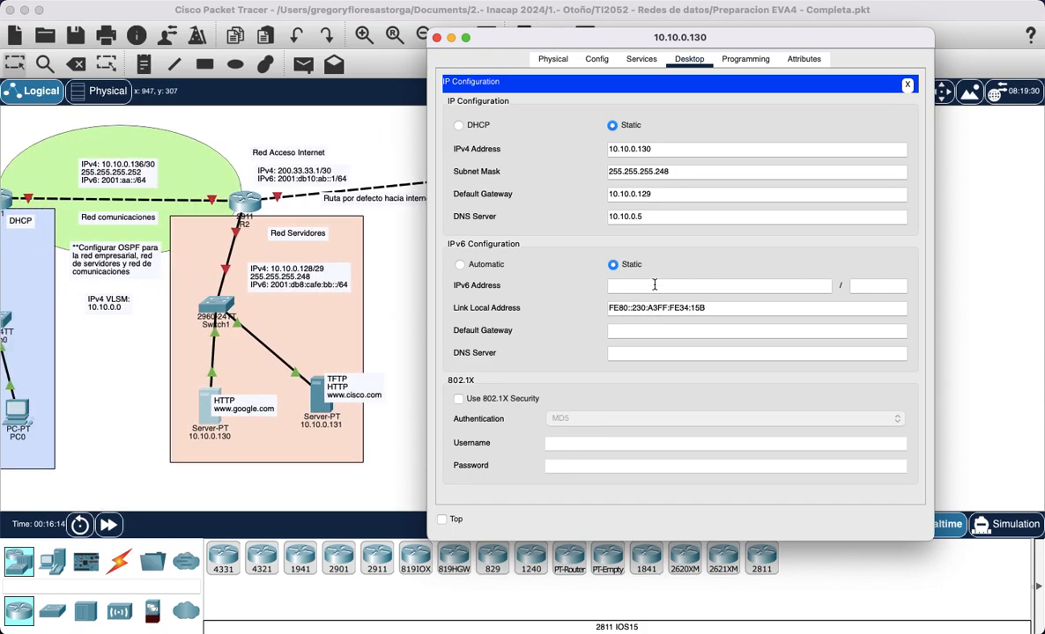
{"action": "left_click", "coordinate": [653, 287]}
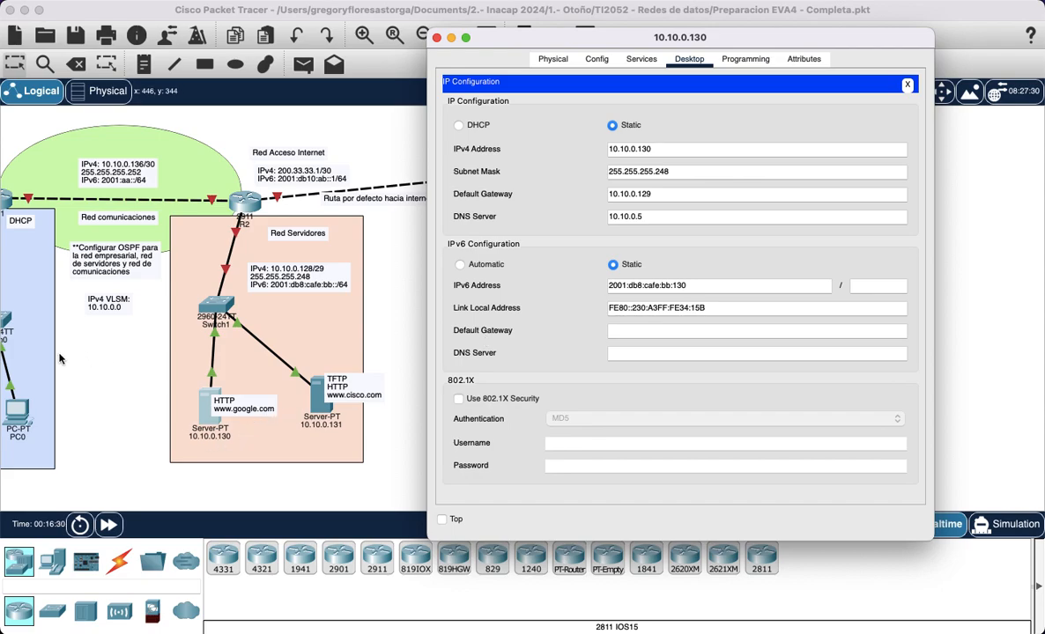
{"action": "left_click", "coordinate": [697, 289]}
{"action": "left_click", "coordinate": [860, 284]}
{"action": "left_click", "coordinate": [659, 287]}
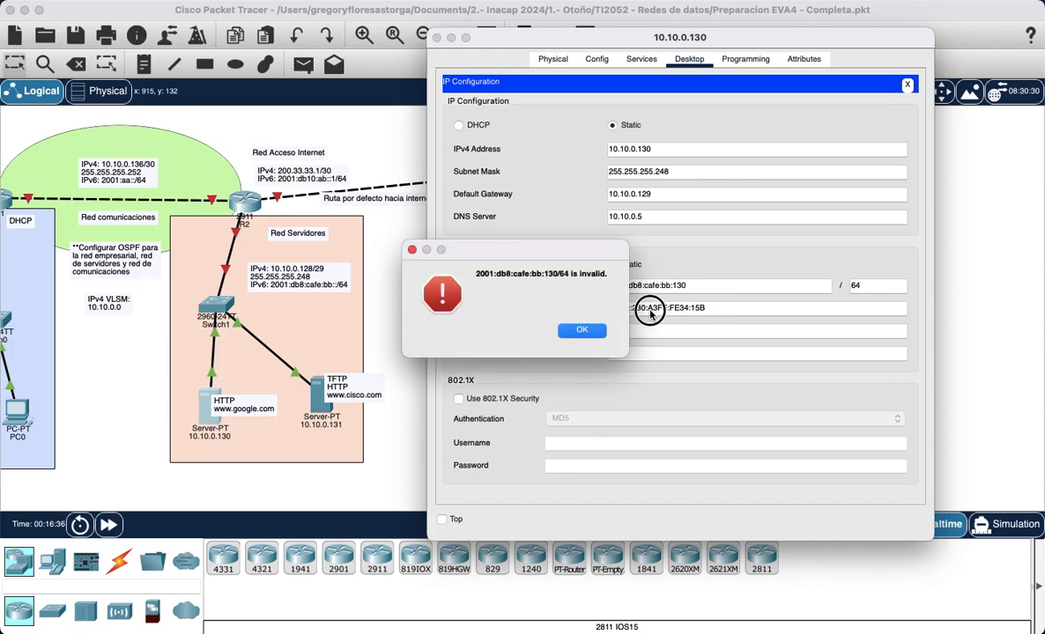
{"action": "left_click", "coordinate": [583, 331]}
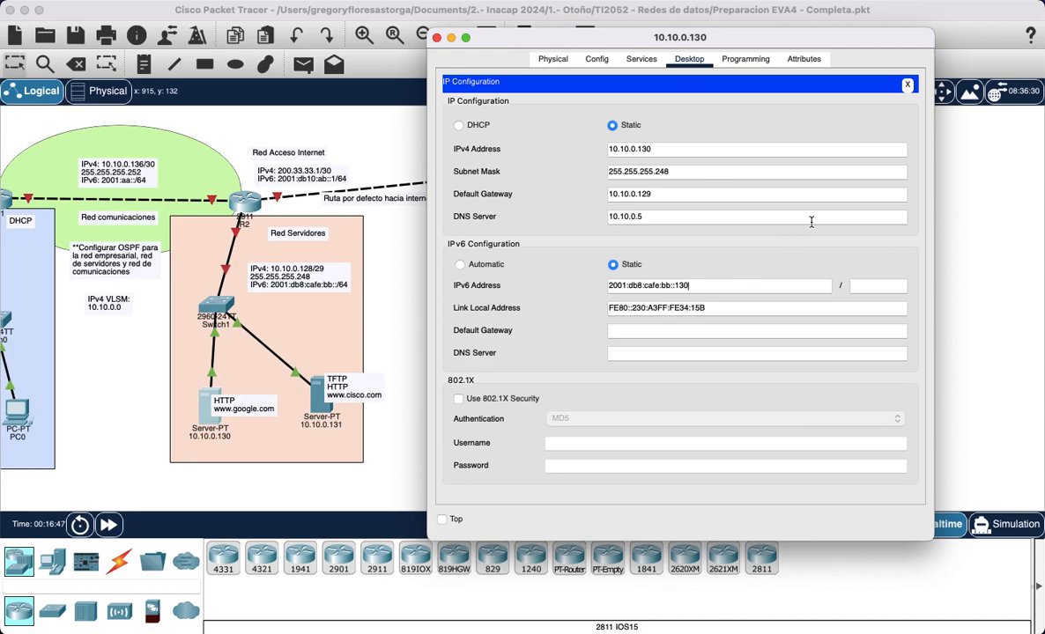
{"action": "left_click", "coordinate": [877, 287]}
Step: Set the link-local address to FE80::130 and enter the prefix 2001:db8:cafe:bb:: in the IPv6 default gateway
{"action": "left_click_drag", "start_coordinate": [723, 306], "coordinate": [646, 310]}
{"action": "key", "text": "BackSpace"}
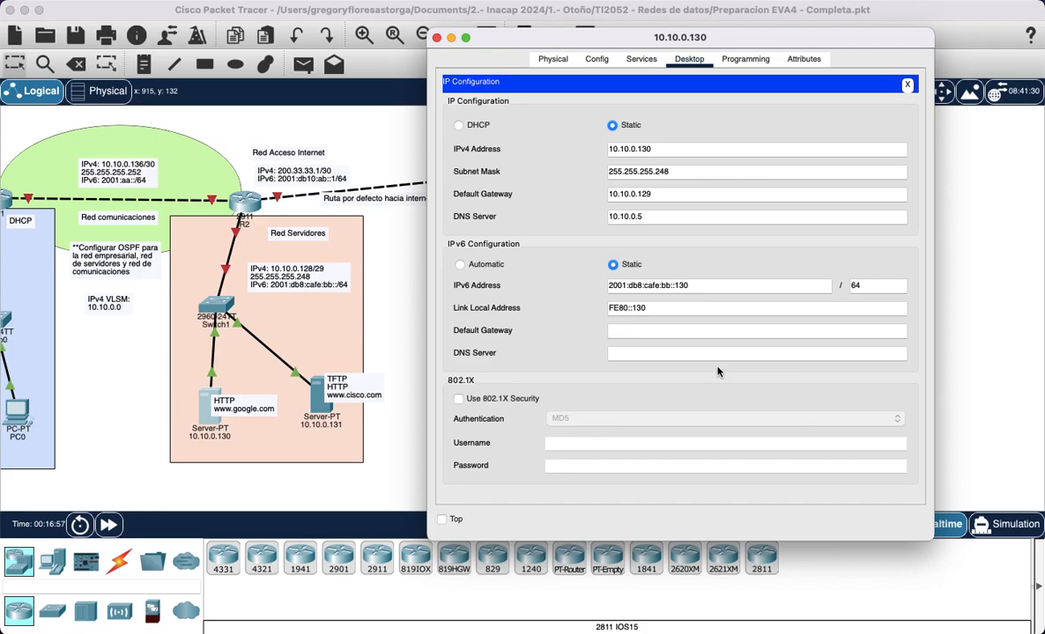
{"action": "type", "text": "2001:db8:cafe:bb::"}
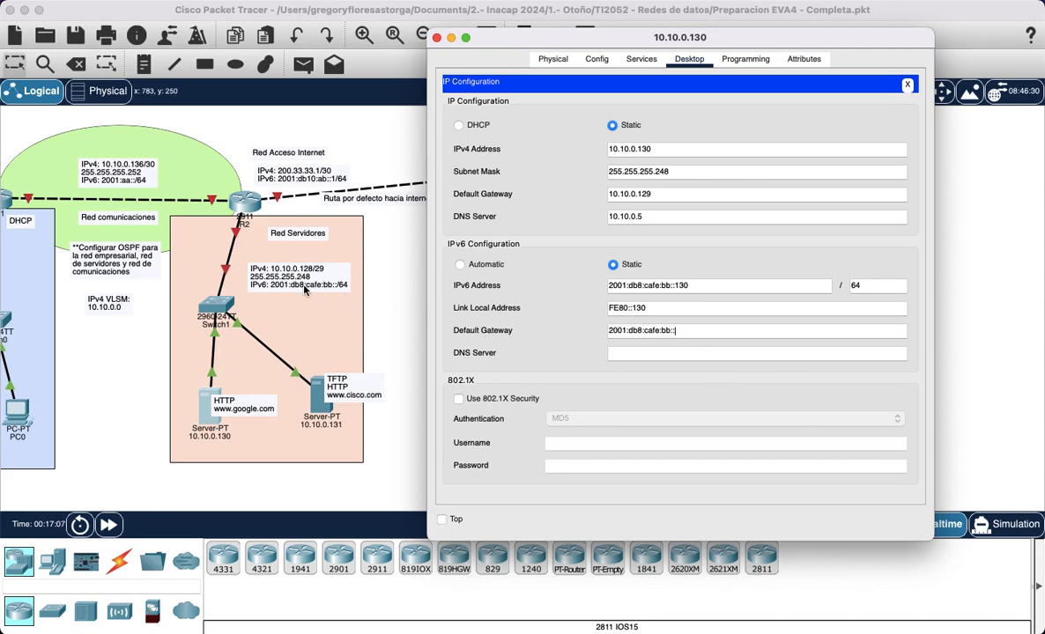
{"action": "key", "text": "ctrl+Tab"}
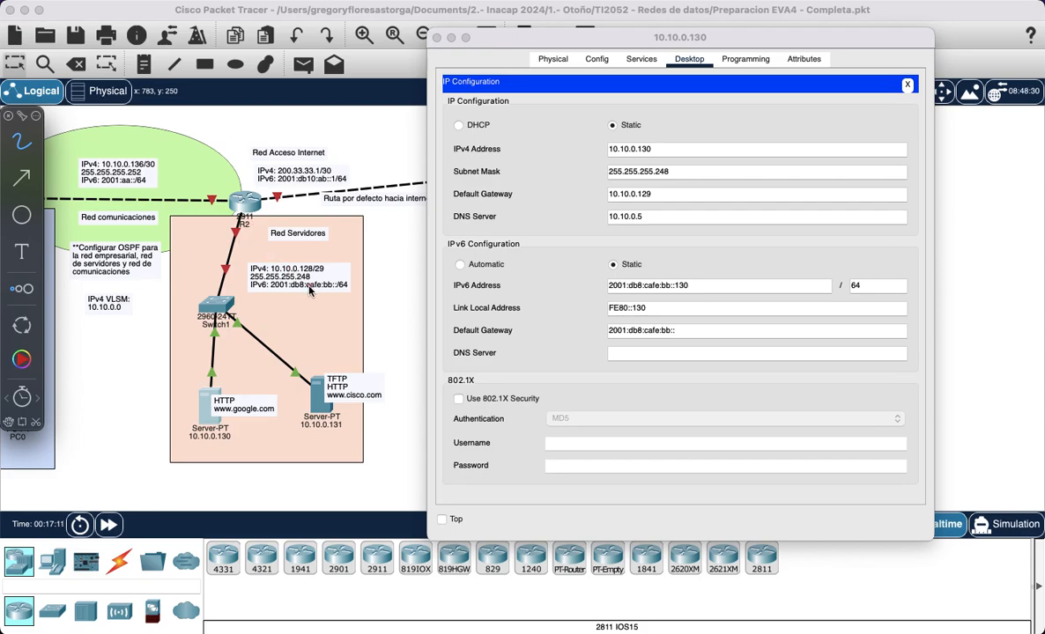
{"action": "mouse_move", "coordinate": [315, 291]}
{"action": "left_mouse_down"}
{"action": "mouse_move", "coordinate": [354, 292]}
{"action": "mouse_move", "coordinate": [313, 274]}
{"action": "mouse_move", "coordinate": [314, 289]}
{"action": "left_mouse_up"}
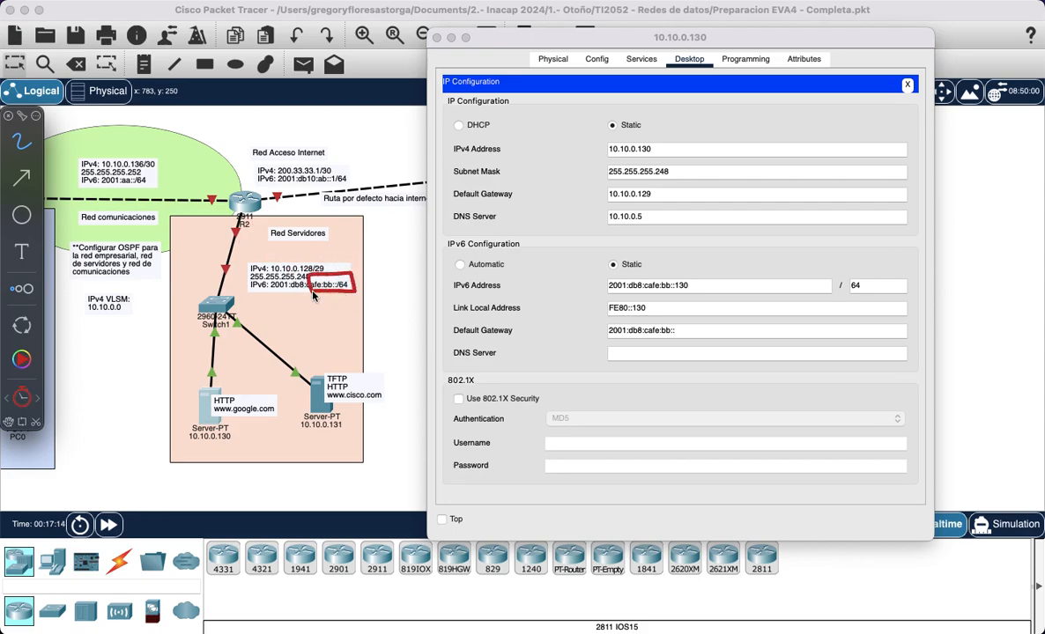
{"action": "left_click", "coordinate": [214, 237]}
{"action": "left_click_drag", "start_coordinate": [208, 238], "coordinate": [214, 251]}
{"action": "mouse_move", "coordinate": [298, 273]}
{"action": "left_mouse_down"}
{"action": "mouse_move", "coordinate": [317, 273]}
{"action": "mouse_move", "coordinate": [303, 278]}
{"action": "left_mouse_up"}
{"action": "mouse_move", "coordinate": [212, 234]}
{"action": "left_mouse_down"}
{"action": "mouse_move", "coordinate": [226, 212]}
{"action": "mouse_move", "coordinate": [231, 234]}
{"action": "left_mouse_up"}
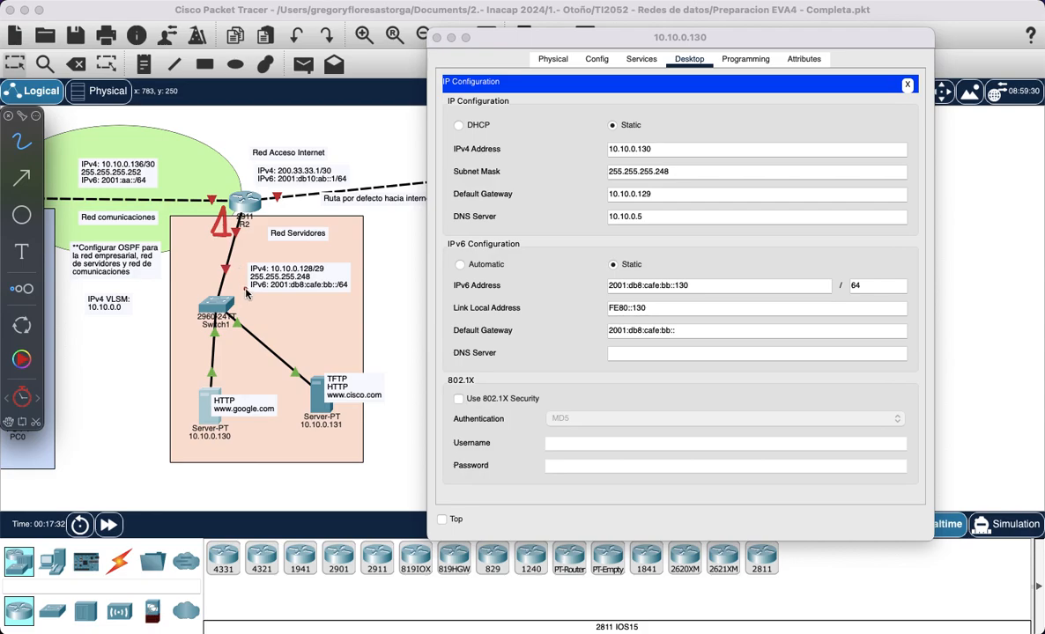
{"action": "key", "text": "Escape"}
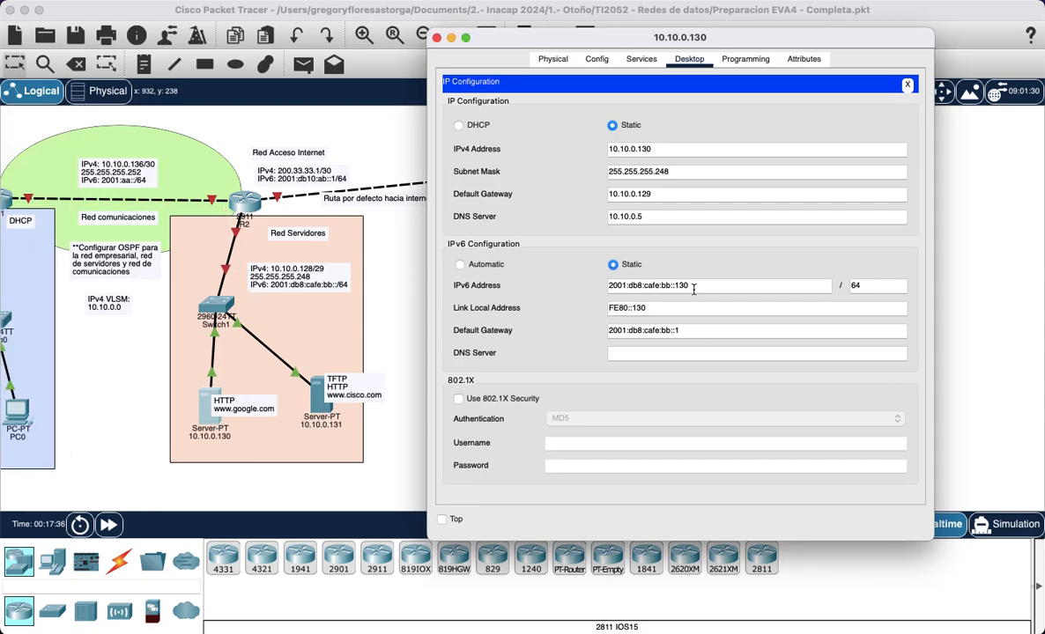
Step: Complete the IPv6 default gateway as 2001:db8:cafe:bb::1 and set the IPv6 DNS server to 2001:db8:cafe:aa::5
{"action": "left_click", "coordinate": [662, 353]}
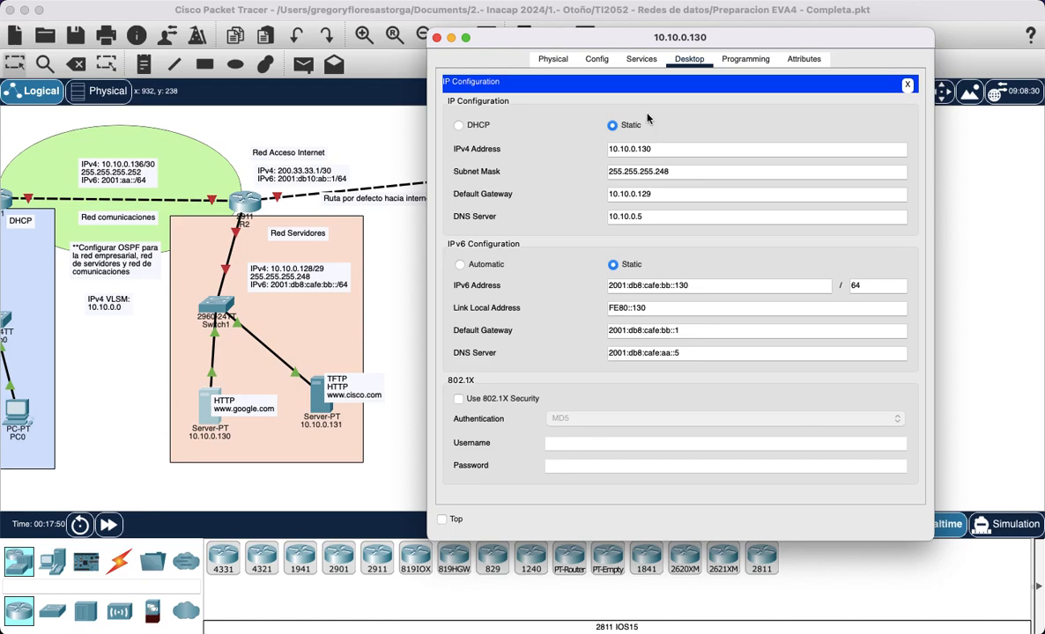
{"action": "left_click", "coordinate": [640, 60]}
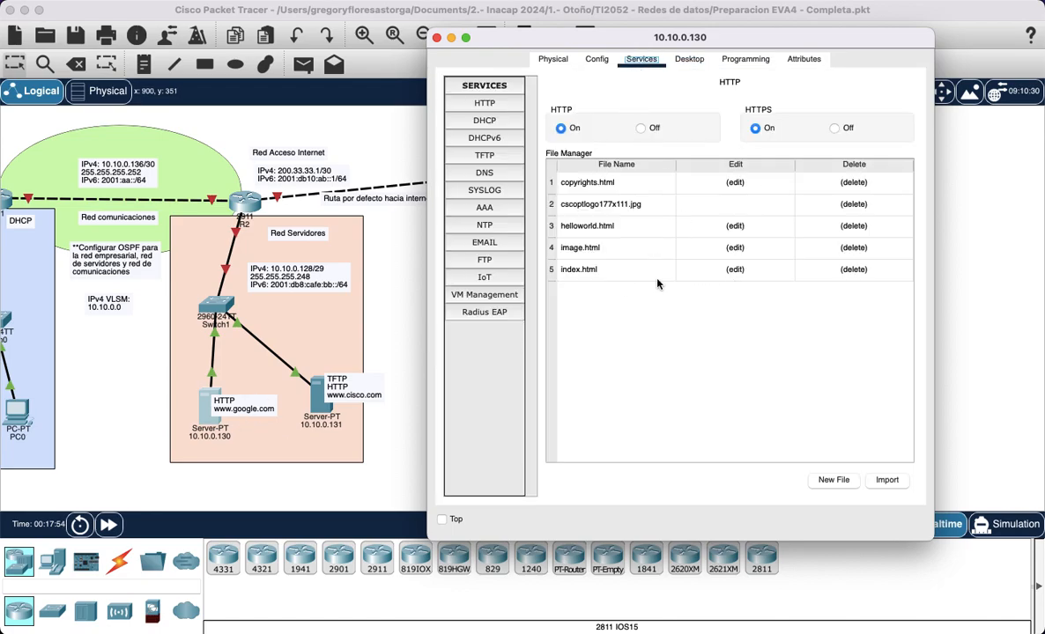
{"action": "left_click", "coordinate": [736, 271]}
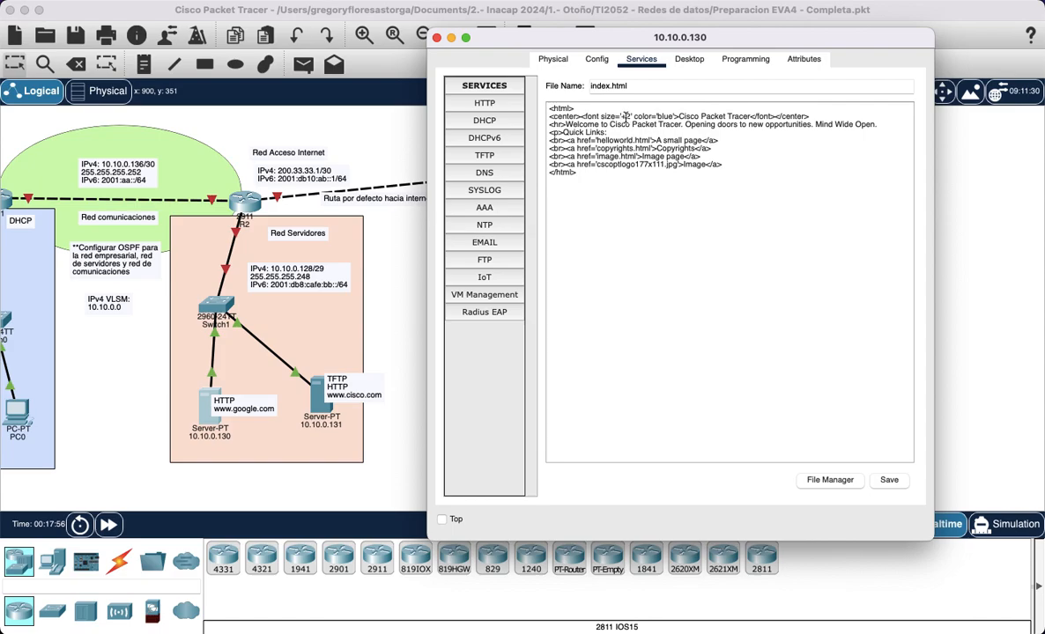
{"action": "type", "text": "1"}
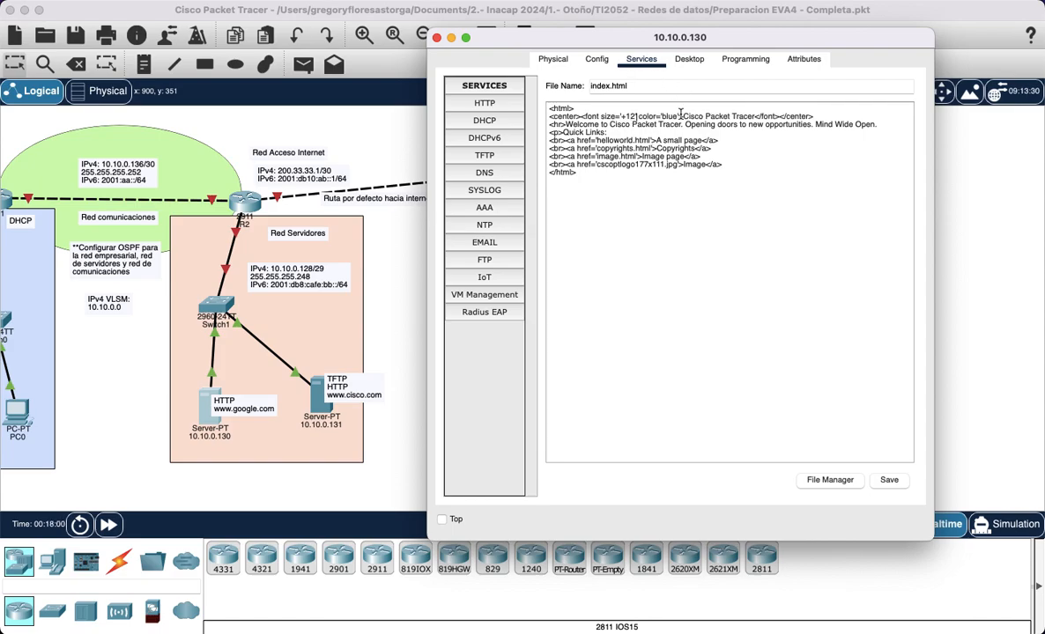
{"action": "key", "text": "BackSpace"}
{"action": "key", "text": "BackSpace"}
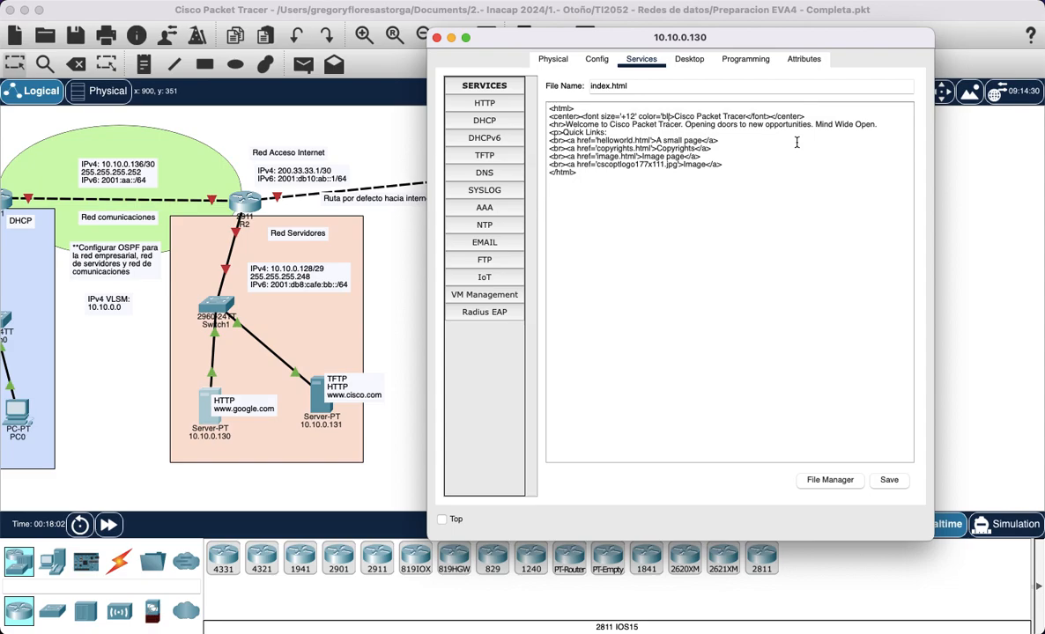
{"action": "key", "text": "BackSpace"}
{"action": "key", "text": "BackSpace"}
{"action": "type", "text": "green"}
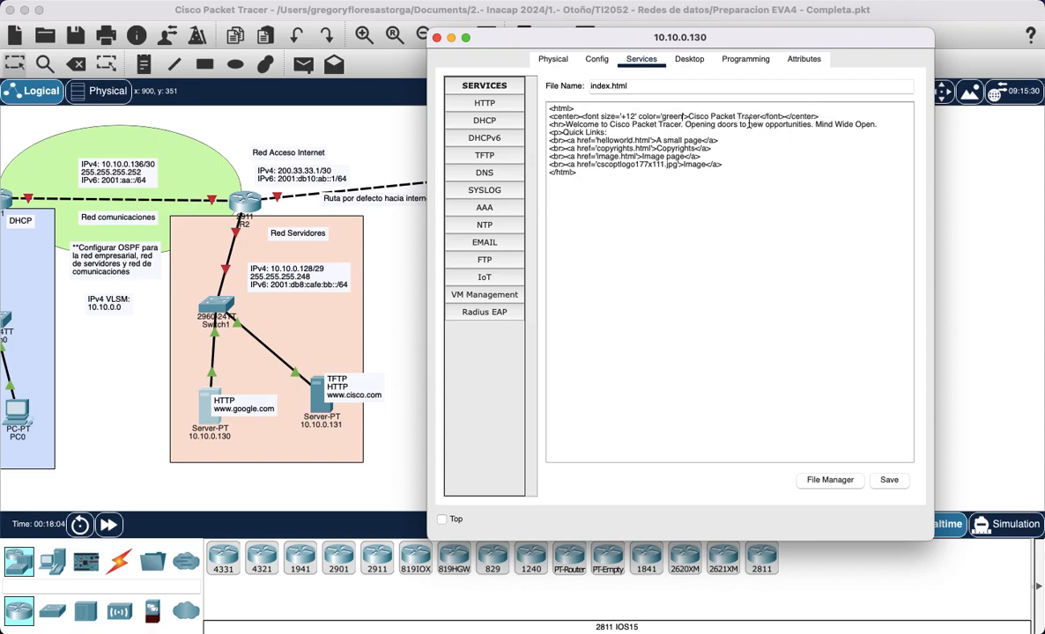
Step: Replace the heading text in index.html with GLUGLU, save the page, and close the server's window
{"action": "left_click_drag", "start_coordinate": [690, 117], "coordinate": [760, 117]}
{"action": "type", "text": "GLUGLU"}
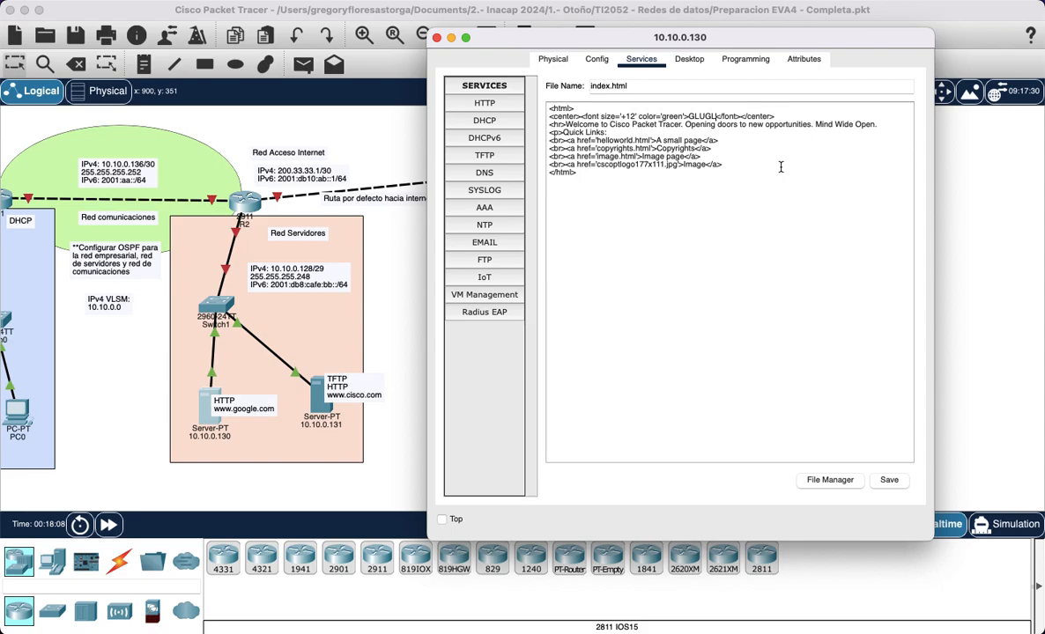
{"action": "left_click", "coordinate": [886, 481]}
{"action": "left_click", "coordinate": [614, 308]}
{"action": "left_click", "coordinate": [811, 480]}
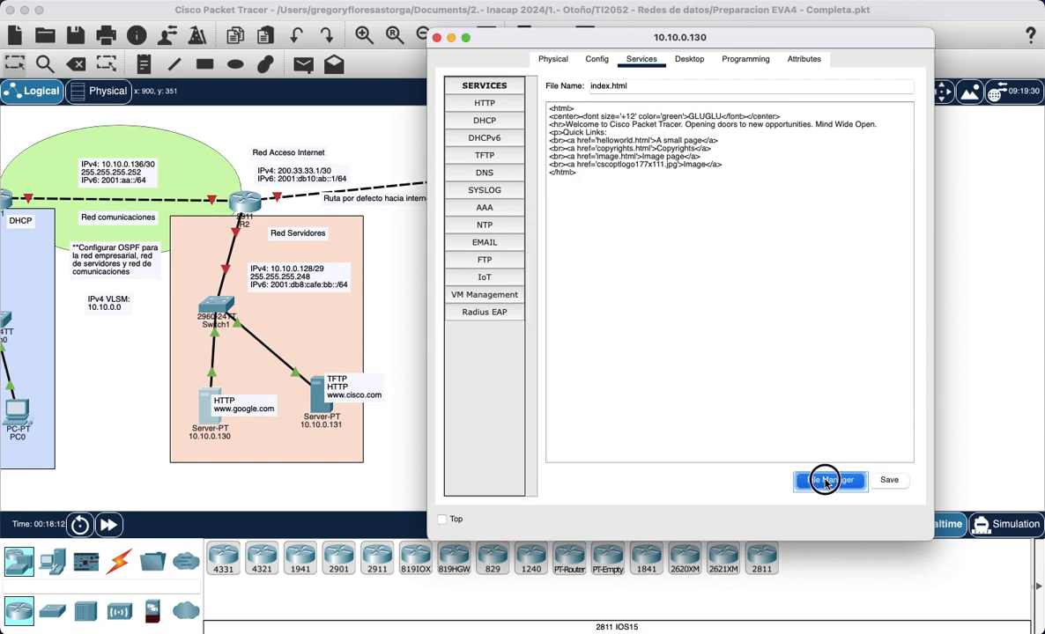
{"action": "left_click", "coordinate": [436, 37]}
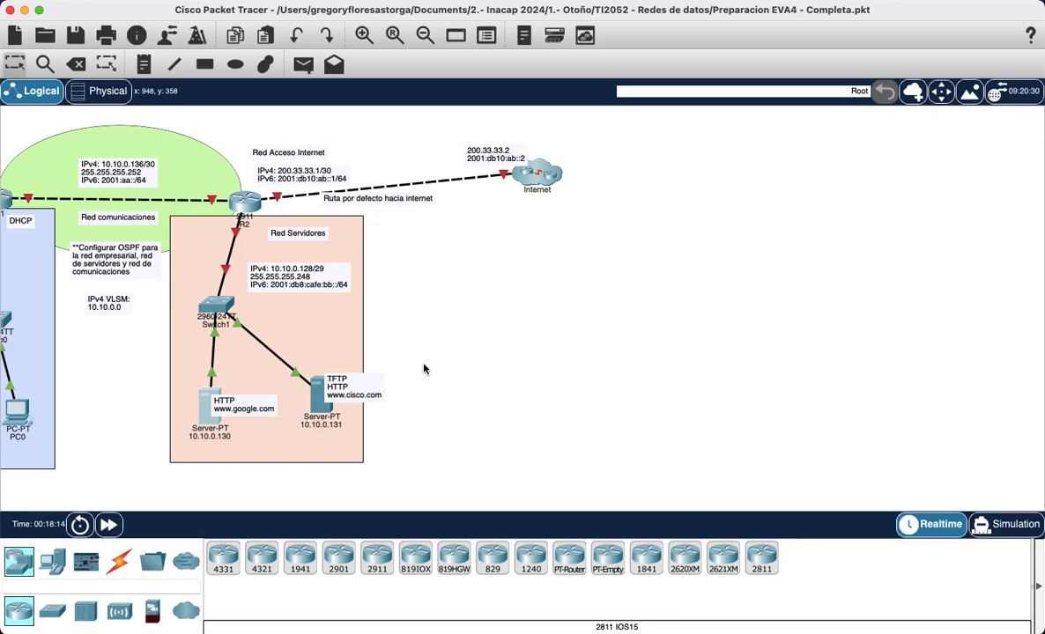
{"action": "left_click", "coordinate": [321, 411]}
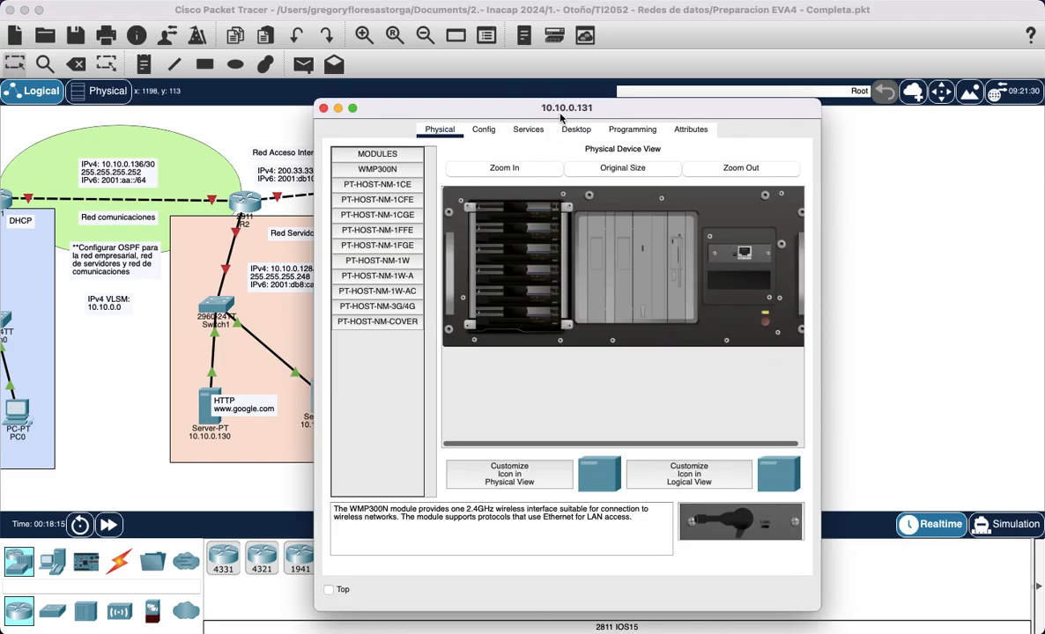
{"action": "left_click_drag", "start_coordinate": [625, 105], "coordinate": [743, 52]}
{"action": "left_click", "coordinate": [758, 67]}
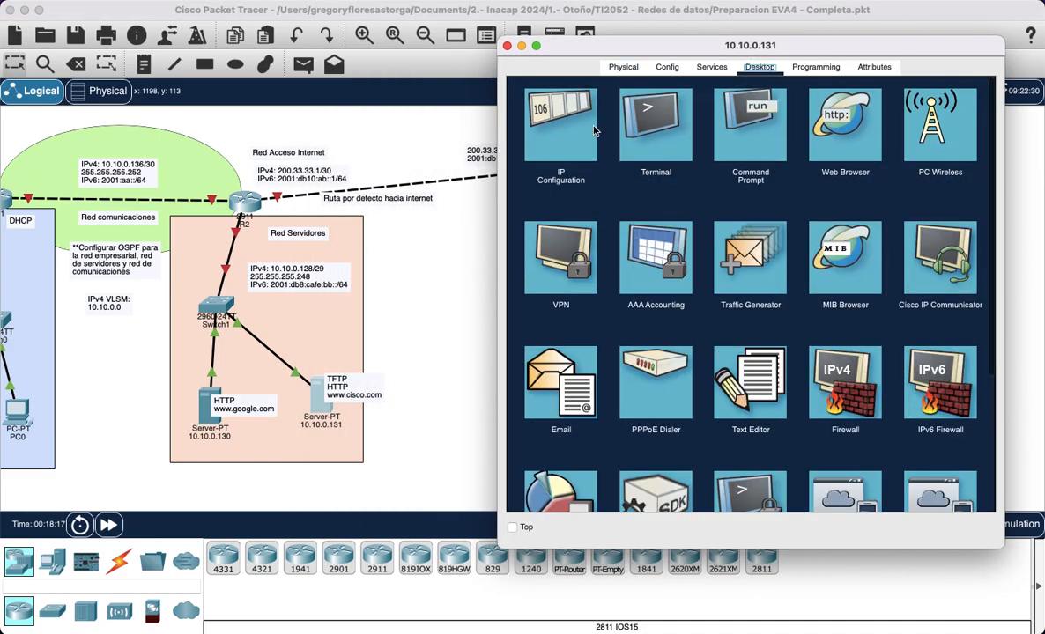
{"action": "left_click", "coordinate": [553, 123]}
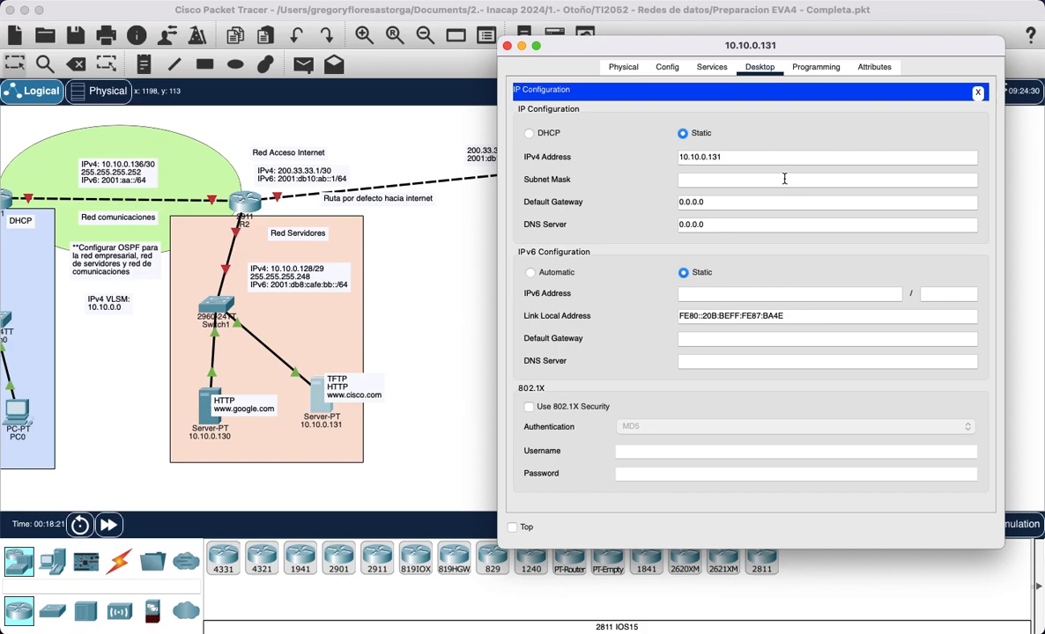
{"action": "left_click", "coordinate": [784, 179]}
{"action": "type", "text": "255.255.255.248"}
{"action": "left_click_drag", "start_coordinate": [719, 200], "coordinate": [654, 202]}
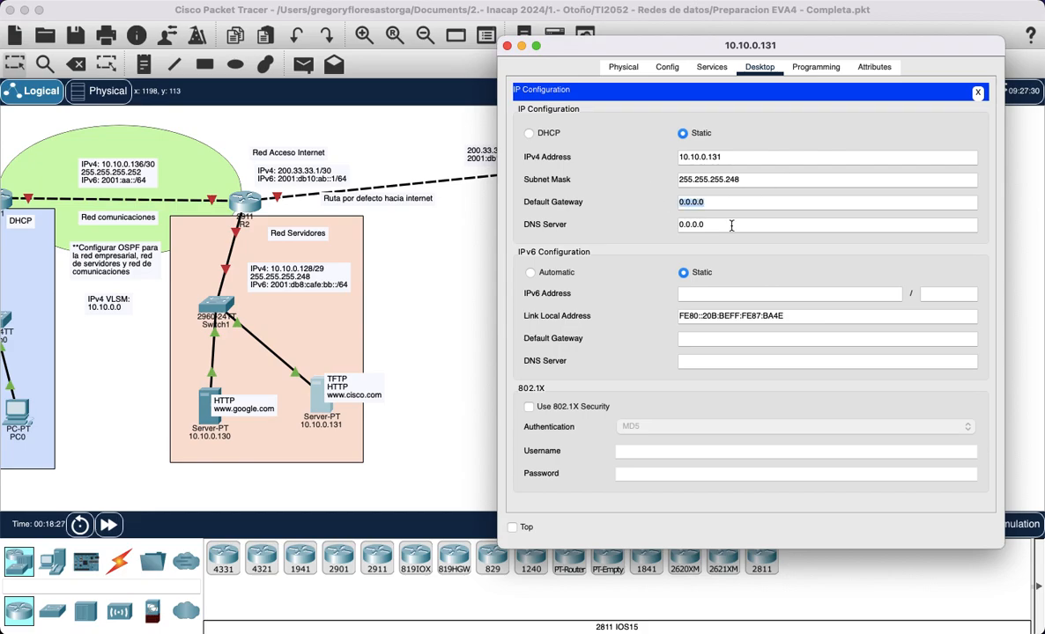
{"action": "type", "text": "10.1"}
{"action": "left_click_drag", "start_coordinate": [724, 203], "coordinate": [705, 203]}
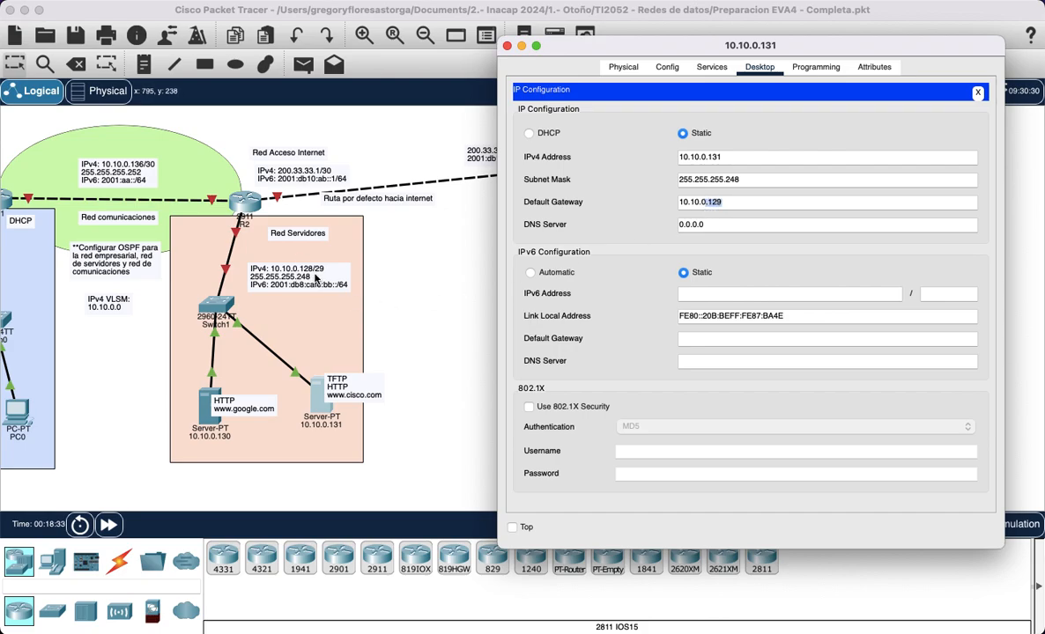
{"action": "triple_click", "coordinate": [712, 223]}
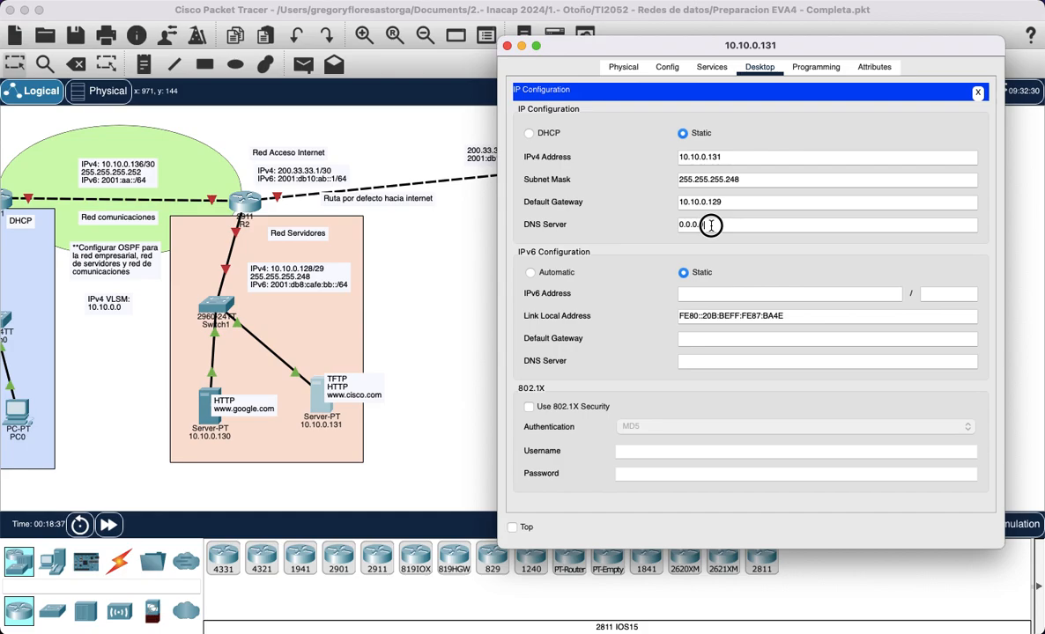
{"action": "type", "text": "10.10.0.5"}
{"action": "left_click", "coordinate": [713, 291]}
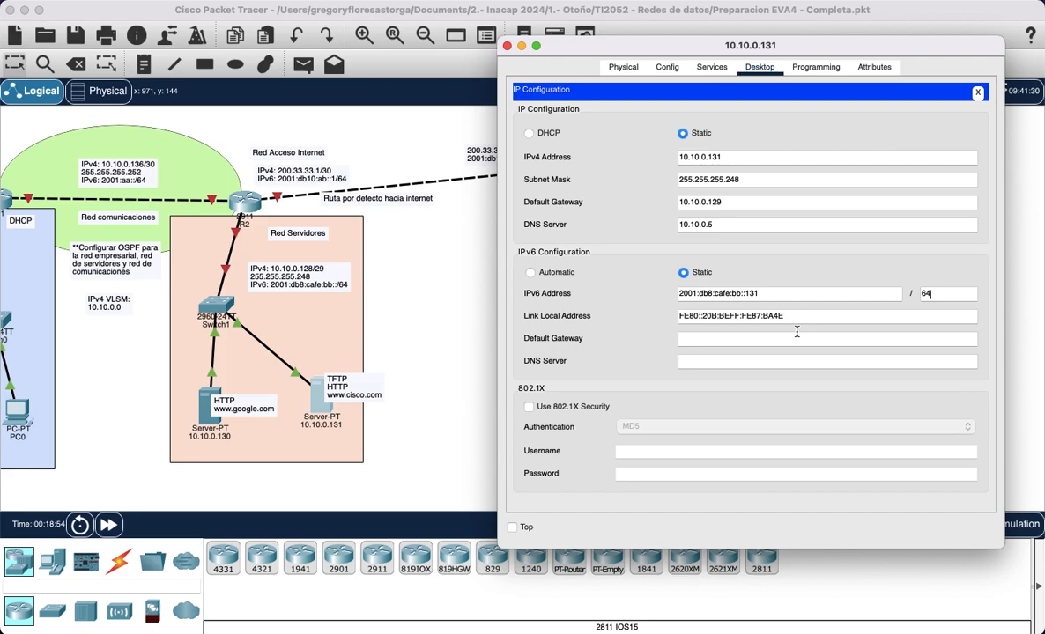
{"action": "key", "text": "Tab"}
{"action": "left_click", "coordinate": [794, 316]}
{"action": "left_click_drag", "start_coordinate": [783, 316], "coordinate": [707, 317]}
{"action": "key", "text": "BackSpace"}
{"action": "type", "text": "131"}
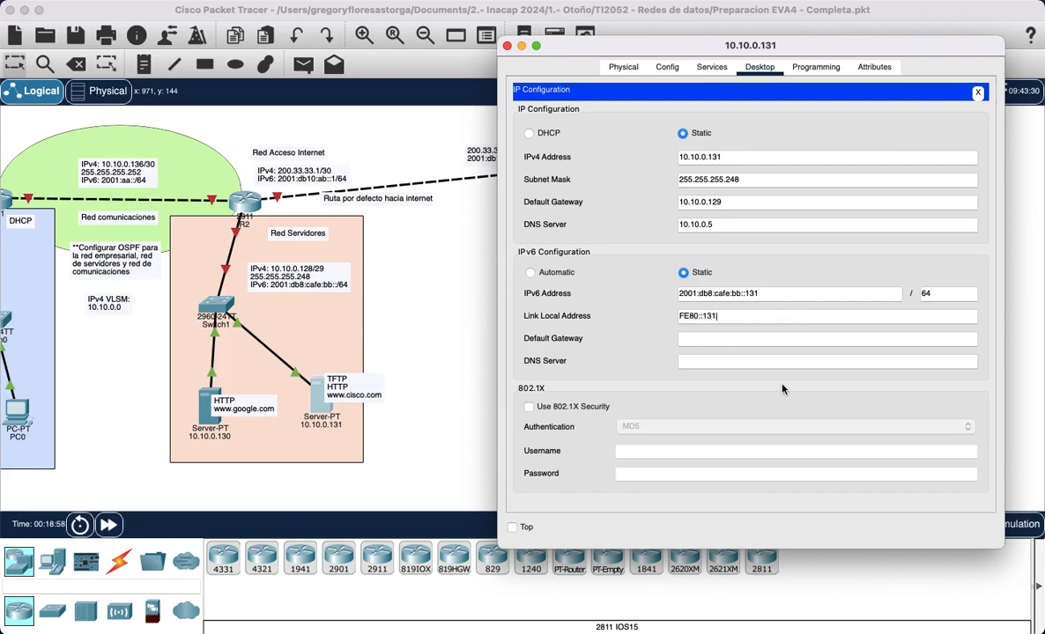
{"action": "type", "text": "2001:db8:cafe:bb::1"}
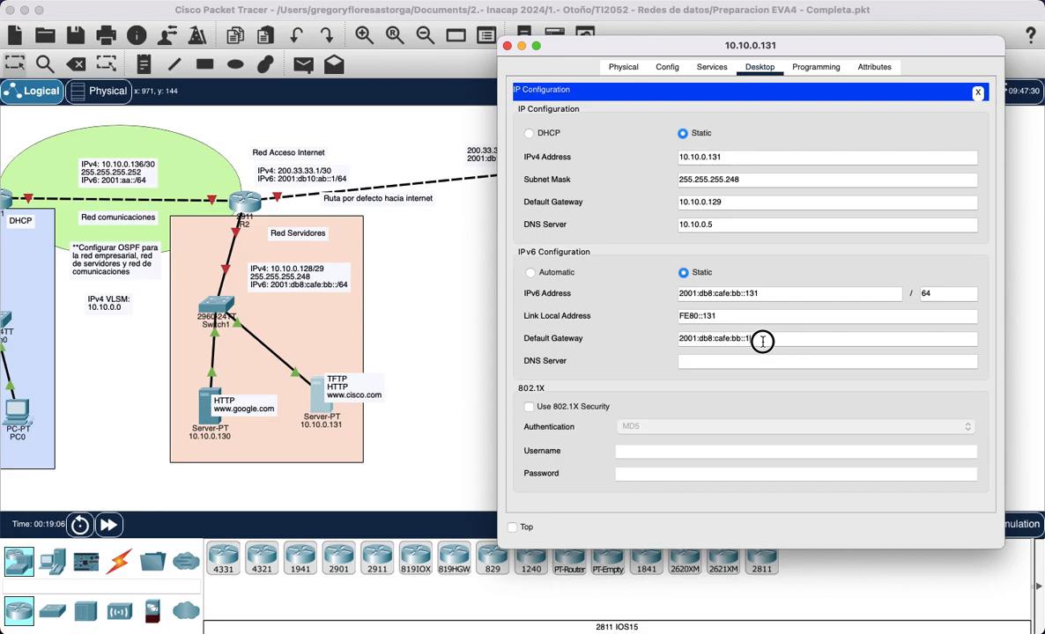
{"action": "left_click", "coordinate": [700, 362]}
{"action": "type", "text": "2001:db8:"}
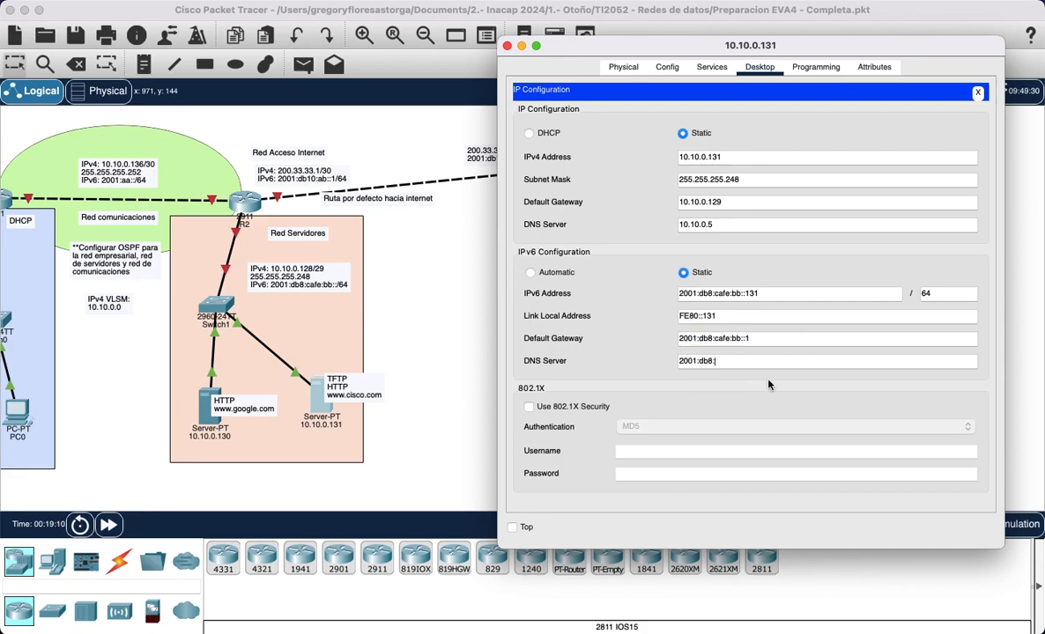
{"action": "type", "text": "cafe:aa::5"}
{"action": "left_click", "coordinate": [645, 351]}
{"action": "left_click", "coordinate": [710, 67]}
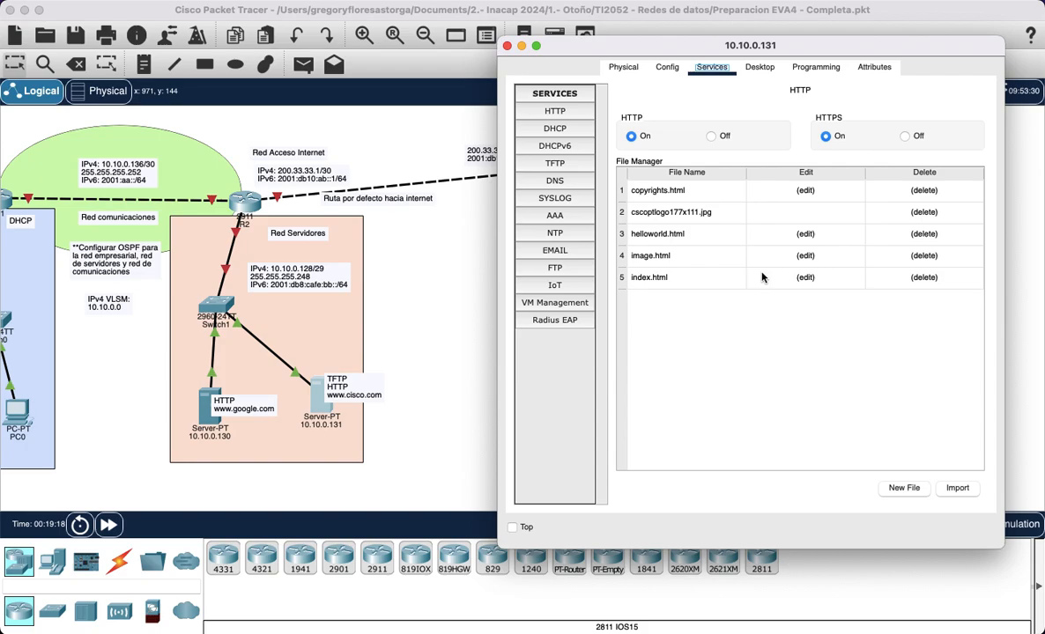
{"action": "left_click", "coordinate": [815, 280]}
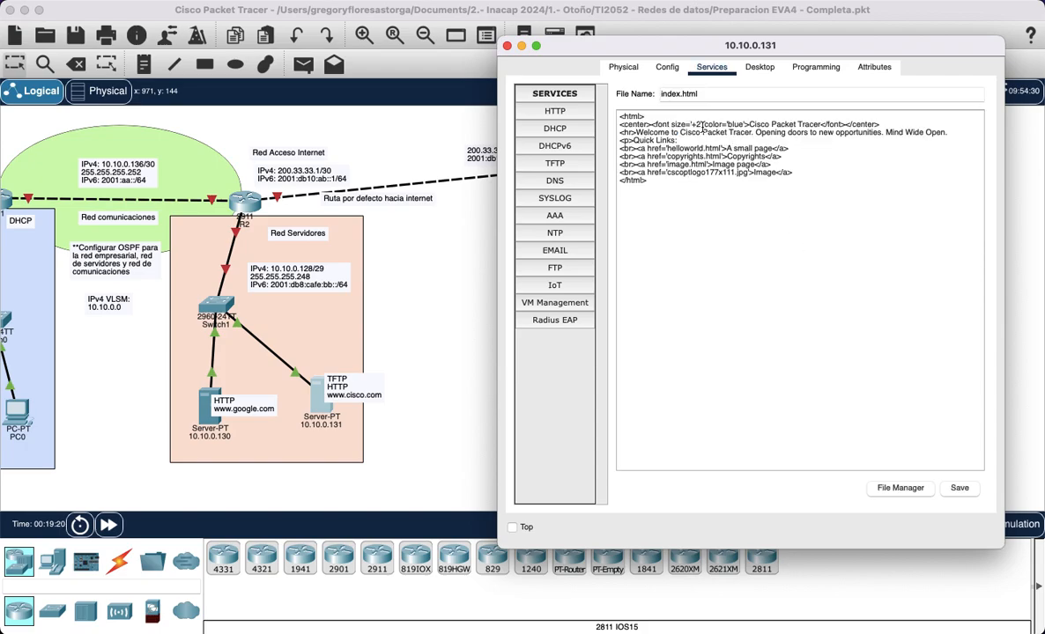
{"action": "type", "text": "1"}
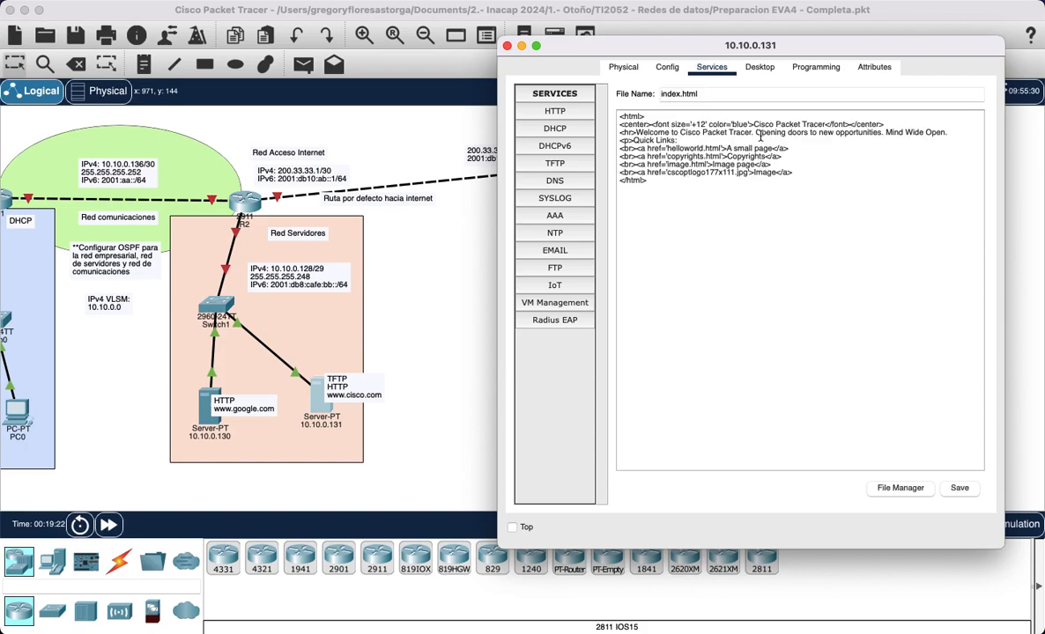
{"action": "left_click", "coordinate": [747, 125]}
{"action": "key", "text": "BackSpace"}
{"action": "key", "text": "BackSpace"}
{"action": "key", "text": "BackSpace"}
{"action": "type", "text": "la"}
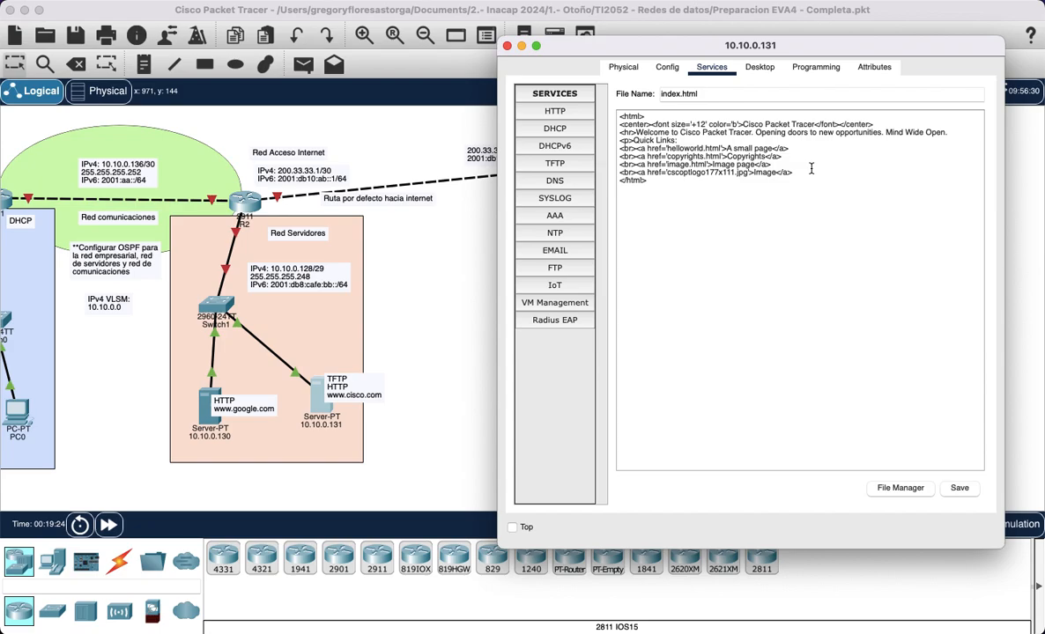
{"action": "type", "text": "ck"}
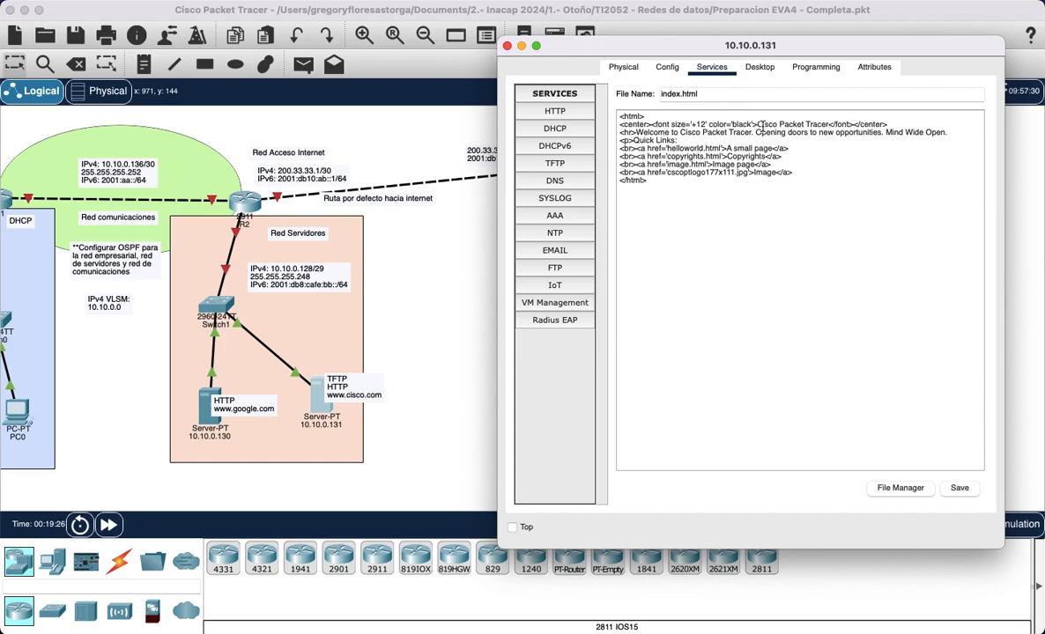
Step: Replace the heading text in index.html with "CICSO", save the page and close the server's window
{"action": "left_click_drag", "start_coordinate": [758, 124], "coordinate": [830, 125]}
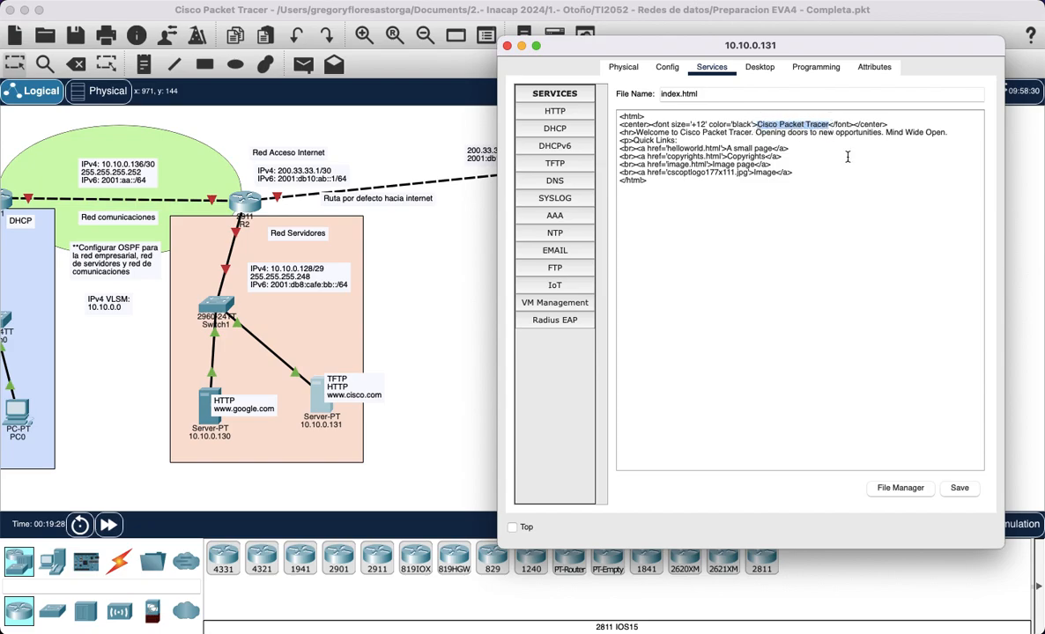
{"action": "type", "text": "CICSO"}
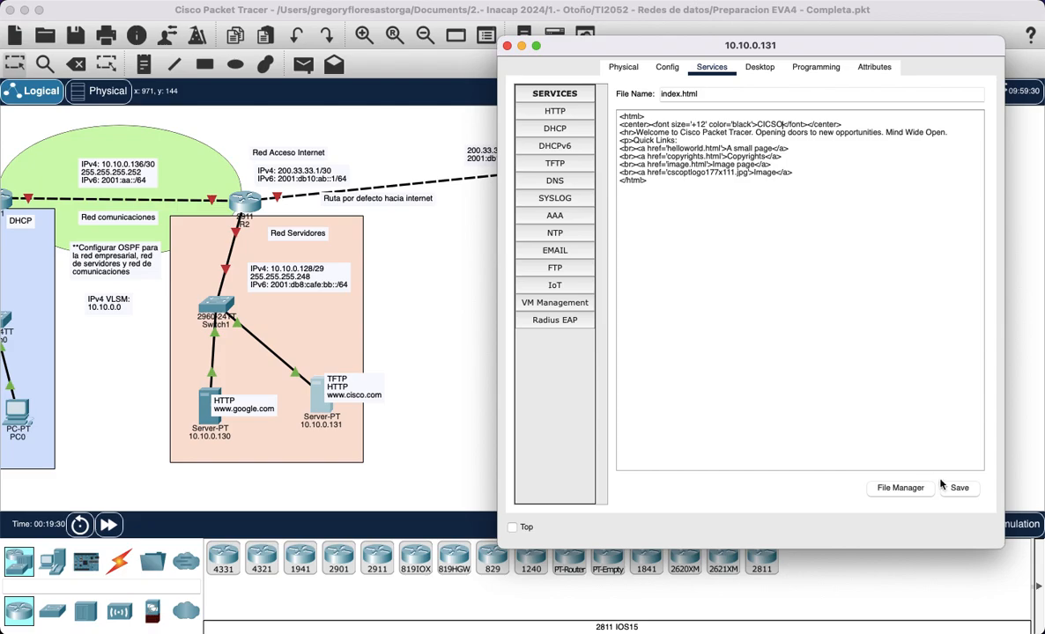
{"action": "left_click", "coordinate": [943, 487]}
{"action": "left_click", "coordinate": [684, 312]}
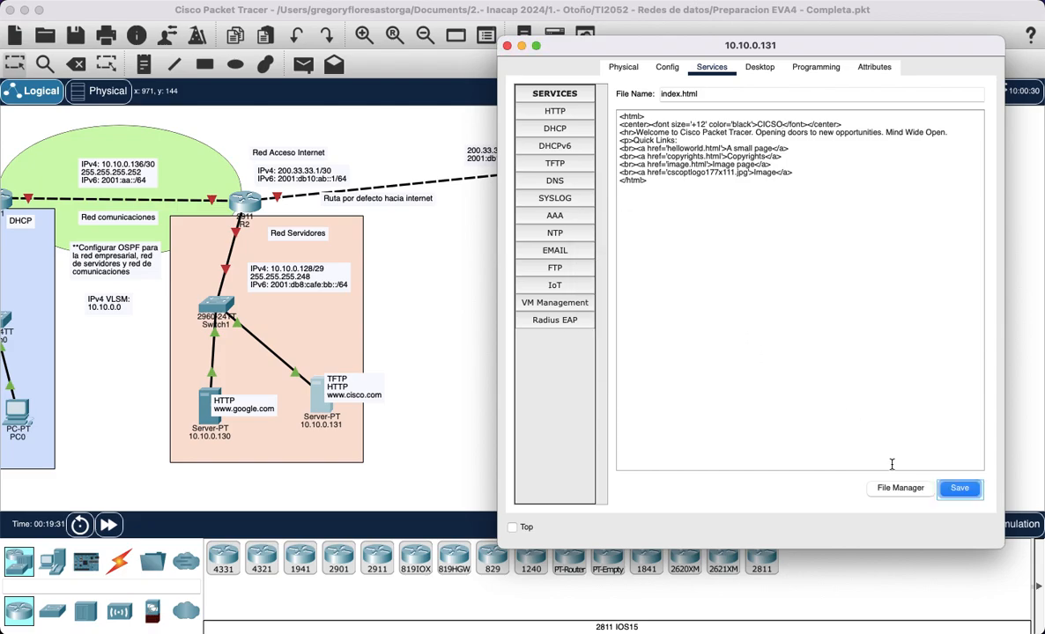
{"action": "left_click", "coordinate": [900, 487]}
{"action": "left_click", "coordinate": [507, 45]}
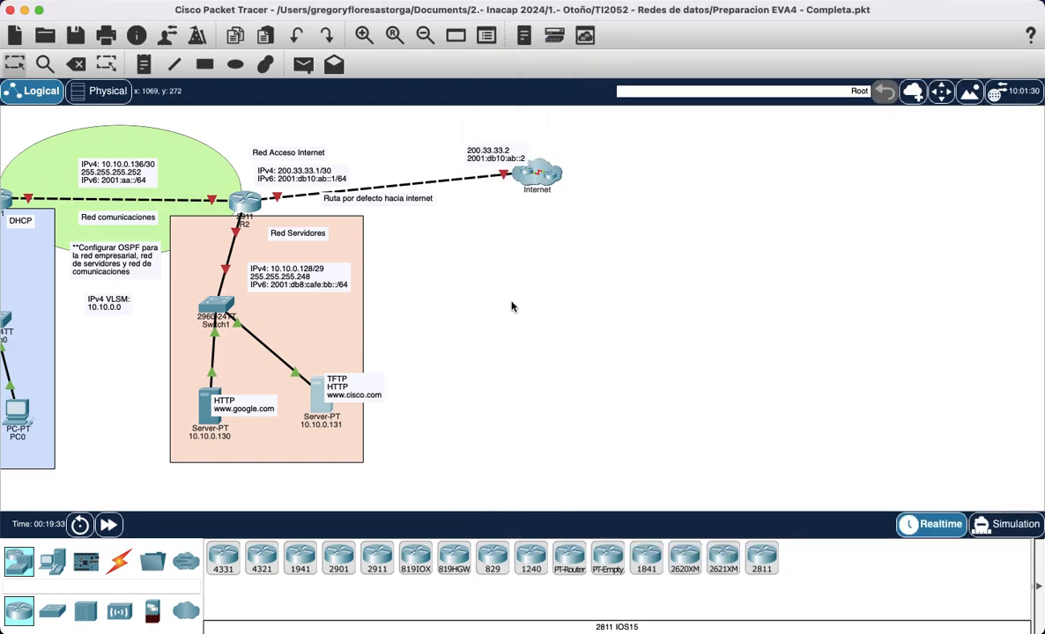
Step: Examine the topology around router R1 to identify which of its interfaces connects to the Red Empresarial switch
{"action": "scroll", "coordinate": [512, 307], "scroll_direction": "left", "scroll_amount": 6}
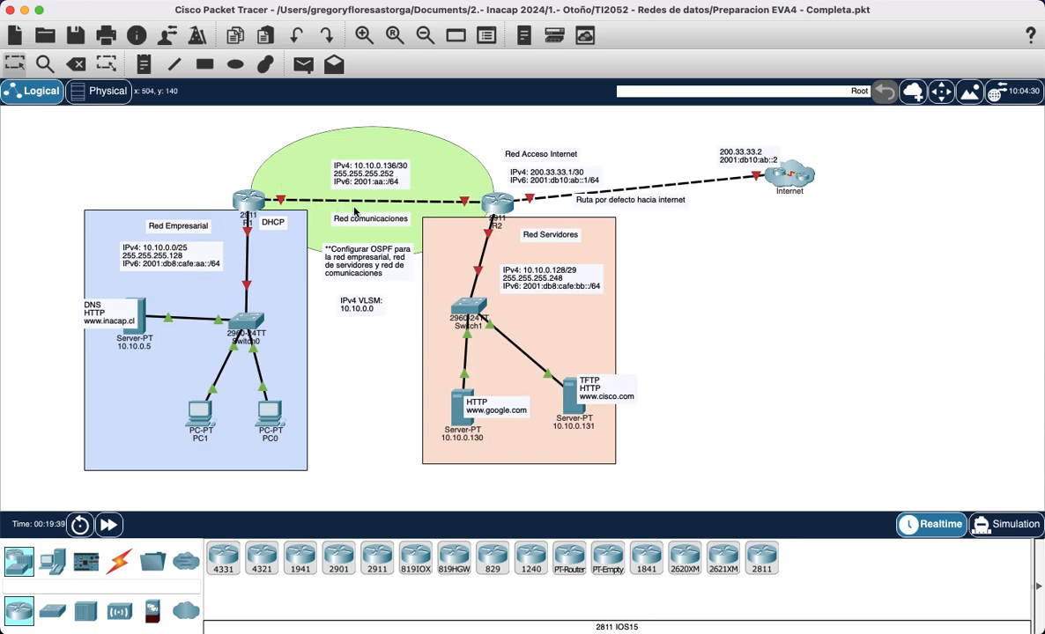
{"action": "scroll", "coordinate": [210, 156], "scroll_direction": "right", "scroll_amount": 3}
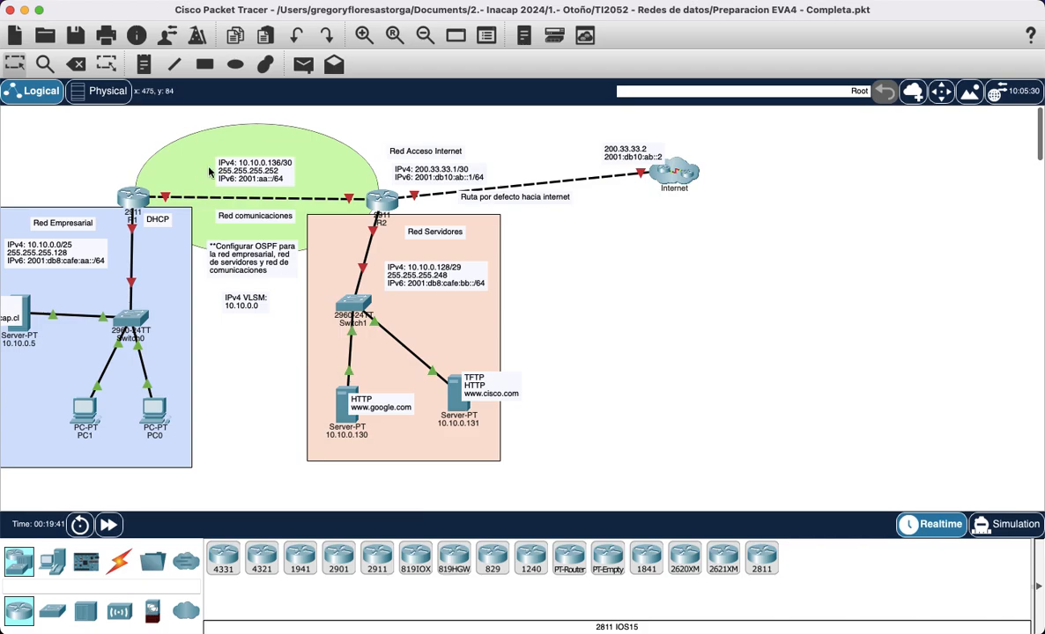
{"action": "left_click", "coordinate": [133, 196]}
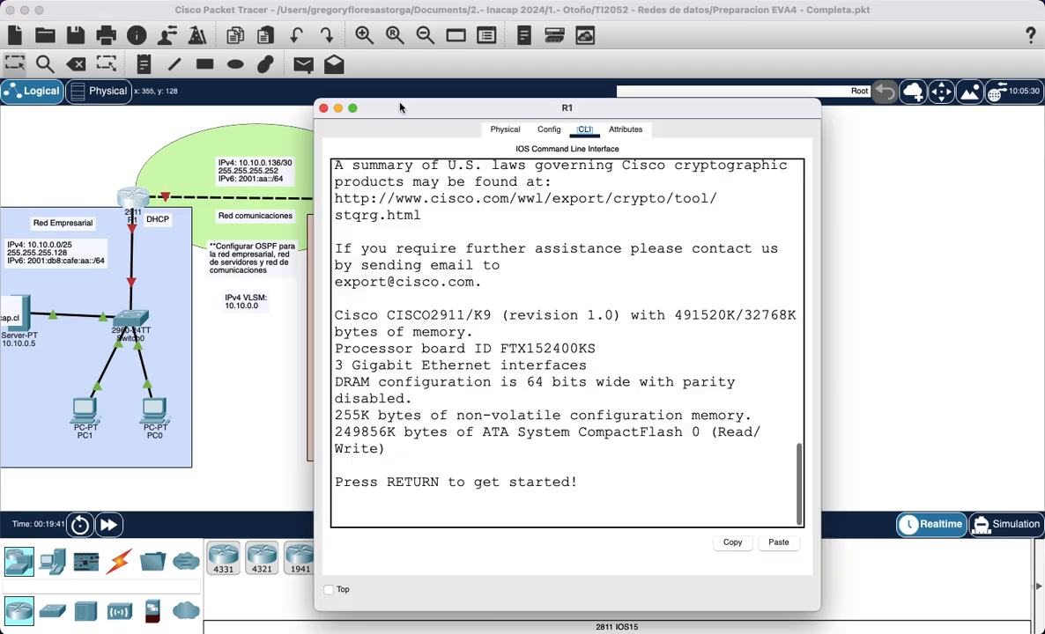
{"action": "left_click", "coordinate": [139, 150]}
{"action": "scroll", "coordinate": [132, 140], "scroll_direction": "left", "scroll_amount": 2}
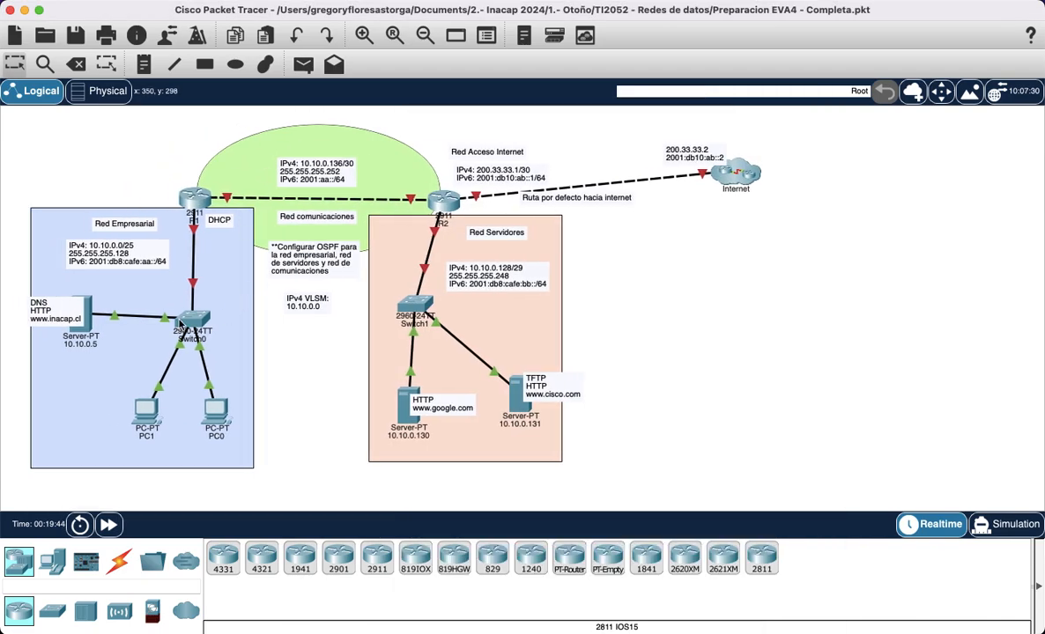
{"action": "key", "text": "ctrl+a"}
{"action": "mouse_move", "coordinate": [216, 223]}
{"action": "left_mouse_down"}
{"action": "mouse_move", "coordinate": [63, 224]}
{"action": "mouse_move", "coordinate": [151, 275]}
{"action": "mouse_move", "coordinate": [212, 224]}
{"action": "left_mouse_up"}
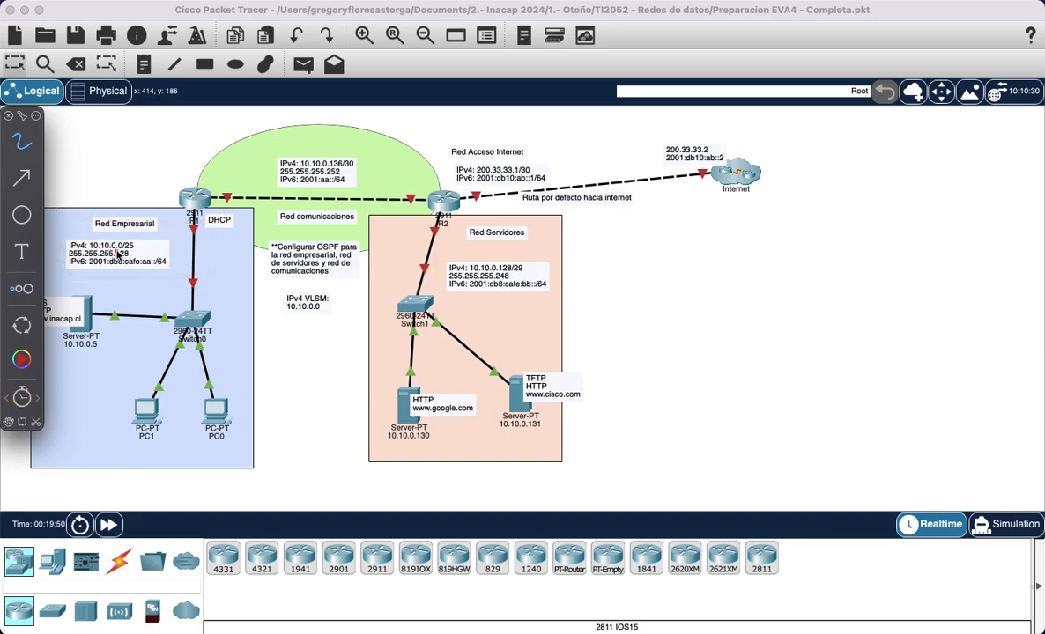
{"action": "left_click", "coordinate": [181, 231]}
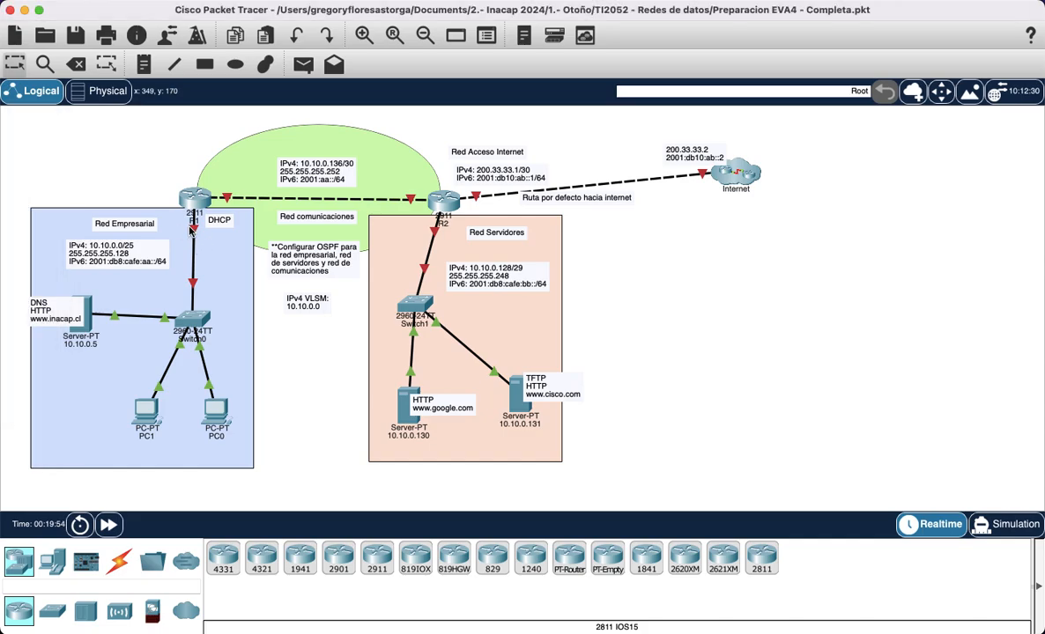
{"action": "mouse_move", "coordinate": [194, 232]}
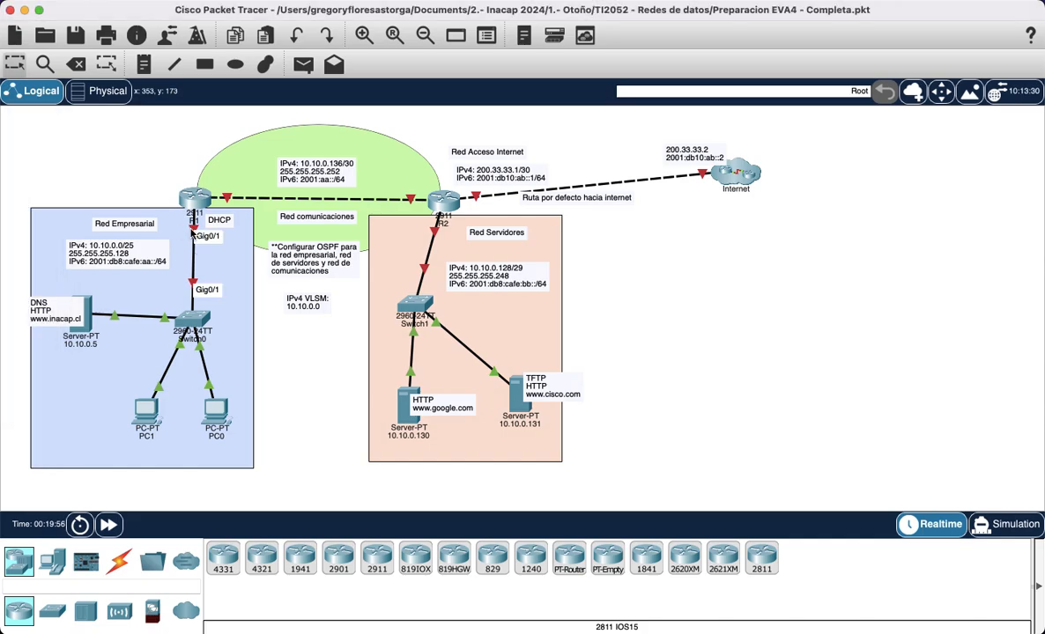
Step: Open router R1's command line, enter global configuration mode and set the hostname to R1
{"action": "left_click", "coordinate": [189, 192]}
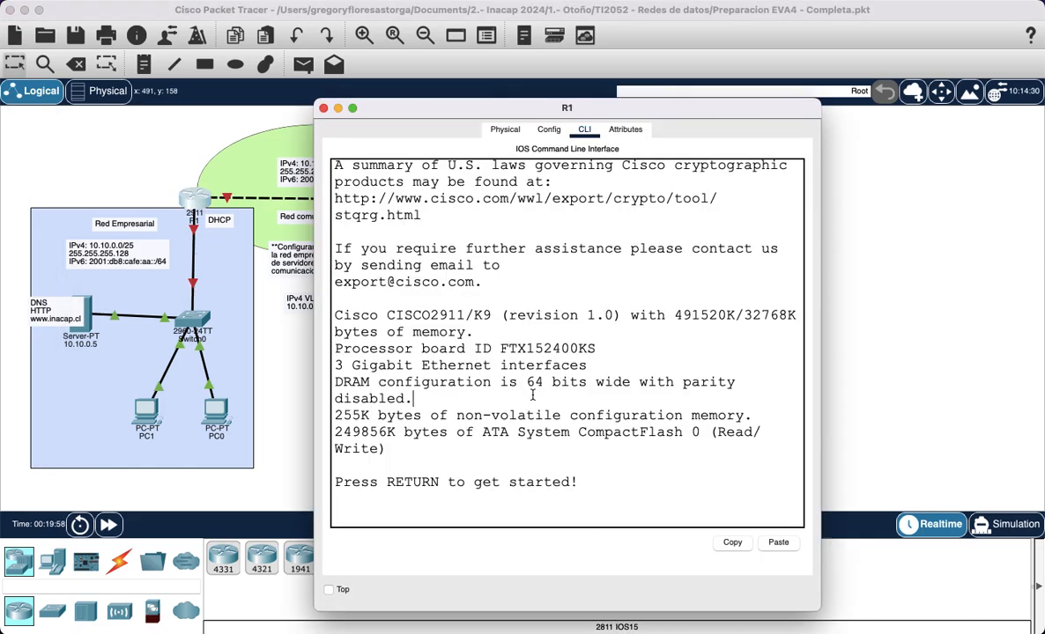
{"action": "key", "text": "Return"}
{"action": "key", "text": "Return"}
{"action": "type", "text": "enable"}
{"action": "key", "text": "Return"}
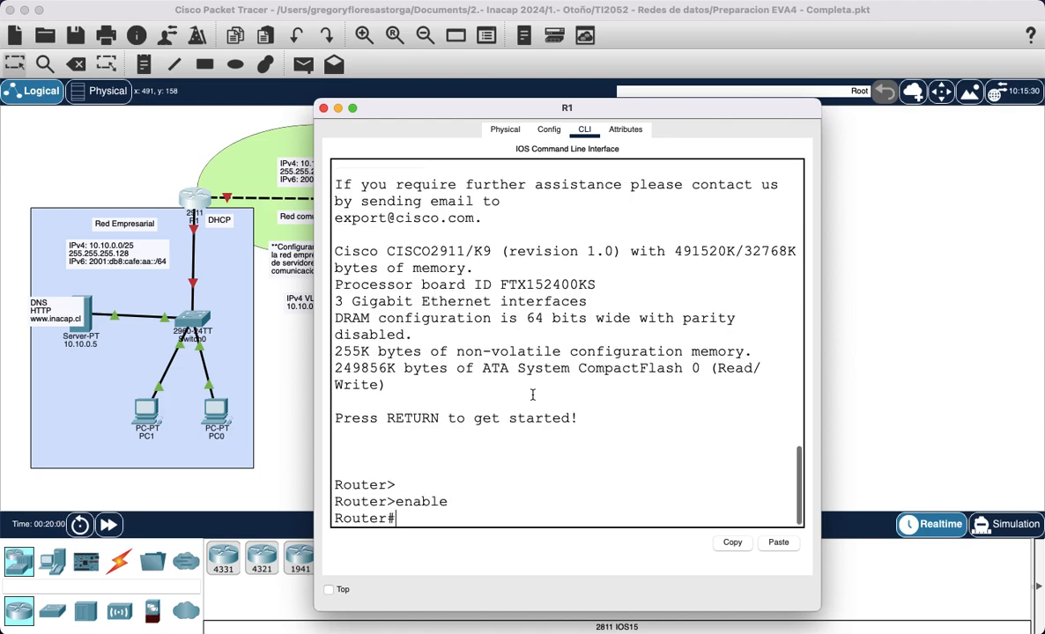
{"action": "type", "text": "configure terminal"}
{"action": "key", "text": "Return"}
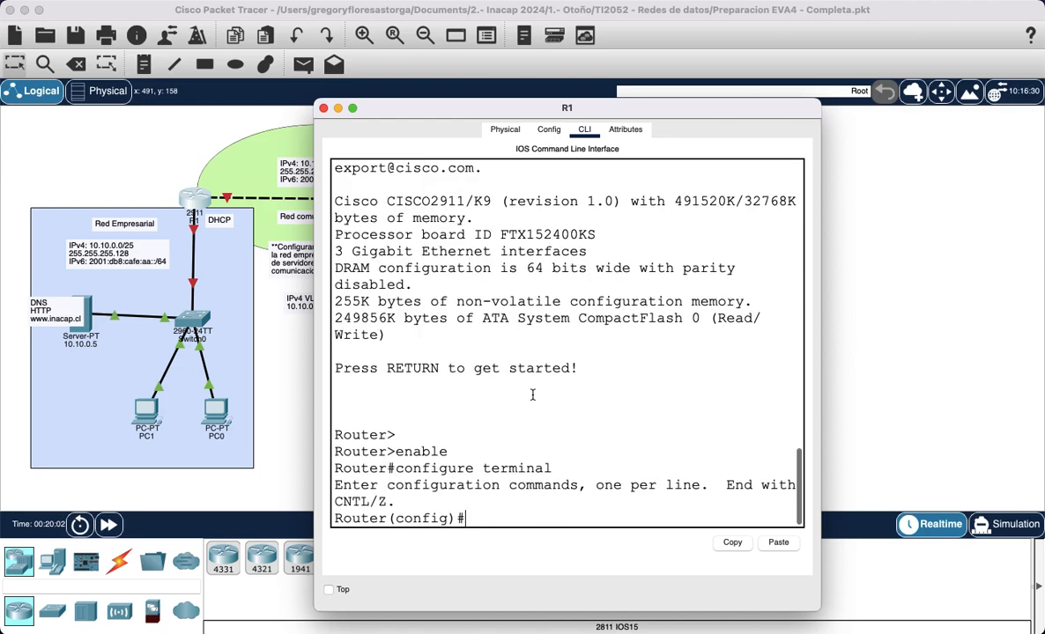
{"action": "type", "text": "hostname R1"}
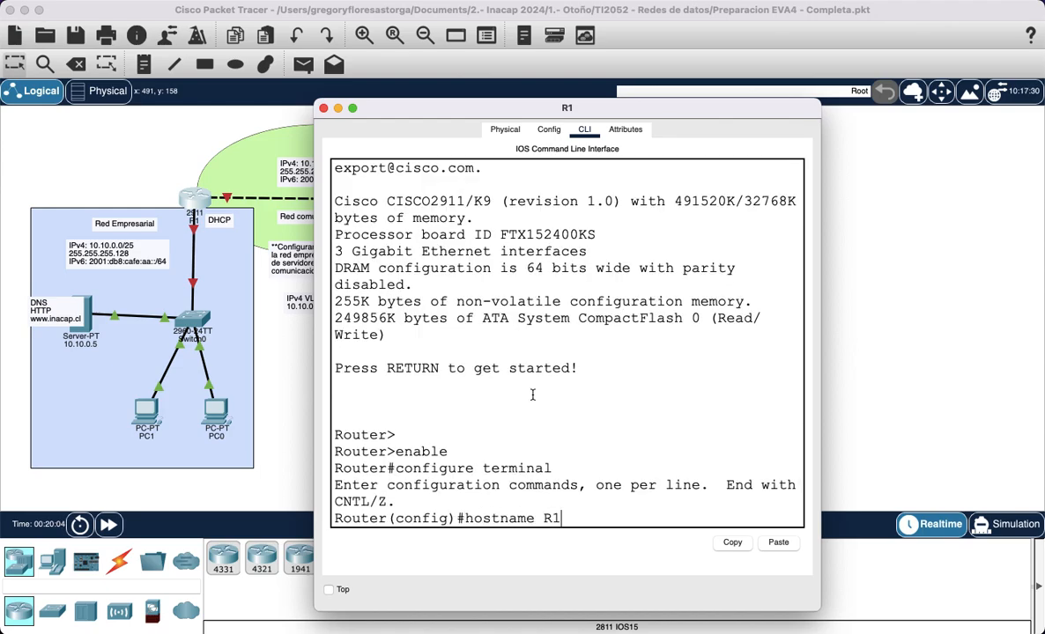
{"action": "key", "text": "Return"}
{"action": "key", "text": "Return"}
Step: Enter configuration of R1's interface g0/1 and give it the description "RED EMPRESARIAL"
{"action": "type", "text": "interface"}
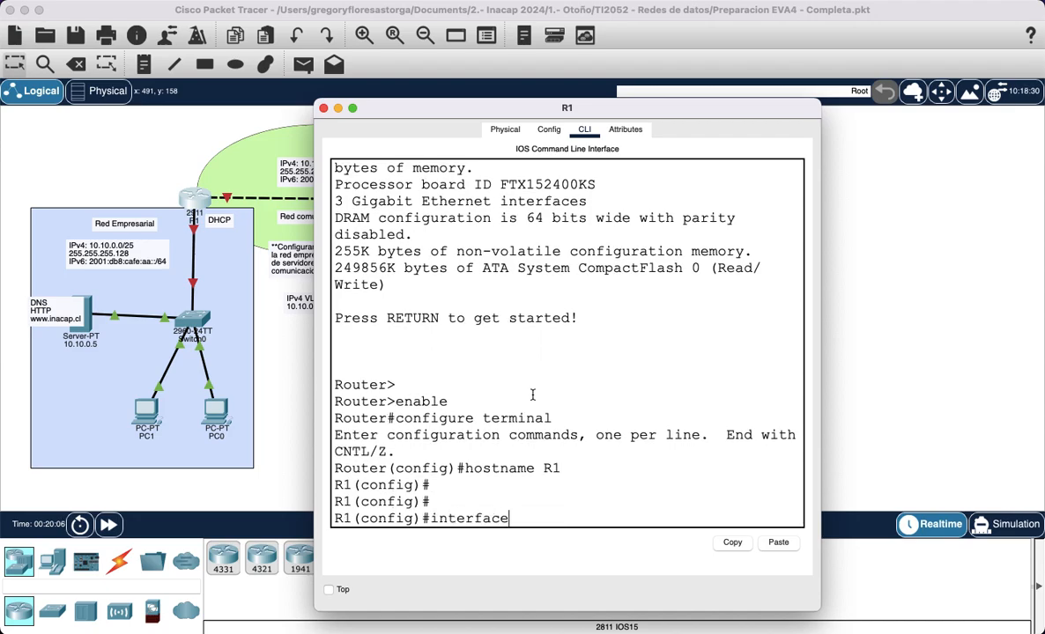
{"action": "type", "text": " g0/1"}
{"action": "key", "text": "Return"}
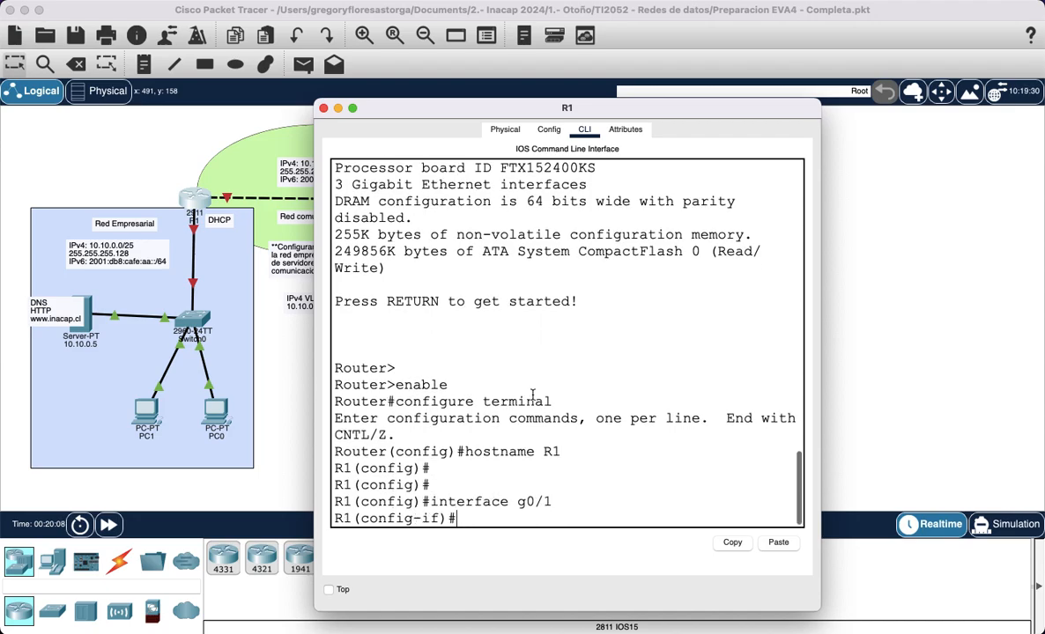
{"action": "type", "text": "i"}
{"action": "key", "text": "BackSpace"}
{"action": "type", "text": "description"}
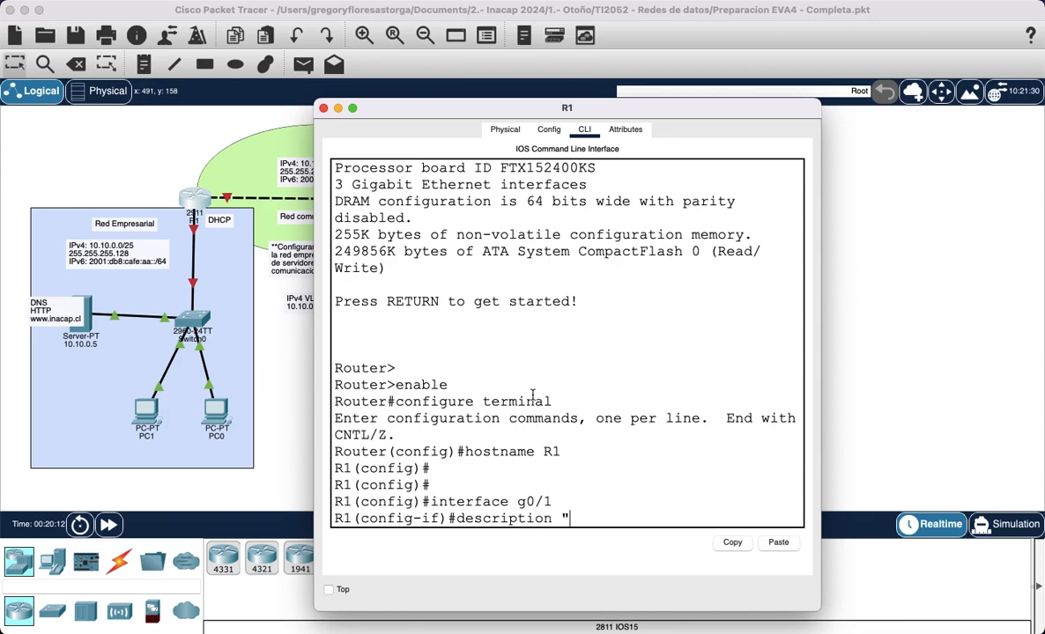
{"action": "type", "text": " \"RED EMPR"}
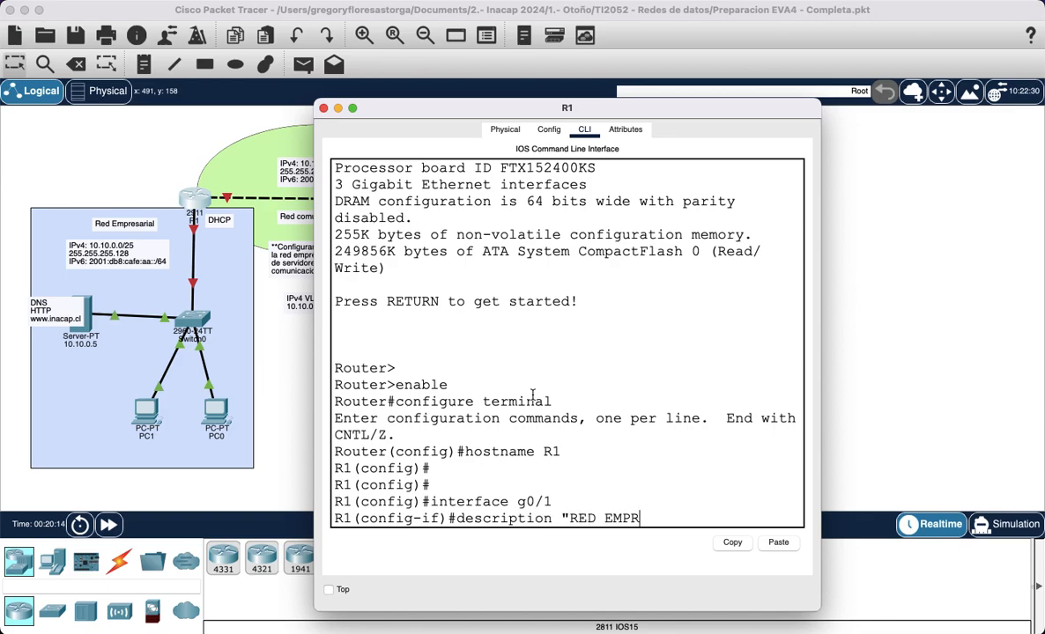
{"action": "type", "text": "ESARIAL"}
{"action": "key", "text": "Return"}
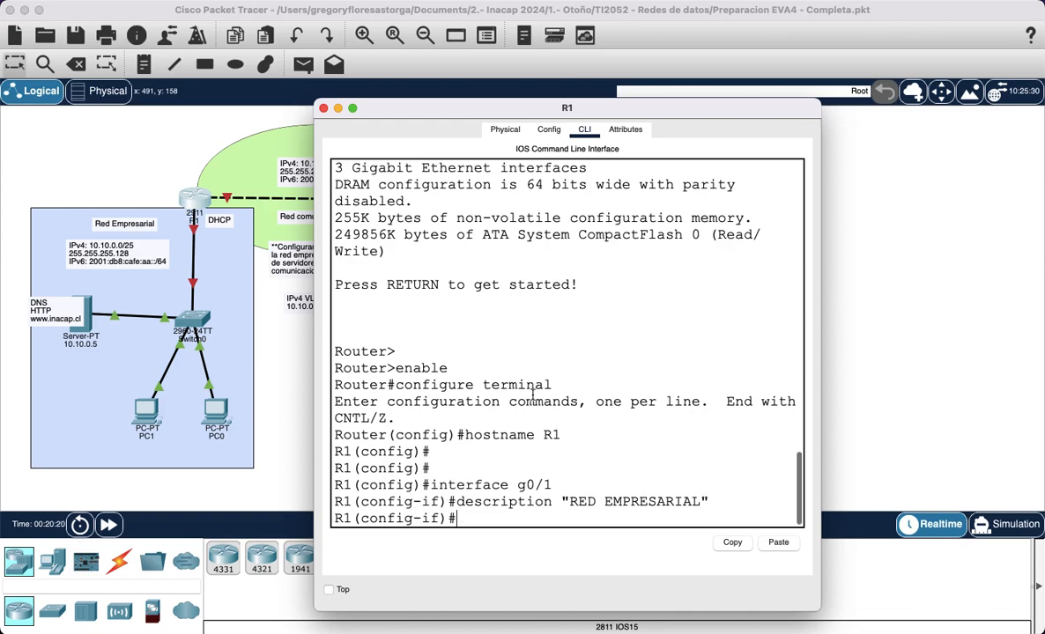
Step: Assign R1's g0/1 interface the IPv4 address 10.10.0.1 with subnet mask 255.255.255.128
{"action": "type", "text": "ip address "}
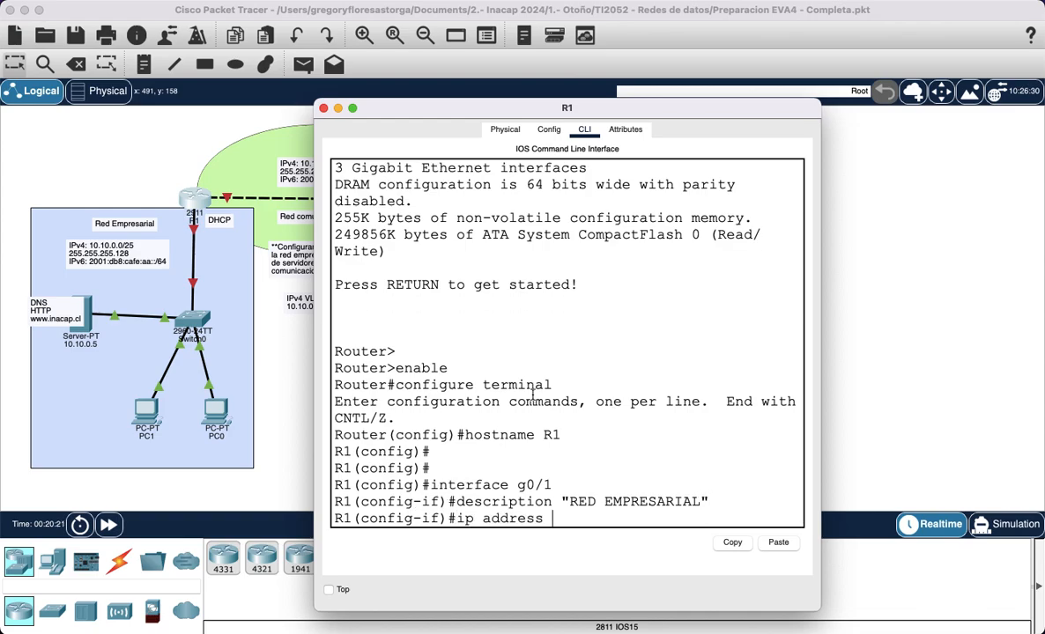
{"action": "type", "text": "10.10.0.1 255.255."}
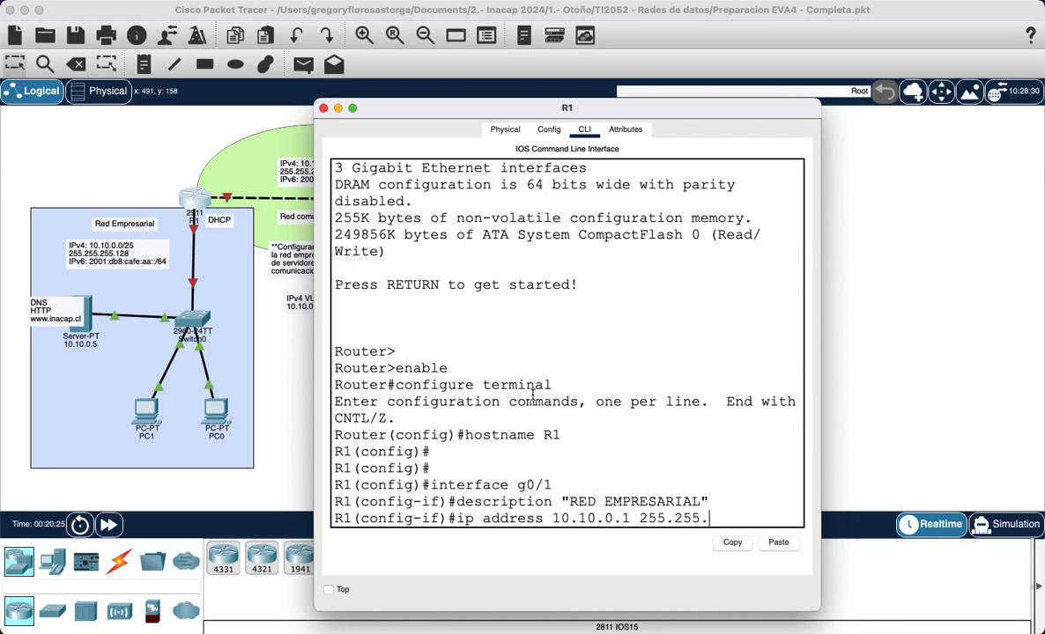
{"action": "type", "text": "255.128"}
{"action": "key", "text": "Return"}
Step: Assign R1's g0/1 interface the IPv6 address 2001:db8:cafe:aa::1/64 and the link-local address fe80::1
{"action": "type", "text": "ipv"}
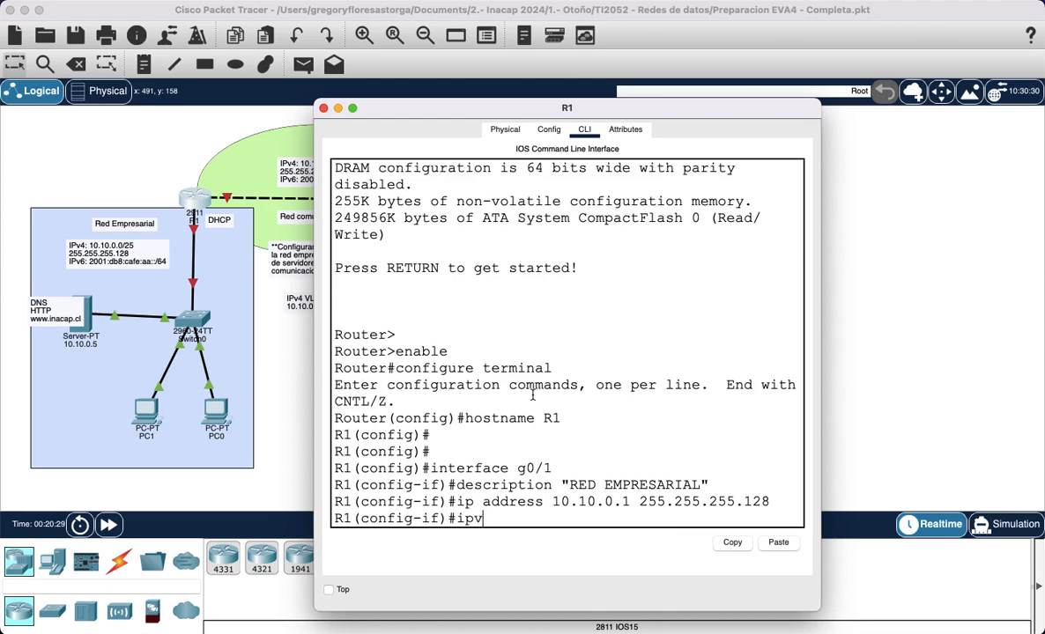
{"action": "type", "text": "6 address 2001:"}
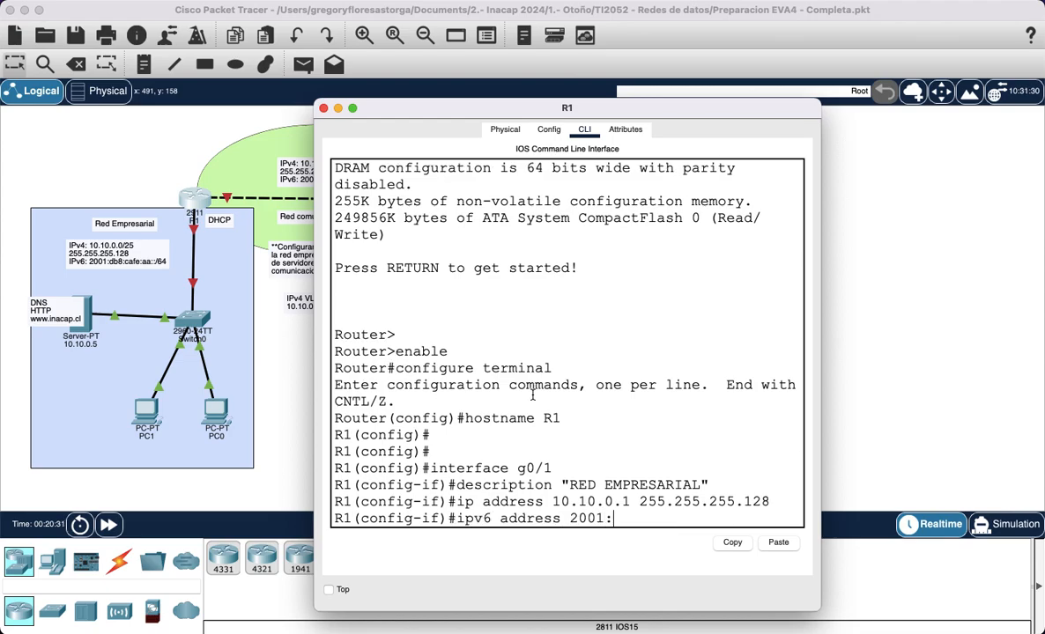
{"action": "type", "text": "db8:cafe:aa"}
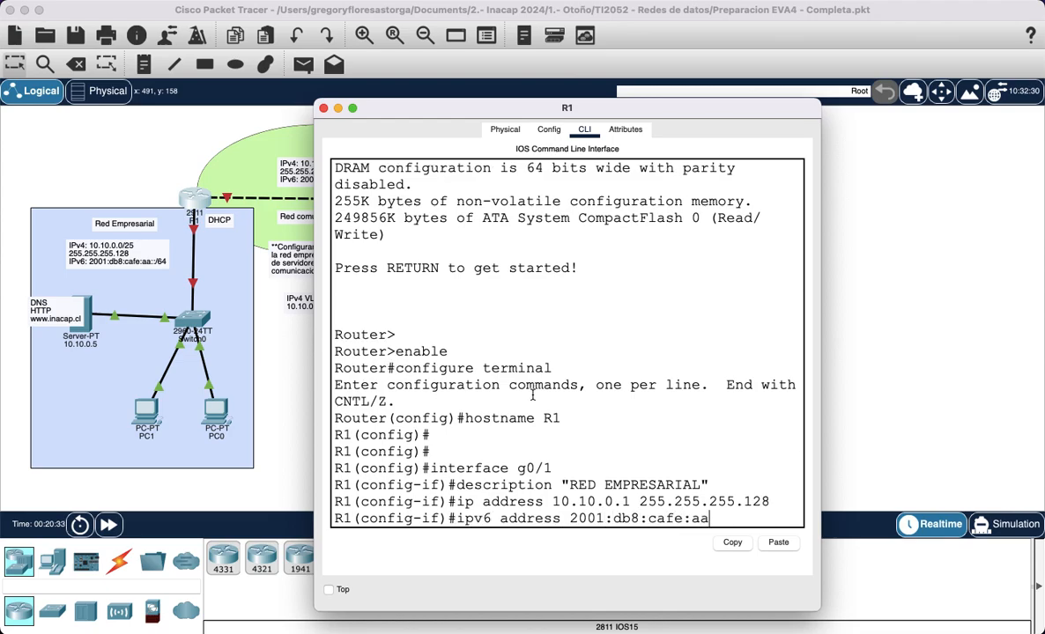
{"action": "type", "text": "::1/64"}
{"action": "key", "text": "Return"}
{"action": "type", "text": "ipv6 addres"}
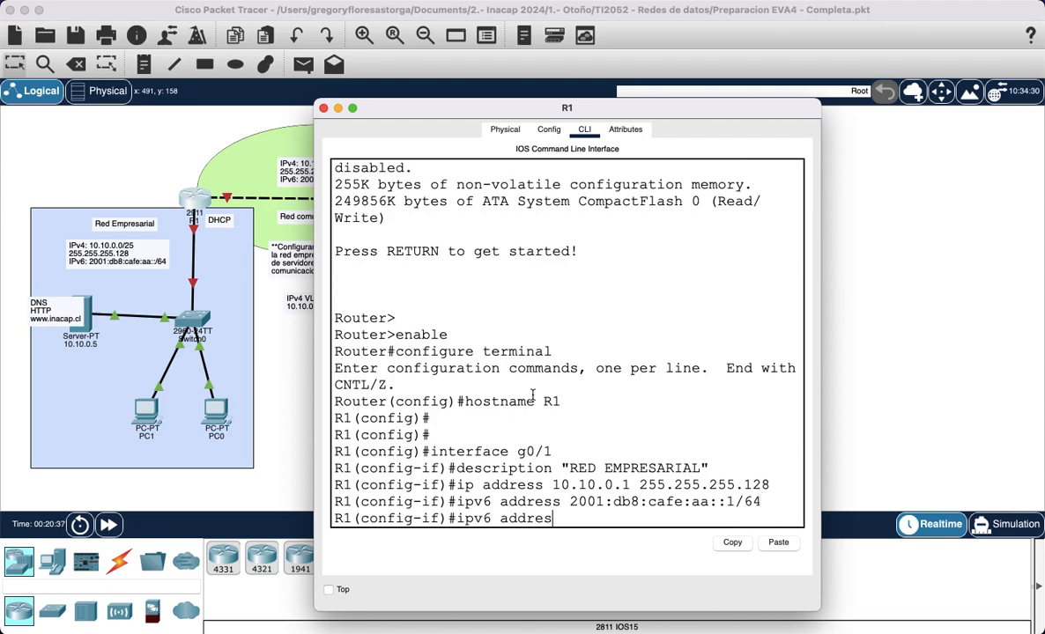
{"action": "type", "text": "s fe80::1 lin"}
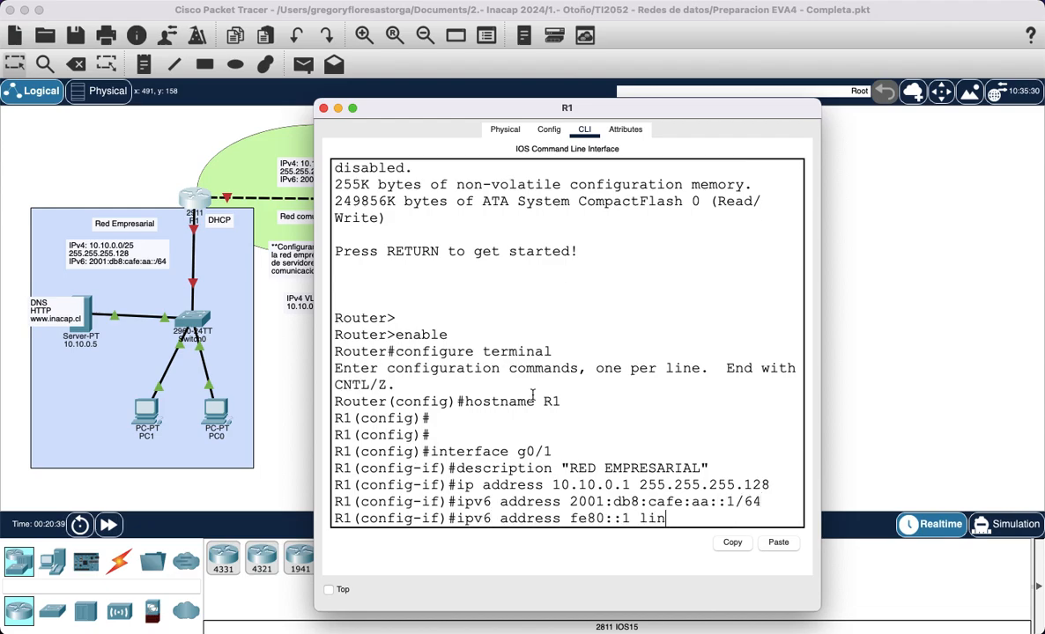
{"action": "type", "text": "k-local"}
{"action": "key", "text": "Return"}
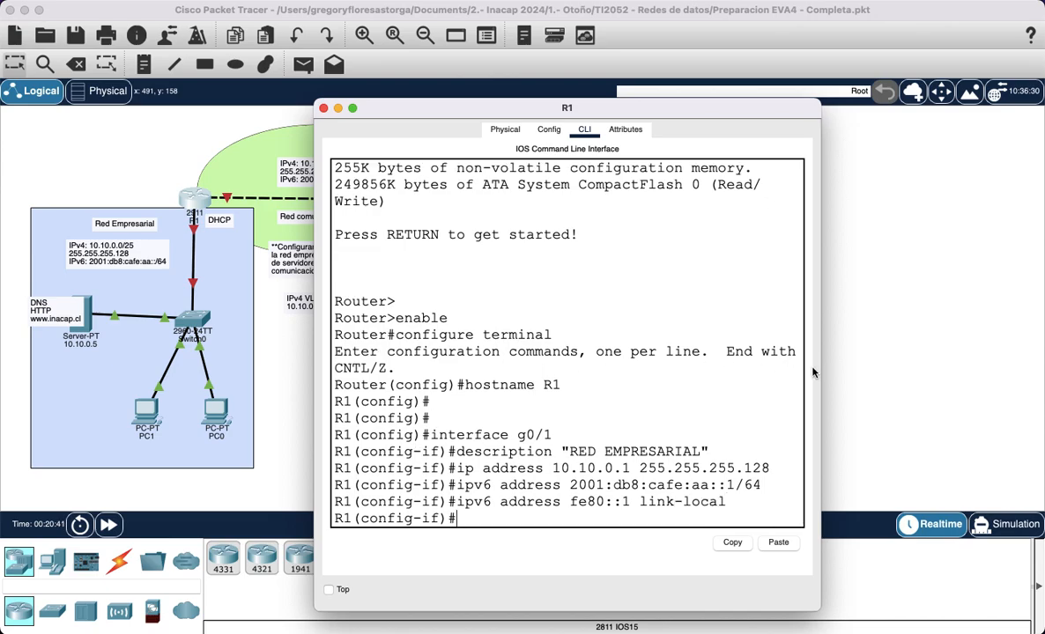
Step: Enable R1's g0/1 interface with no shutdown and return to global configuration mode
{"action": "left_click_drag", "start_coordinate": [822, 358], "coordinate": [891, 291]}
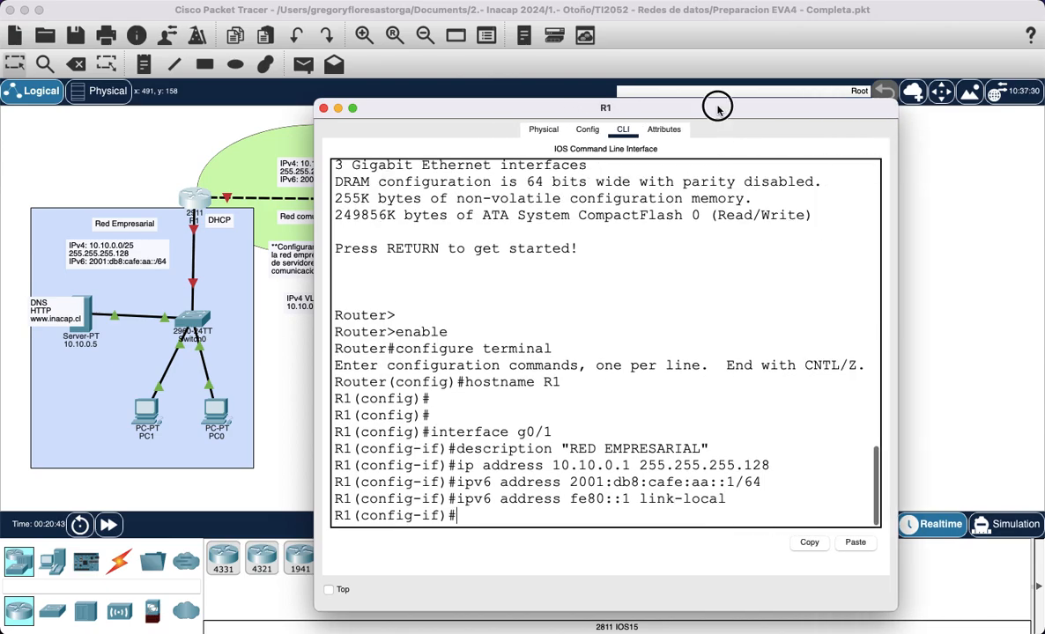
{"action": "left_click_drag", "start_coordinate": [716, 105], "coordinate": [741, 35]}
{"action": "type", "text": "no"}
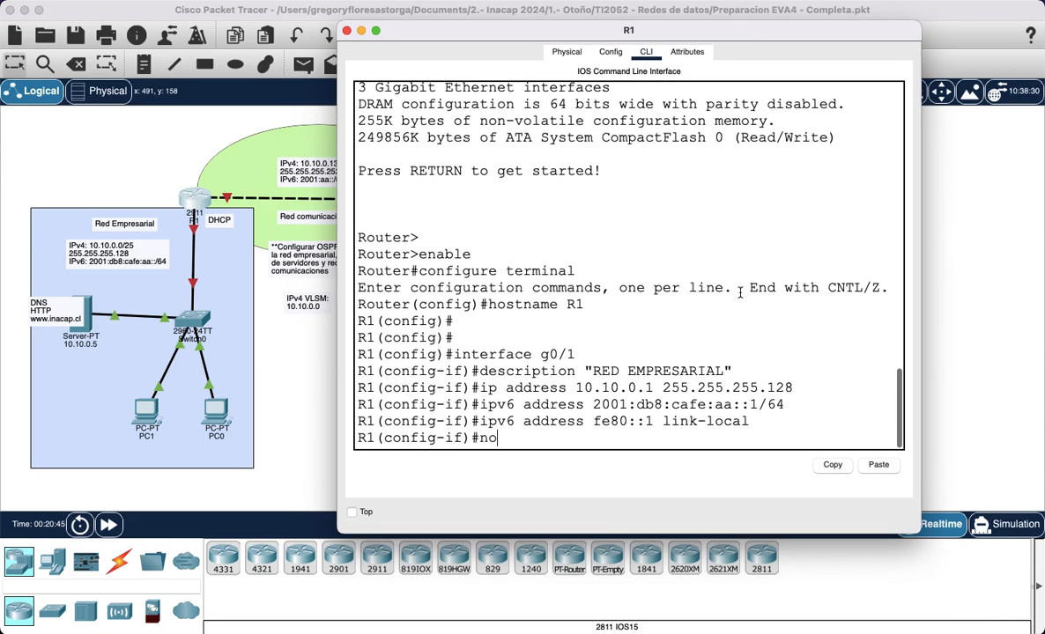
{"action": "type", "text": " shutdown"}
{"action": "key", "text": "Return"}
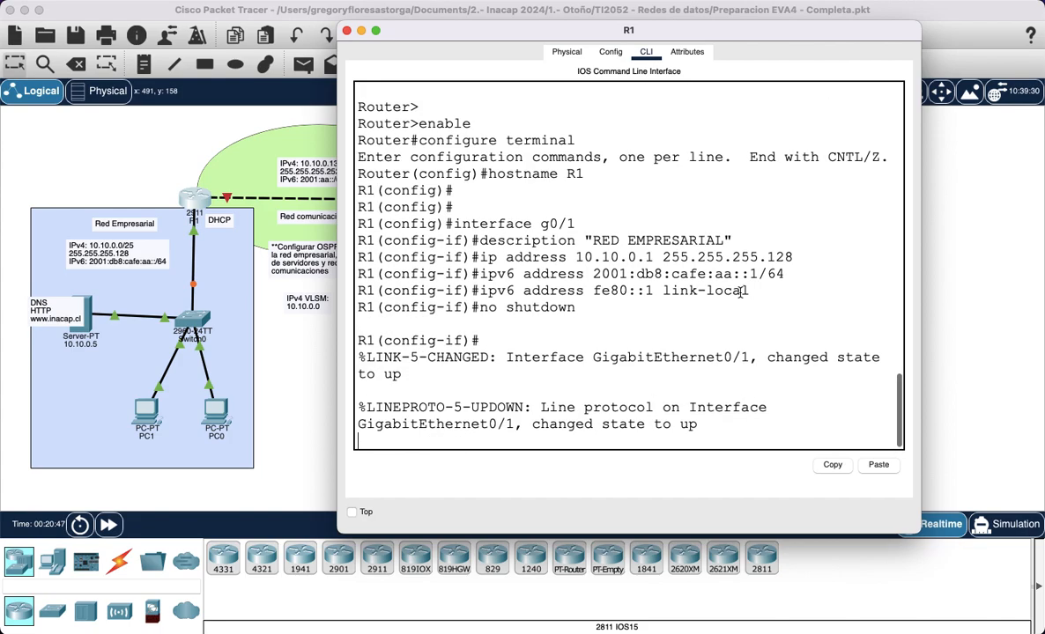
{"action": "type", "text": "exit"}
{"action": "key", "text": "Return"}
{"action": "key", "text": "Return"}
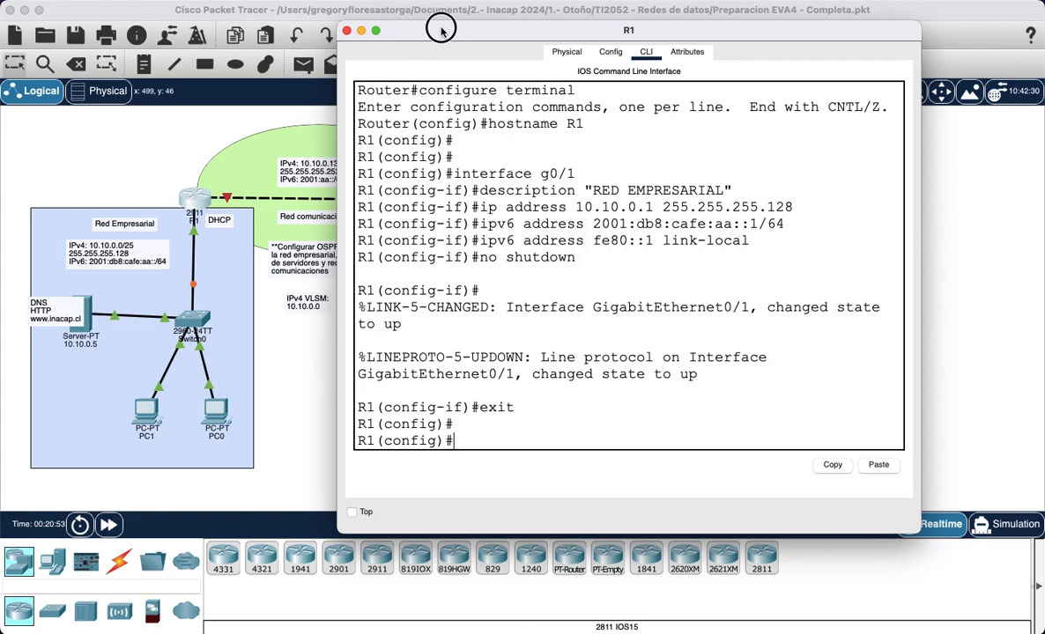
Step: Mark up the R1–R2 link with IPv4 host numbers 137 and 138 and IPv6 host numbers 1 and 2, and clear the markings
{"action": "left_click_drag", "start_coordinate": [445, 28], "coordinate": [538, 17]}
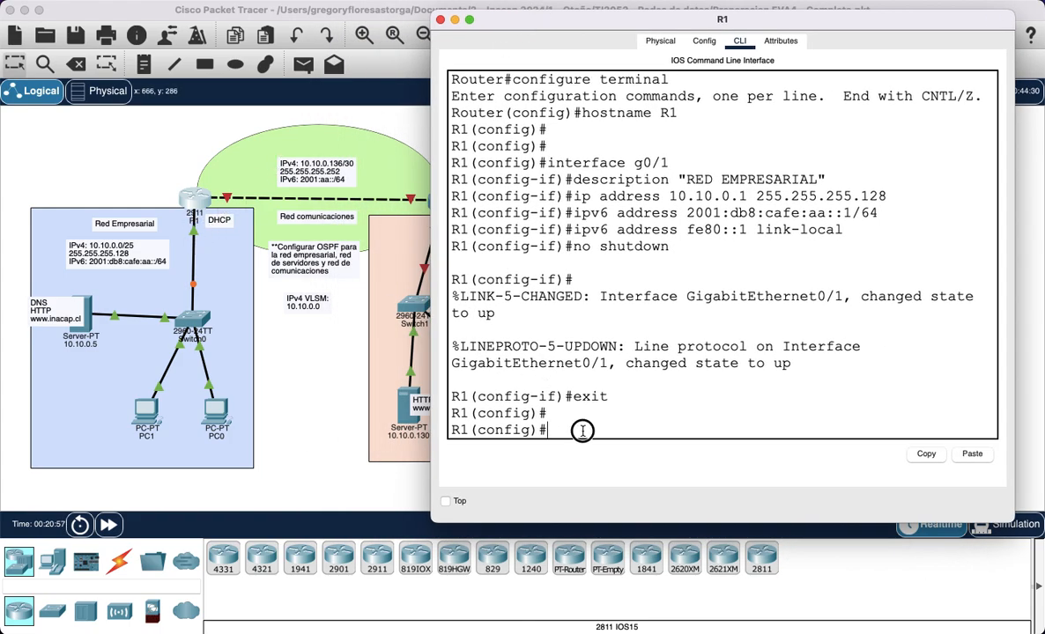
{"action": "left_click", "coordinate": [148, 157]}
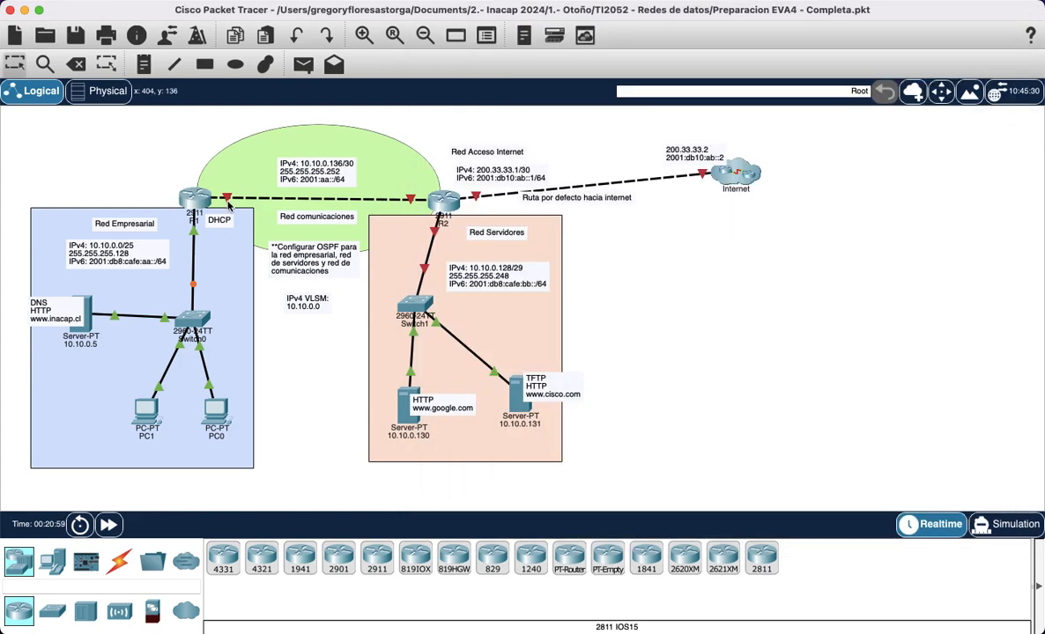
{"action": "mouse_move", "coordinate": [228, 200]}
{"action": "key", "text": "alt+Tab"}
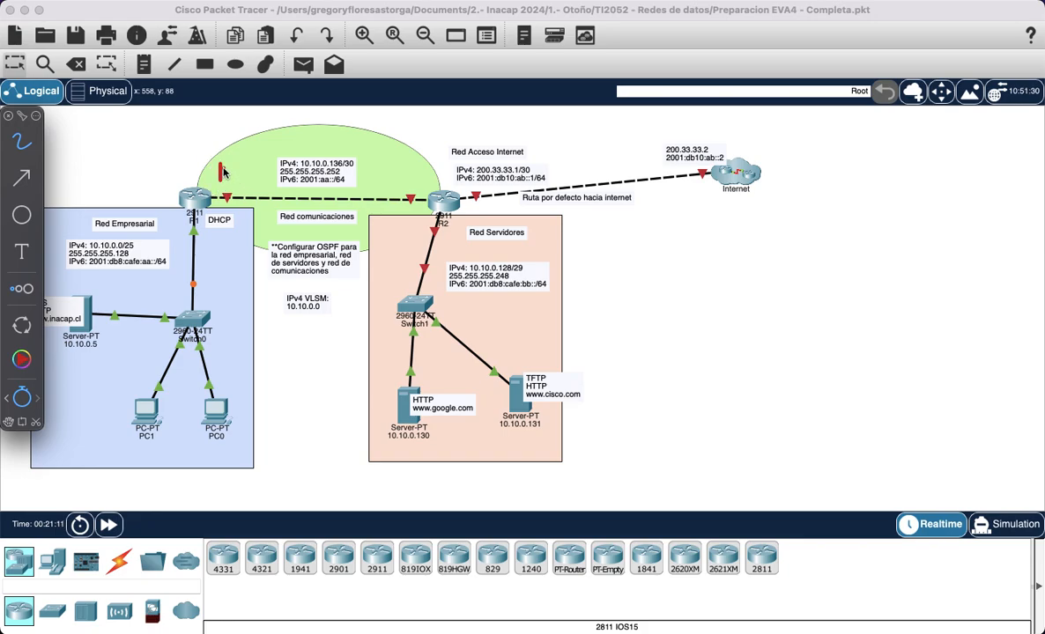
{"action": "left_click_drag", "start_coordinate": [220, 172], "coordinate": [260, 179]}
{"action": "mouse_move", "coordinate": [380, 168]}
{"action": "left_mouse_down"}
{"action": "mouse_move", "coordinate": [383, 182]}
{"action": "mouse_move", "coordinate": [393, 171]}
{"action": "mouse_move", "coordinate": [390, 183]}
{"action": "mouse_move", "coordinate": [406, 167]}
{"action": "left_mouse_up"}
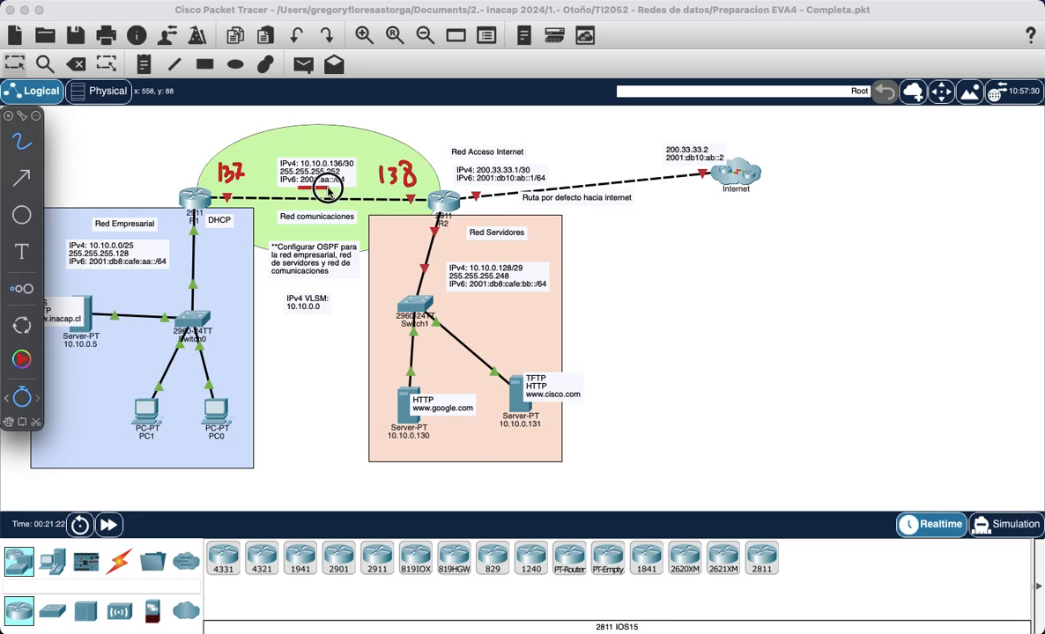
{"action": "left_click_drag", "start_coordinate": [298, 188], "coordinate": [342, 189]}
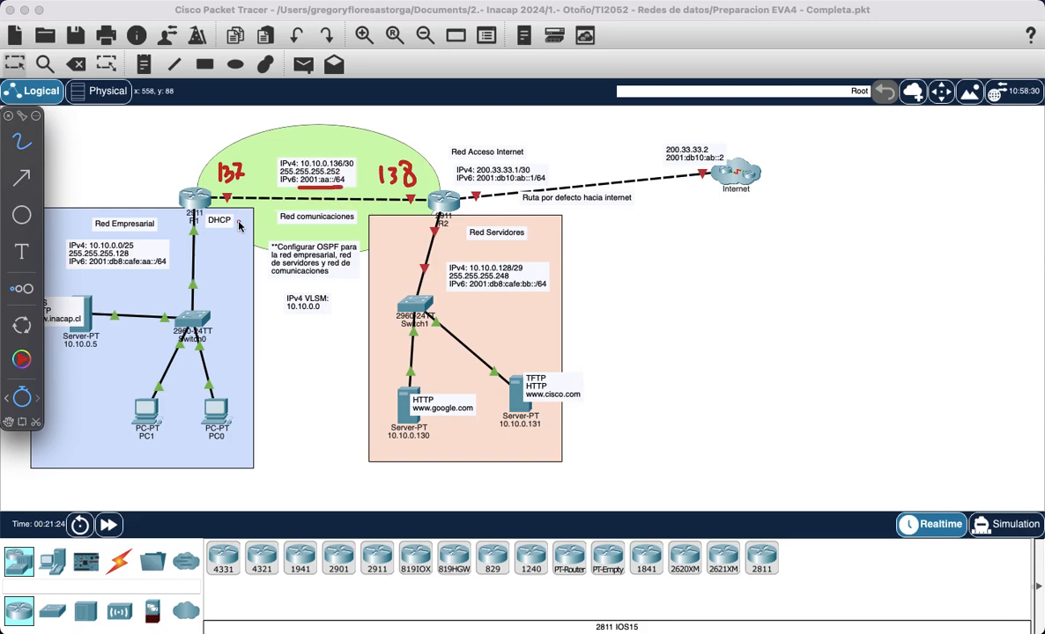
{"action": "left_click", "coordinate": [238, 220]}
{"action": "left_click_drag", "start_coordinate": [251, 199], "coordinate": [258, 234]}
{"action": "left_click_drag", "start_coordinate": [397, 210], "coordinate": [410, 226]}
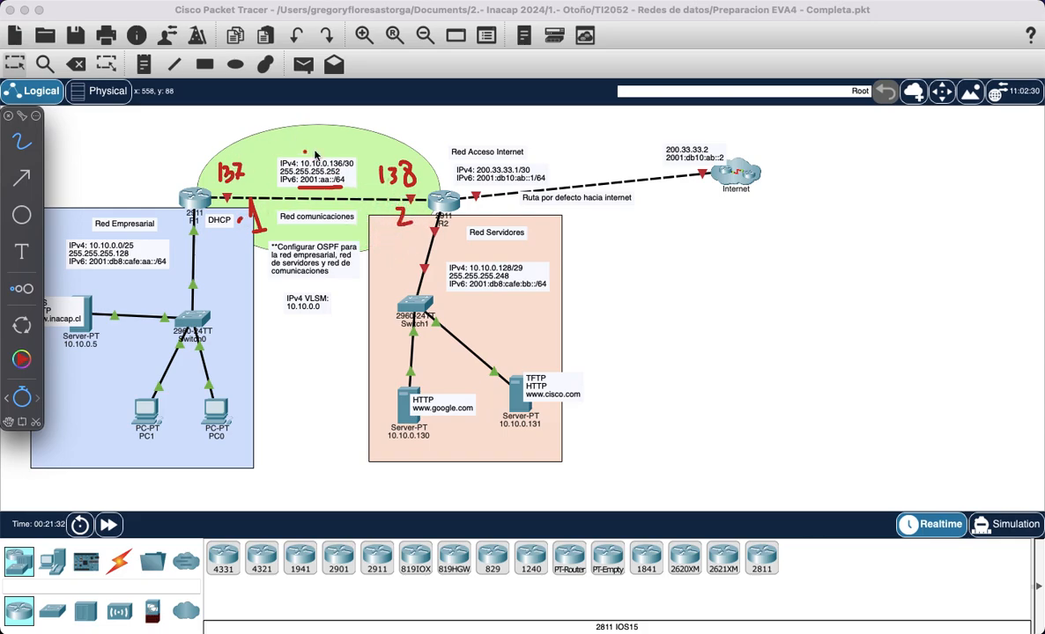
{"action": "left_click", "coordinate": [211, 142]}
{"action": "key", "text": "Escape"}
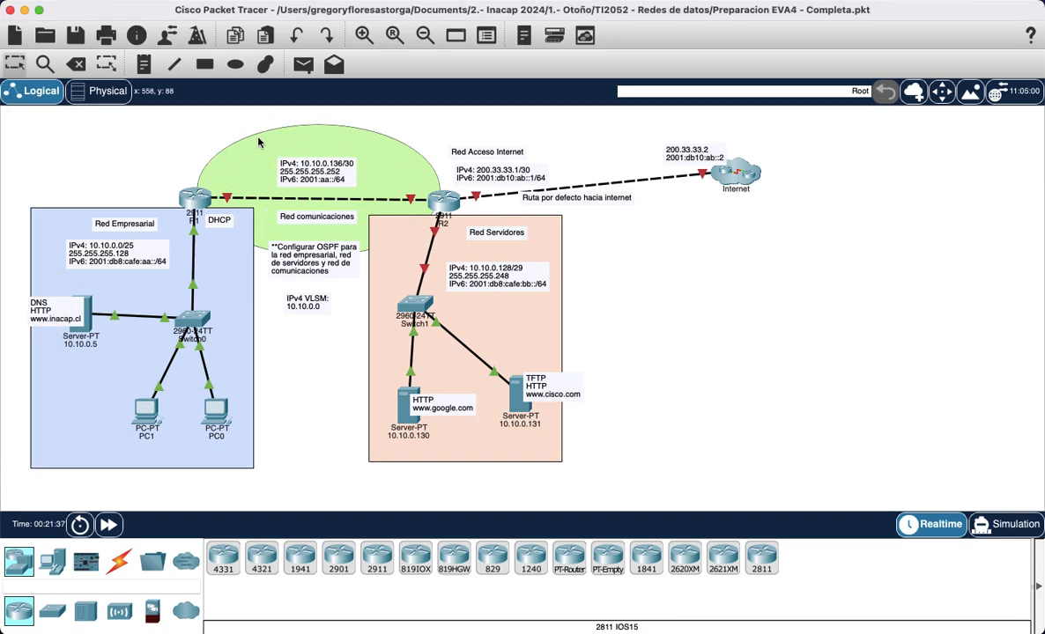
Step: Enter configuration of R1's interface g0/0 towards R2 and give it the description "Hacia R2"
{"action": "left_click", "coordinate": [199, 200]}
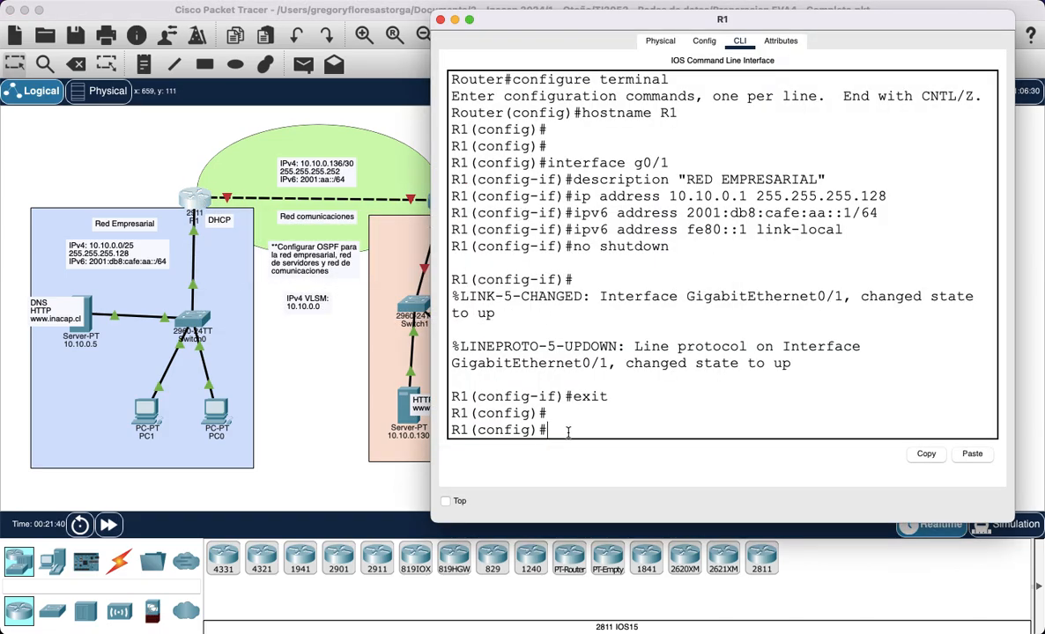
{"action": "key", "text": "Return"}
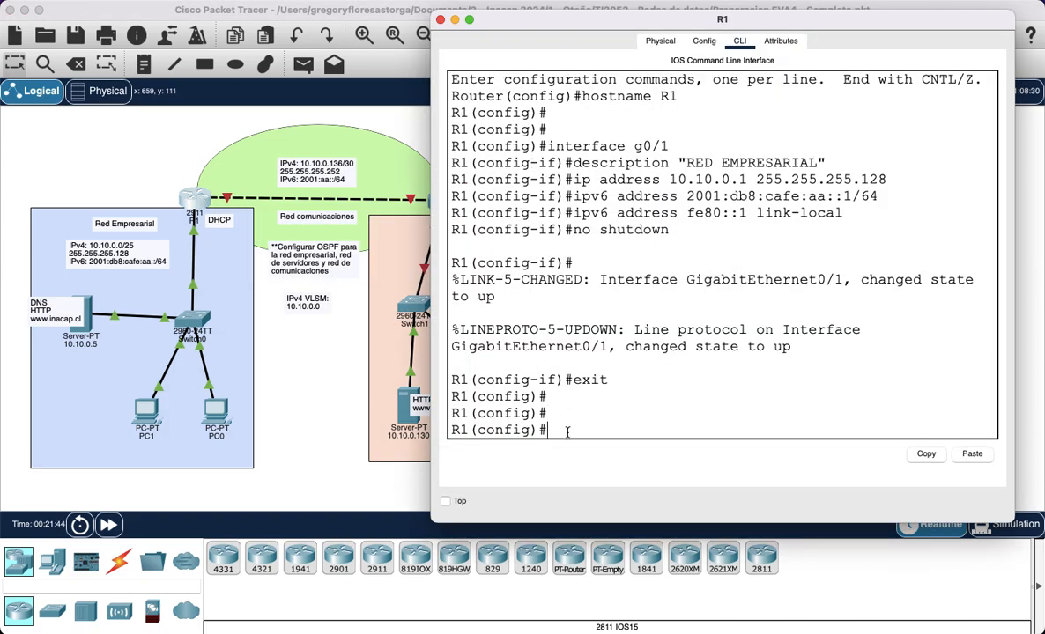
{"action": "left_click", "coordinate": [163, 158]}
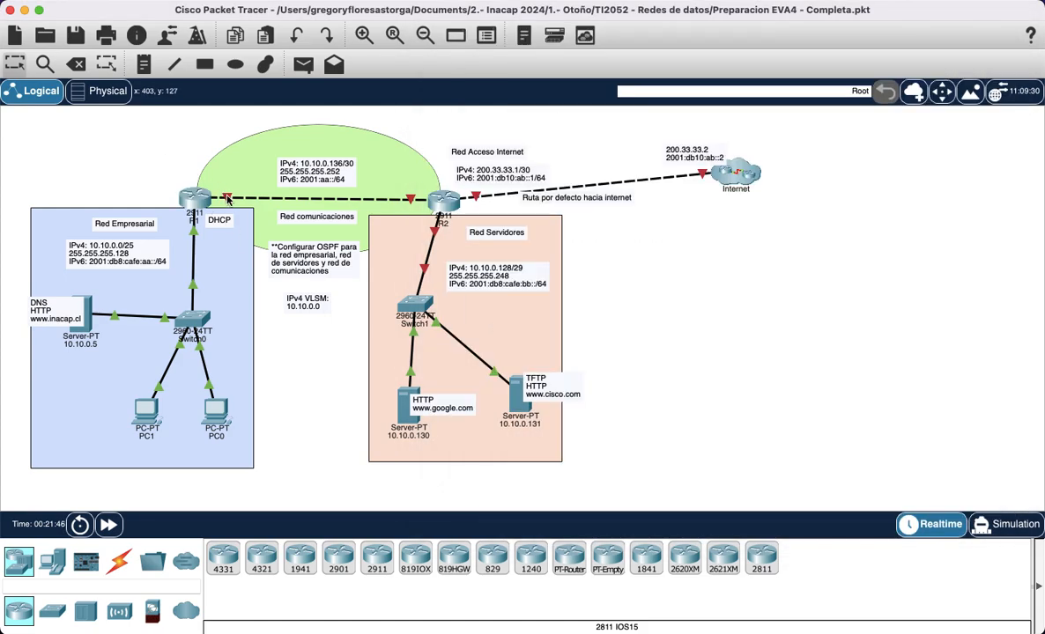
{"action": "left_click", "coordinate": [186, 194]}
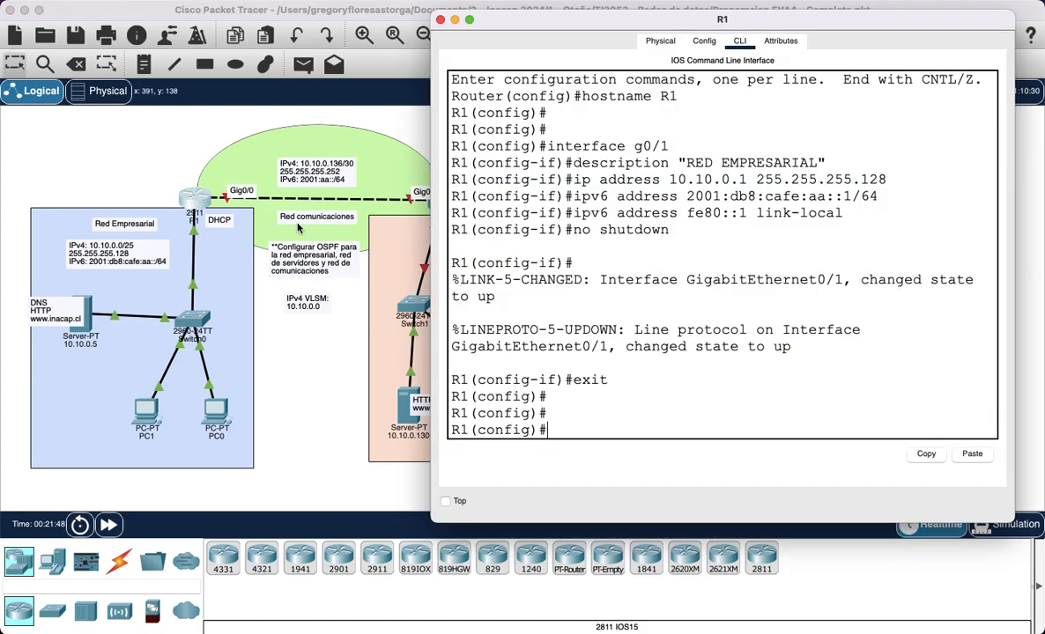
{"action": "key", "text": "Return"}
{"action": "type", "text": "interface "}
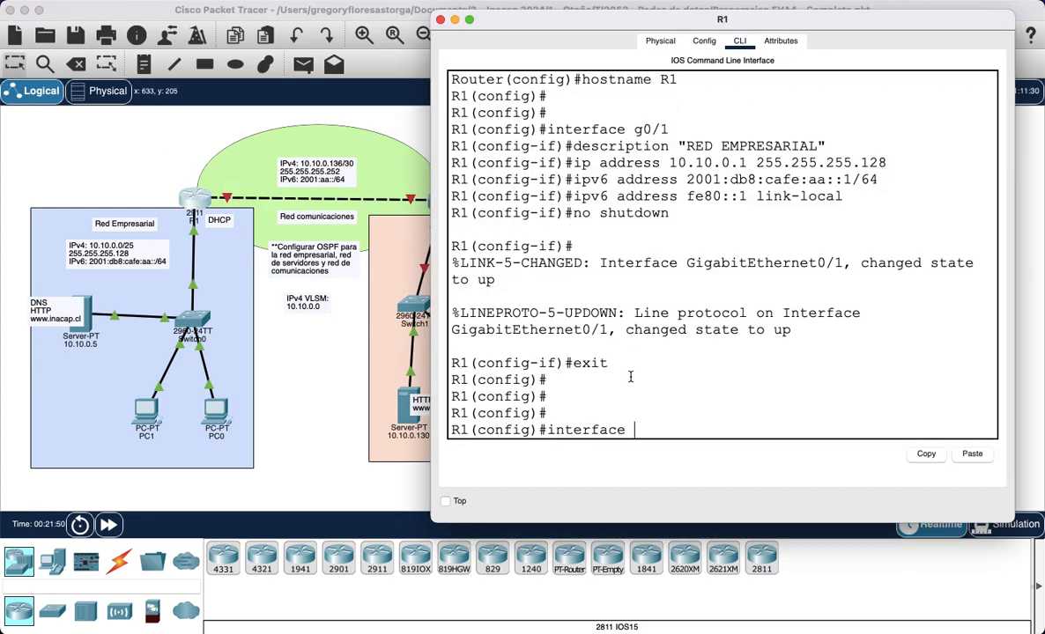
{"action": "type", "text": "g0/0"}
{"action": "key", "text": "Return"}
{"action": "type", "text": "description"}
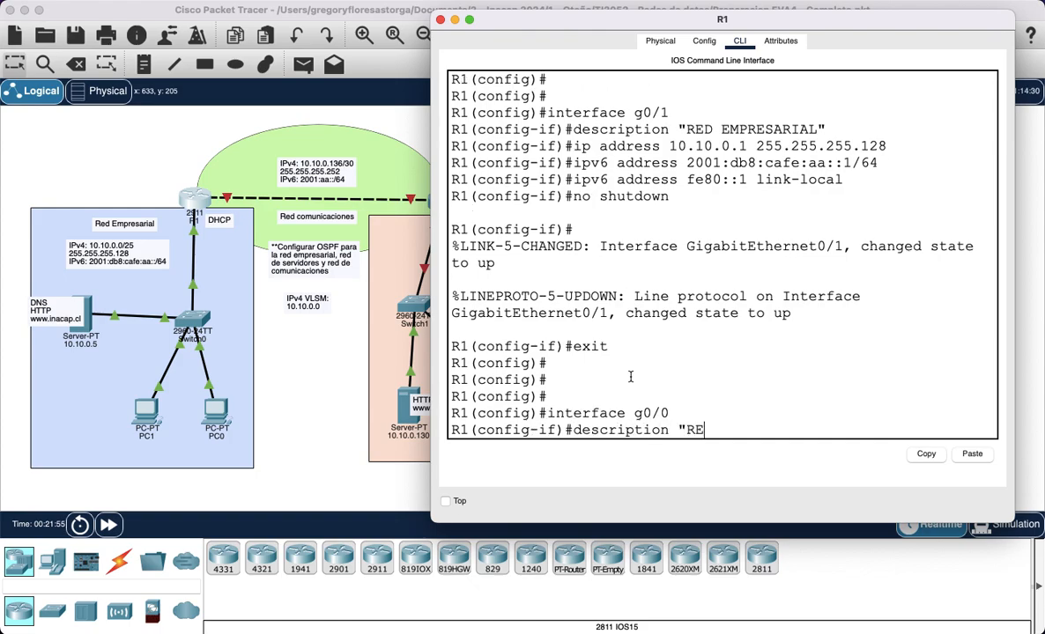
{"action": "type", "text": "\"Hacia R2\""}
{"action": "key", "text": "Return"}
Step: Assign R1's g0/0 interface the IPv4 address 10.10.0.137 with subnet mask 255.255.255.252
{"action": "type", "text": "ip address"}
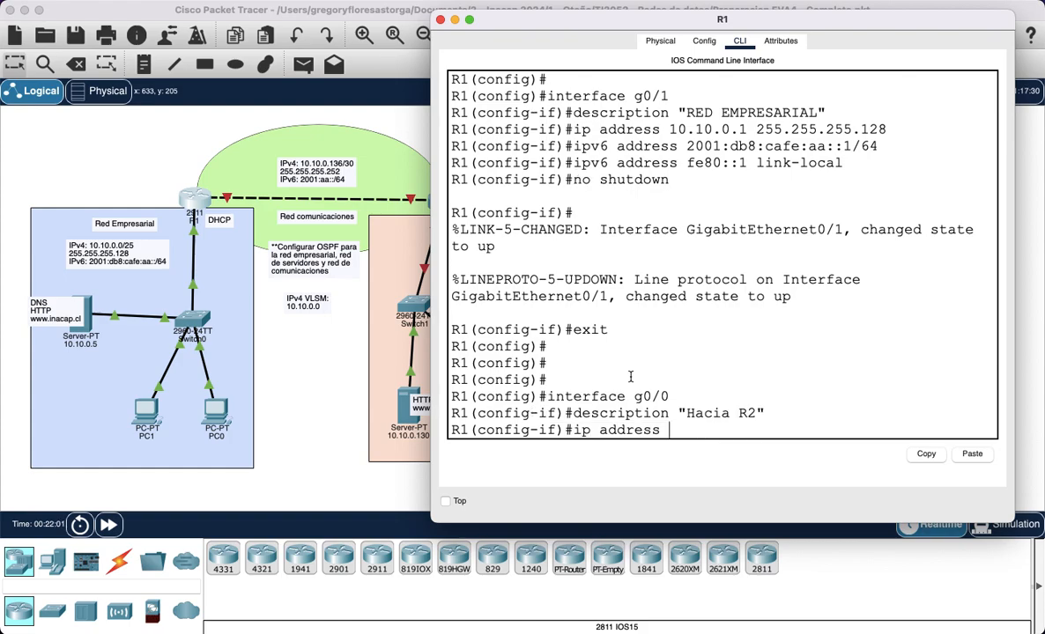
{"action": "type", "text": " 10.10.0.137 2"}
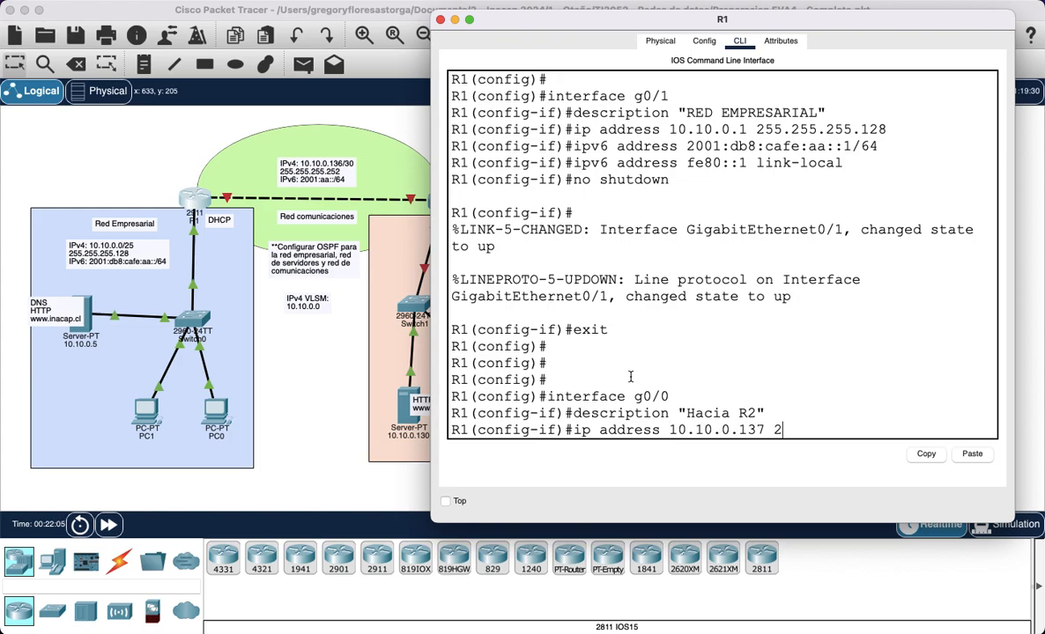
{"action": "type", "text": "55.25"}
{"action": "key", "text": "BackSpace"}
{"action": "key", "text": "BackSpace"}
{"action": "key", "text": "BackSpace"}
{"action": "type", "text": "5.255.255.252"}
{"action": "key", "text": "Return"}
Step: Assign R1's g0/0 interface the IPv6 address 2001:aa::1/64 and the link-local address fe80::1
{"action": "type", "text": "ipv6 address fe8"}
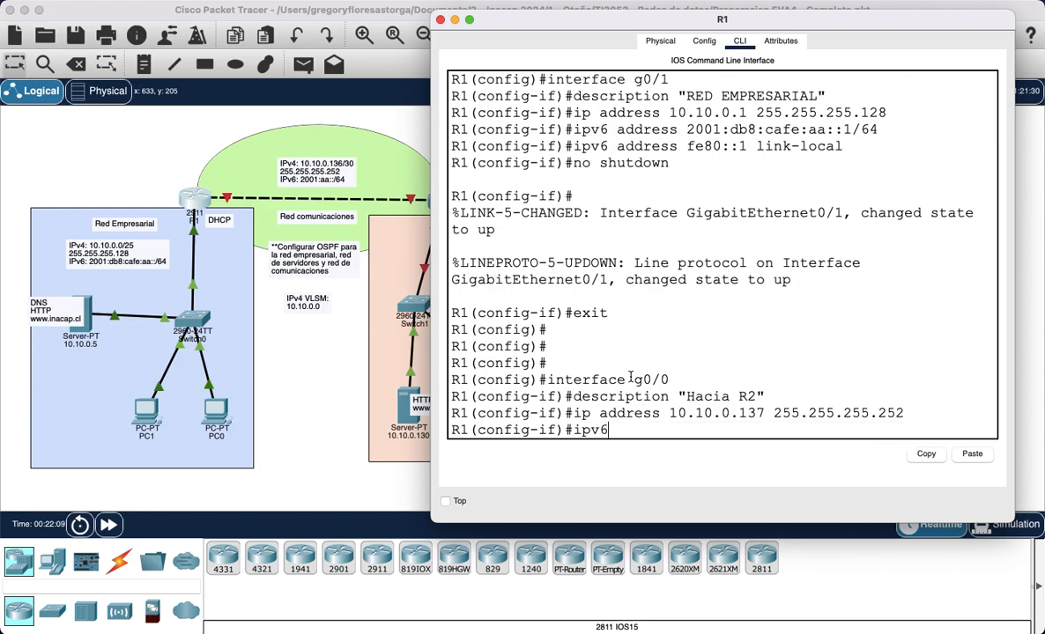
{"action": "key", "text": "BackSpace"}
{"action": "key", "text": "BackSpace"}
{"action": "key", "text": "BackSpace"}
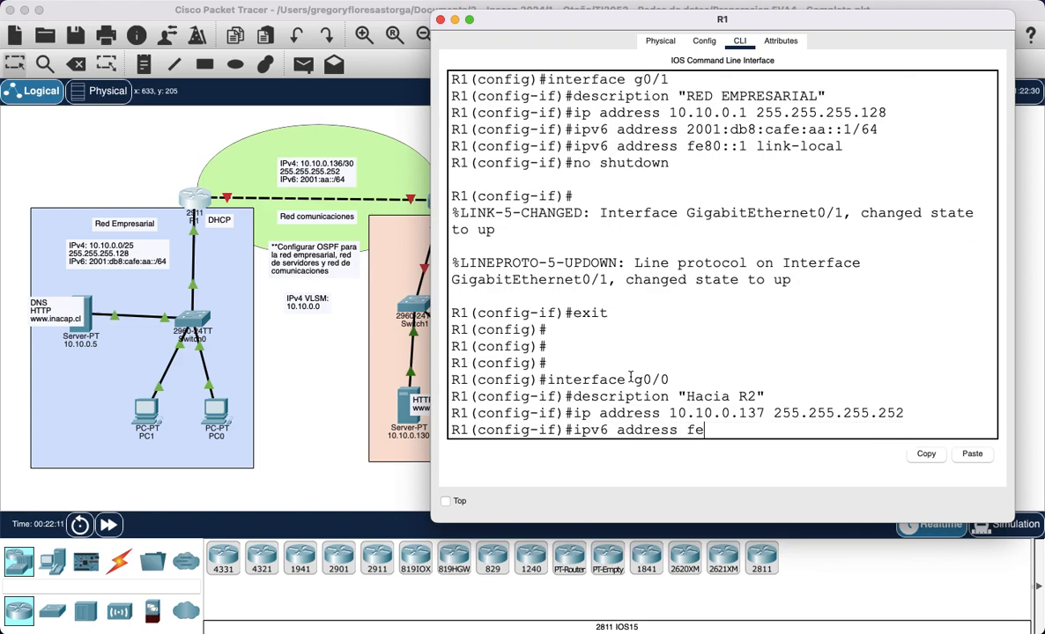
{"action": "type", "text": "201"}
{"action": "type", "text": "1:"}
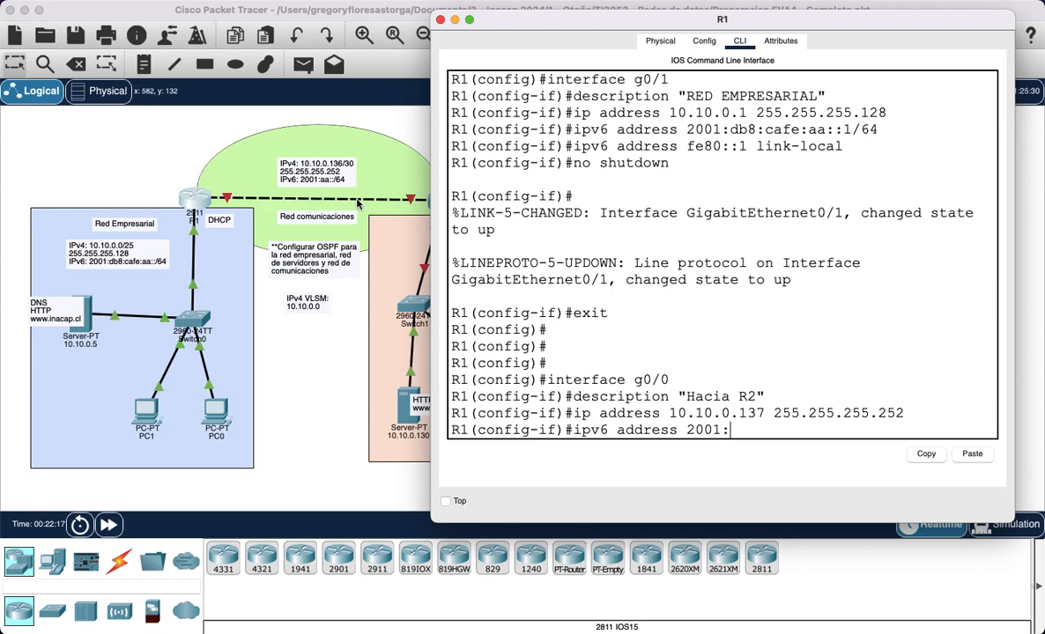
{"action": "type", "text": "aa::1/64"}
{"action": "key", "text": "Return"}
{"action": "type", "text": "ipv6 "}
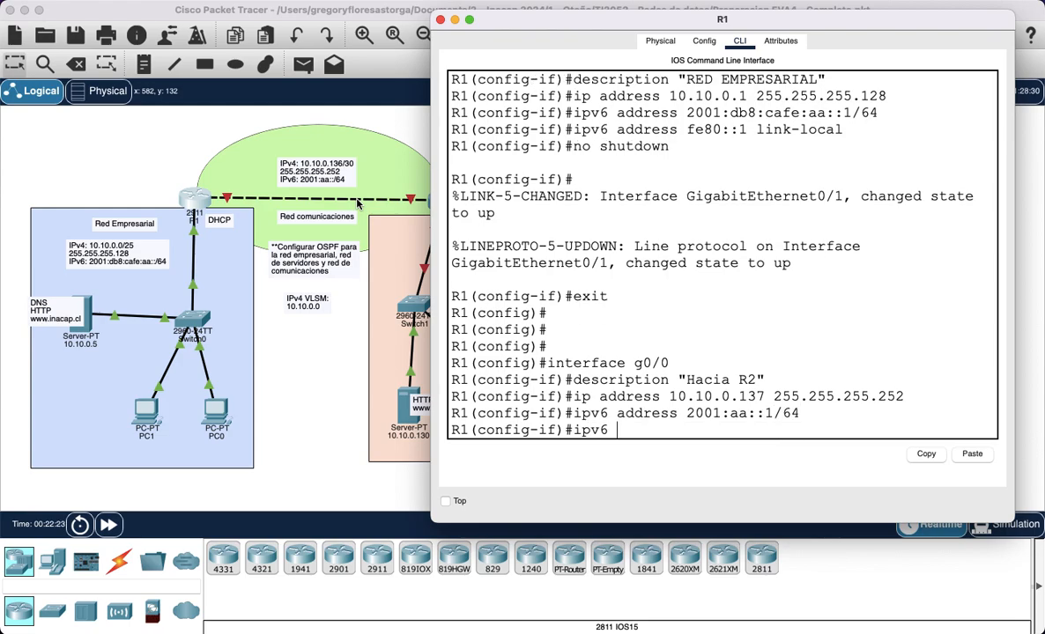
{"action": "type", "text": "address fe80:"}
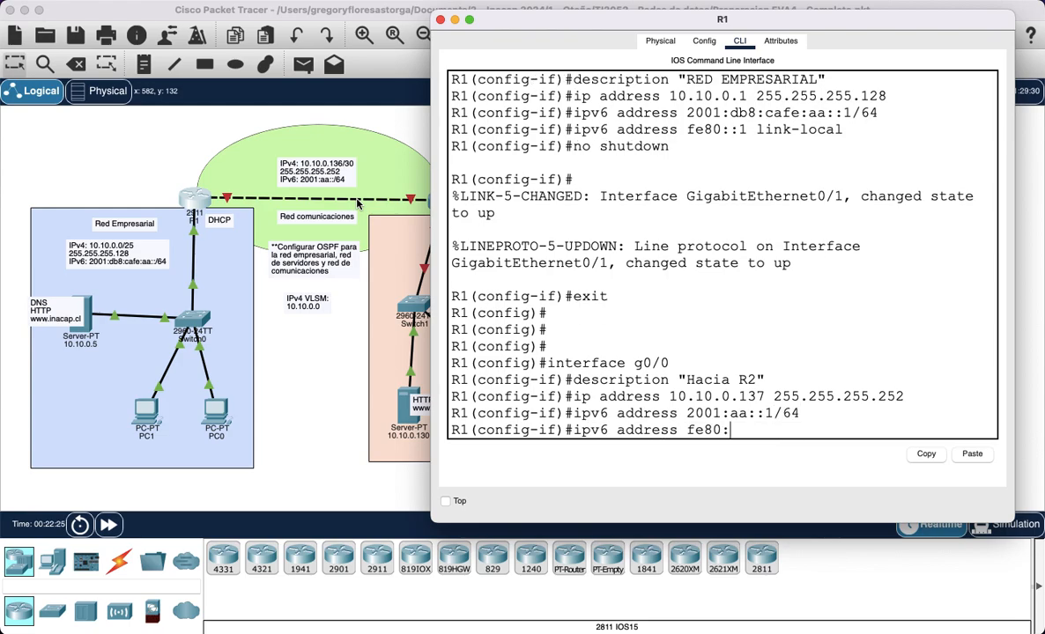
{"action": "type", "text": ":1 link-local"}
{"action": "key", "text": "Return"}
Step: Enable R1's g0/0 interface with no shutdown and return to global configuration mode
{"action": "type", "text": "no sh"}
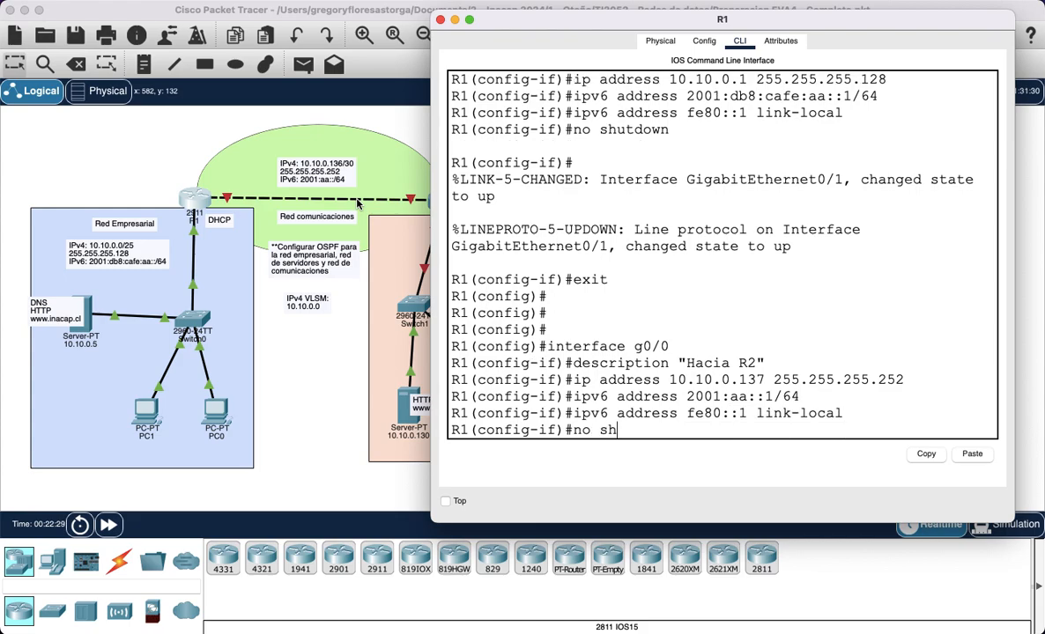
{"action": "type", "text": "utdown"}
{"action": "key", "text": "Return"}
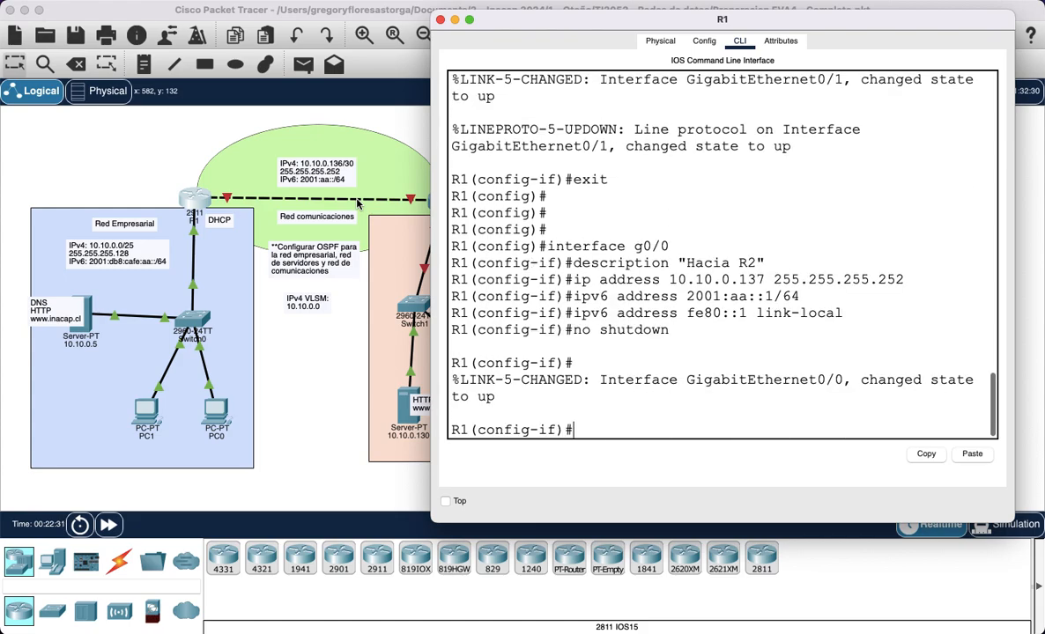
{"action": "type", "text": "exit"}
{"action": "key", "text": "Return"}
{"action": "key", "text": "Return"}
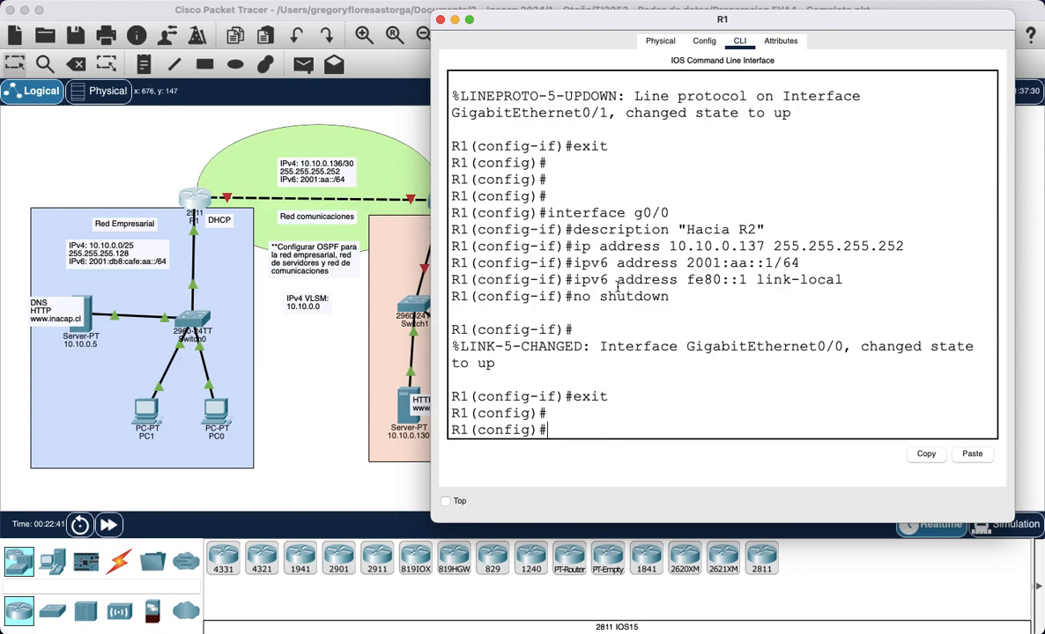
Step: Create OSPF process 1 on R1 with router ID 1.1.1.1 and return to global configuration mode
{"action": "scroll", "coordinate": [603, 278], "scroll_direction": "up", "scroll_amount": 6}
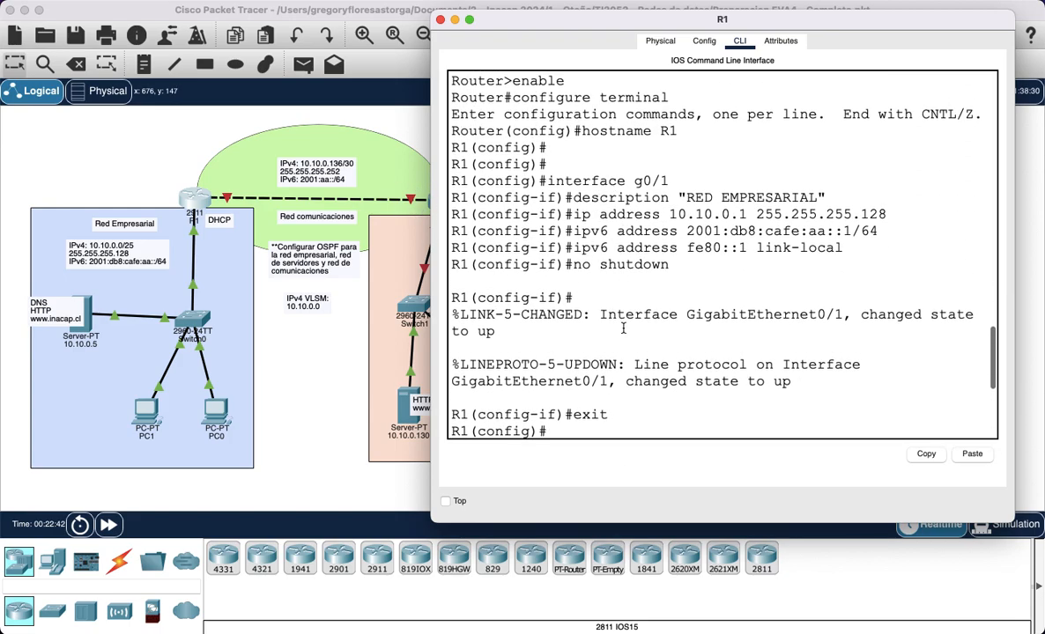
{"action": "scroll", "coordinate": [623, 328], "scroll_direction": "down", "scroll_amount": 6}
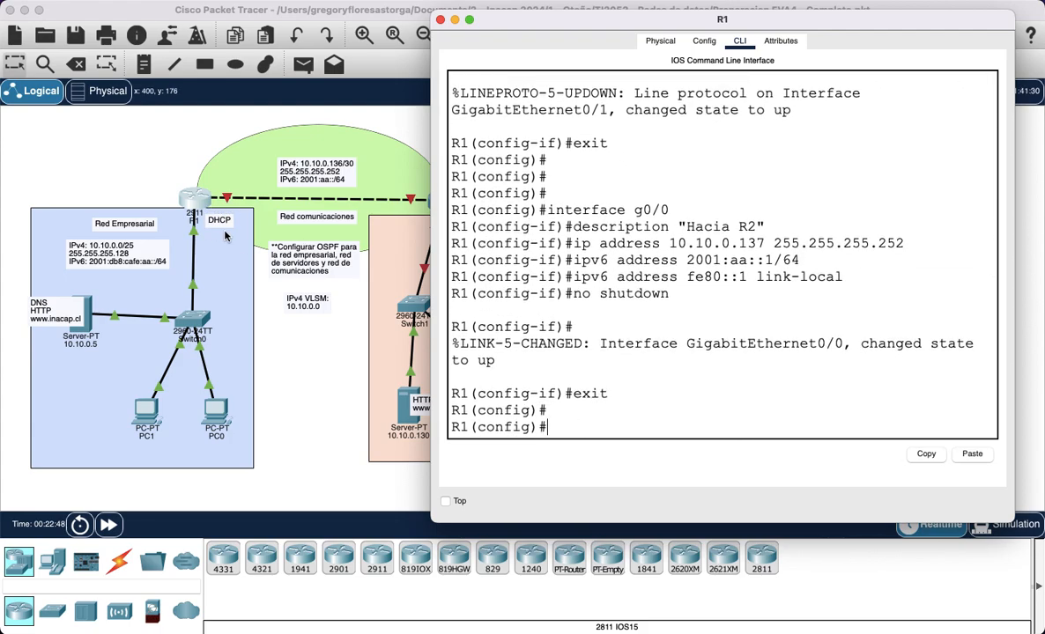
{"action": "key", "text": "Return"}
{"action": "type", "text": "r"}
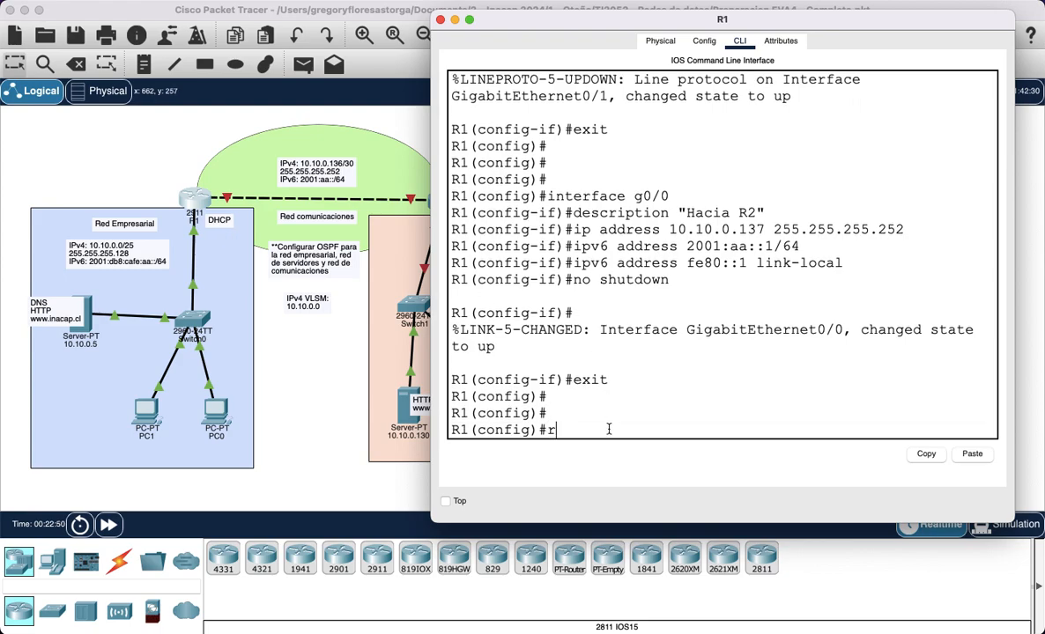
{"action": "type", "text": "outer ospf 1"}
{"action": "double_click", "coordinate": [655, 430]}
{"action": "key", "text": "Return"}
{"action": "type", "text": "router-"}
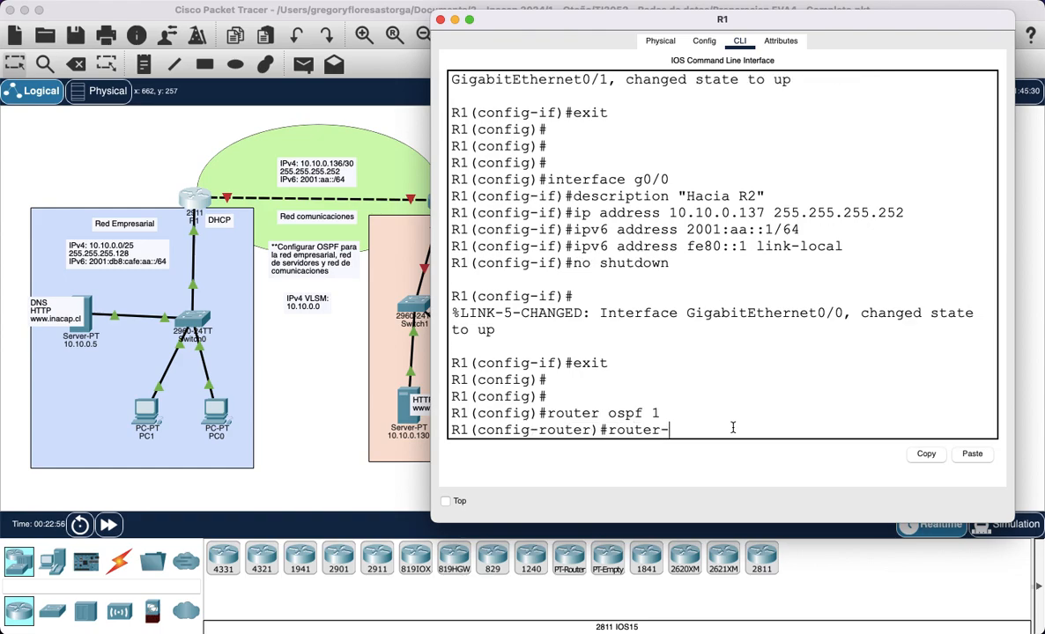
{"action": "type", "text": "id 1.1.1.1"}
{"action": "key", "text": "Return"}
{"action": "type", "text": "exit"}
{"action": "key", "text": "Return"}
{"action": "key", "text": "Return"}
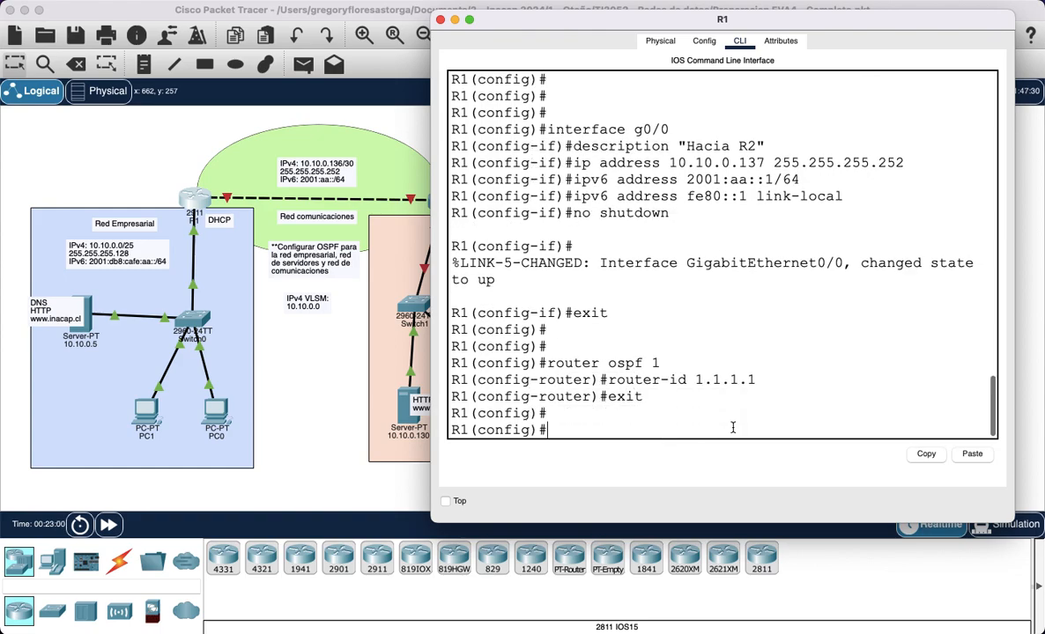
Step: Enable IPv6 unicast routing on R1
{"action": "type", "text": "ipv6 unicas"}
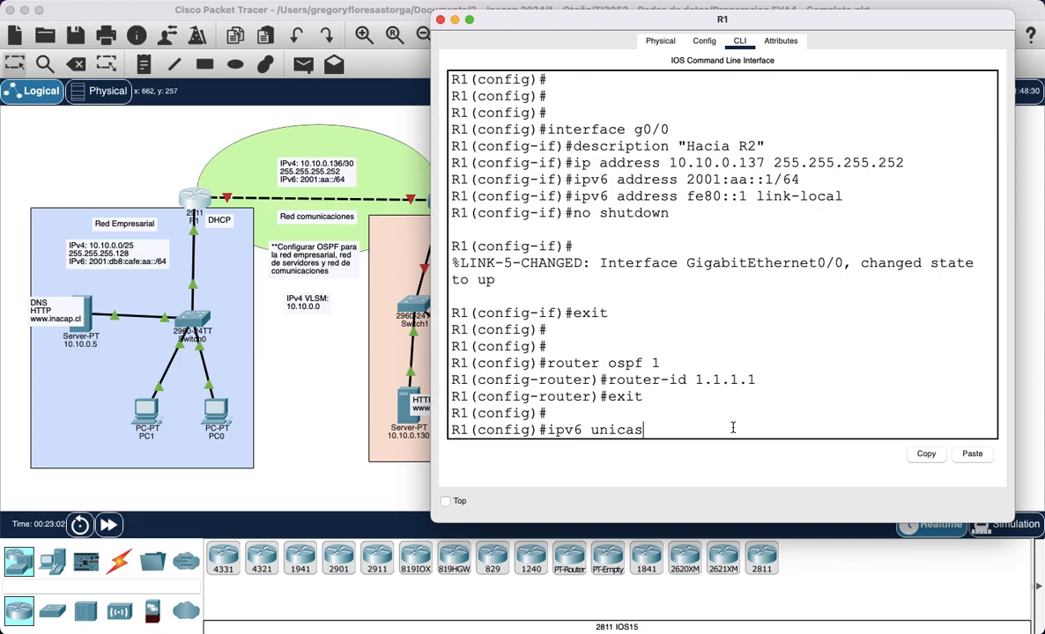
{"action": "type", "text": "t-routing"}
{"action": "key", "text": "Return"}
{"action": "key", "text": "Return"}
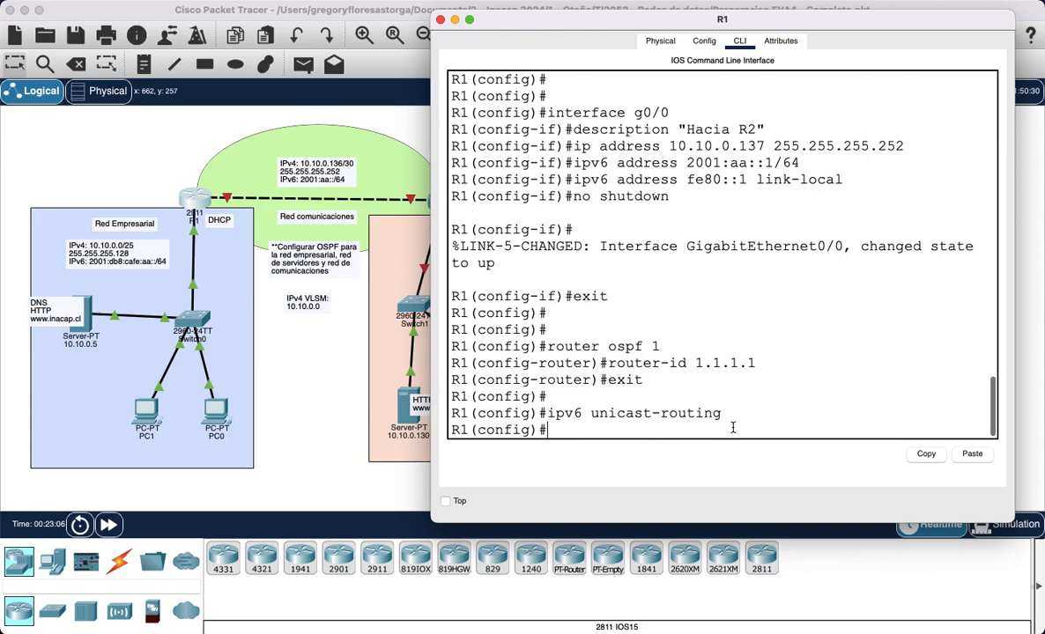
Step: Create IPv6 OSPF process 1 on R1 and enter its router configuration mode
{"action": "type", "text": "config)#c"}
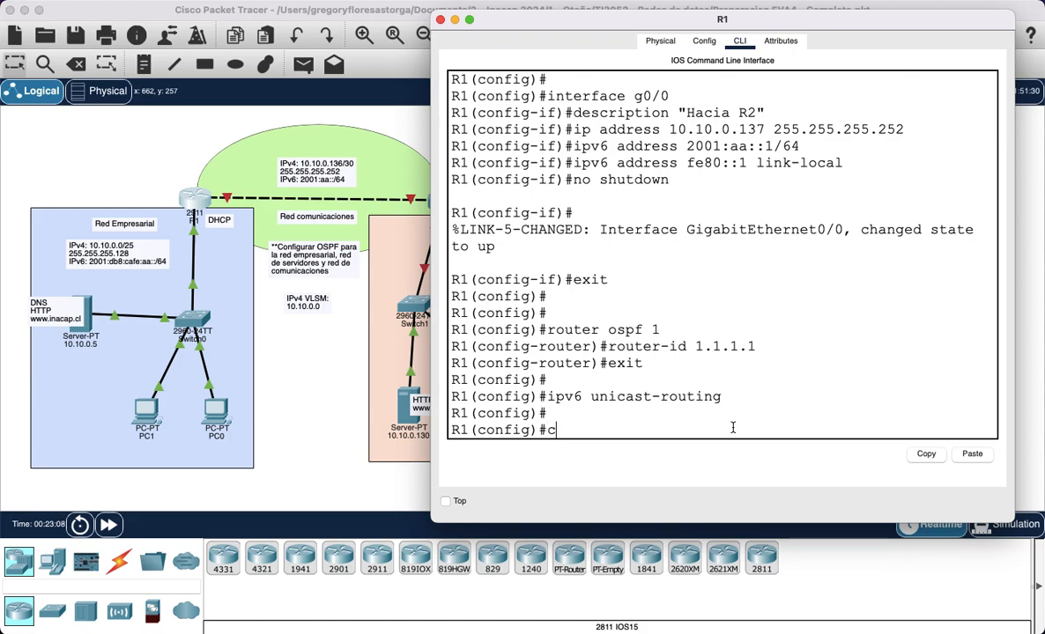
{"action": "type", "text": "re"}
{"action": "key", "text": "BackSpace"}
{"action": "key", "text": "BackSpace"}
{"action": "key", "text": "BackSpace"}
{"action": "type", "text": "ipv6 router ospf 1"}
{"action": "key", "text": "Return"}
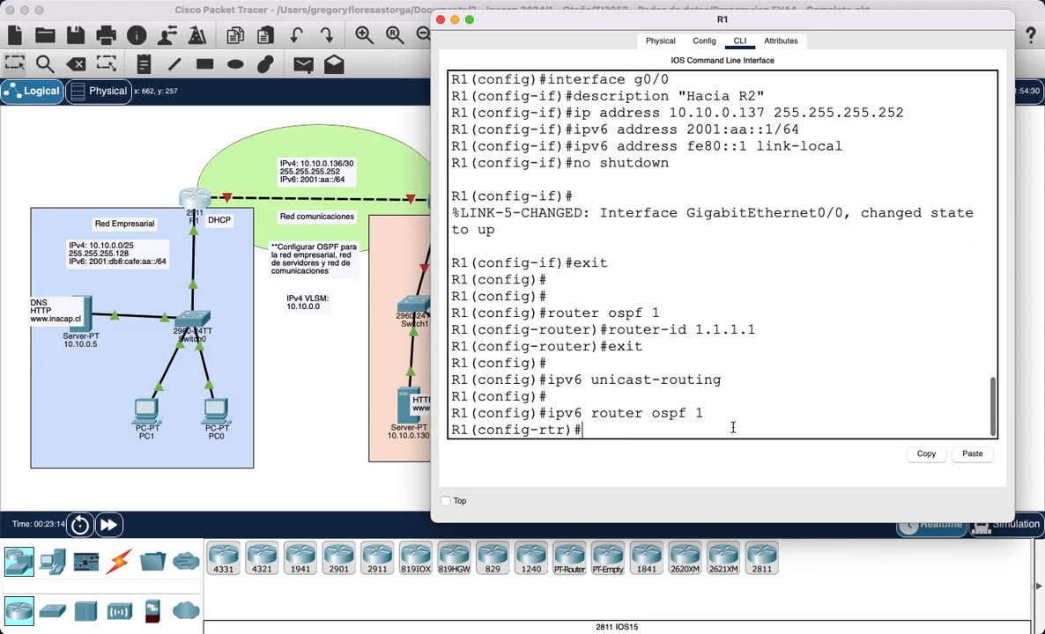
Step: Set the router ID of R1's IPv6 OSPF process 1 to 1.1.1.1 and leave the routing configuration
{"action": "type", "text": "router-id"}
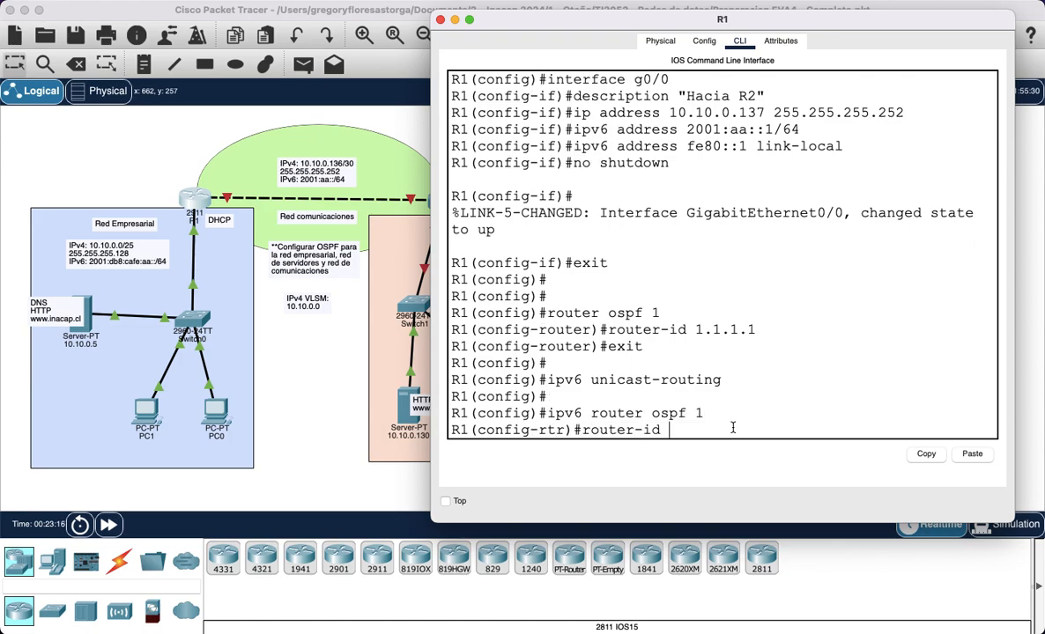
{"action": "type", "text": " 1.1.1.1"}
{"action": "key", "text": "Return"}
{"action": "type", "text": "exit"}
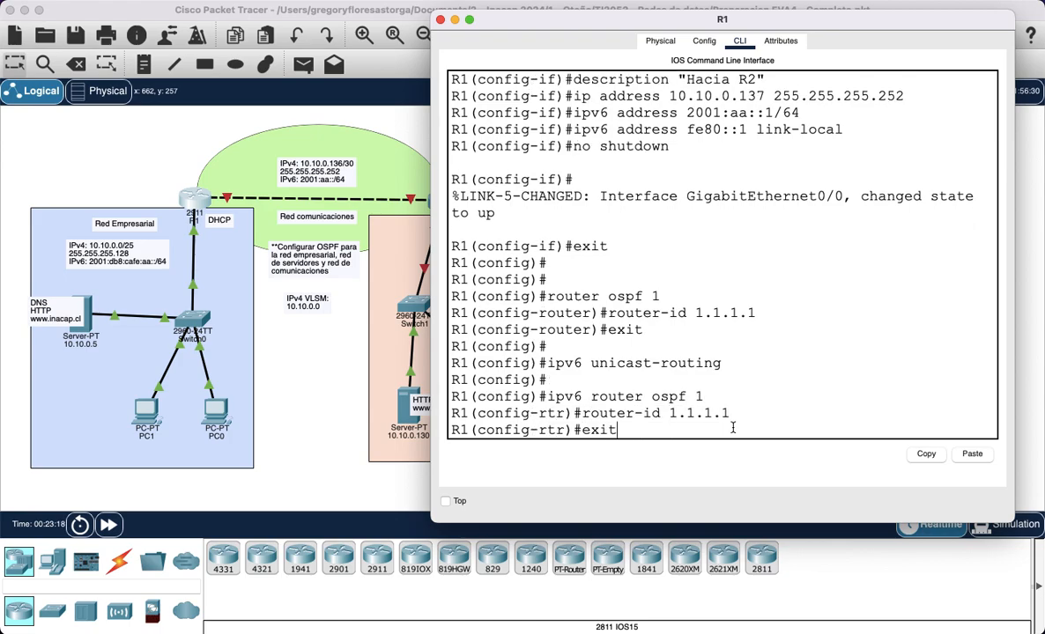
{"action": "key", "text": "Return"}
{"action": "key", "text": "Return"}
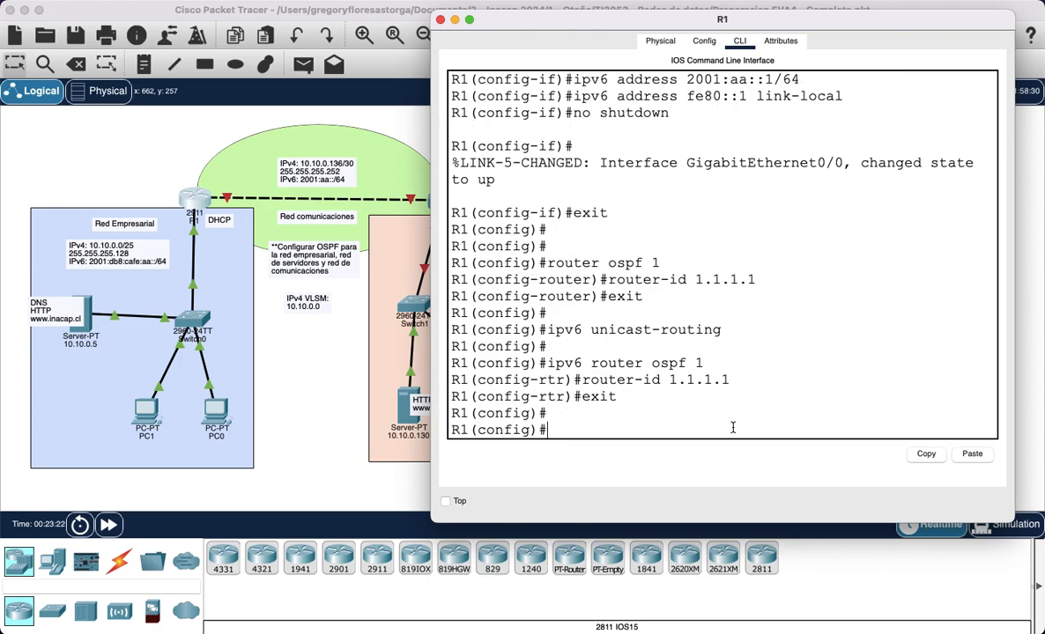
Step: Enable OSPF process 1 in area 0 for both IPv4 and IPv6 on R1's interface g0/0
{"action": "type", "text": "interface g0/0"}
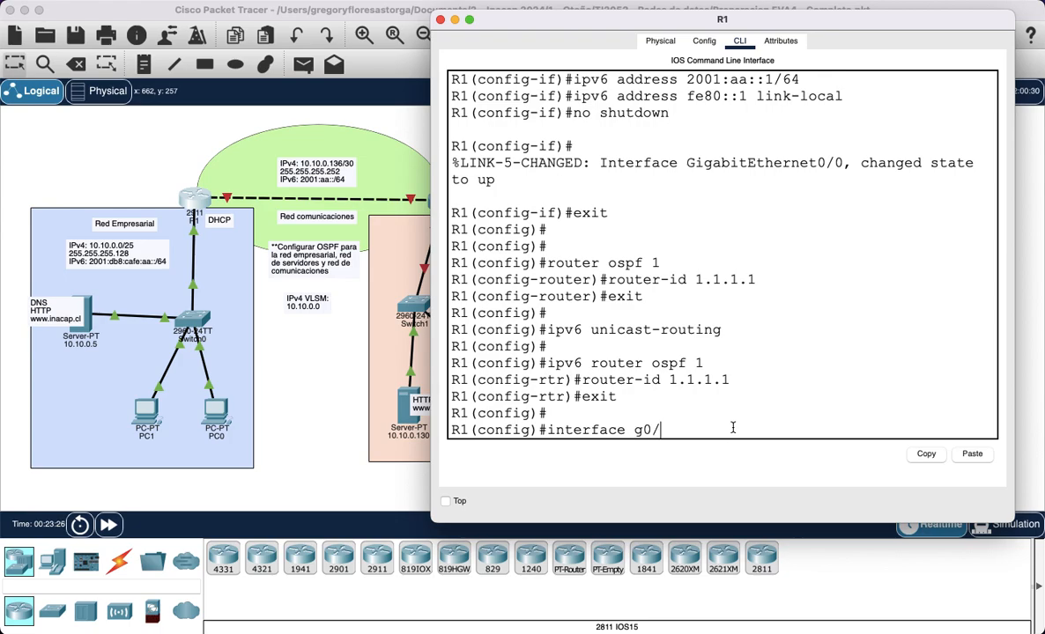
{"action": "key", "text": "Return"}
{"action": "type", "text": "ip ospf 1"}
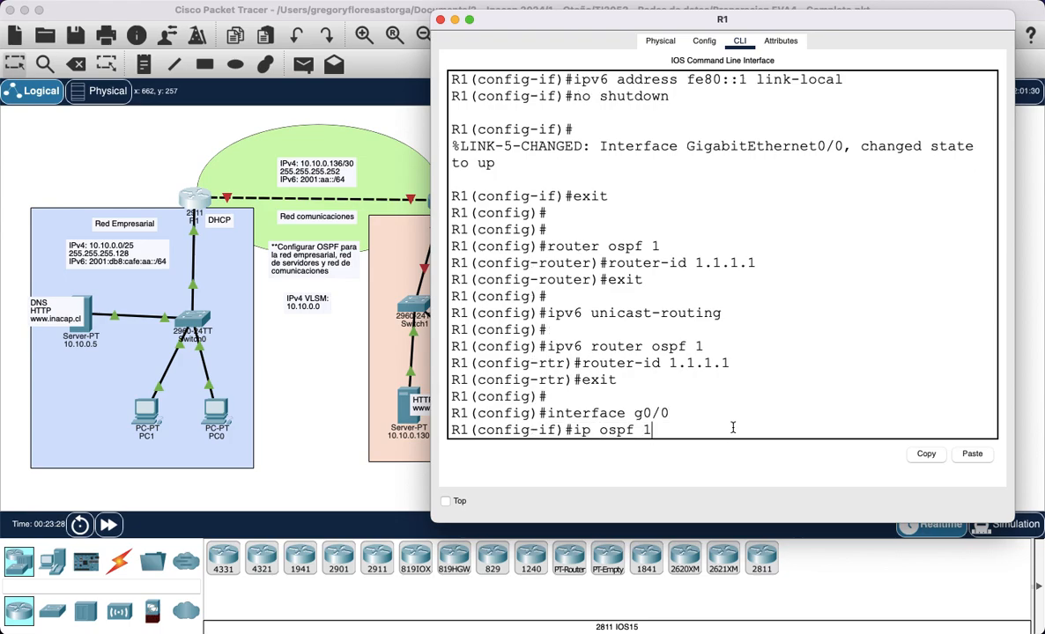
{"action": "type", "text": " area 0"}
{"action": "key", "text": "Return"}
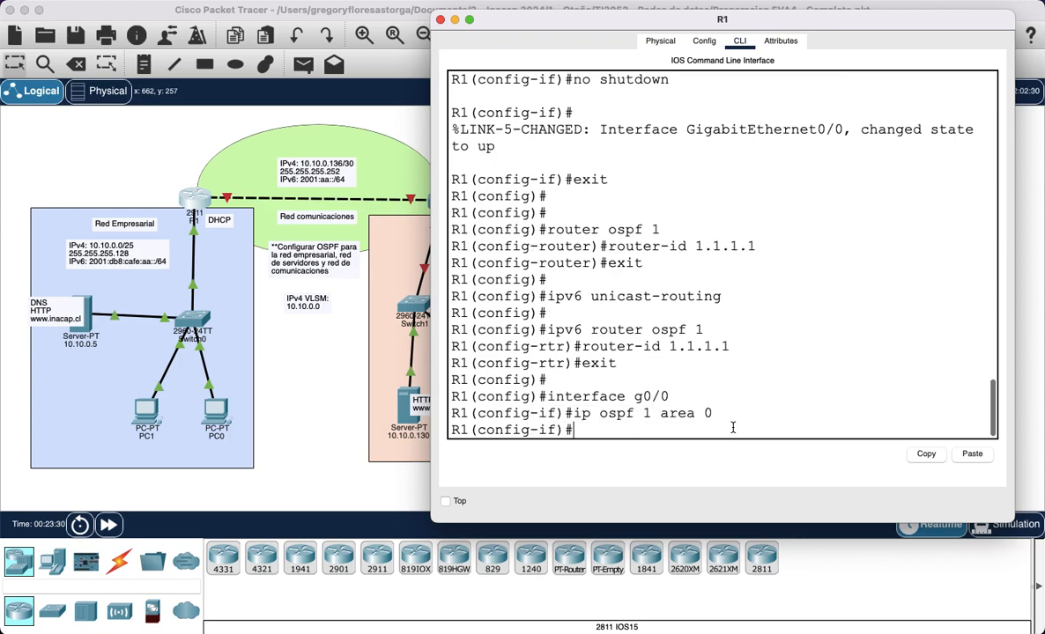
{"action": "key", "text": "Up"}
{"action": "key", "text": "Up"}
{"action": "key", "text": "Down"}
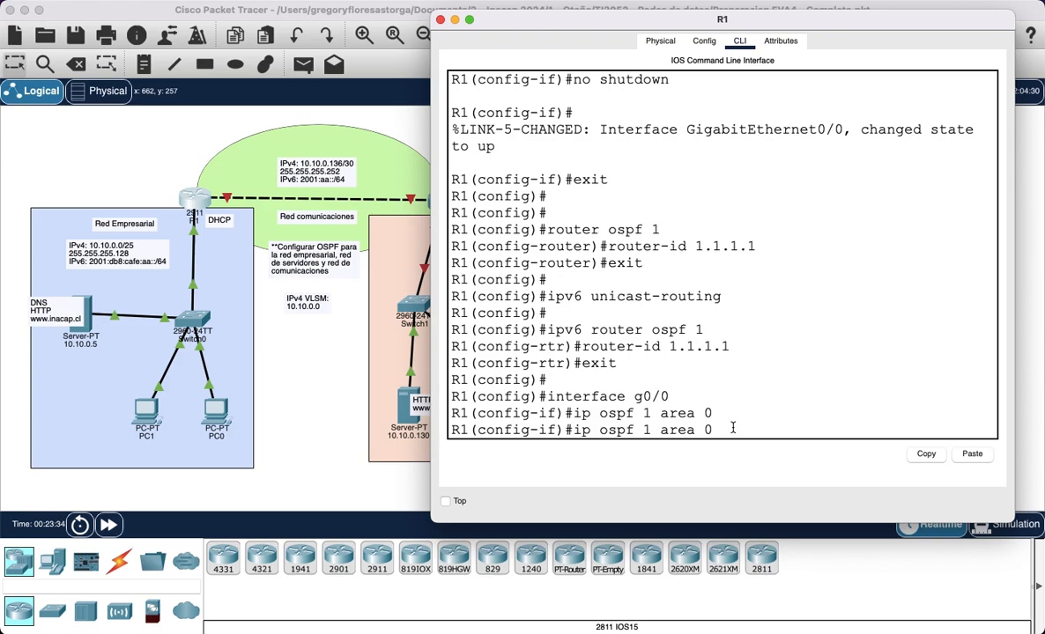
{"action": "type", "text": "v6"}
{"action": "key", "text": "Return"}
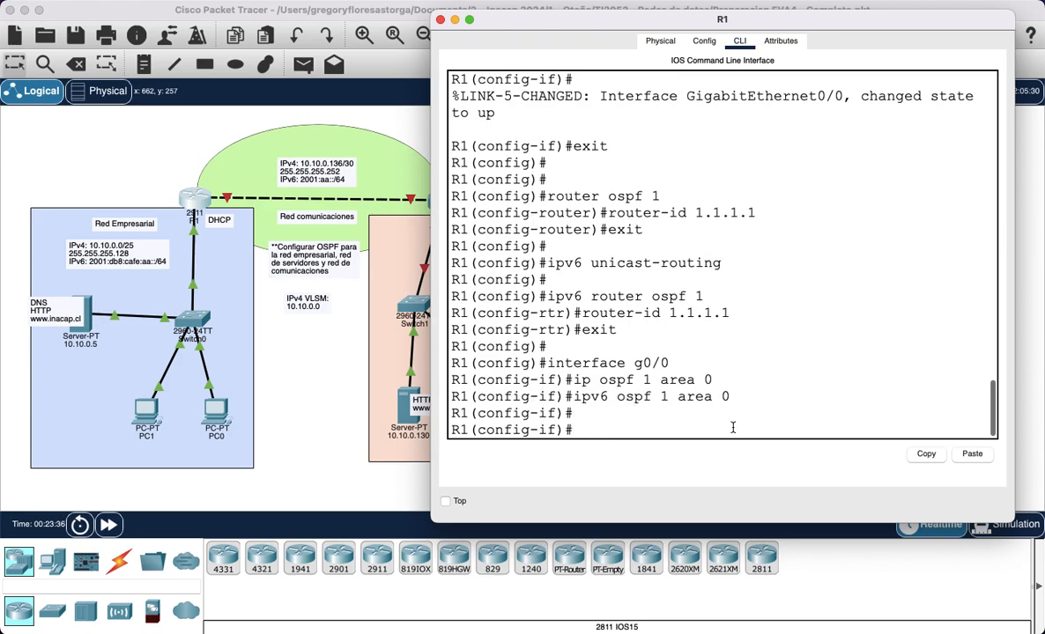
Step: Enable OSPF process 1 in area 0 for IPv4 and IPv6 on interface g0/1, then return to global configuration
{"action": "key", "text": "Up"}
{"action": "key", "text": "Up"}
{"action": "key", "text": "Up"}
{"action": "key", "text": "BackSpace"}
{"action": "type", "text": "1"}
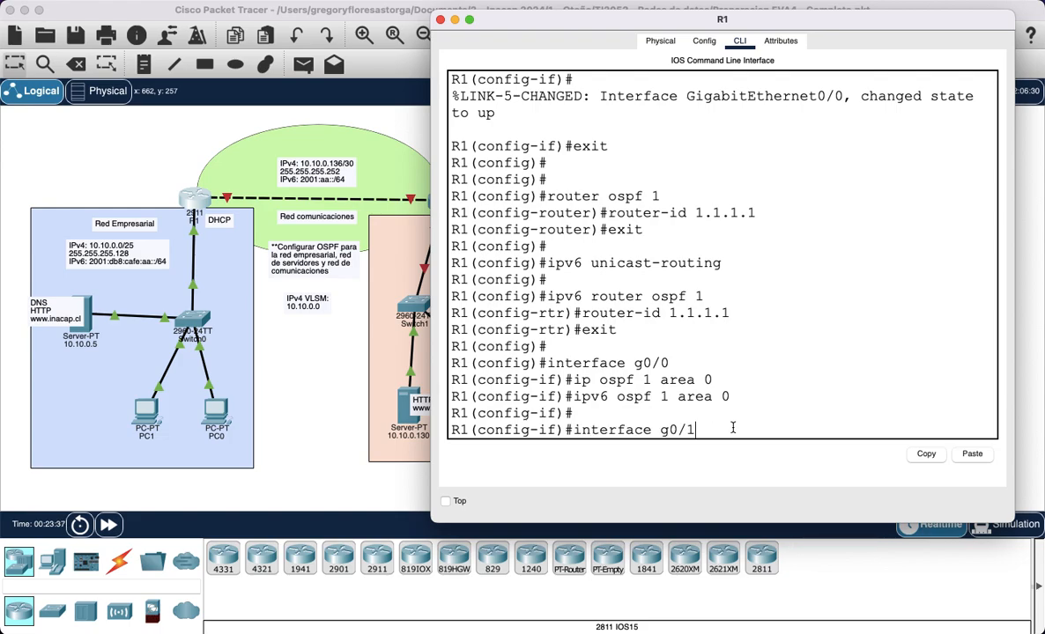
{"action": "key", "text": "Return"}
{"action": "key", "text": "Up"}
{"action": "key", "text": "Up"}
{"action": "key", "text": "Up"}
{"action": "key", "text": "Return"}
{"action": "key", "text": "Up"}
{"action": "key", "text": "Up"}
{"action": "key", "text": "Up"}
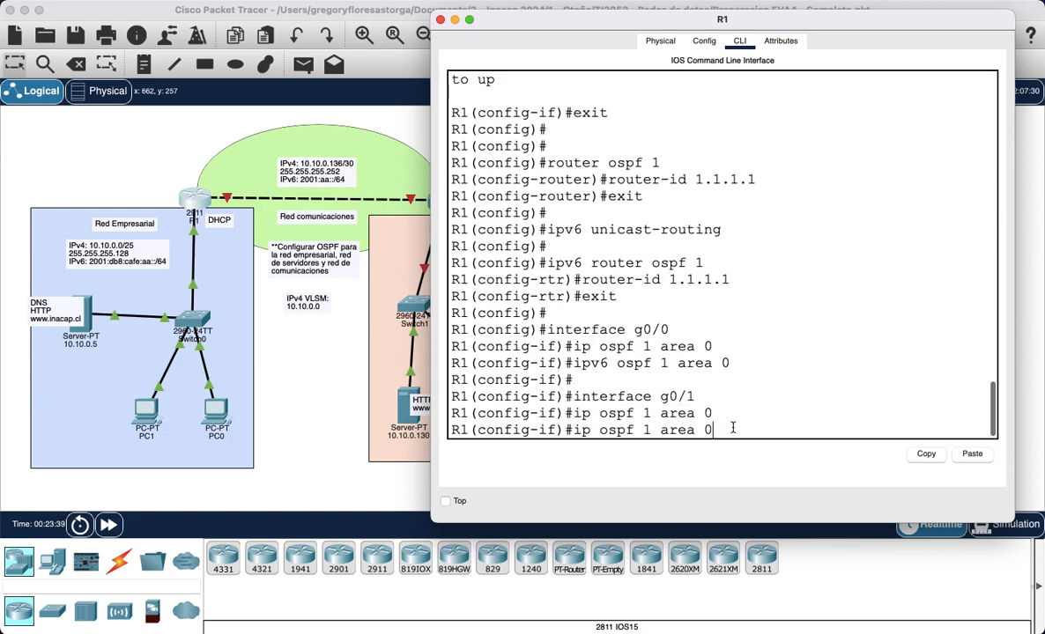
{"action": "key", "text": "Return"}
{"action": "type", "text": "exit"}
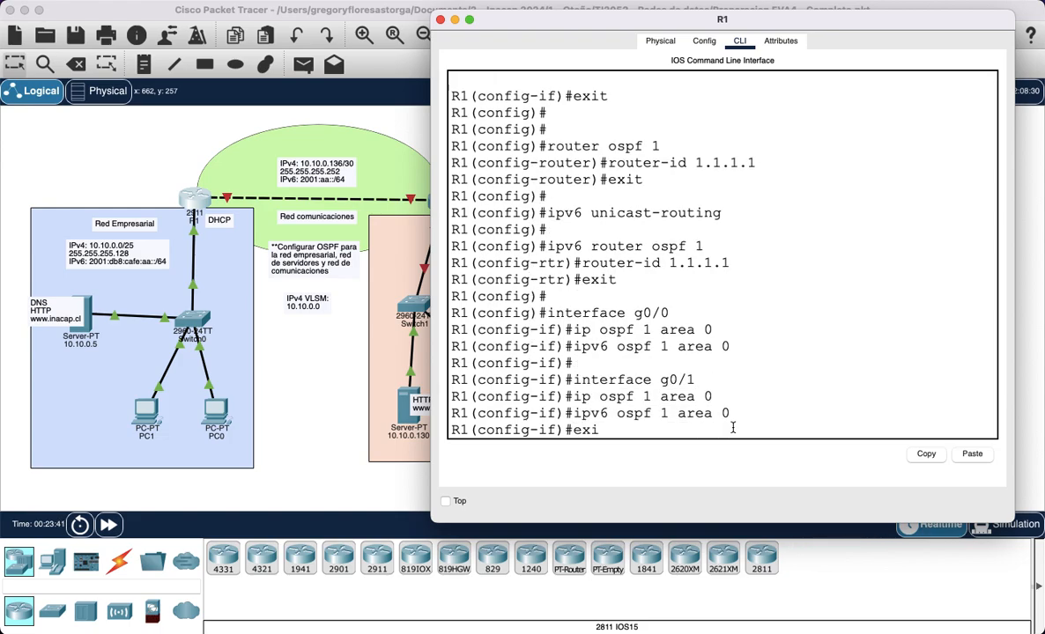
{"action": "key", "text": "Return"}
{"action": "key", "text": "Return"}
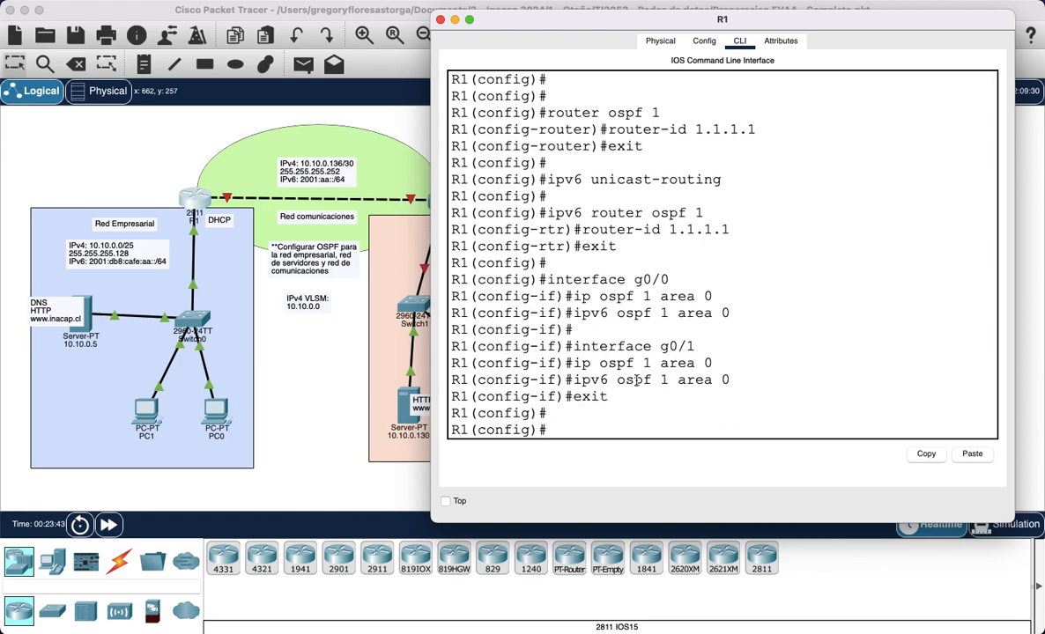
Step: Review the OSPF commands entered on R1, from the routing processes to the settings of interfaces g0/0 and g0/1
{"action": "scroll", "coordinate": [625, 183], "scroll_direction": "up", "scroll_amount": 5}
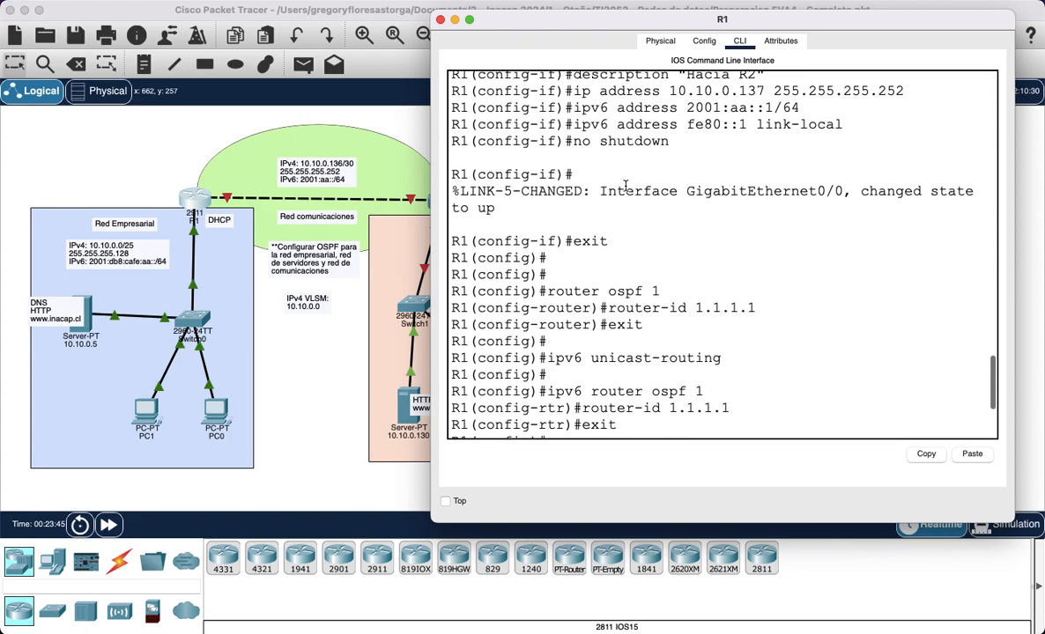
{"action": "scroll", "coordinate": [625, 183], "scroll_direction": "down", "scroll_amount": 5}
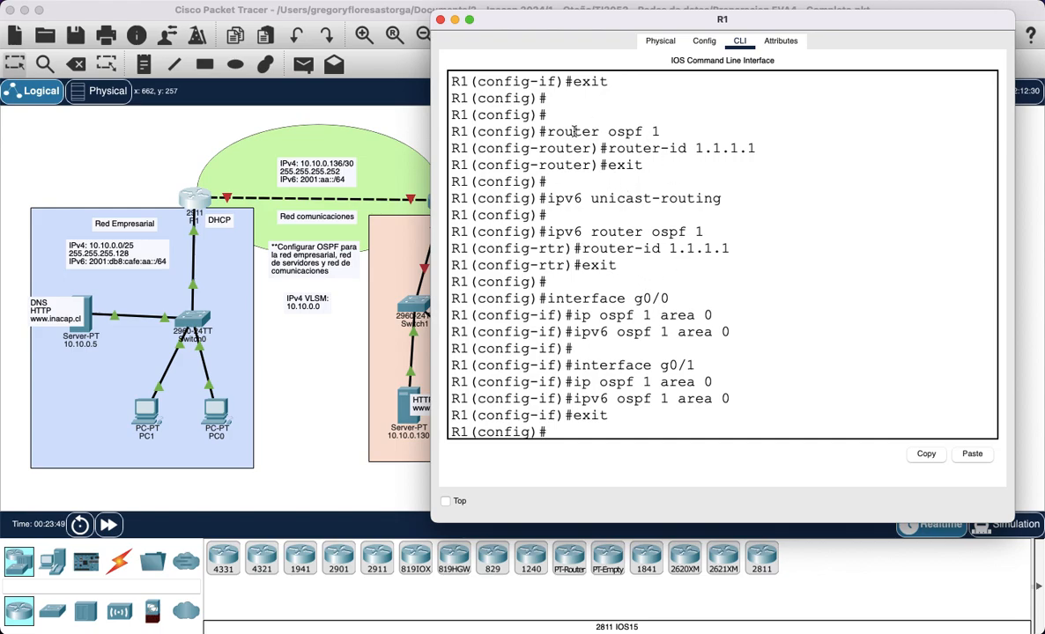
{"action": "scroll", "coordinate": [660, 231], "scroll_direction": "down", "scroll_amount": 2}
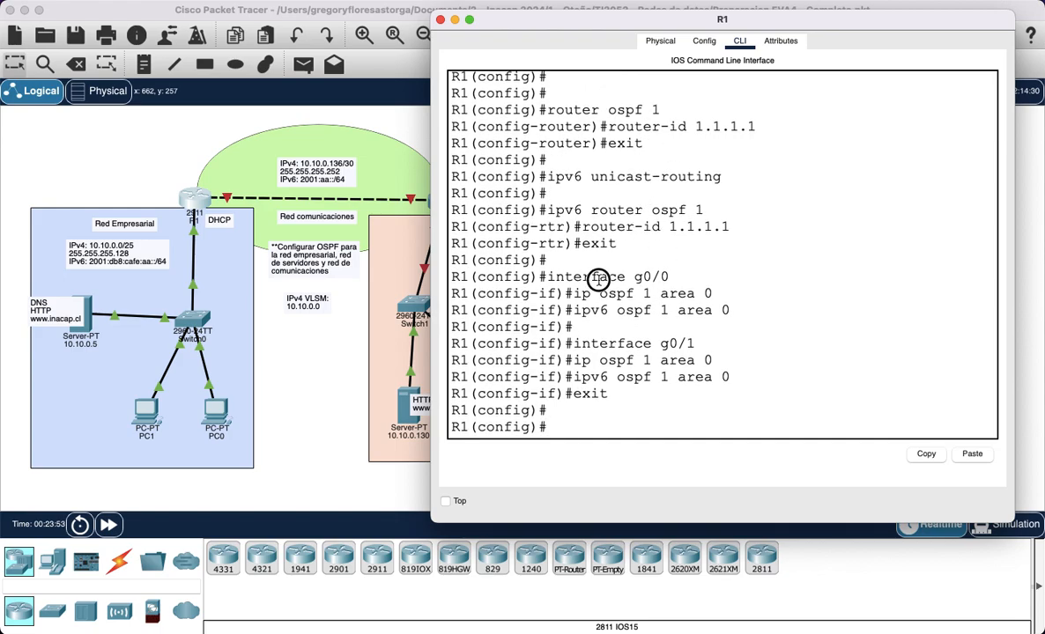
{"action": "left_click_drag", "start_coordinate": [598, 277], "coordinate": [705, 394]}
{"action": "left_click", "coordinate": [637, 424]}
Step: Exclude the addresses 10.10.0.1 through 10.10.0.5 from DHCP assignment on R1
{"action": "key", "text": "Return"}
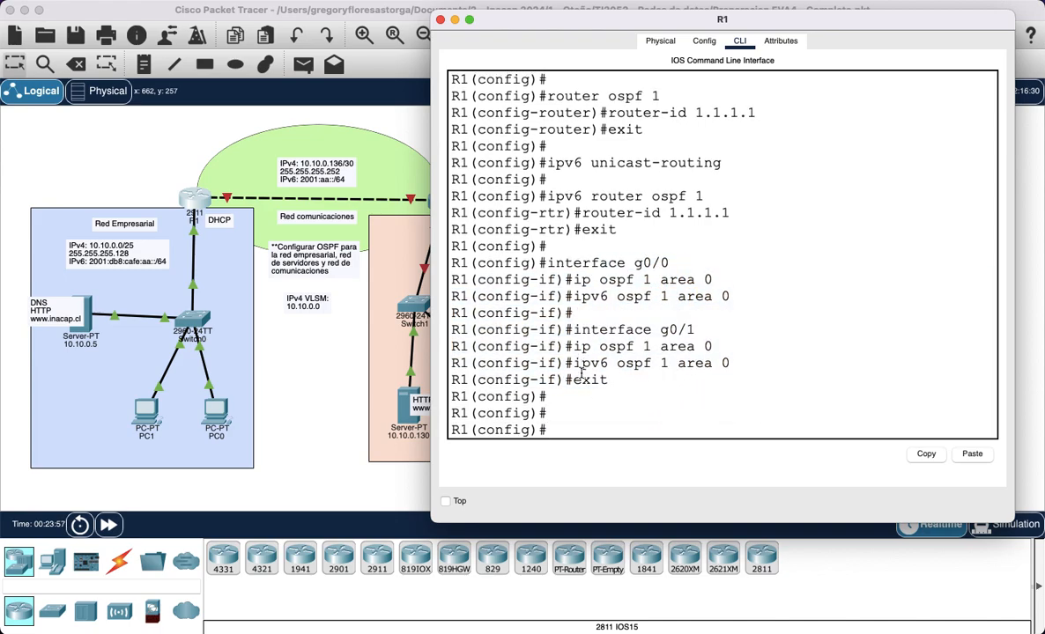
{"action": "type", "text": "ip dhcp excluded-address"}
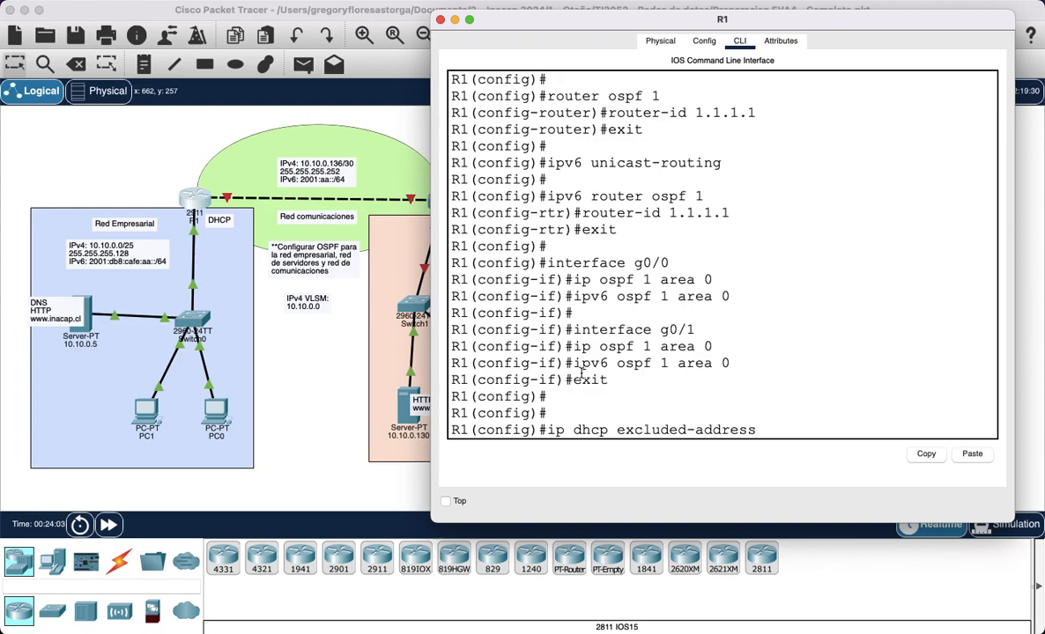
{"action": "type", "text": " 10.10.0.1 10.10."}
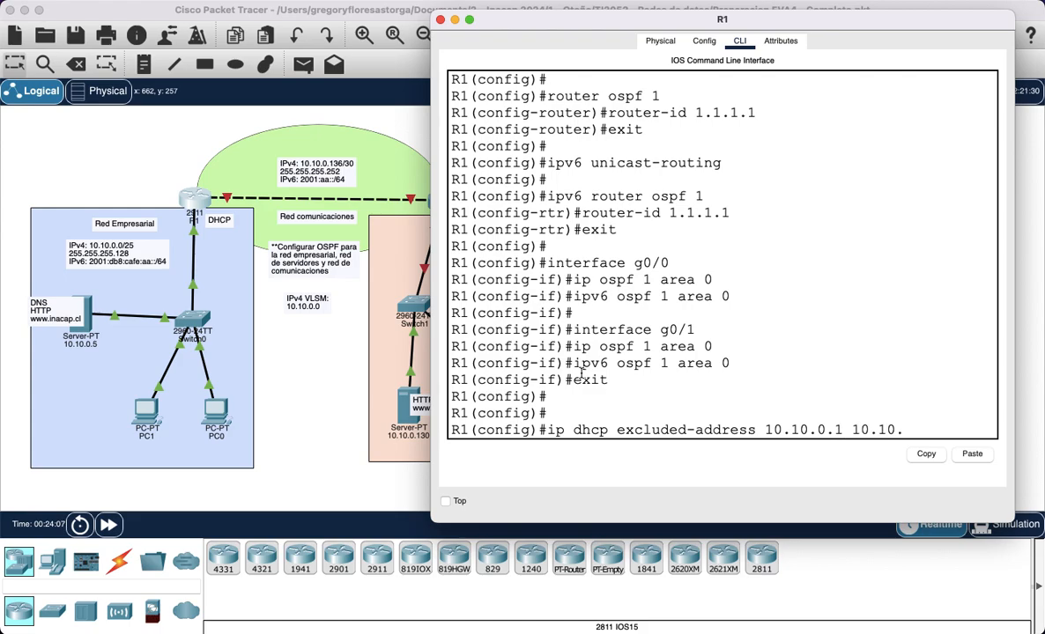
{"action": "type", "text": "0.5"}
{"action": "key", "text": "Return"}
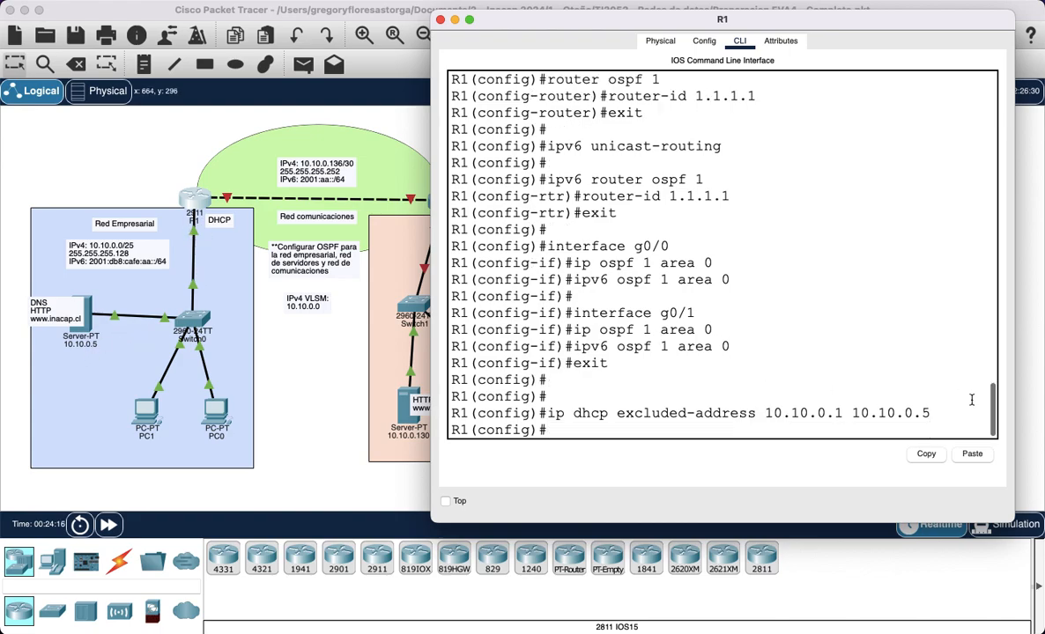
Step: Create the DHCP pool RED1 for network 10.10.0.0 with mask 255.255.255.128
{"action": "type", "text": "ip dhcp pool"}
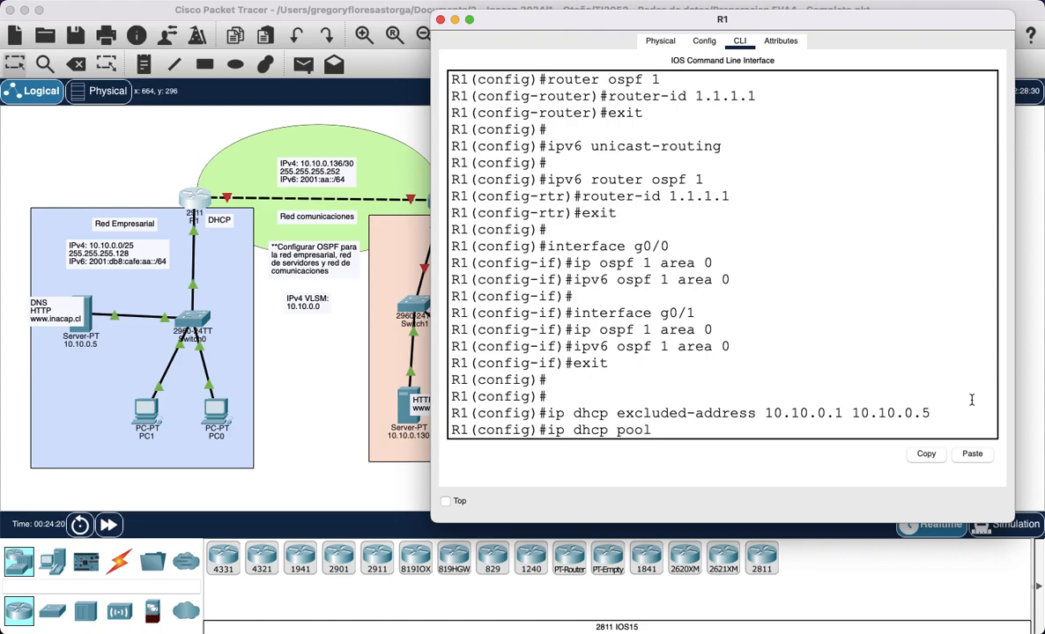
{"action": "type", "text": " RED1"}
{"action": "key", "text": "Return"}
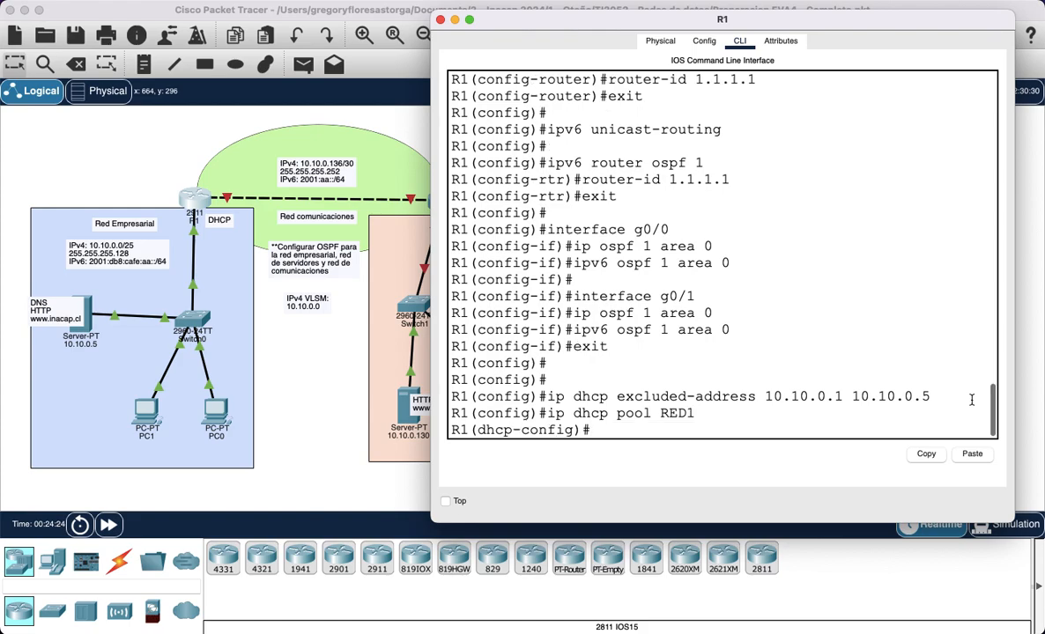
{"action": "type", "text": "network 10.10.0.0"}
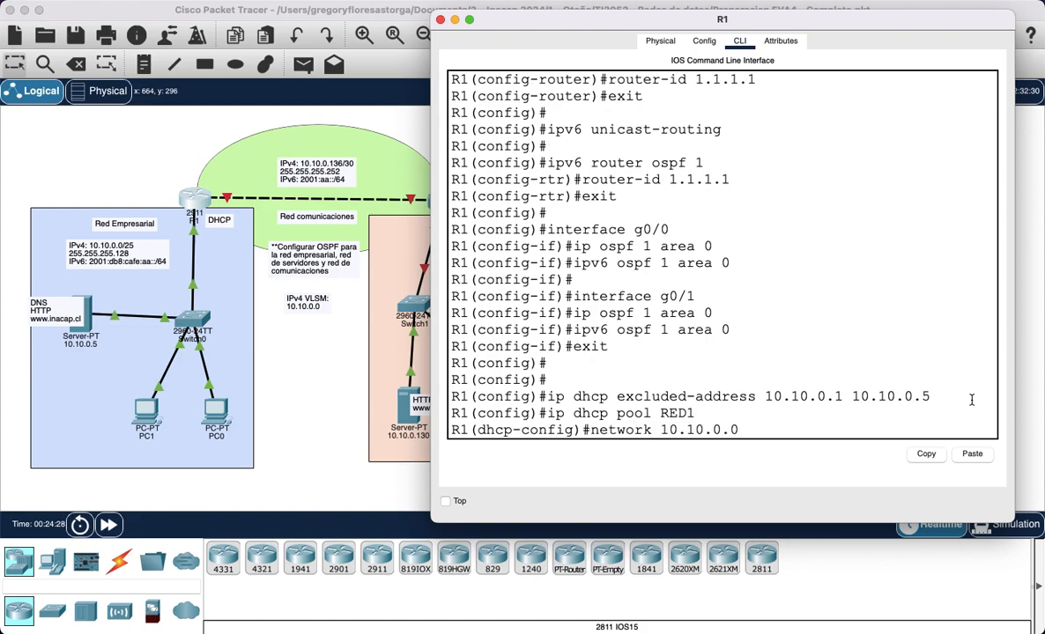
{"action": "type", "text": " 255.255.255.128"}
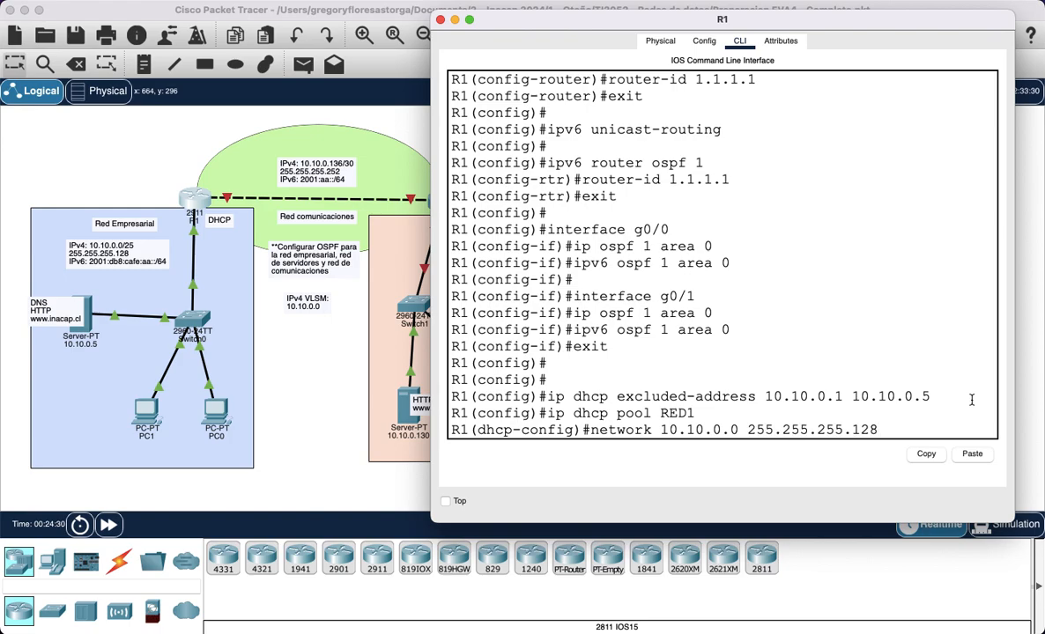
{"action": "key", "text": "Return"}
Step: Set the pool's default router to 10.10.0.1 and DNS server to 10.10.0.5, and leave the pool configuration
{"action": "type", "text": "deful"}
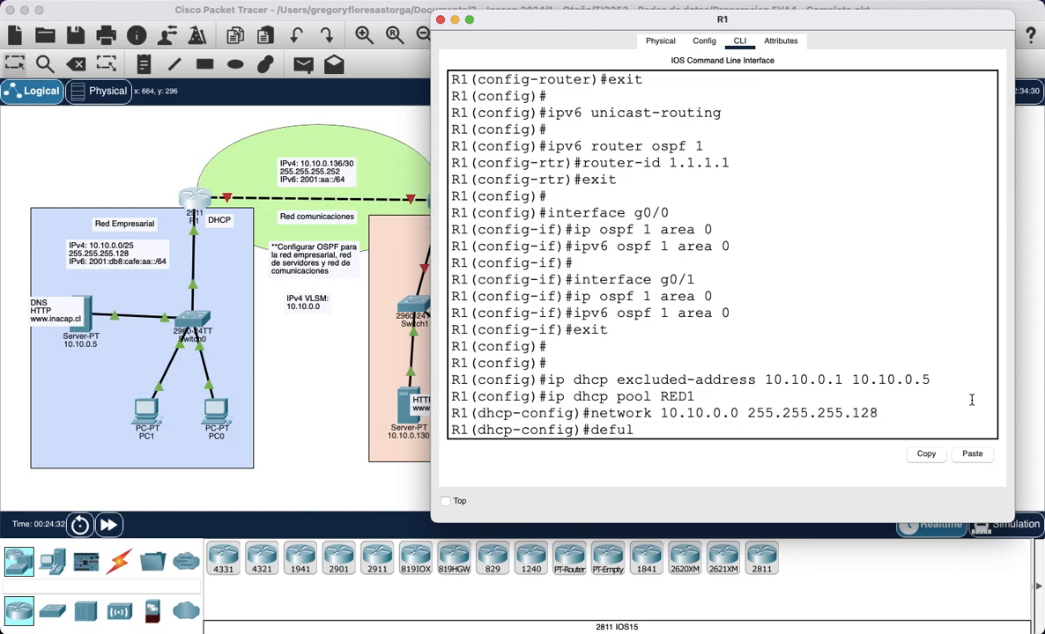
{"action": "key", "text": "BackSpace"}
{"action": "key", "text": "BackSpace"}
{"action": "type", "text": "ault-router 10.10.0.1"}
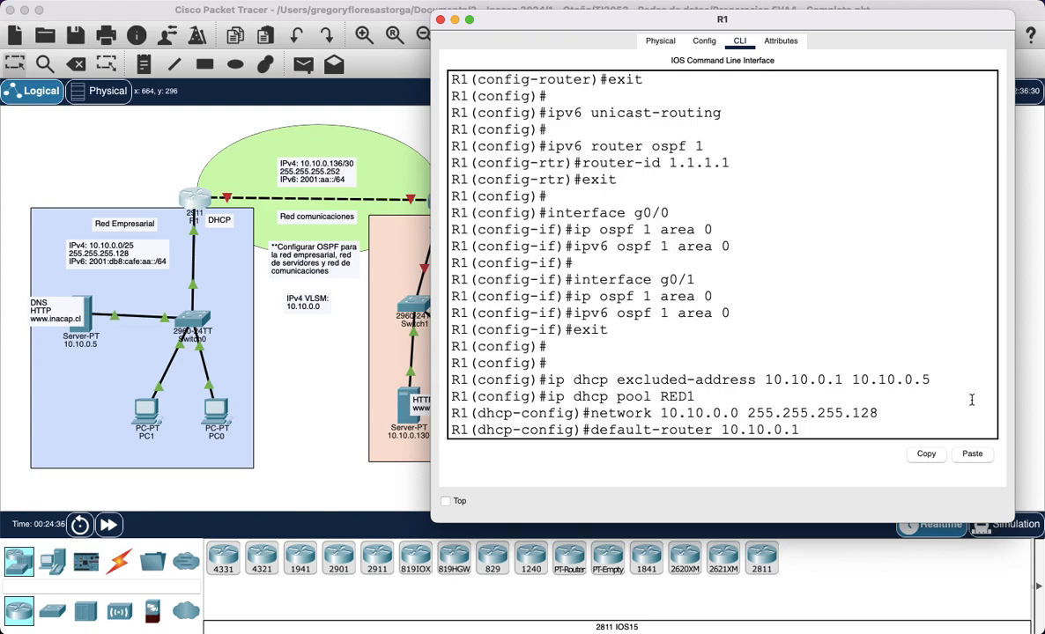
{"action": "key", "text": "Return"}
{"action": "type", "text": "dns-"}
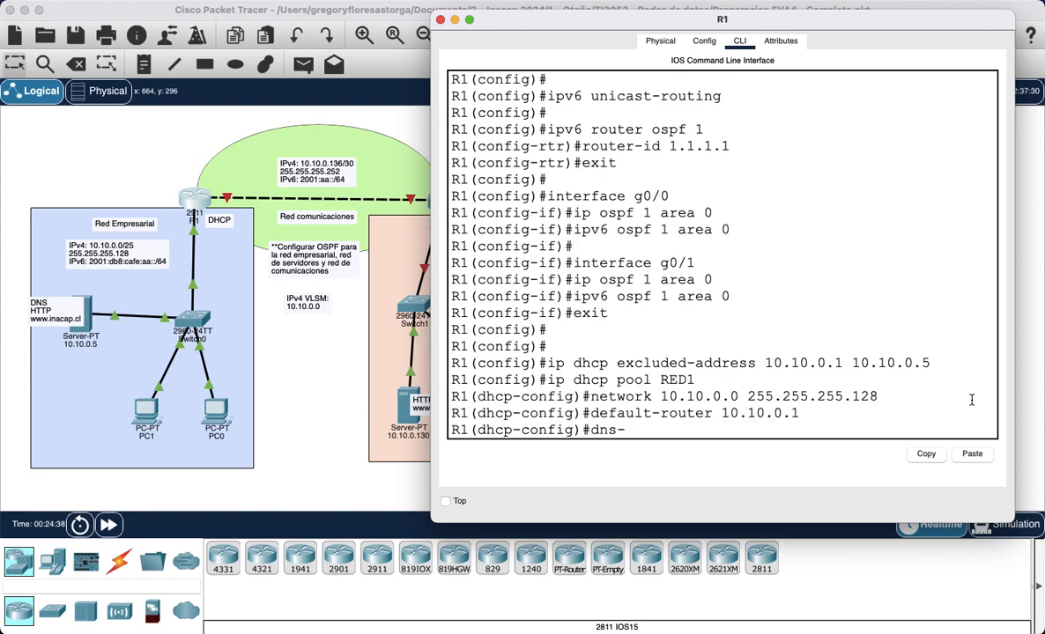
{"action": "type", "text": "server 10.10.0.0"}
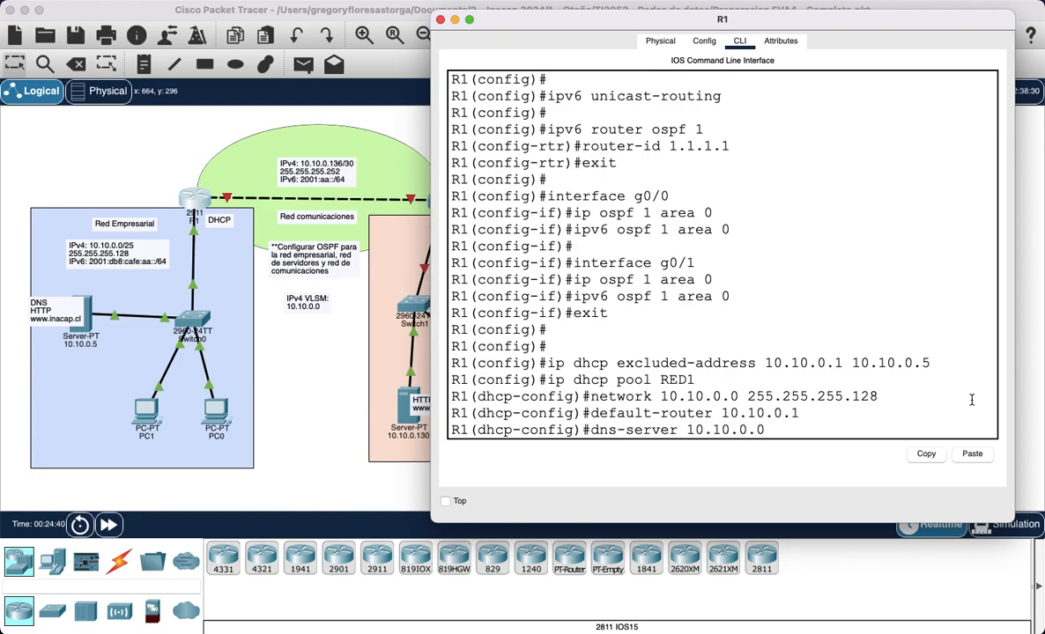
{"action": "key", "text": "BackSpace"}
{"action": "type", "text": "5"}
{"action": "key", "text": "Return"}
{"action": "type", "text": "exit"}
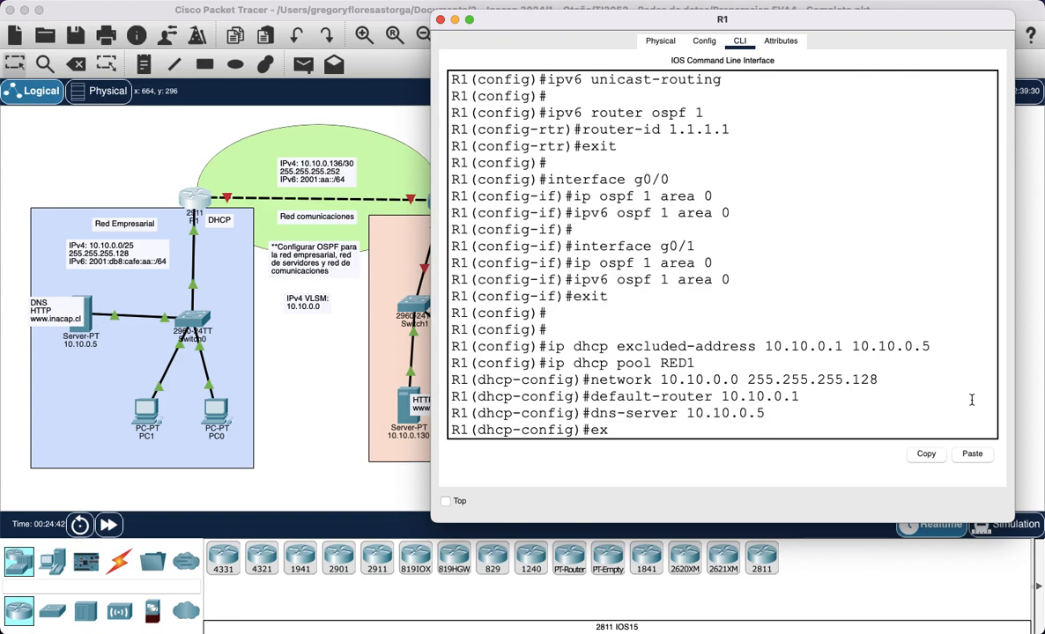
{"action": "key", "text": "Return"}
{"action": "key", "text": "Return"}
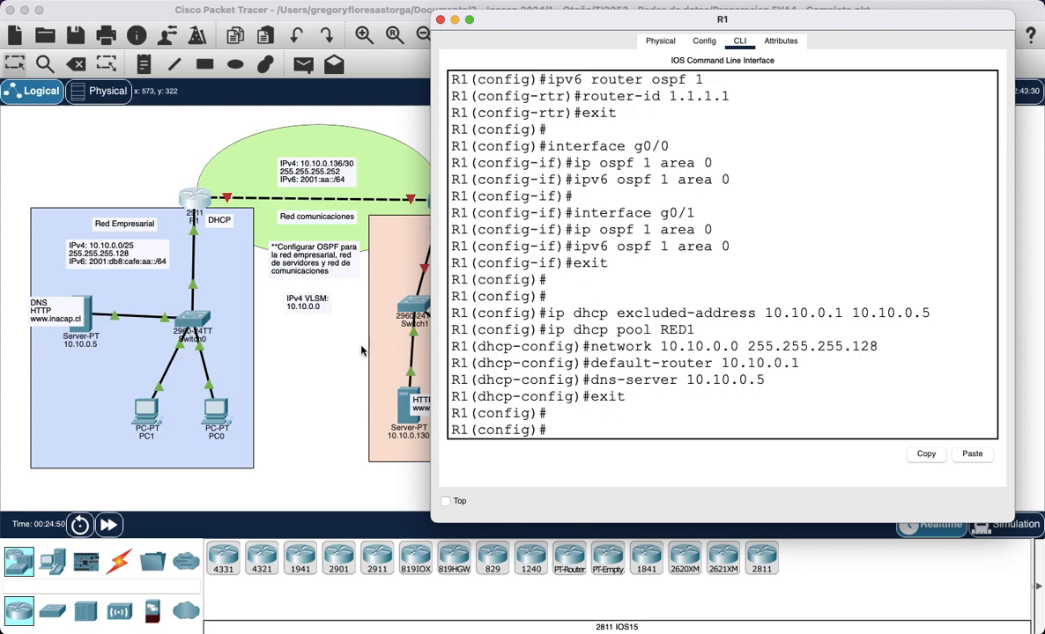
Step: Return R1 to privileged mode and copy the running-config to startup-config, accepting the default destination filename
{"action": "type", "text": "end"}
{"action": "key", "text": "Return"}
{"action": "key", "text": "Return"}
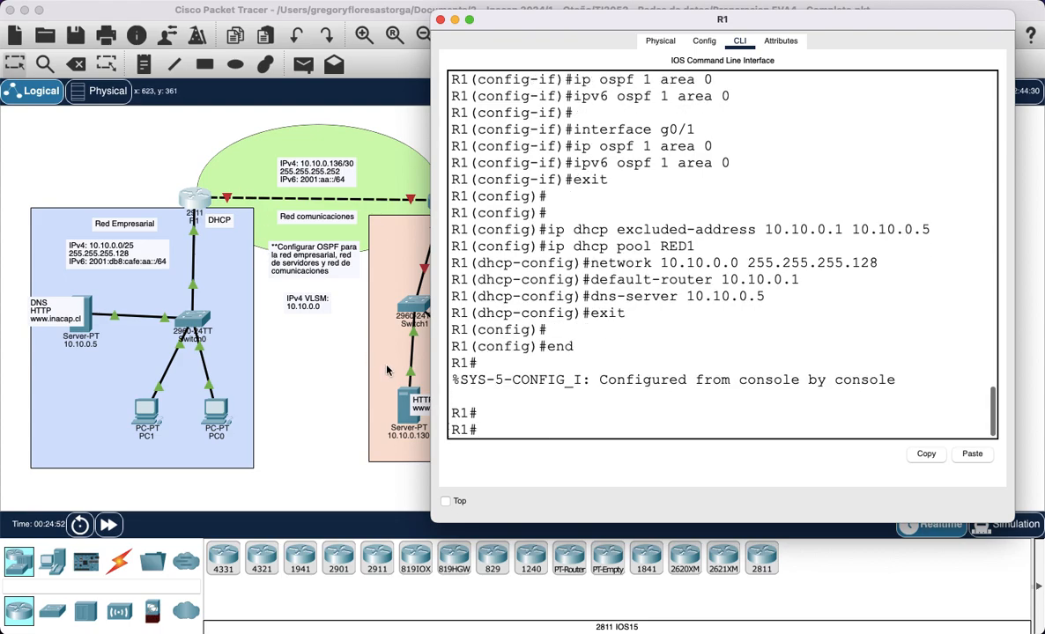
{"action": "type", "text": "wr"}
{"action": "type", "text": "copy running"}
{"action": "type", "text": "-c"}
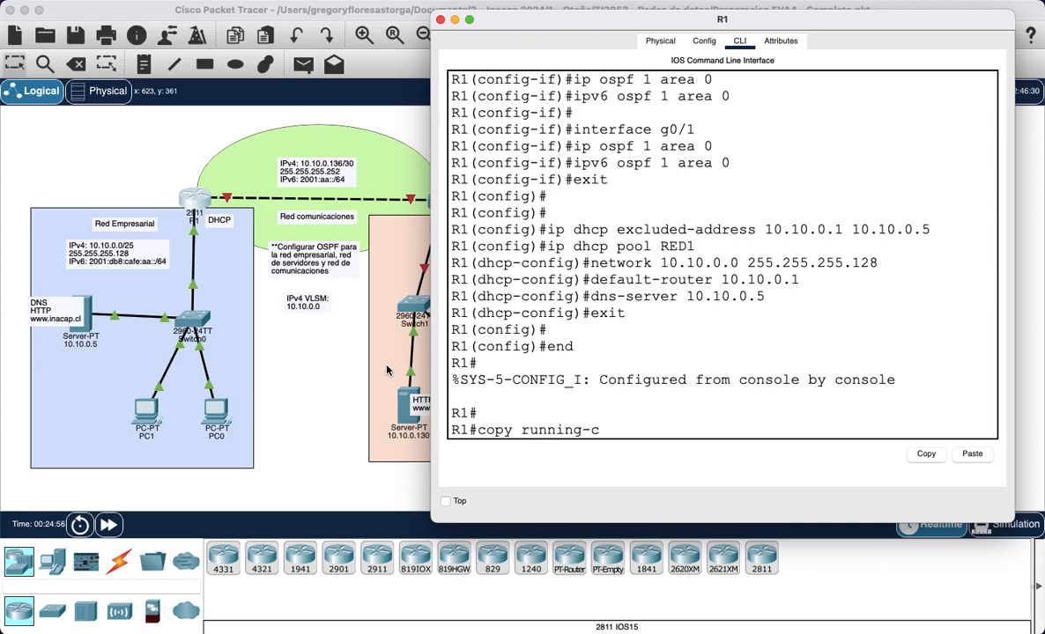
{"action": "type", "text": "onfig startup-config"}
{"action": "key", "text": "Return"}
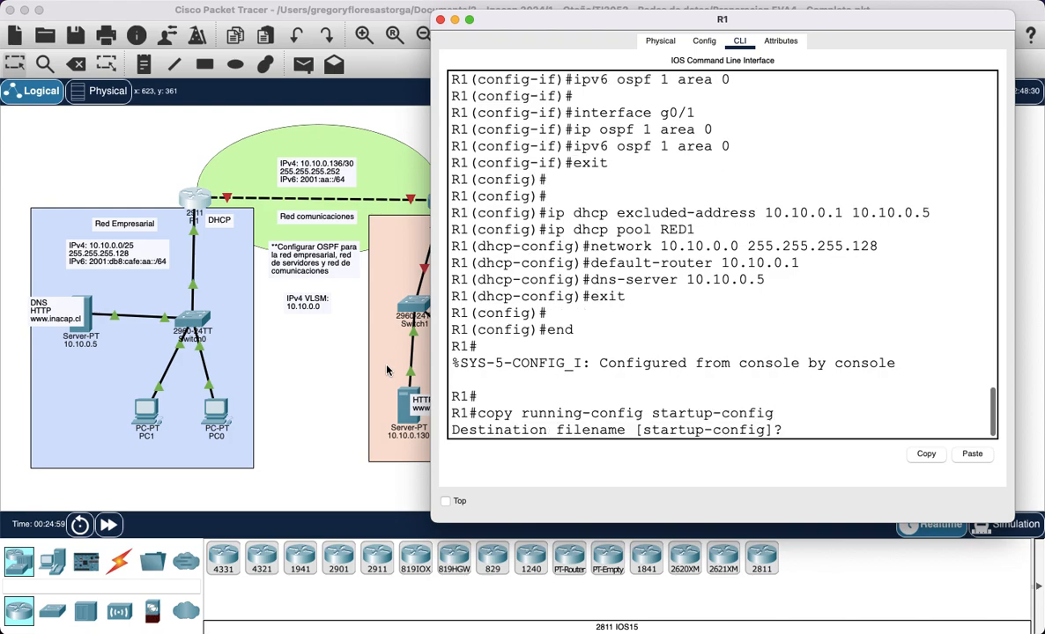
{"action": "key", "text": "Return"}
{"action": "key", "text": "Return"}
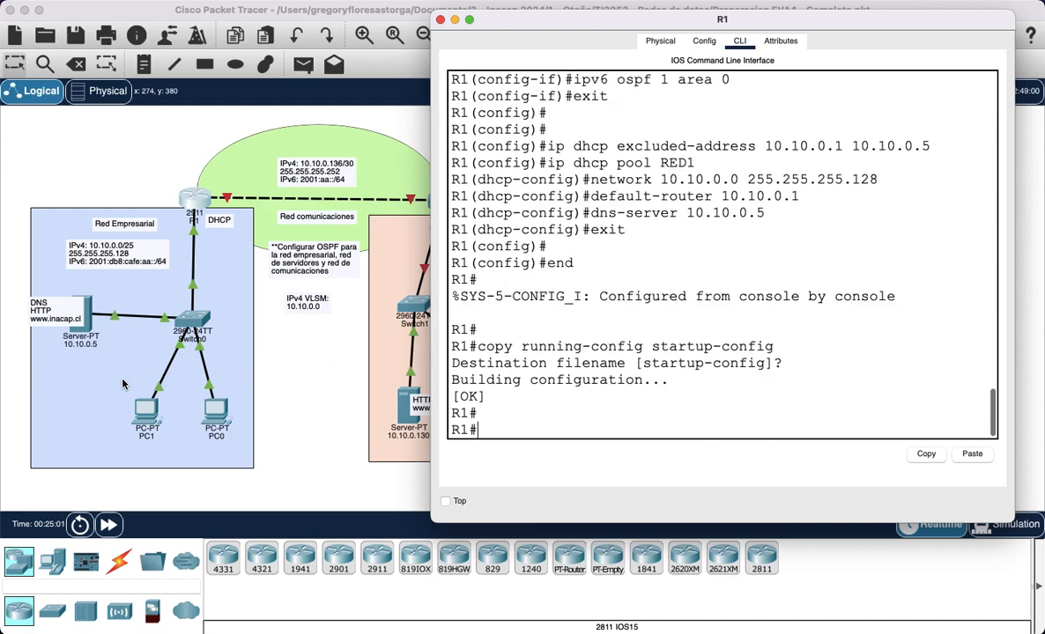
Step: Bring the network topology back to the front and save the project file
{"action": "left_click", "coordinate": [295, 379]}
{"action": "left_click", "coordinate": [80, 43]}
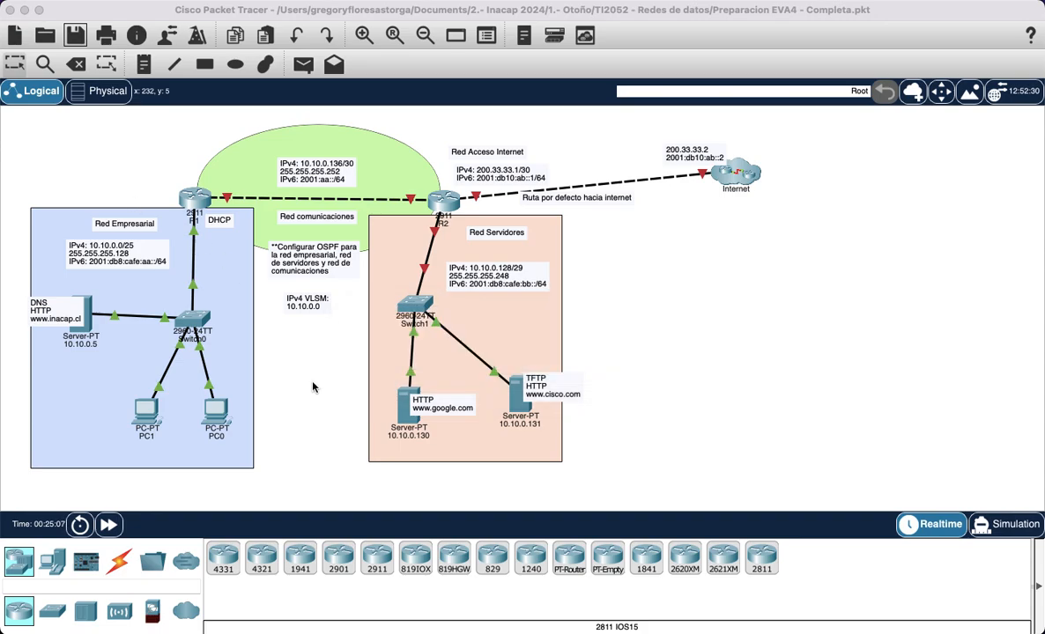
{"action": "left_click", "coordinate": [288, 351]}
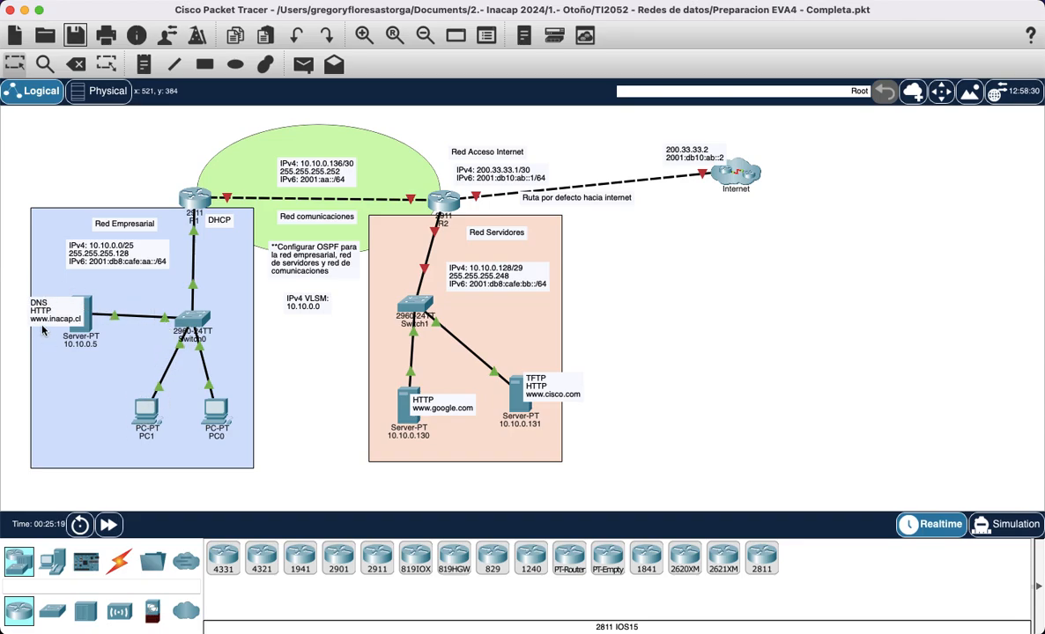
Step: Open the IP configuration of PC0 and set its IPv4 addressing to DHCP
{"action": "left_click", "coordinate": [214, 407]}
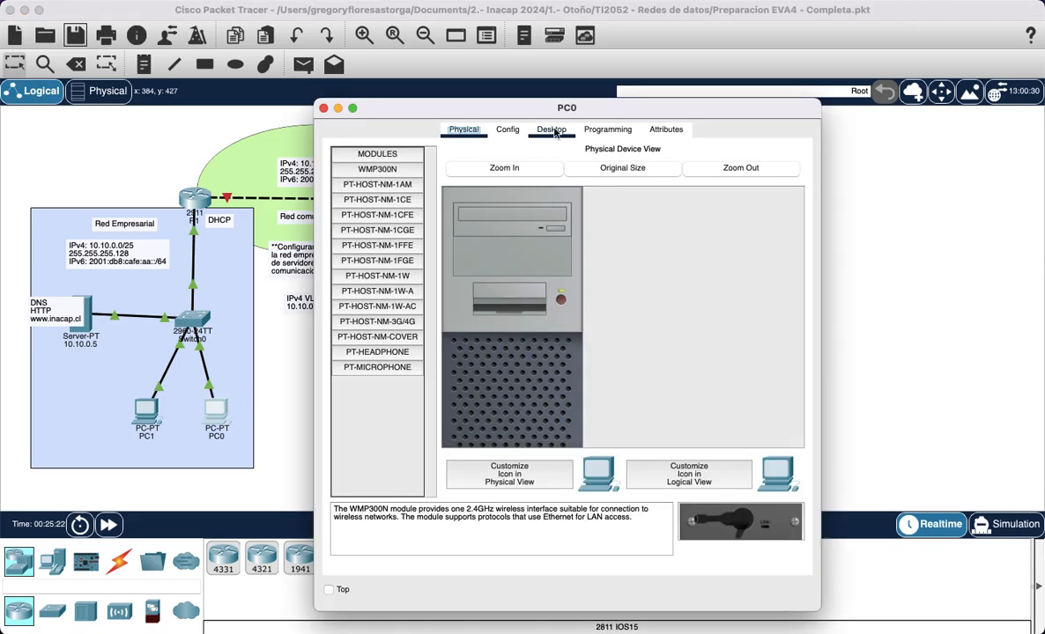
{"action": "left_click", "coordinate": [550, 130]}
{"action": "left_click", "coordinate": [390, 186]}
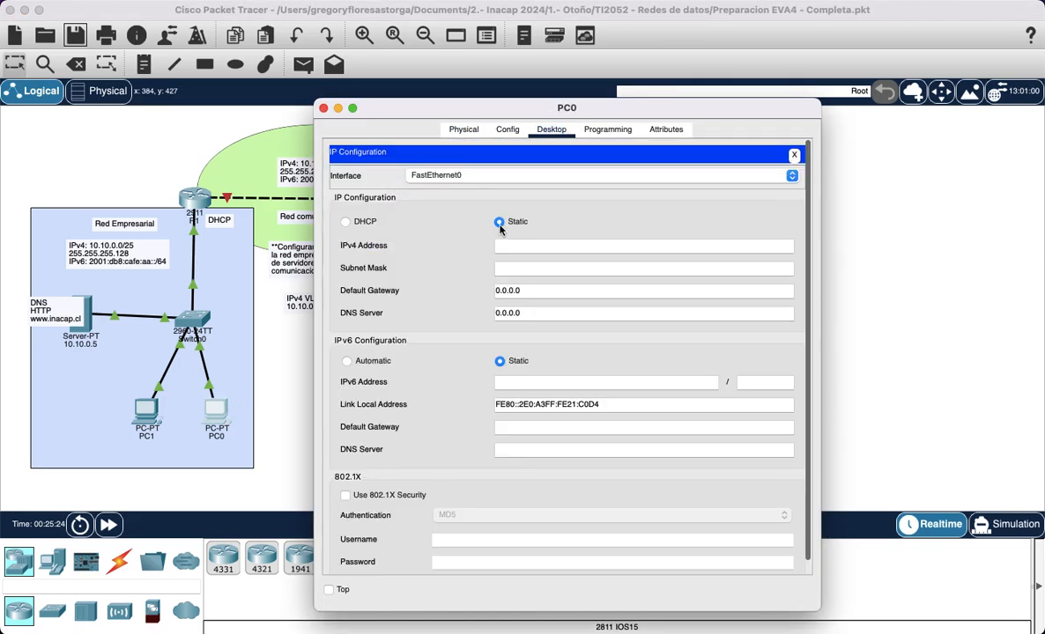
{"action": "left_click", "coordinate": [347, 222]}
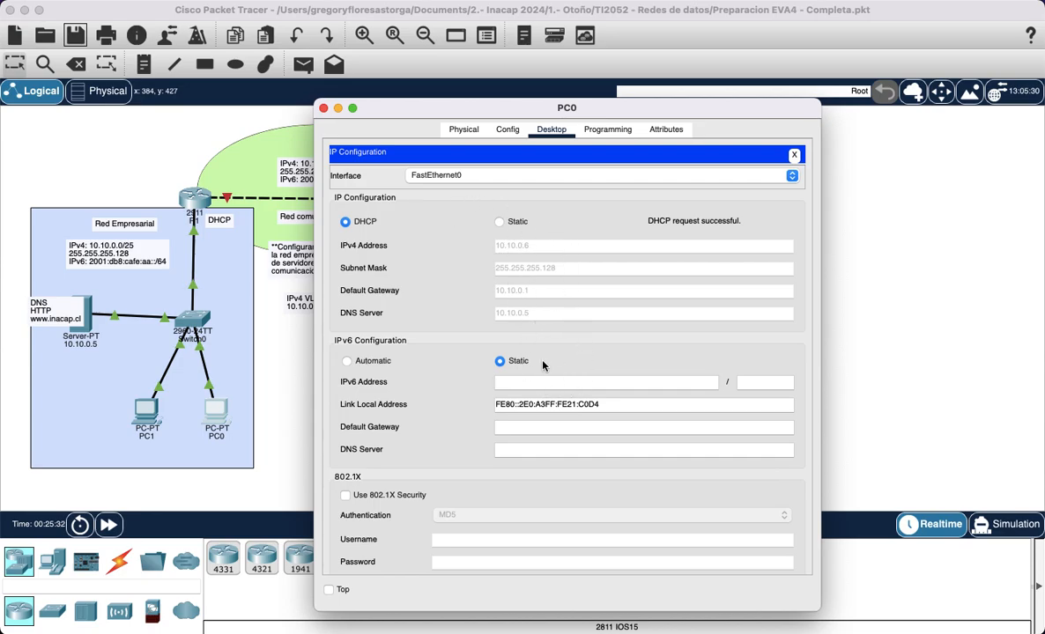
Step: Assign PC0 the static IPv6 address 2001:db8:cafe:aa::aaaa with prefix length 64
{"action": "left_click", "coordinate": [571, 379]}
{"action": "type", "text": "afe:aa::aaaa"}
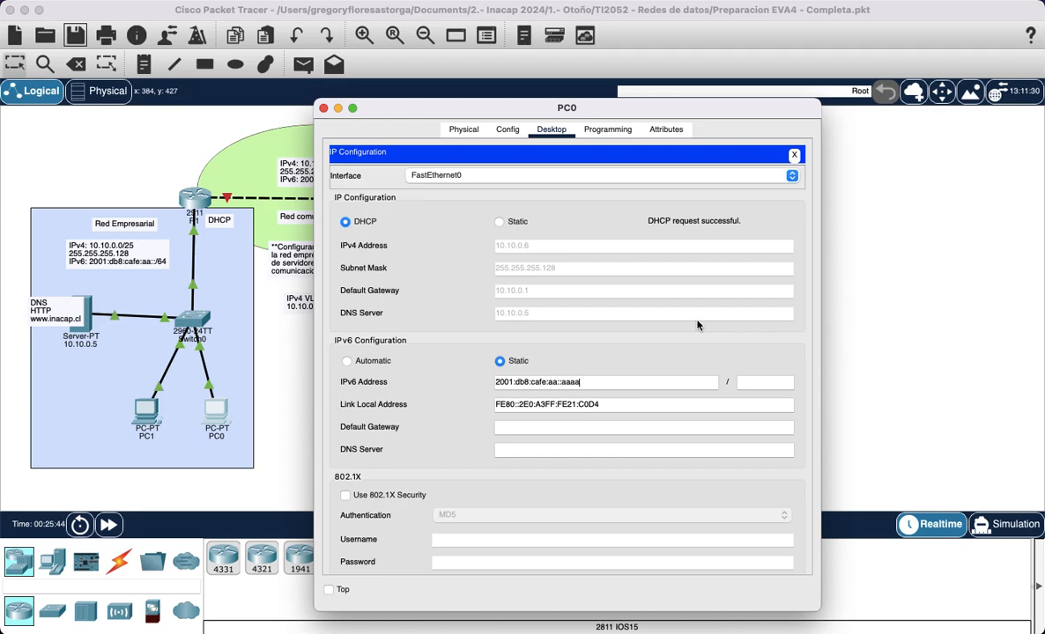
{"action": "left_click", "coordinate": [759, 383]}
{"action": "type", "text": "64"}
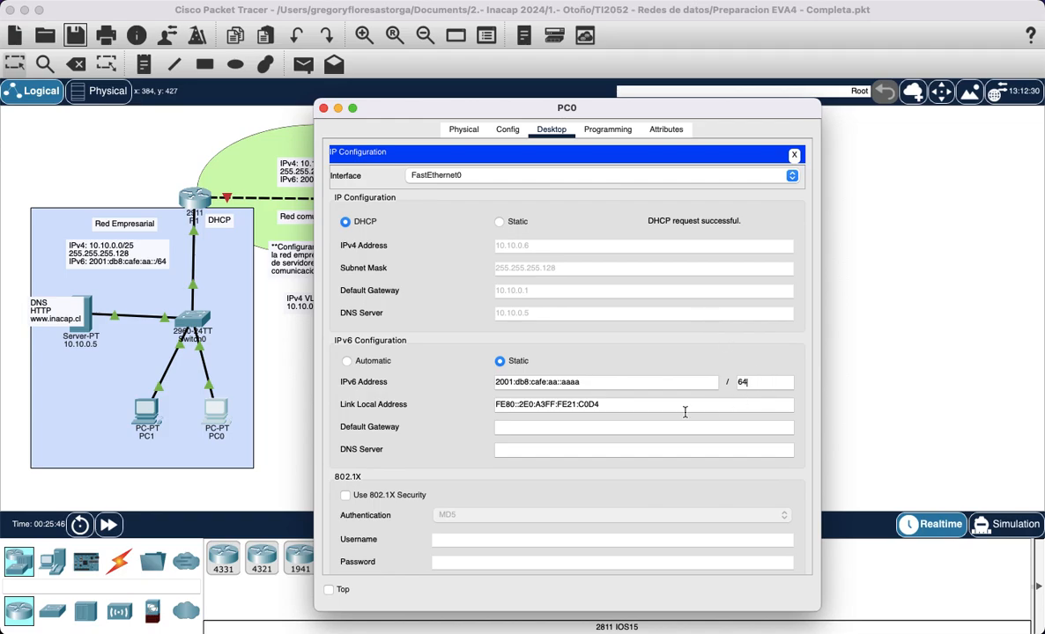
Step: Set PC0's IPv6 default gateway to fe80::1 and DNS server to 2001:db8:cafe:aa::5, and close the IP configuration
{"action": "left_click", "coordinate": [560, 428]}
{"action": "type", "text": "fe80::1"}
{"action": "left_click_drag", "start_coordinate": [541, 449], "coordinate": [471, 454]}
{"action": "type", "text": "2001:db8:cafe:aa::5"}
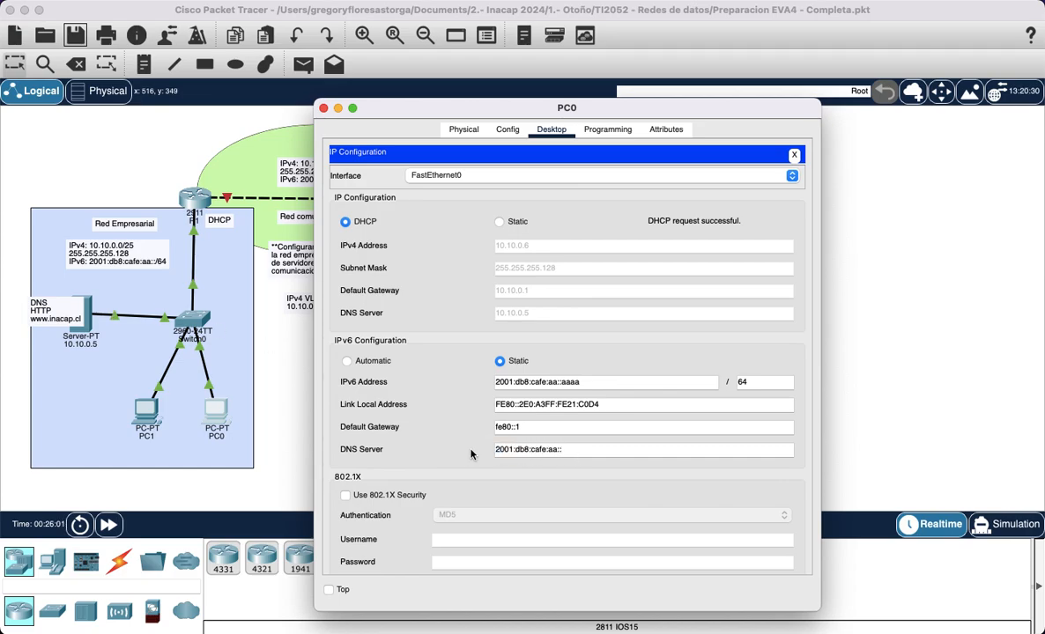
{"action": "left_click", "coordinate": [458, 312]}
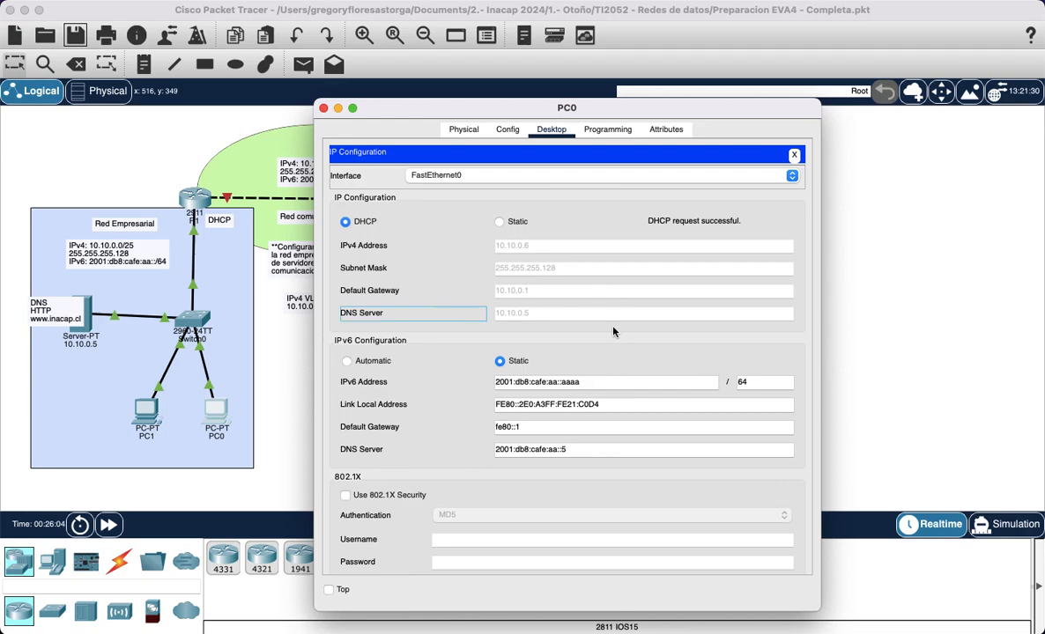
{"action": "left_click", "coordinate": [794, 155]}
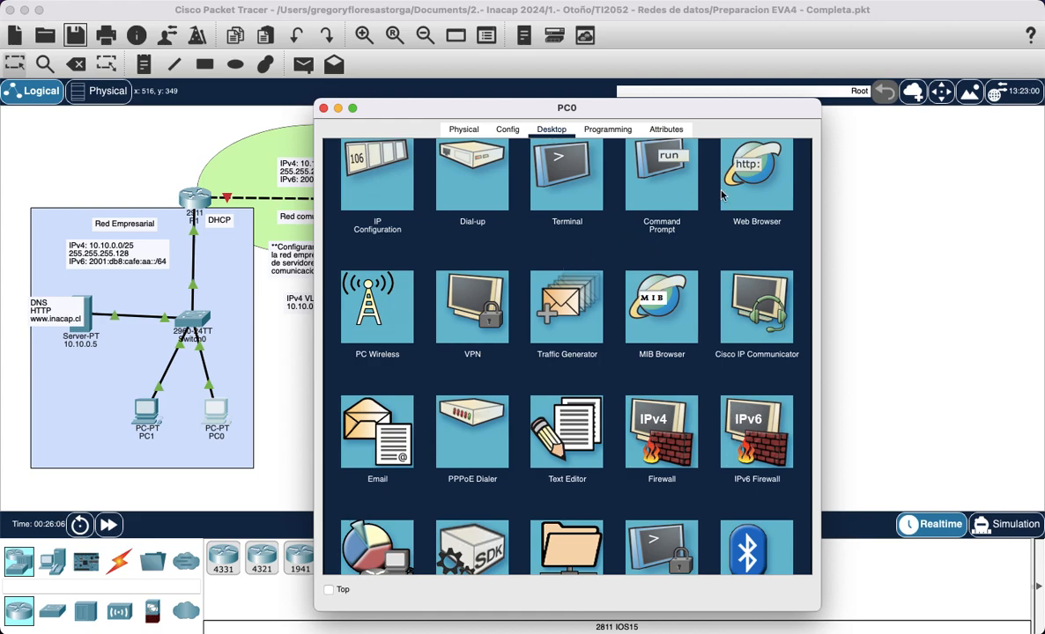
{"action": "left_click", "coordinate": [755, 174]}
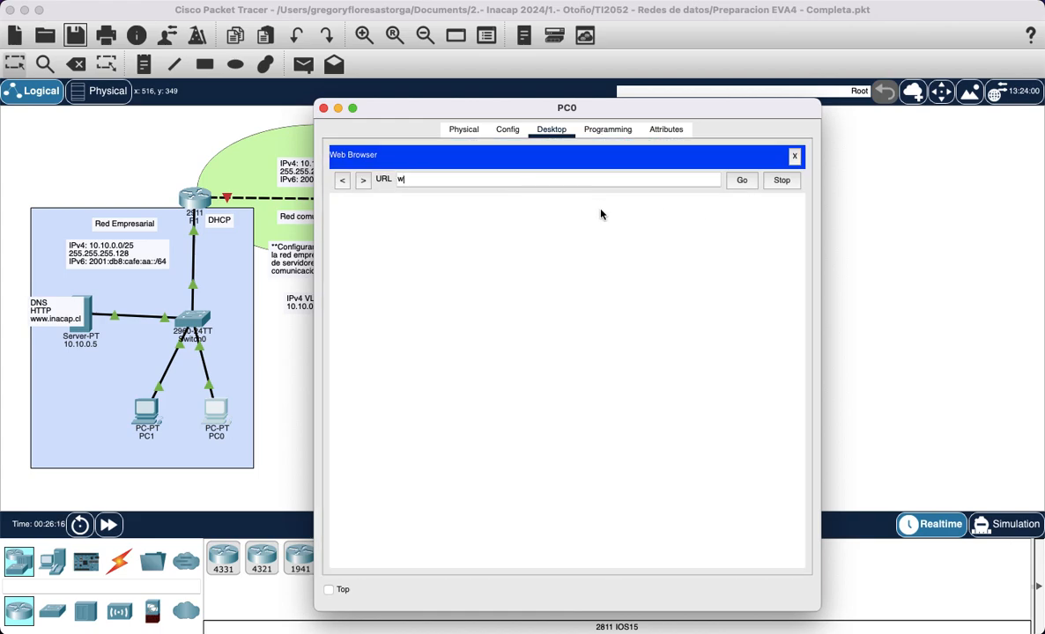
{"action": "type", "text": "www.inacap.cl"}
{"action": "key", "text": "Return"}
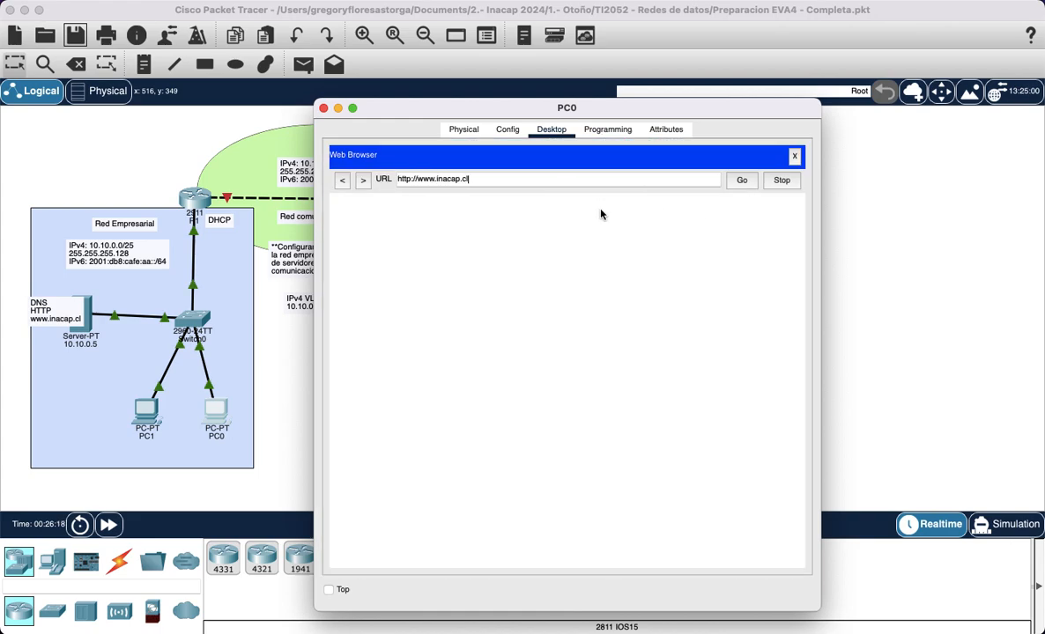
{"action": "left_click_drag", "start_coordinate": [472, 221], "coordinate": [688, 212]}
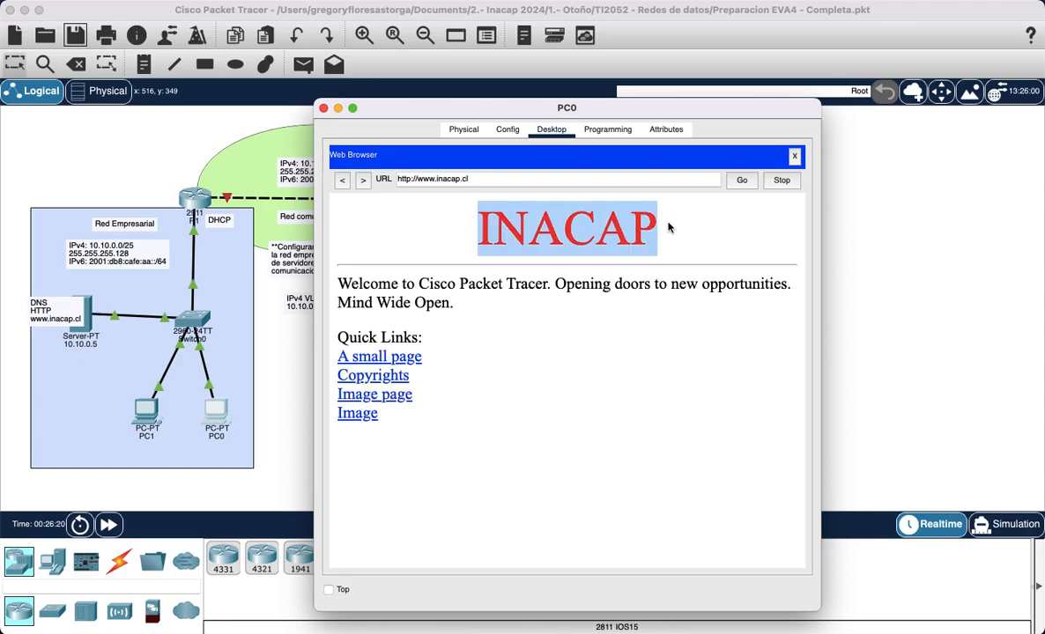
{"action": "left_click", "coordinate": [622, 212]}
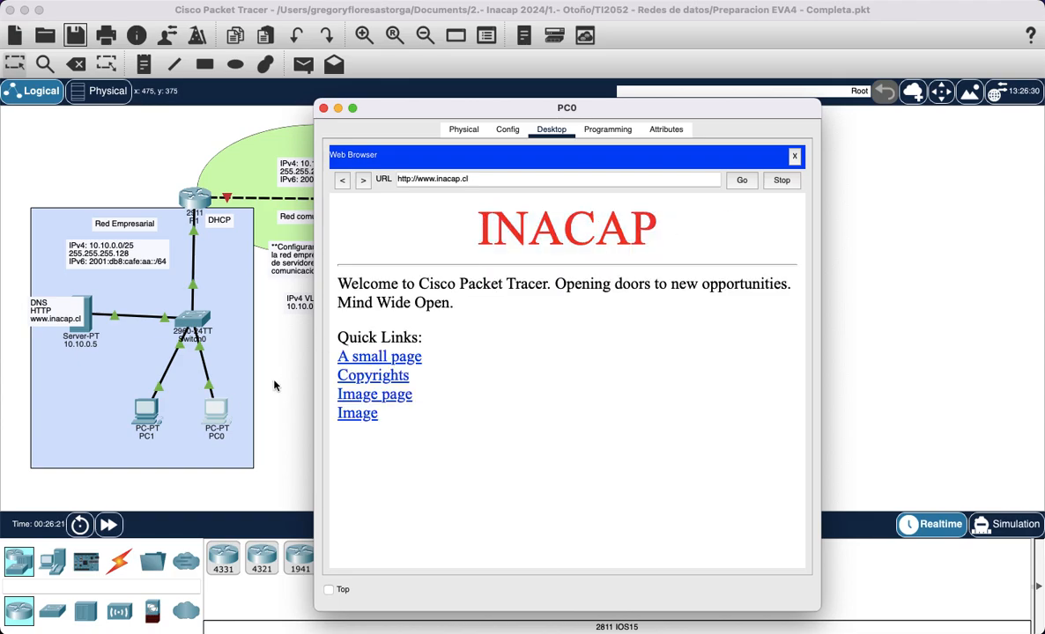
{"action": "left_click", "coordinate": [323, 108]}
Step: Open the IP configuration of PC1 and set its IPv4 addressing to DHCP
{"action": "left_click", "coordinate": [163, 412]}
{"action": "left_click", "coordinate": [146, 414]}
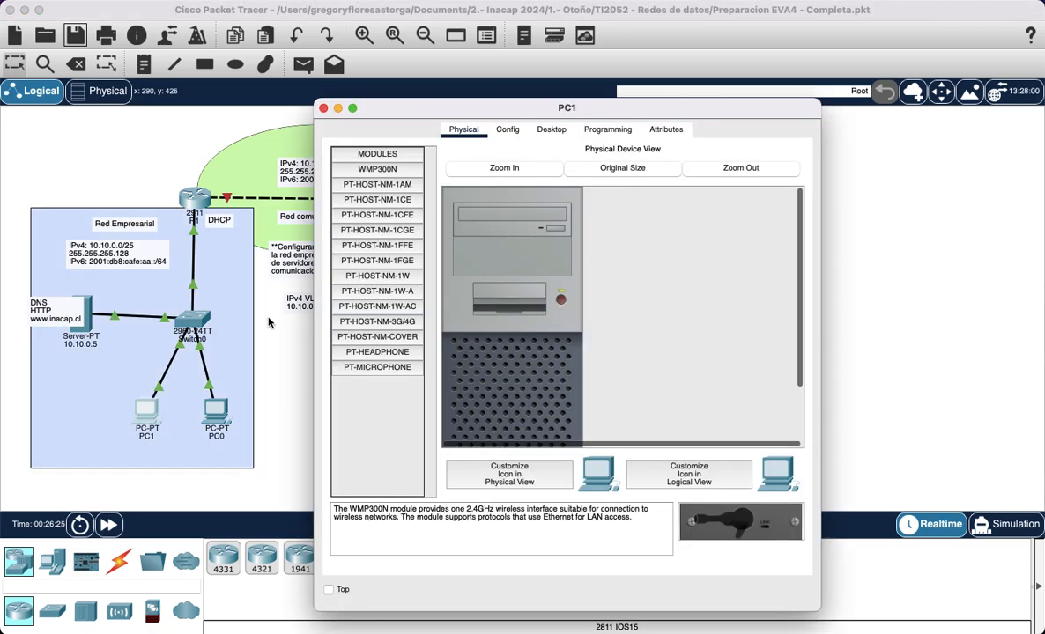
{"action": "left_click", "coordinate": [552, 130]}
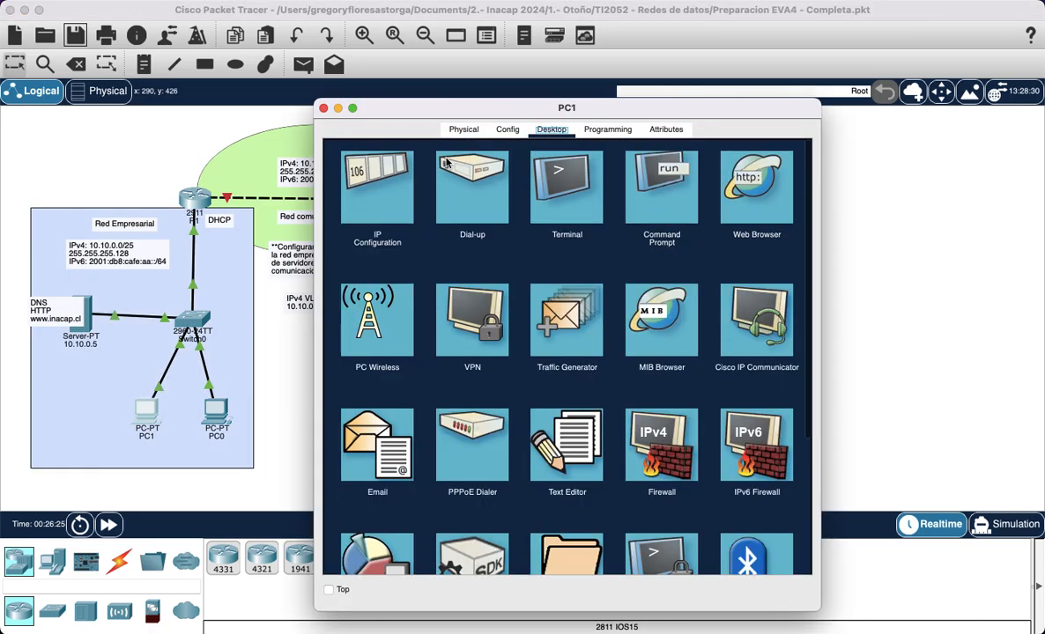
{"action": "left_click", "coordinate": [386, 184]}
{"action": "left_click", "coordinate": [345, 221]}
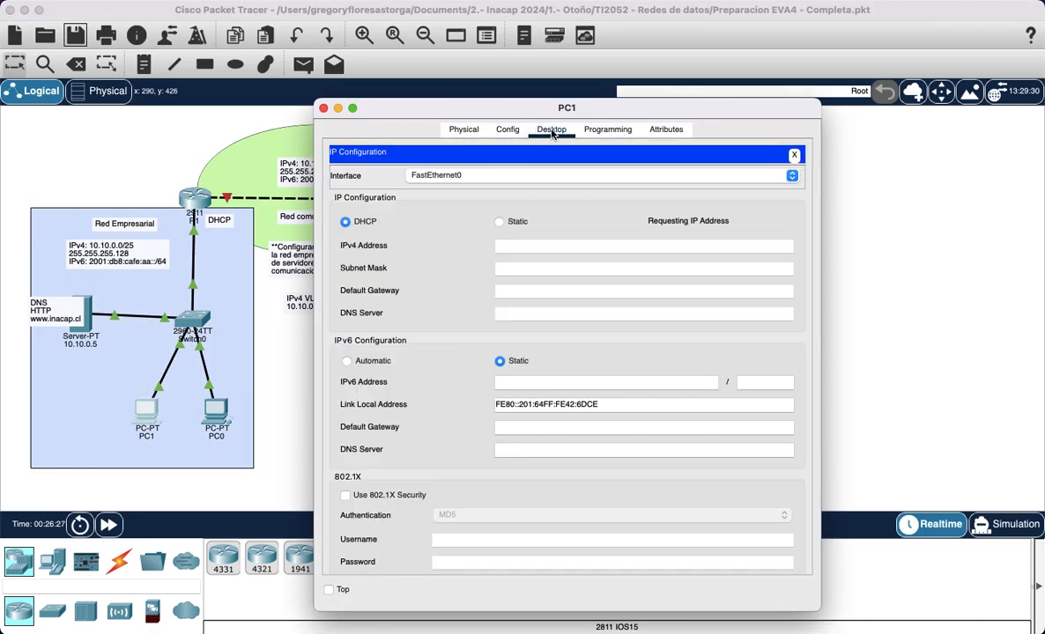
Step: Give PC1 the static IPv6 address 2001:db8:cafe:aa::bbbb/64, default gateway 2001:db8:cafe:aa::1 and DNS server 2001:db8:cafe:aa::5
{"action": "left_click_drag", "start_coordinate": [517, 108], "coordinate": [579, 74]}
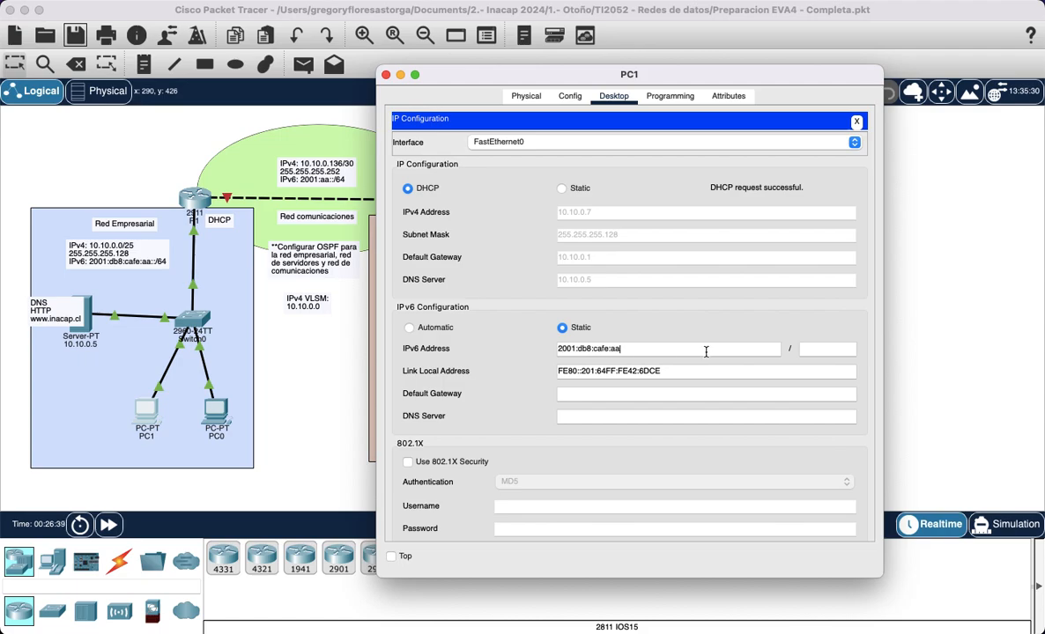
{"action": "type", "text": "bbbb"}
{"action": "left_click", "coordinate": [832, 350]}
{"action": "left_click", "coordinate": [628, 393]}
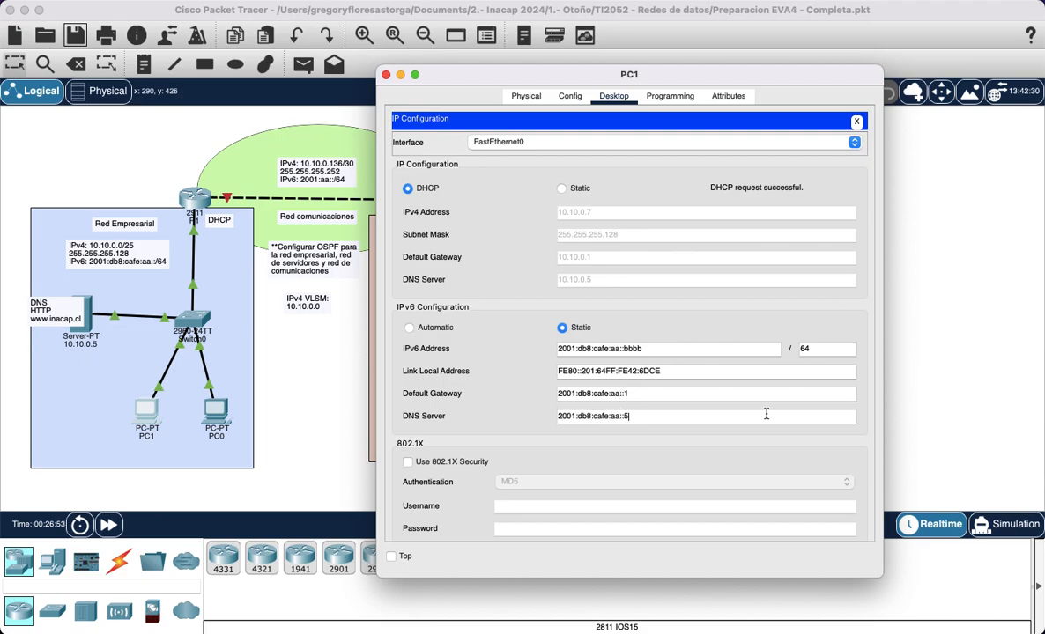
Step: Review PC1's IPv6 default gateway entry, and close its IP configuration and device window
{"action": "left_click_drag", "start_coordinate": [697, 396], "coordinate": [528, 397]}
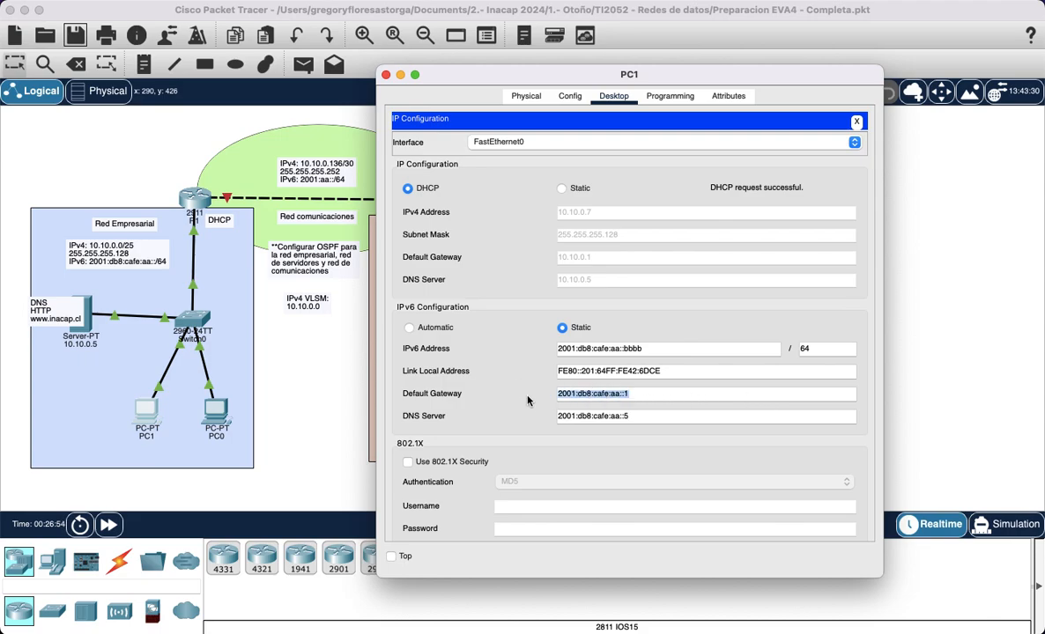
{"action": "left_click", "coordinate": [526, 396]}
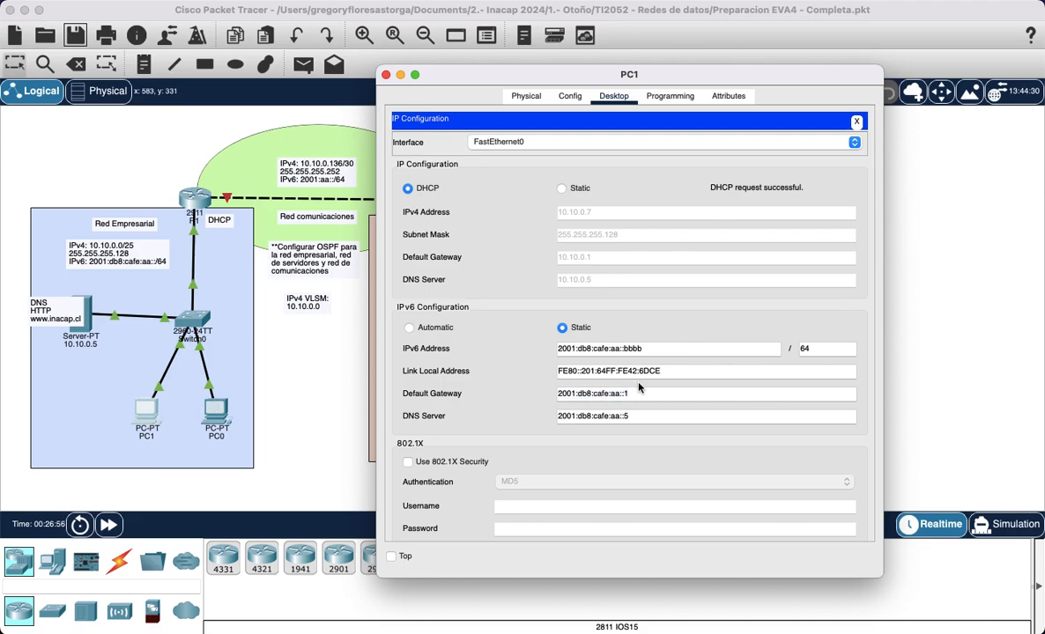
{"action": "left_click_drag", "start_coordinate": [642, 395], "coordinate": [526, 395]}
{"action": "left_click", "coordinate": [491, 394]}
{"action": "left_click_drag", "start_coordinate": [638, 394], "coordinate": [516, 397]}
{"action": "left_click", "coordinate": [481, 393]}
{"action": "left_click", "coordinate": [856, 123]}
{"action": "left_click", "coordinate": [385, 75]}
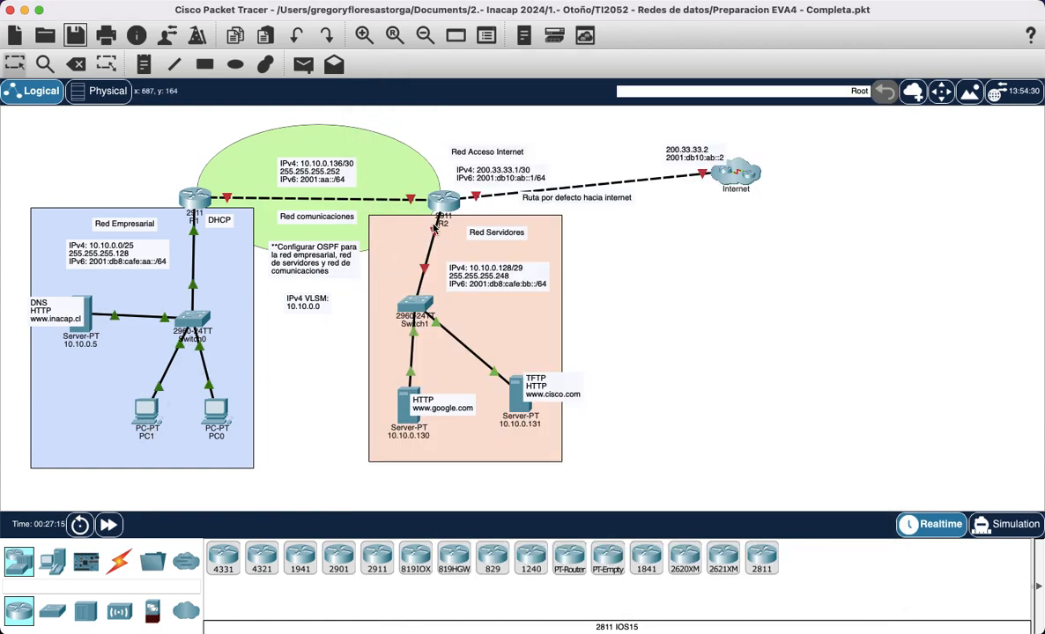
Step: Open the command line of router R2 and enter global configuration mode
{"action": "scroll", "coordinate": [433, 234], "scroll_direction": "right", "scroll_amount": 5}
{"action": "scroll", "coordinate": [434, 235], "scroll_direction": "right", "scroll_amount": 1}
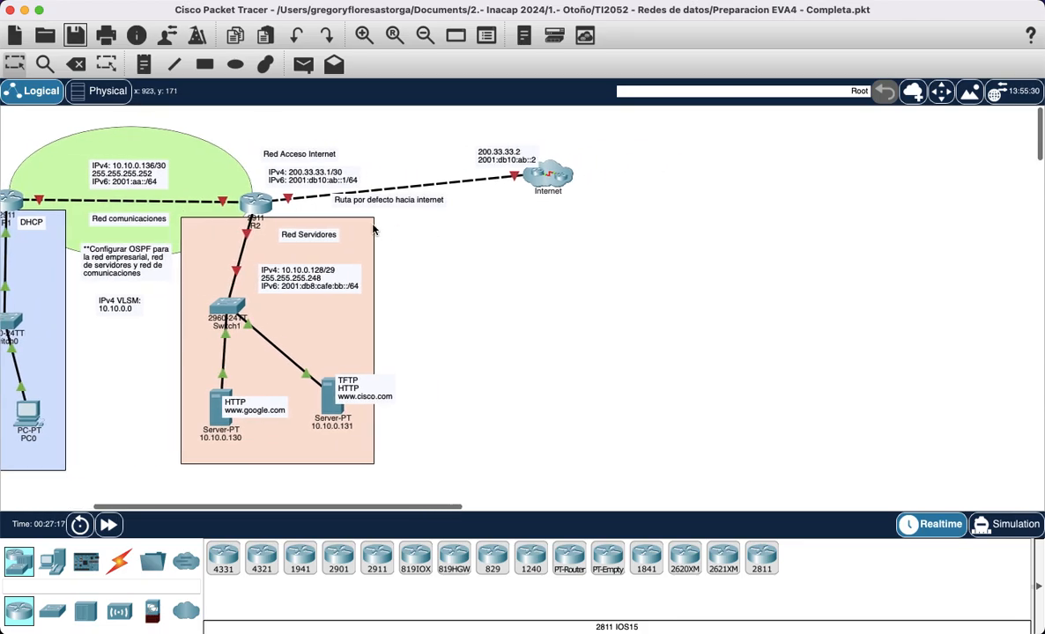
{"action": "key", "text": "super+grave"}
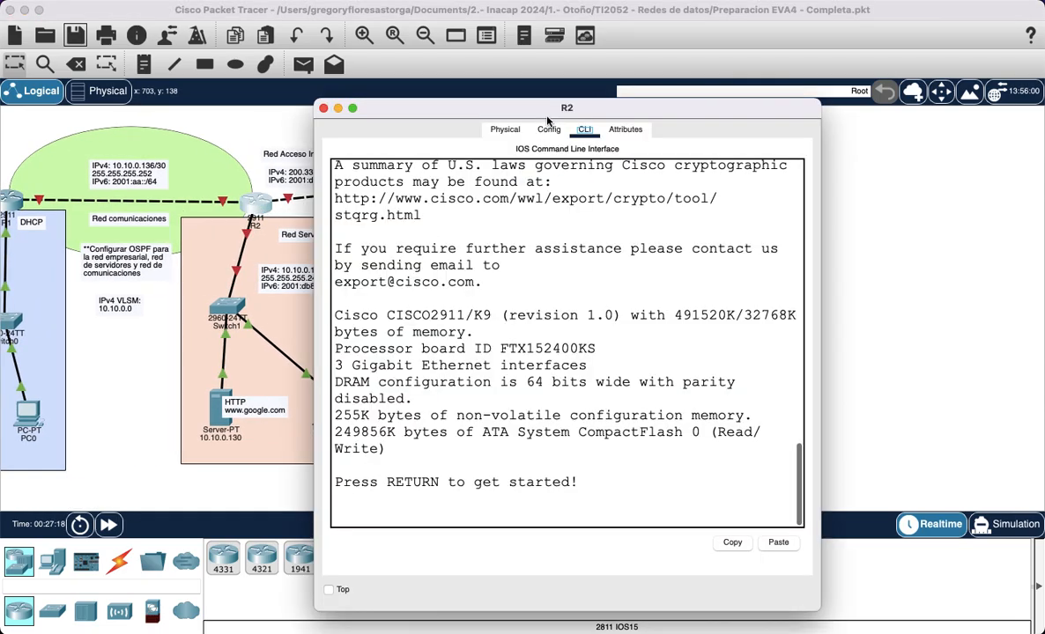
{"action": "left_click_drag", "start_coordinate": [540, 111], "coordinate": [702, 68]}
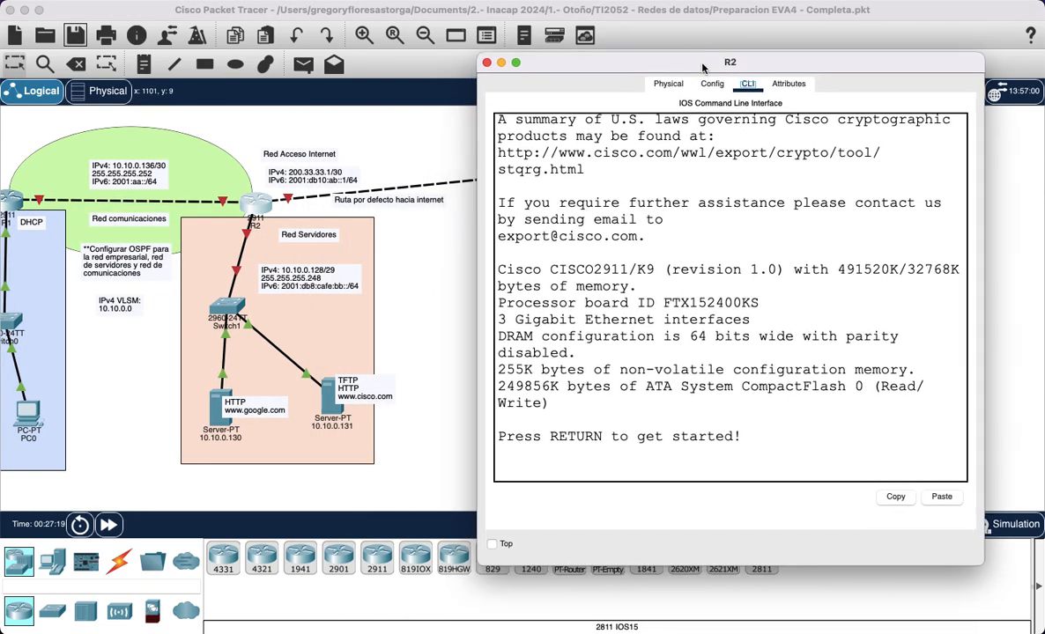
{"action": "left_click", "coordinate": [733, 356]}
{"action": "key", "text": "Return"}
{"action": "key", "text": "Return"}
{"action": "type", "text": "ena"}
{"action": "key", "text": "Return"}
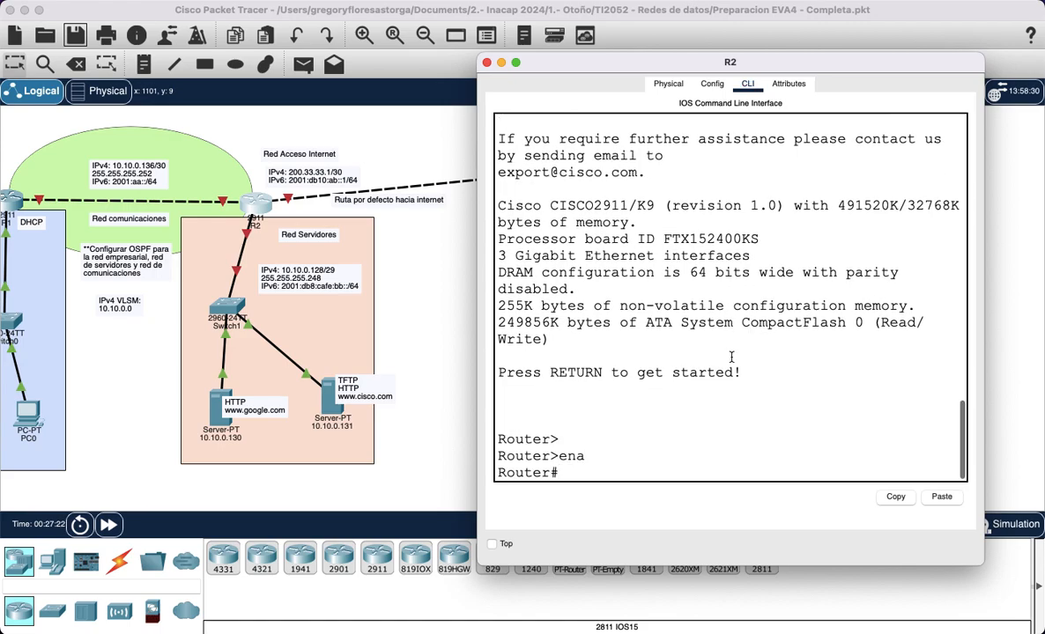
{"action": "type", "text": "configure terminal"}
{"action": "key", "text": "Return"}
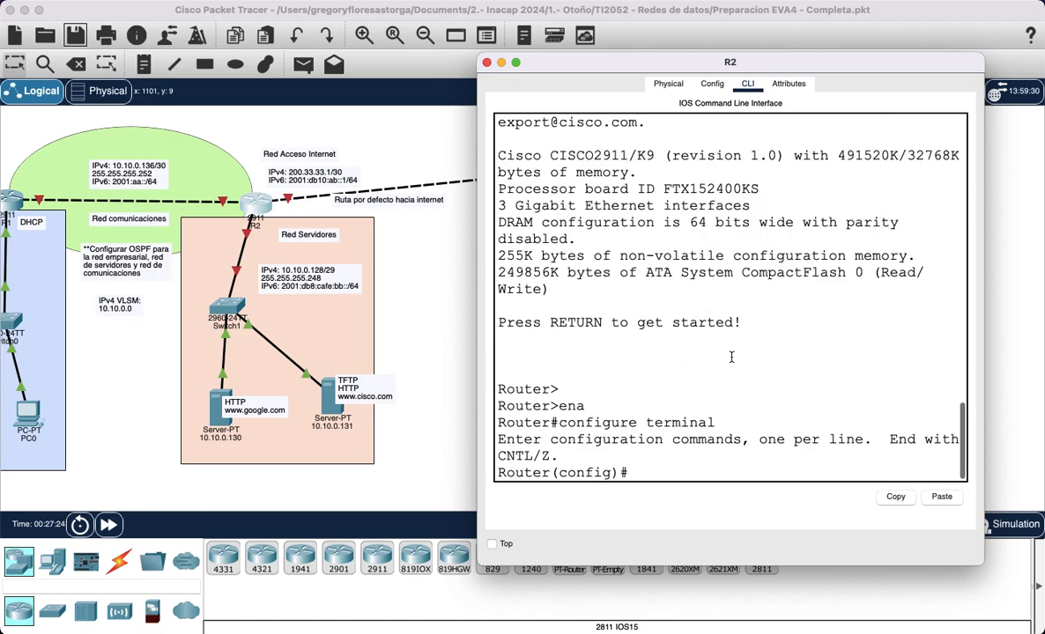
Step: Set the router's hostname to R2
{"action": "type", "text": "hostnam"}
{"action": "type", "text": "e"}
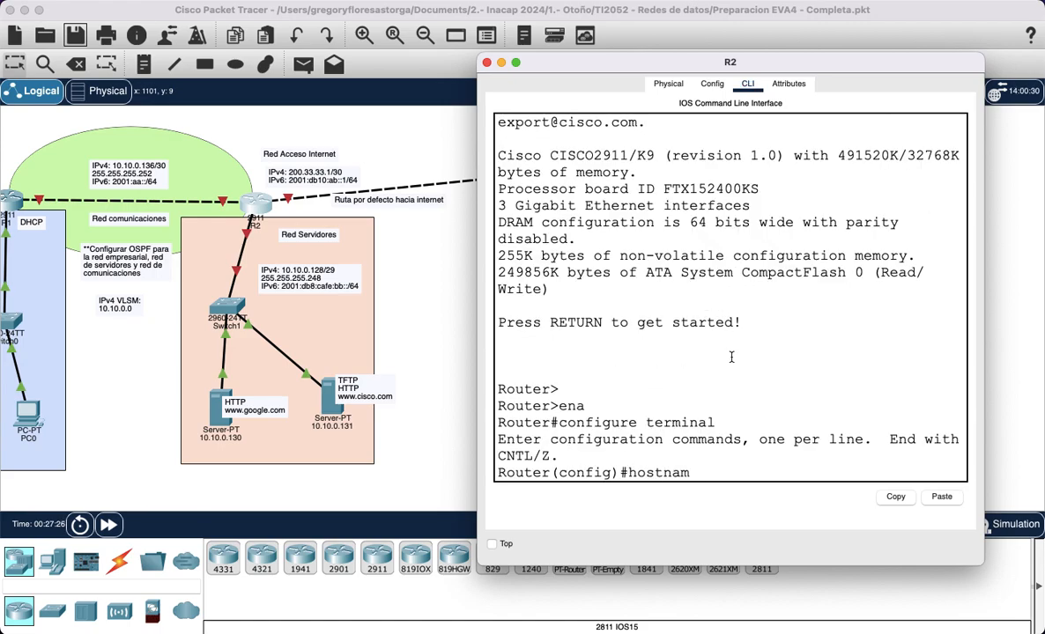
{"action": "type", "text": " R2"}
{"action": "key", "text": "Return"}
{"action": "key", "text": "Return"}
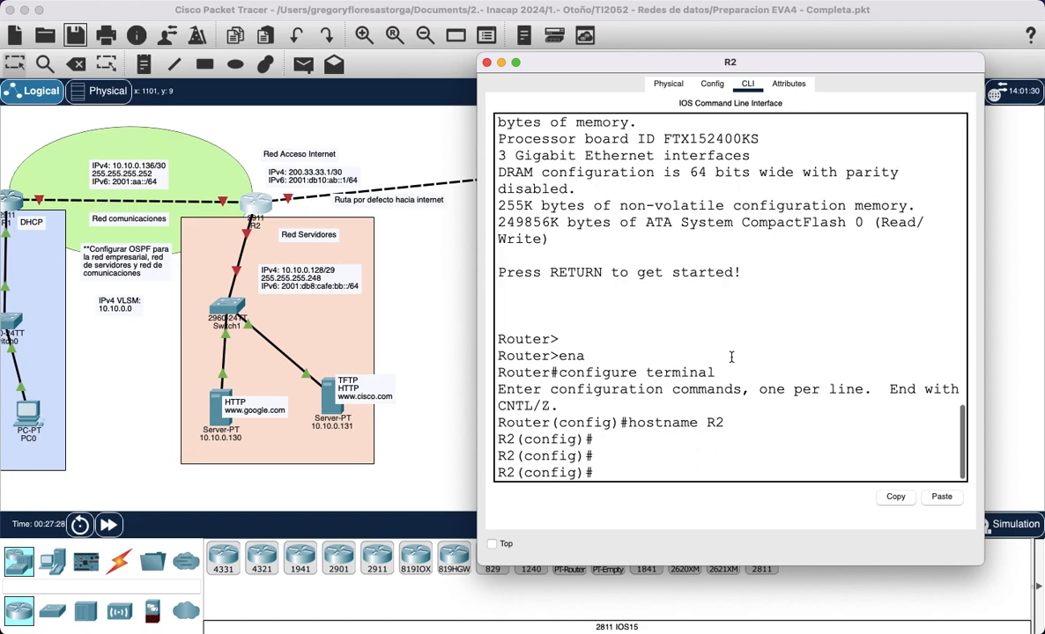
{"action": "key", "text": "Return"}
Step: Check which R2 port faces R1, enter configuration of interface g0/0 and set its description to "Hacia R1"
{"action": "left_click", "coordinate": [426, 274]}
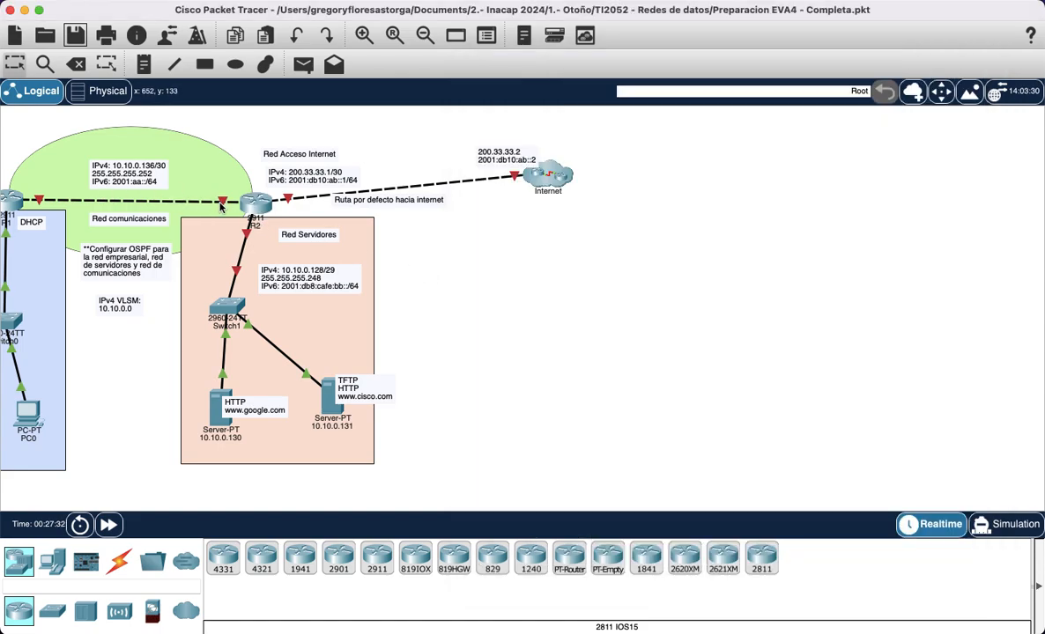
{"action": "mouse_move", "coordinate": [222, 206]}
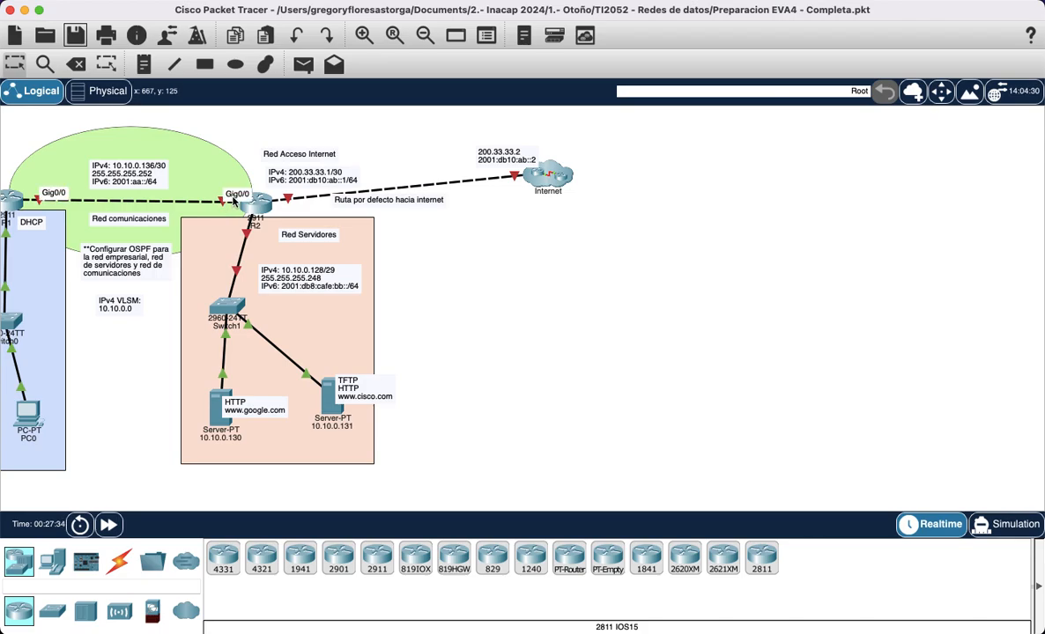
{"action": "left_click", "coordinate": [233, 198]}
{"action": "type", "text": "int"}
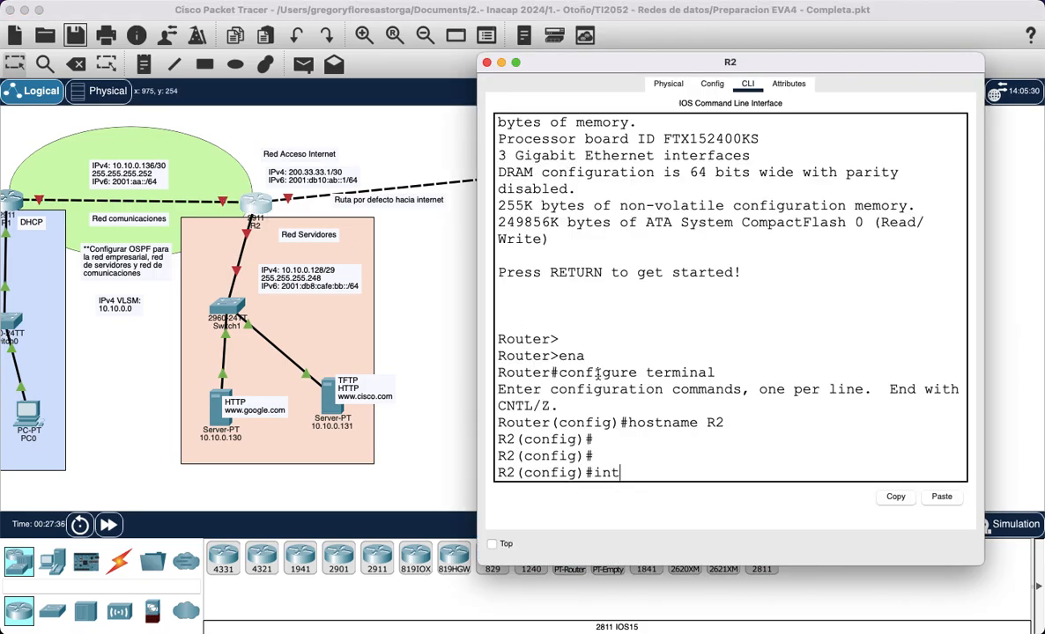
{"action": "type", "text": "erface g0/0"}
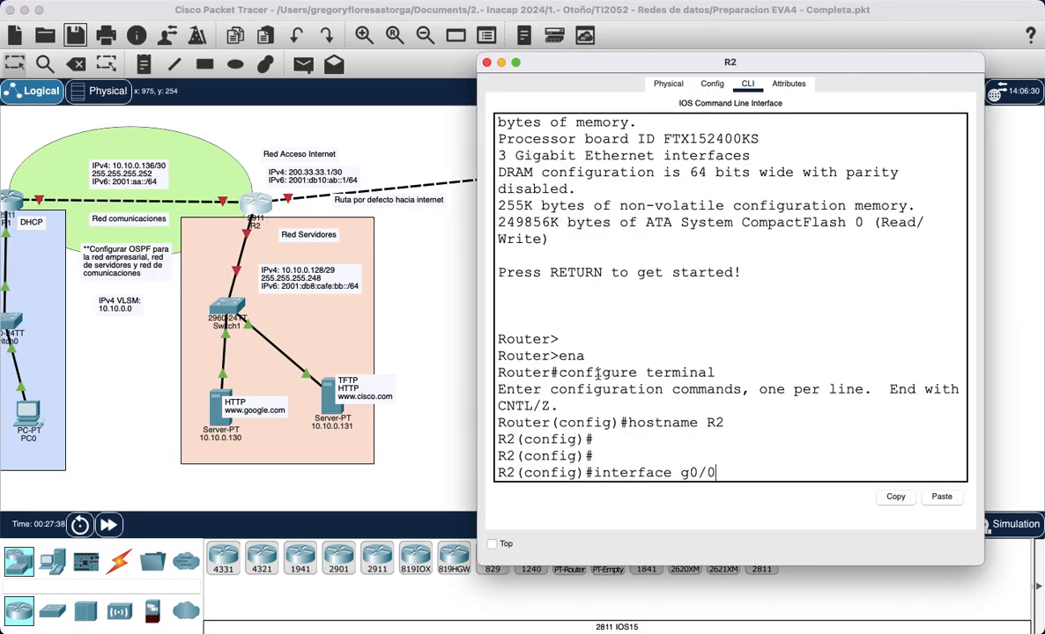
{"action": "key", "text": "Return"}
{"action": "type", "text": "description "}
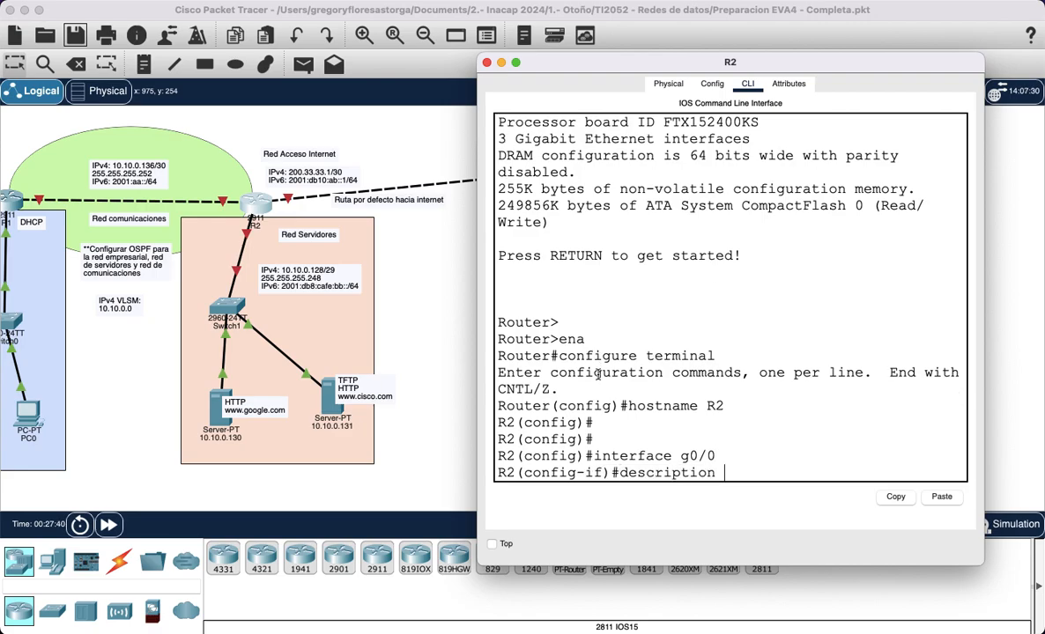
{"action": "type", "text": "\"Hacia R1\""}
{"action": "key", "text": "Return"}
Step: Assign IPv4 address 10.10.0.138 with mask 255.255.255.252 to R2's interface g0/0
{"action": "type", "text": "ip addre"}
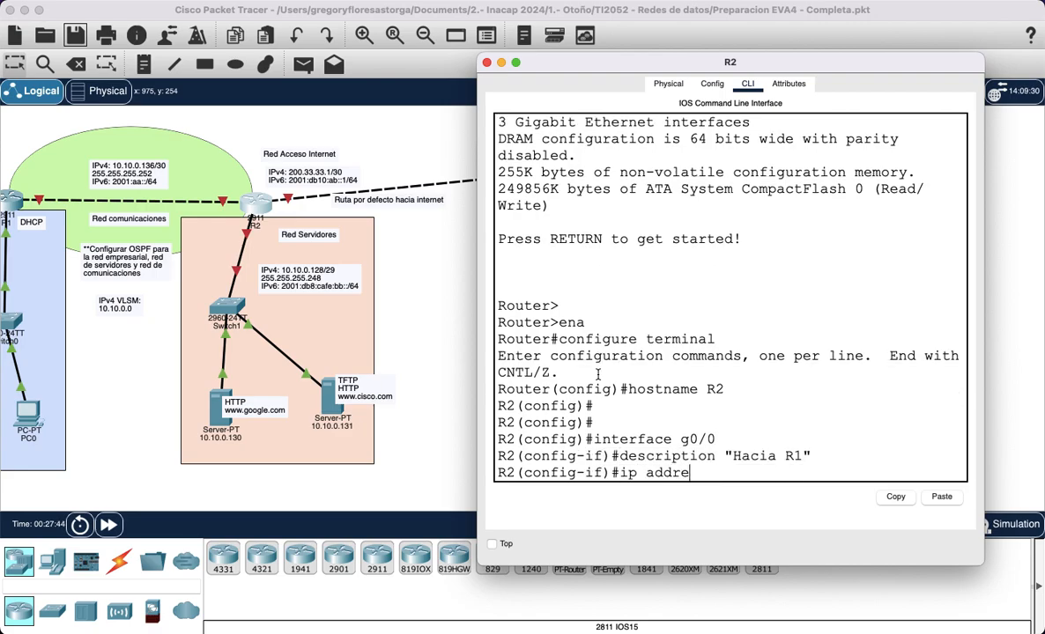
{"action": "type", "text": "ss 10.10.0."}
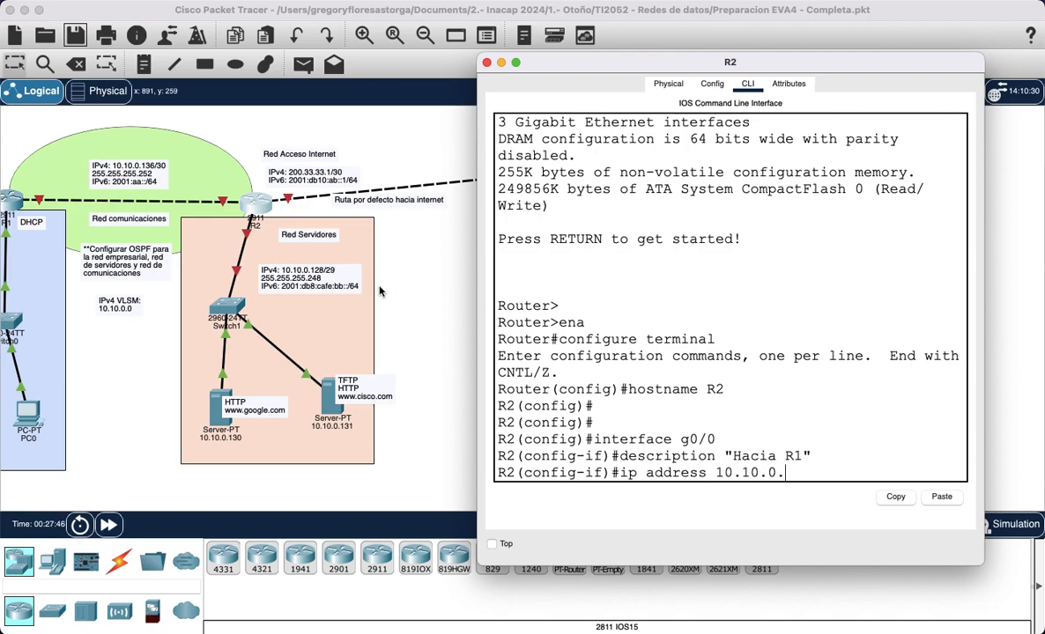
{"action": "key", "text": "alt+Tab"}
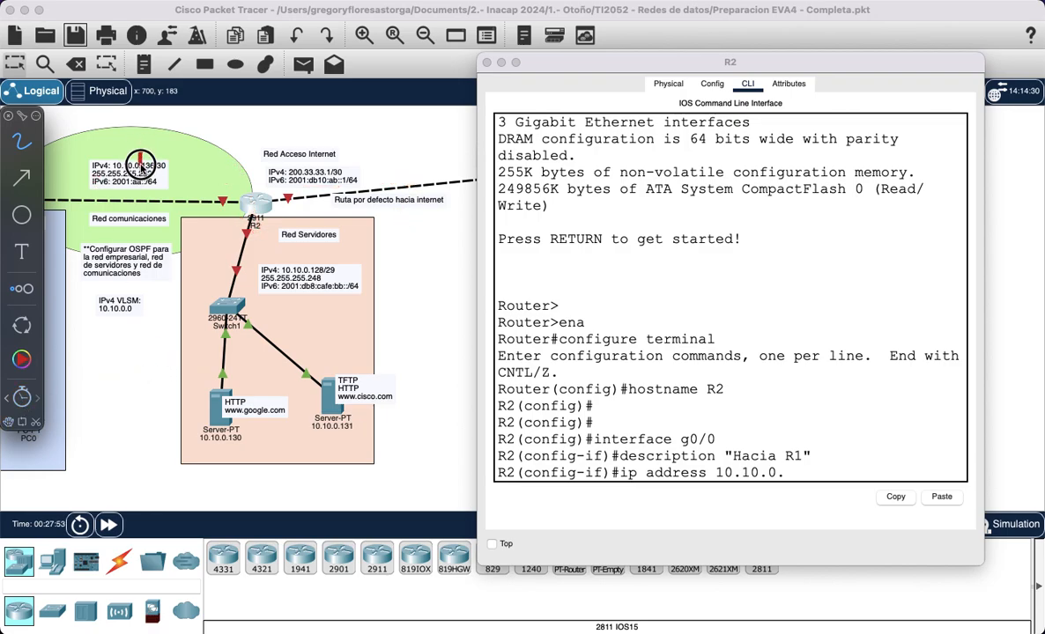
{"action": "mouse_move", "coordinate": [146, 148]}
{"action": "left_mouse_down"}
{"action": "mouse_move", "coordinate": [169, 167]}
{"action": "mouse_move", "coordinate": [144, 146]}
{"action": "mouse_move", "coordinate": [71, 157]}
{"action": "mouse_move", "coordinate": [61, 170]}
{"action": "mouse_move", "coordinate": [79, 165]}
{"action": "left_mouse_up"}
{"action": "left_click_drag", "start_coordinate": [221, 135], "coordinate": [225, 195]}
{"action": "left_click_drag", "start_coordinate": [234, 179], "coordinate": [225, 196]}
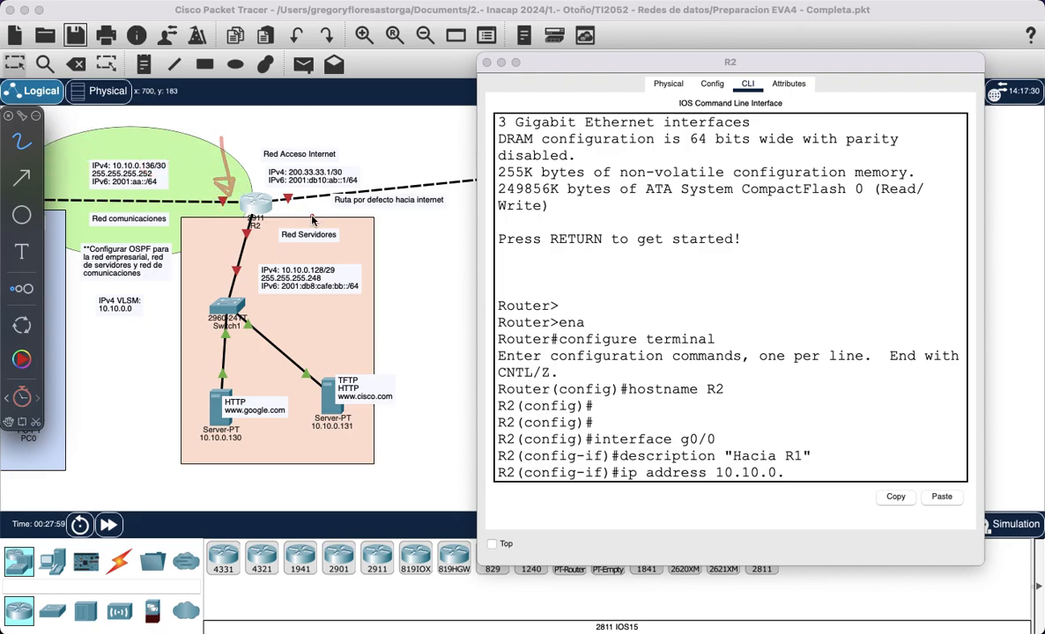
{"action": "key", "text": "Escape"}
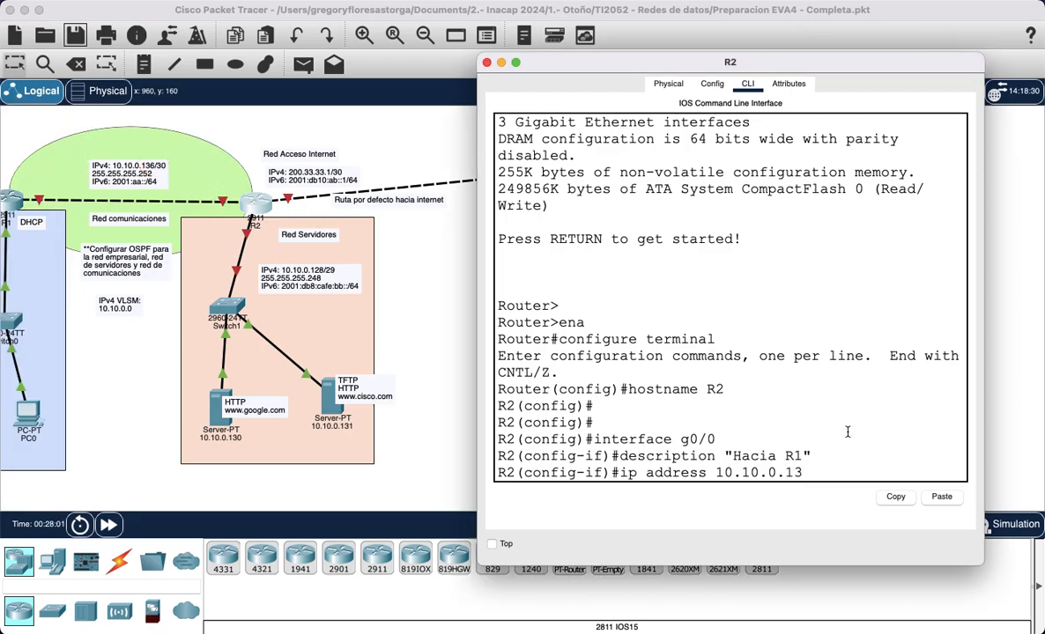
{"action": "type", "text": "255.255.255.252"}
{"action": "key", "text": "Return"}
Step: Give interface g0/0 the IPv6 address 2001:aa::2/64 and the link-local address fe80::2
{"action": "type", "text": "ipv6 address"}
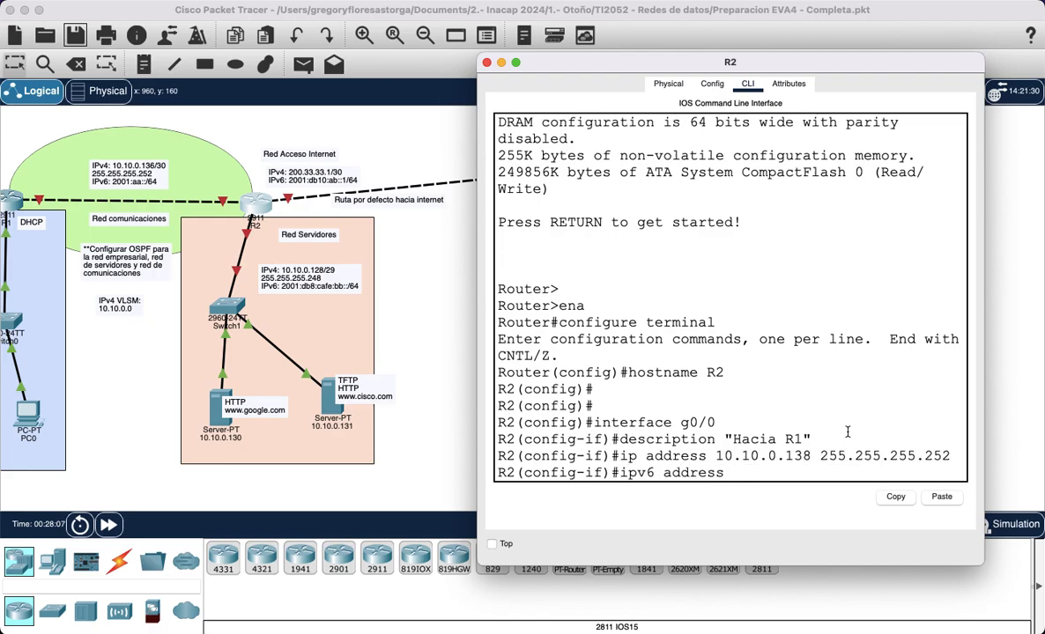
{"action": "type", "text": " 2001:aa::2/64"}
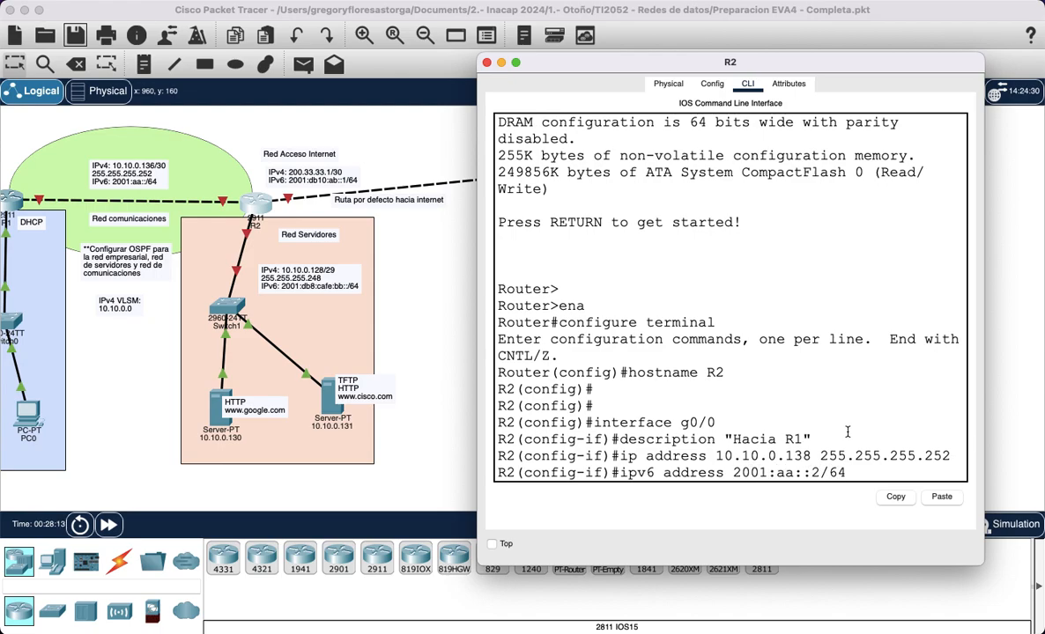
{"action": "key", "text": "Return"}
{"action": "type", "text": "ipv6 add"}
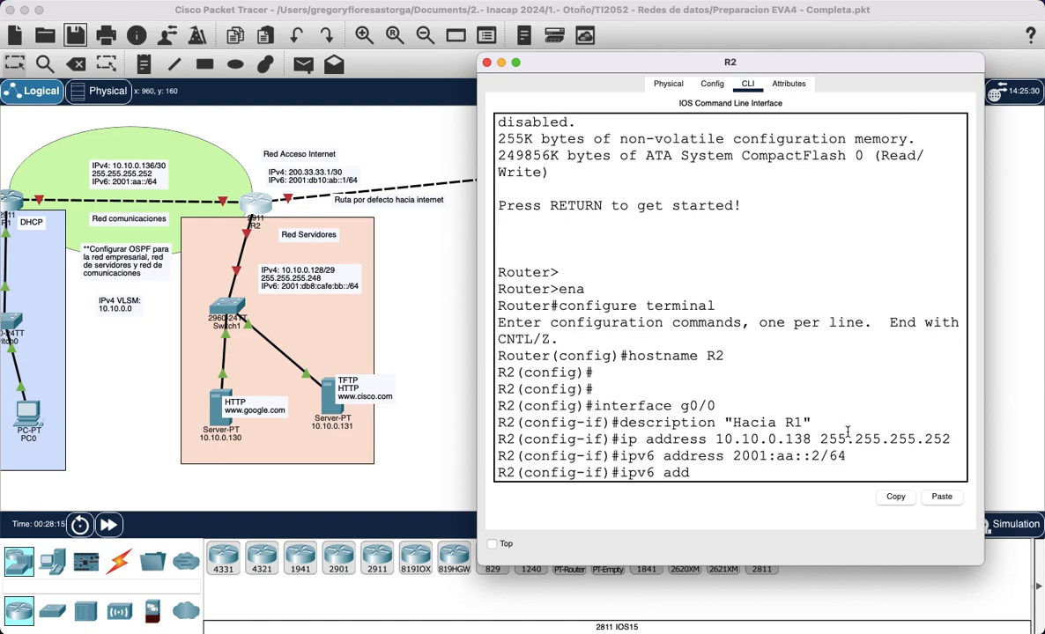
{"action": "type", "text": "ress fe80::2"}
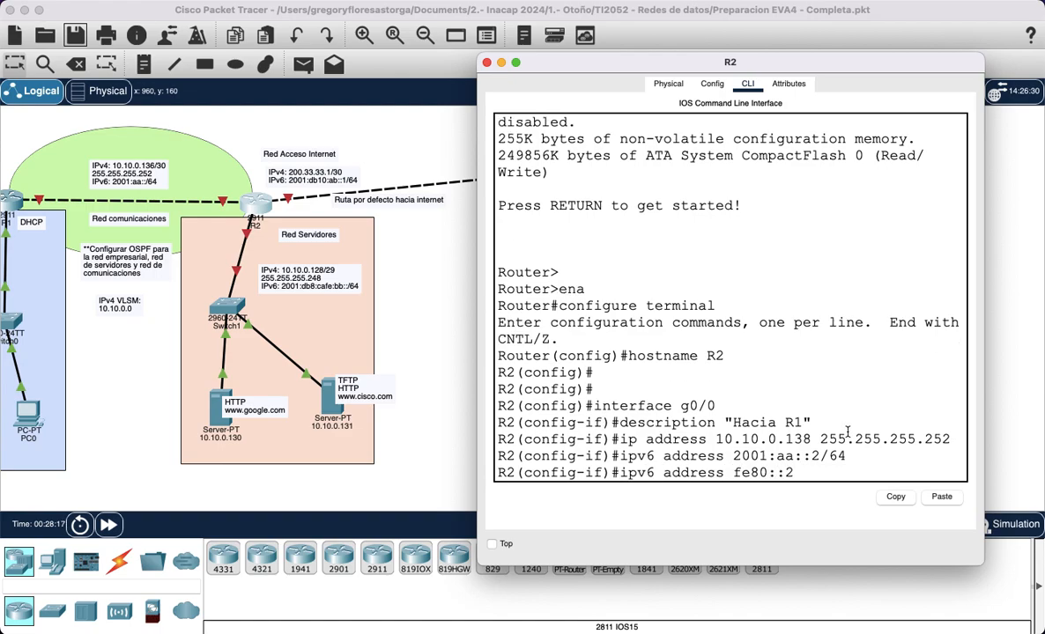
{"action": "type", "text": " link-local"}
{"action": "key", "text": "Return"}
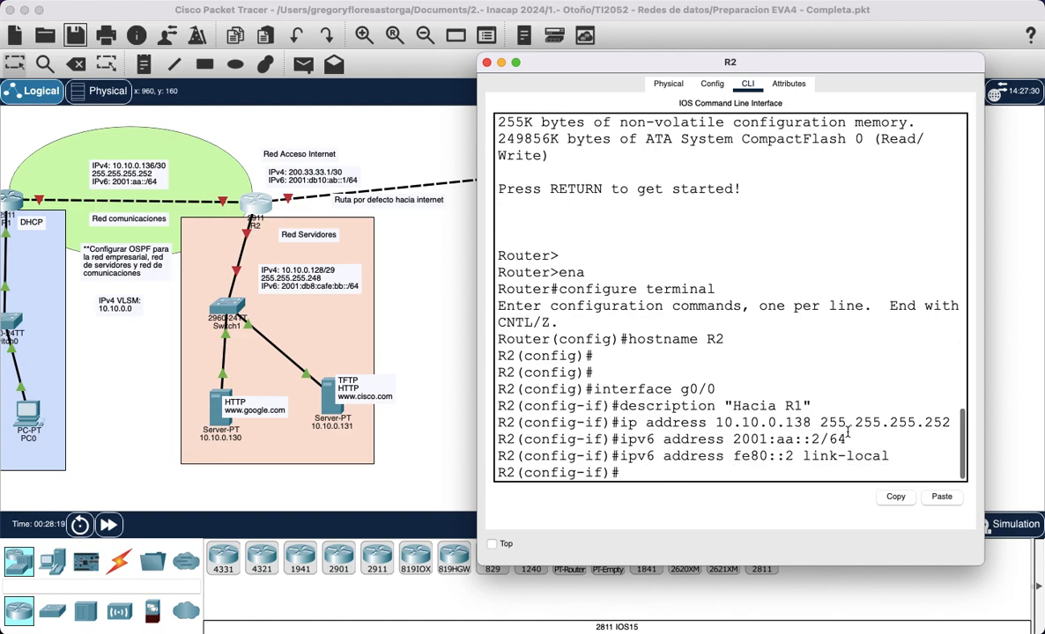
Step: Enable interface g0/0 with no shutdown and return to global configuration mode
{"action": "type", "text": "no shutdown"}
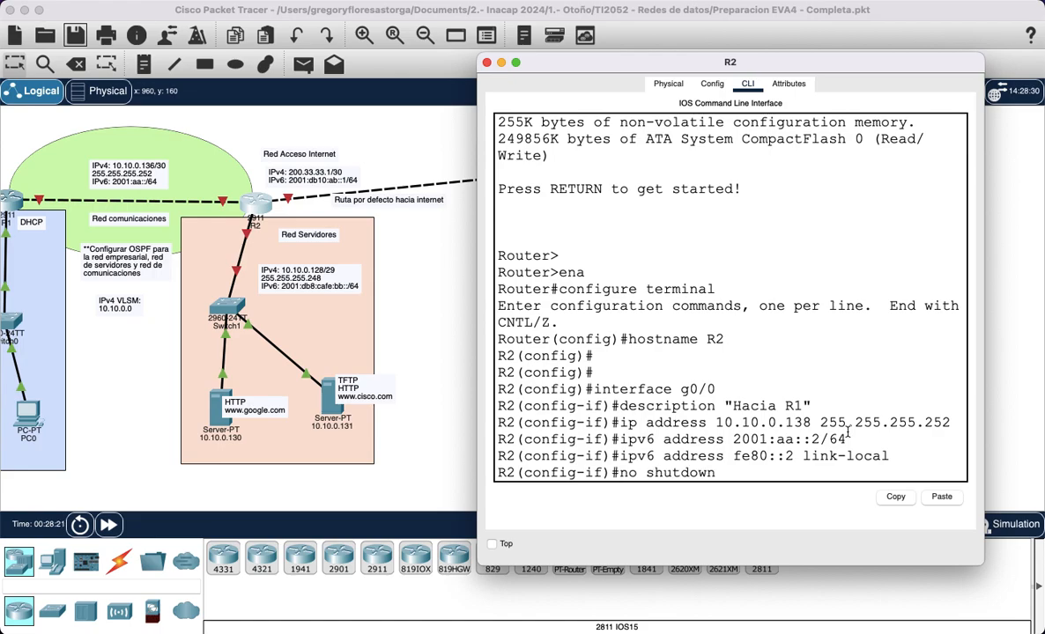
{"action": "key", "text": "Return"}
{"action": "type", "text": "exit"}
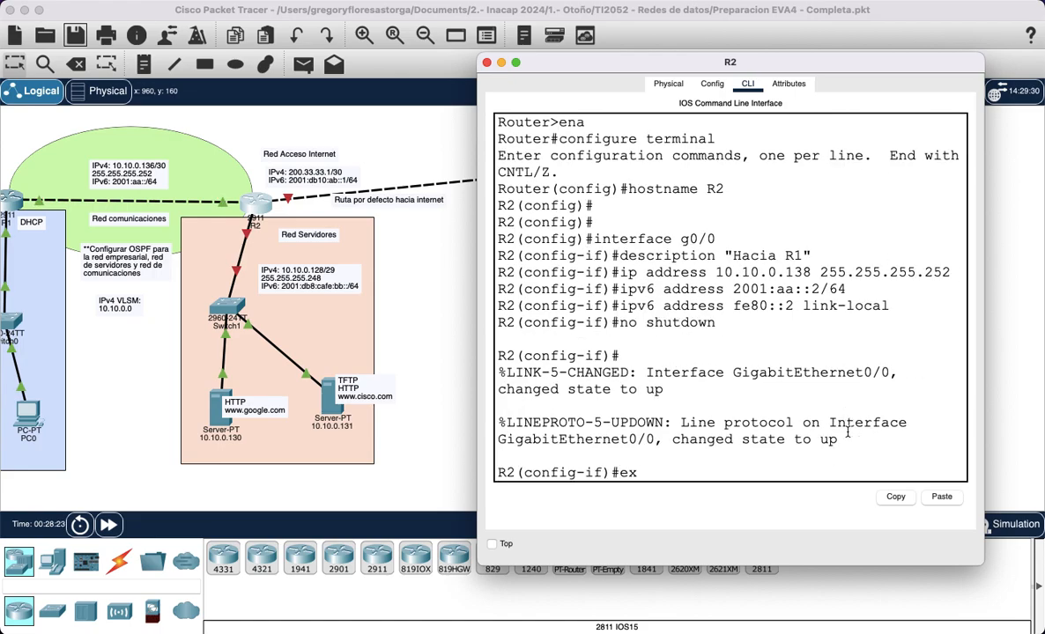
{"action": "key", "text": "Return"}
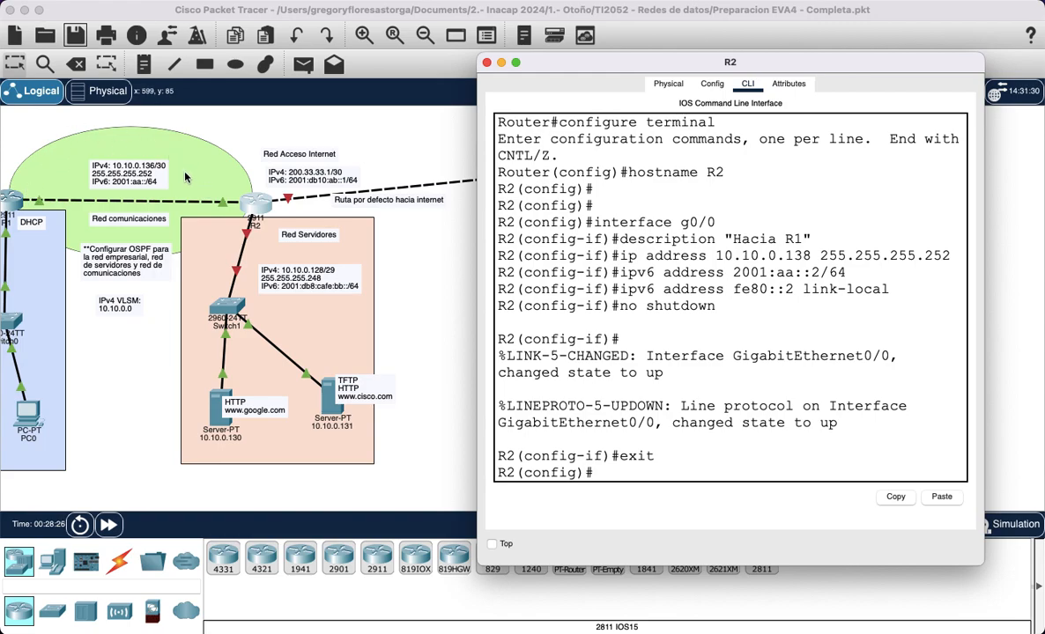
{"action": "key", "text": "Return"}
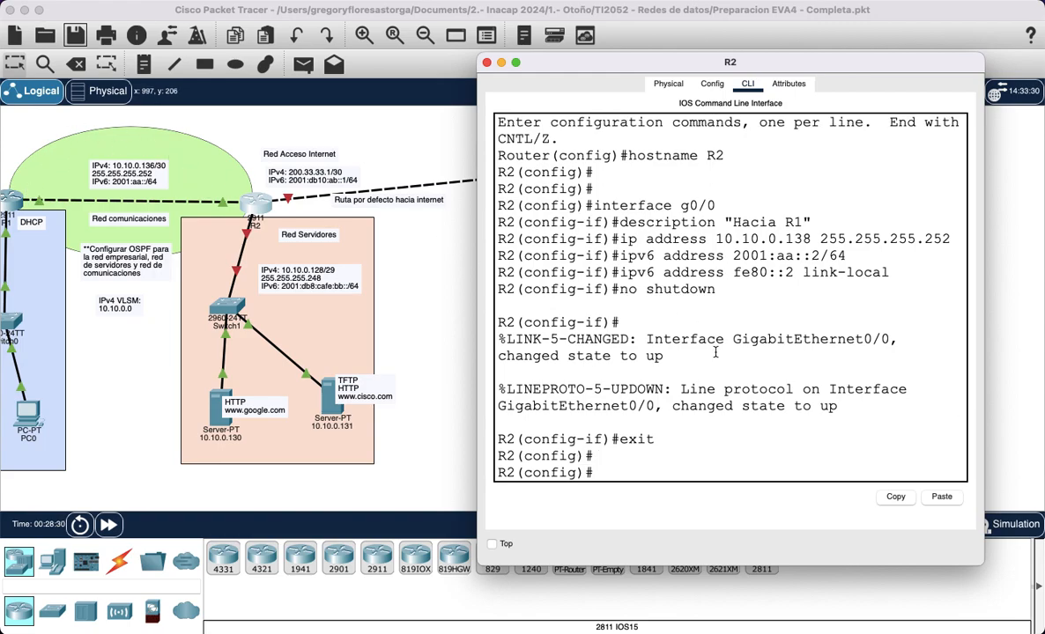
Step: Check which R2 port faces Switch1, enter configuration of interface g0/1 and set its description to "RED SERVIDORES"
{"action": "left_click", "coordinate": [416, 256]}
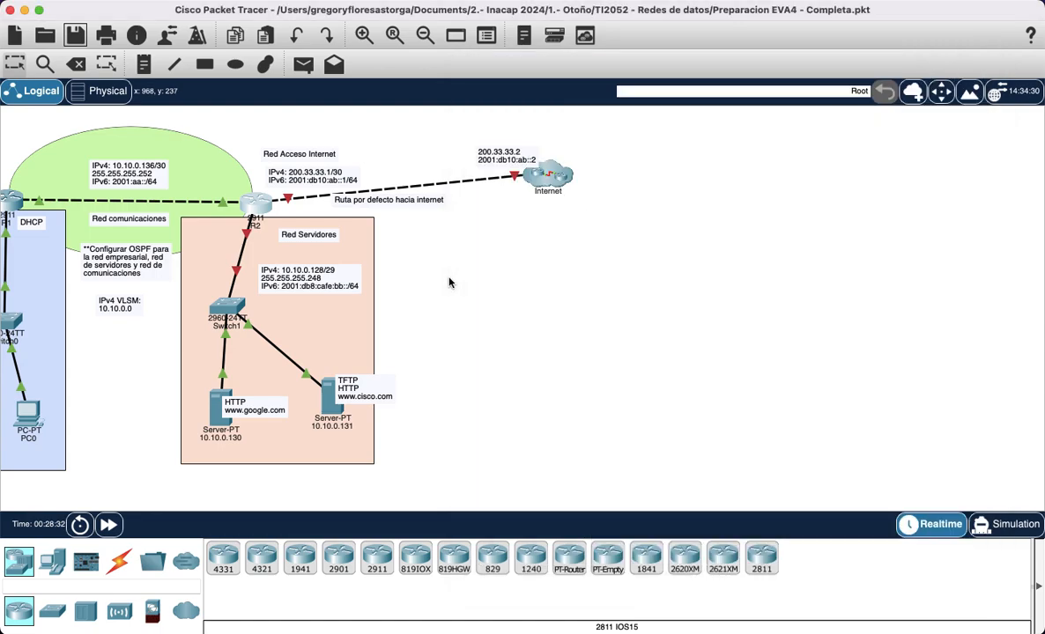
{"action": "mouse_move", "coordinate": [247, 244]}
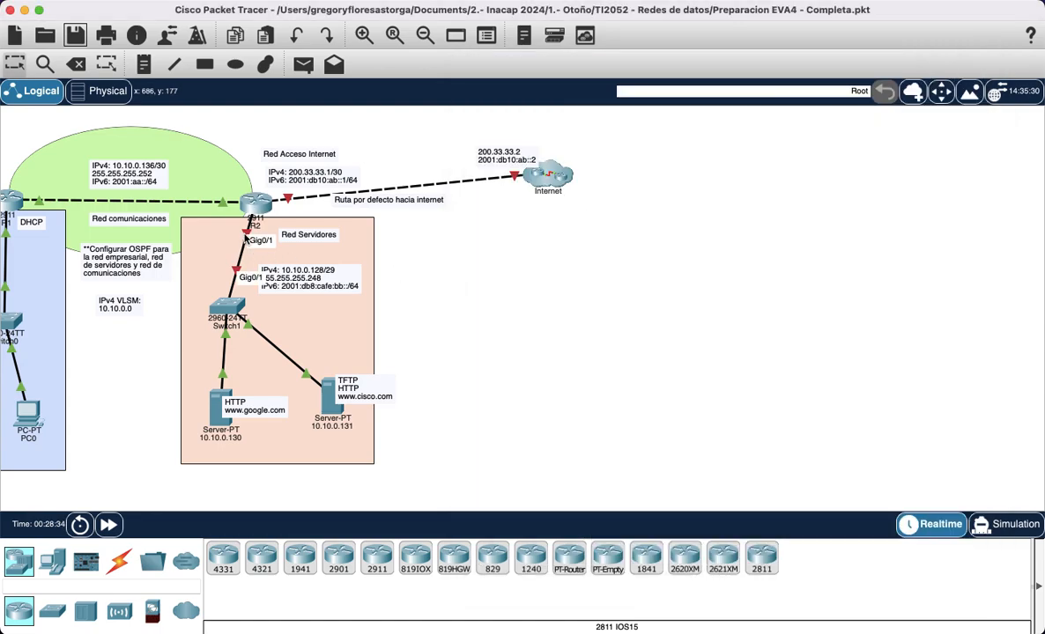
{"action": "left_click", "coordinate": [259, 208]}
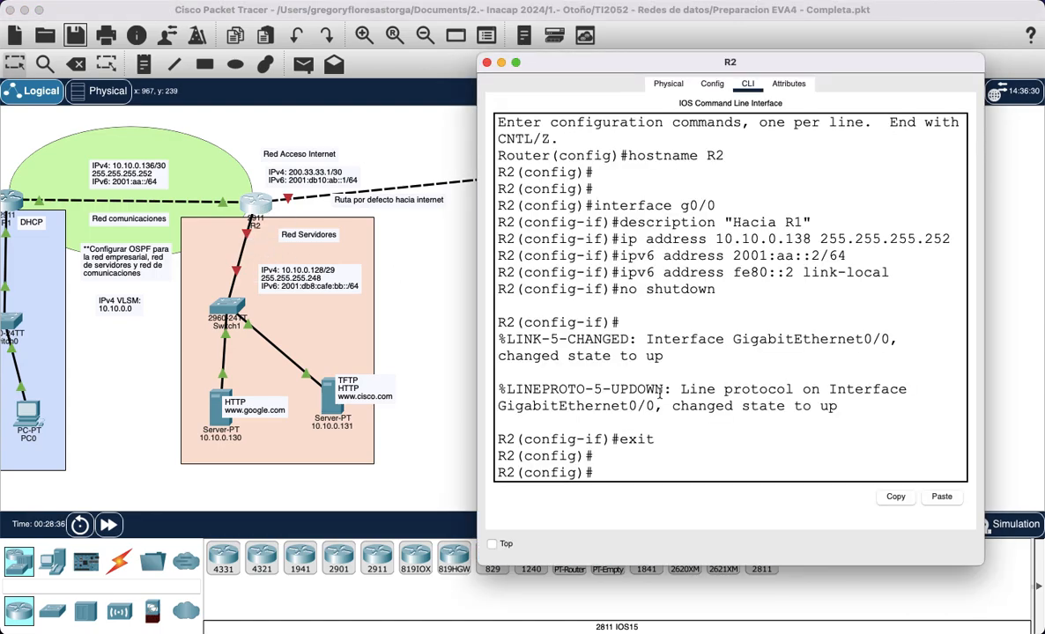
{"action": "type", "text": "interface g0/"}
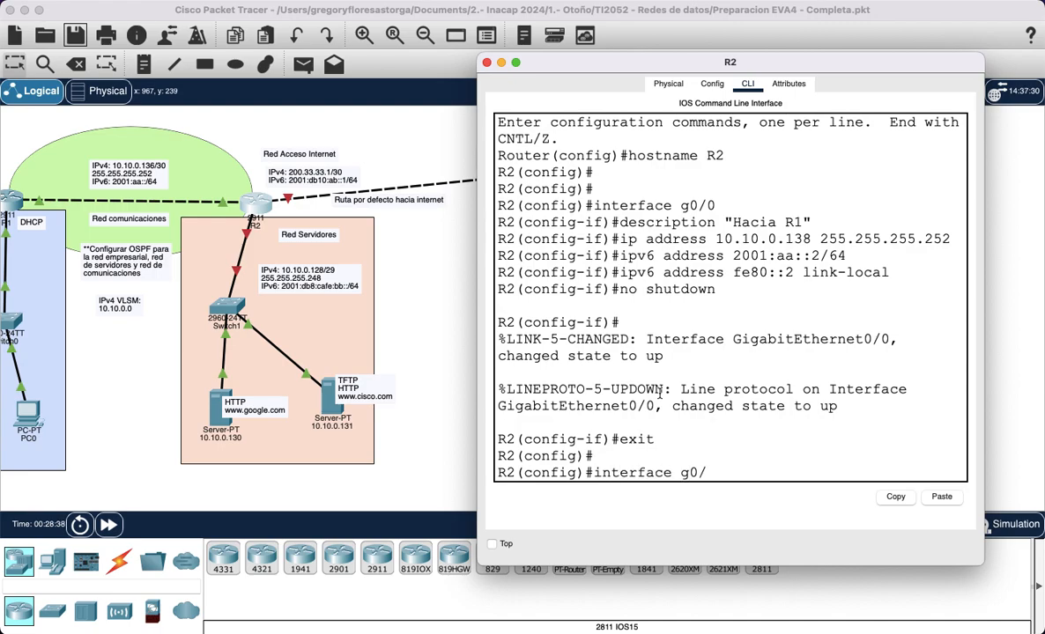
{"action": "type", "text": "1"}
{"action": "key", "text": "Return"}
{"action": "type", "text": "description"}
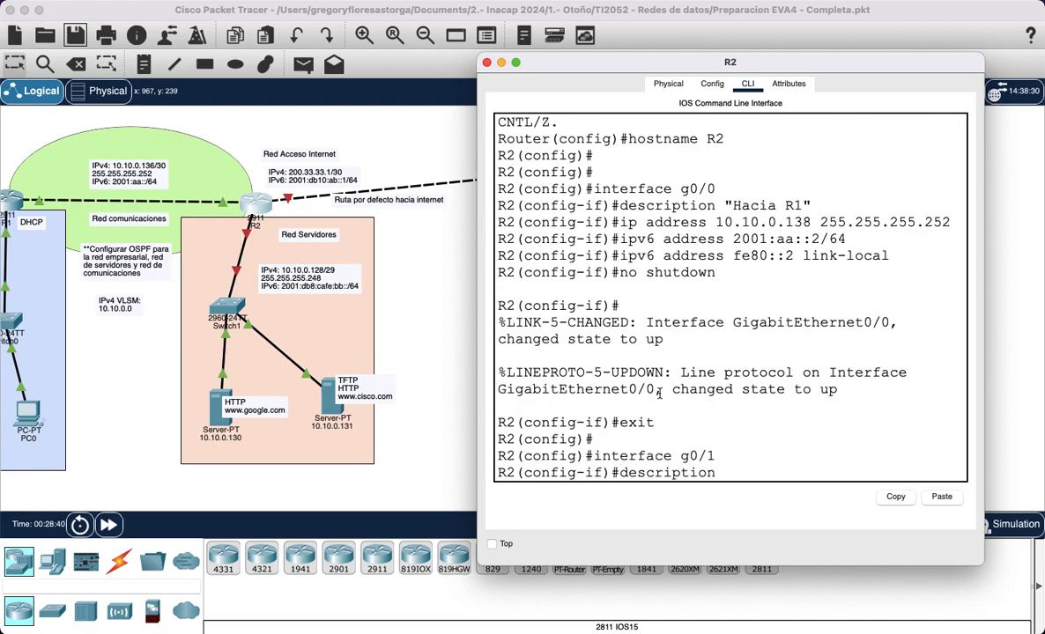
{"action": "type", "text": " \"RED SERVIDORES\""}
{"action": "key", "text": "Return"}
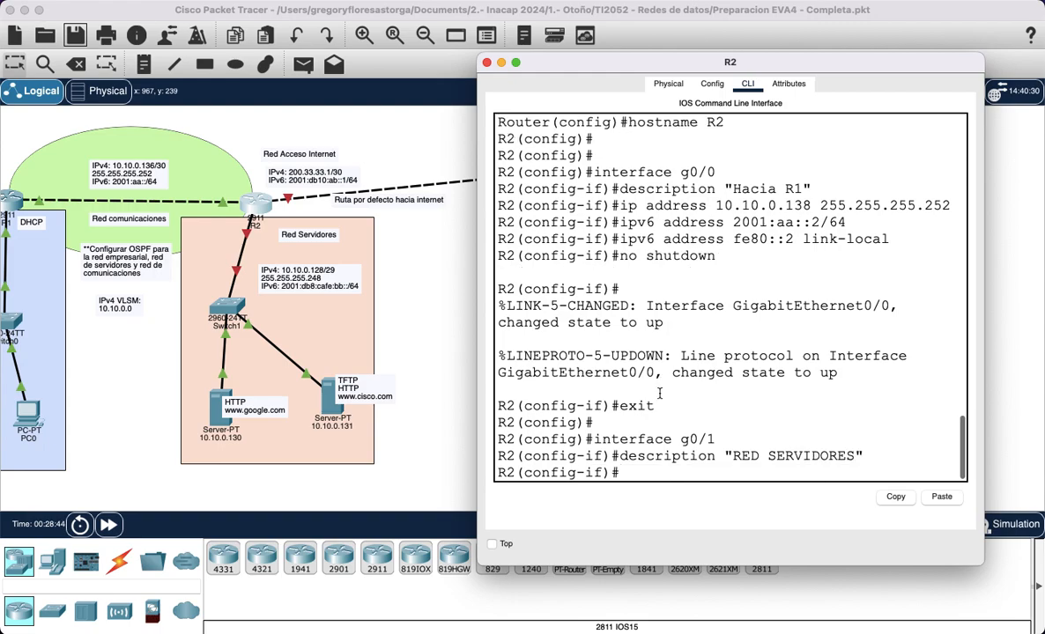
Step: Assign IPv4 address 10.10.0.129 with mask 255.255.255.248 to interface g0/1
{"action": "type", "text": "ip address 10.1"}
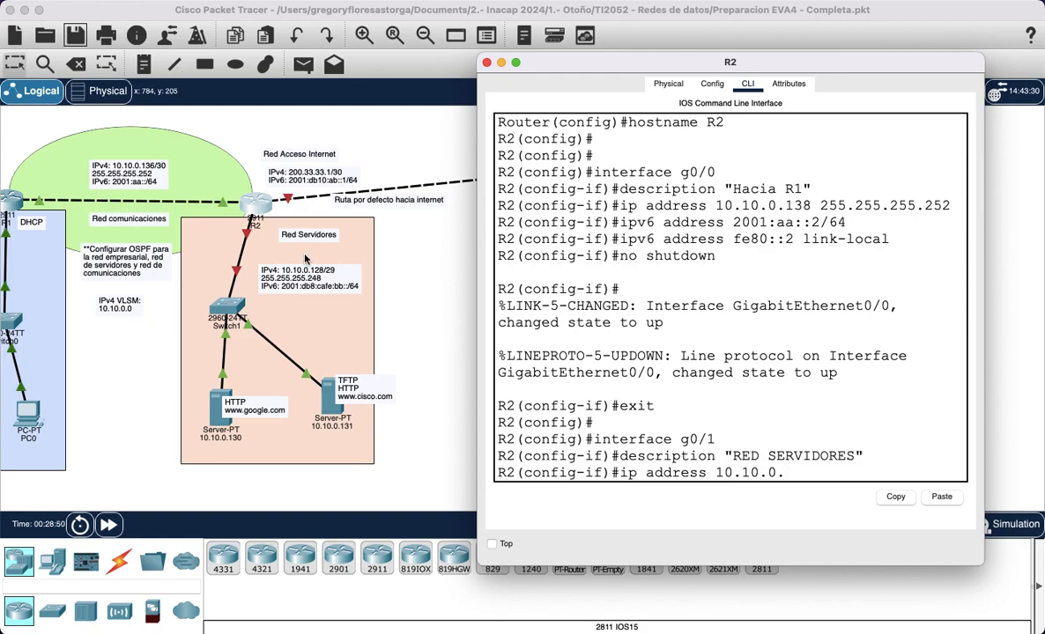
{"action": "type", "text": "0.0.12"}
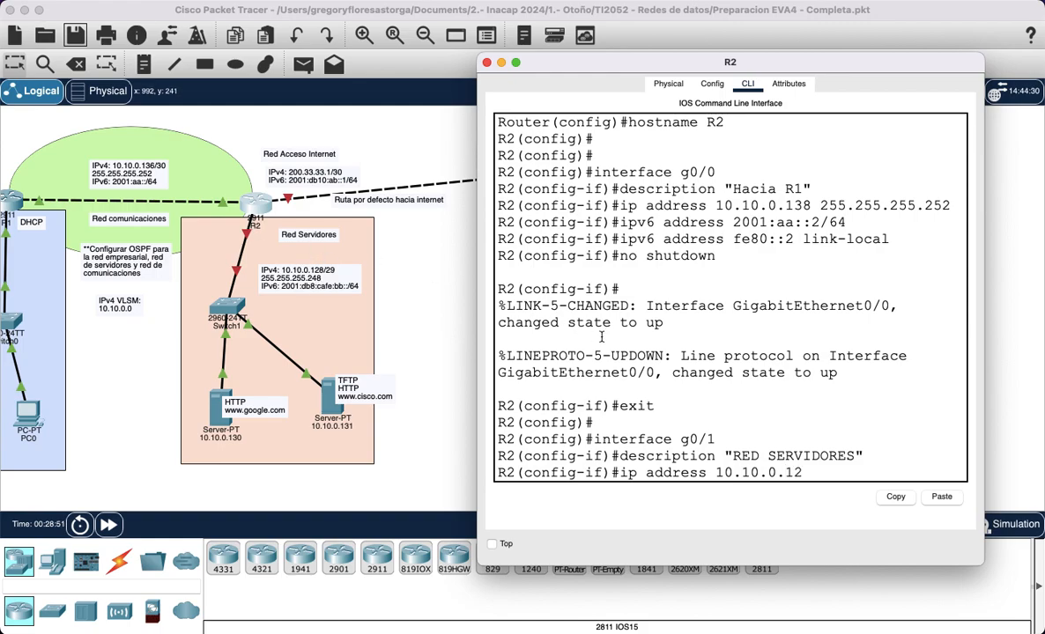
{"action": "type", "text": "9 255.255.255."}
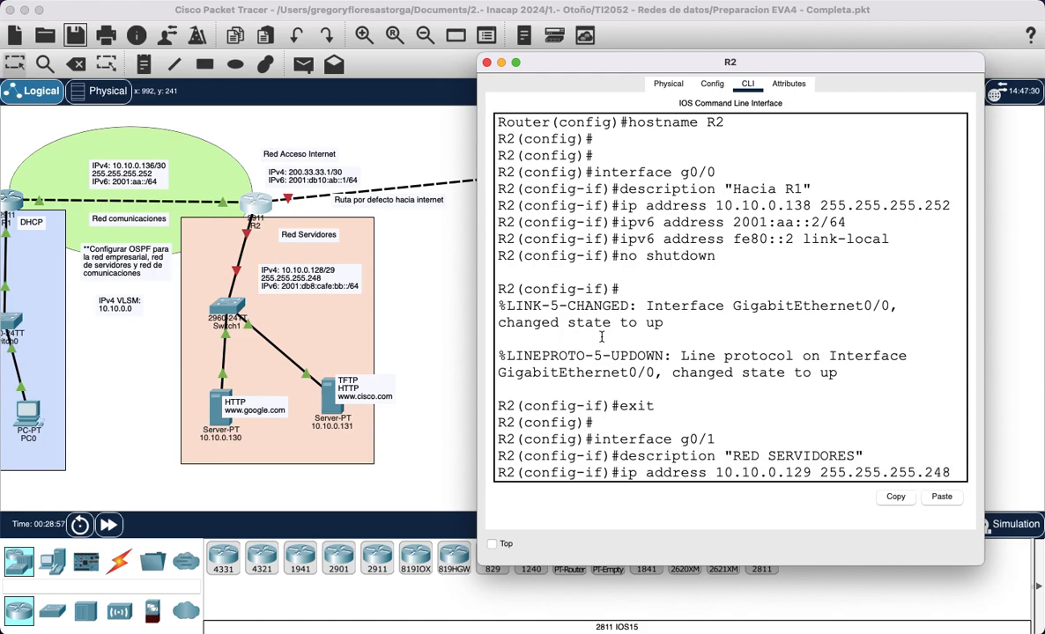
{"action": "type", "text": "248"}
{"action": "key", "text": "Return"}
Step: Give interface g0/1 the IPv6 address 2001:db8:cafe:bb::1/64 and the link-local address fe80::1
{"action": "type", "text": "ip"}
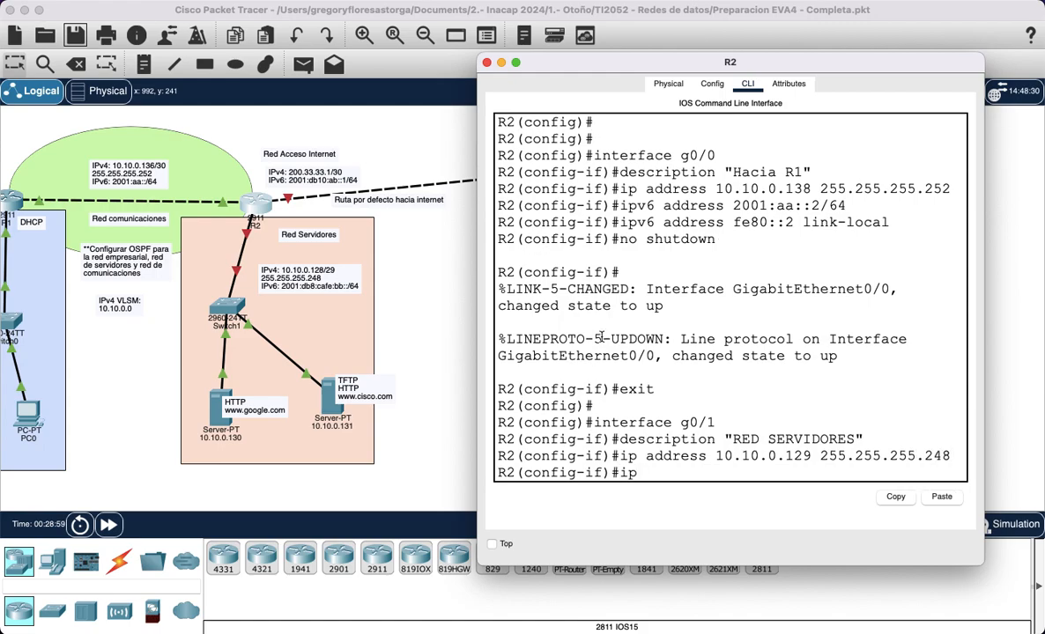
{"action": "type", "text": "v6 address 2001:db8:cafe:bb::1"}
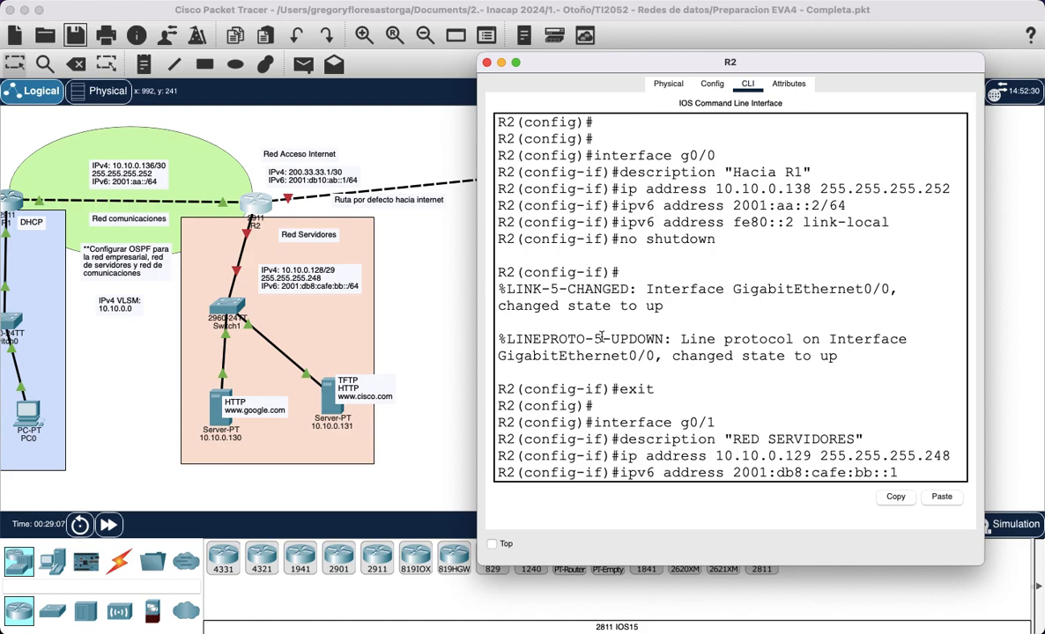
{"action": "type", "text": "/64"}
{"action": "key", "text": "Return"}
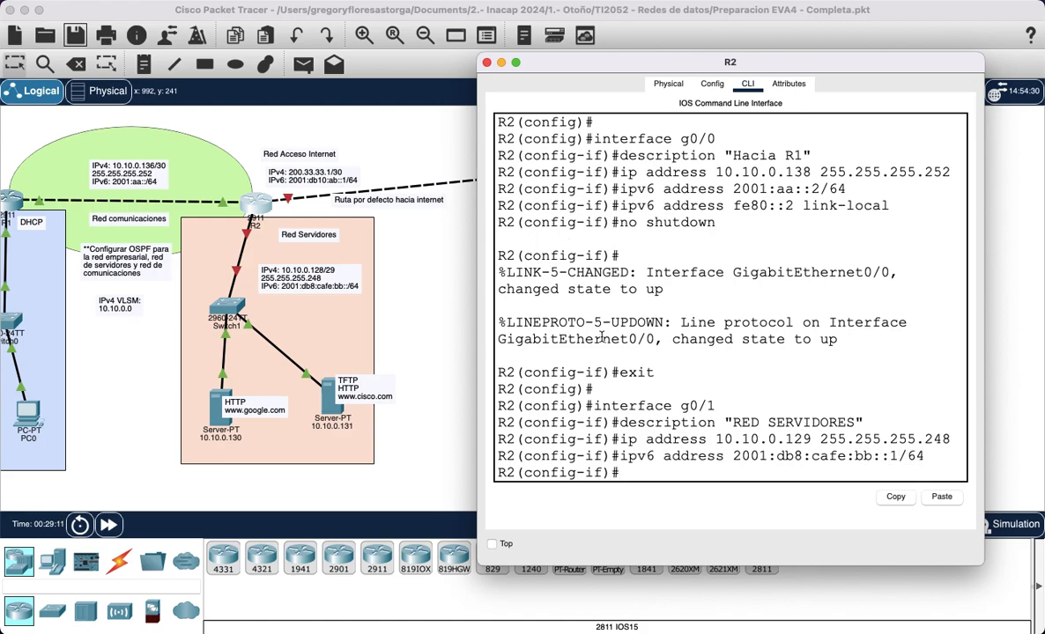
{"action": "type", "text": "ipv6 address"}
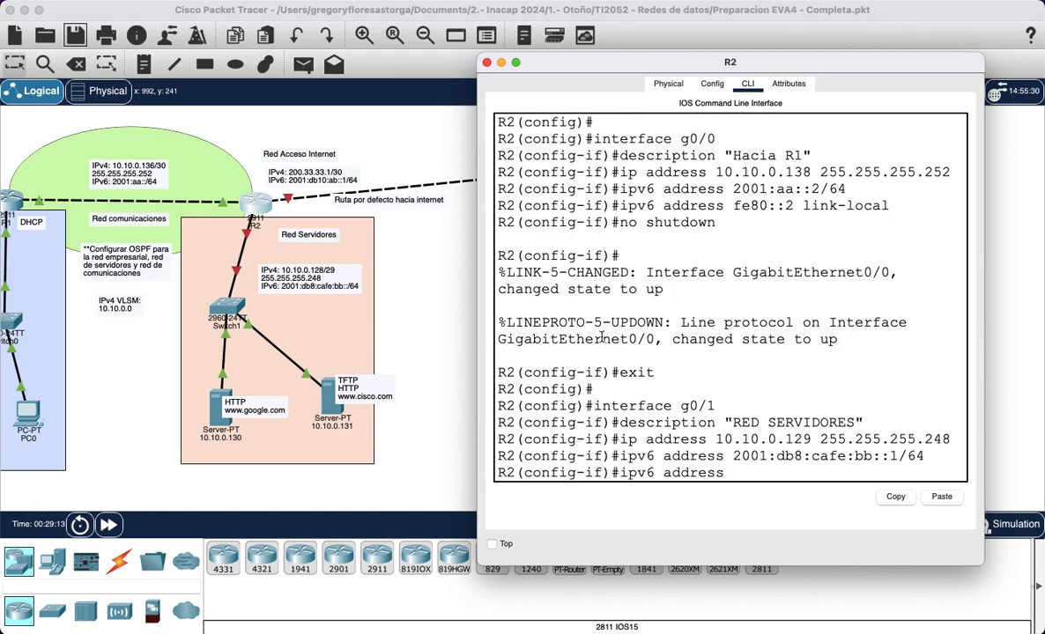
{"action": "type", "text": " fe80::1 link-local"}
{"action": "key", "text": "Return"}
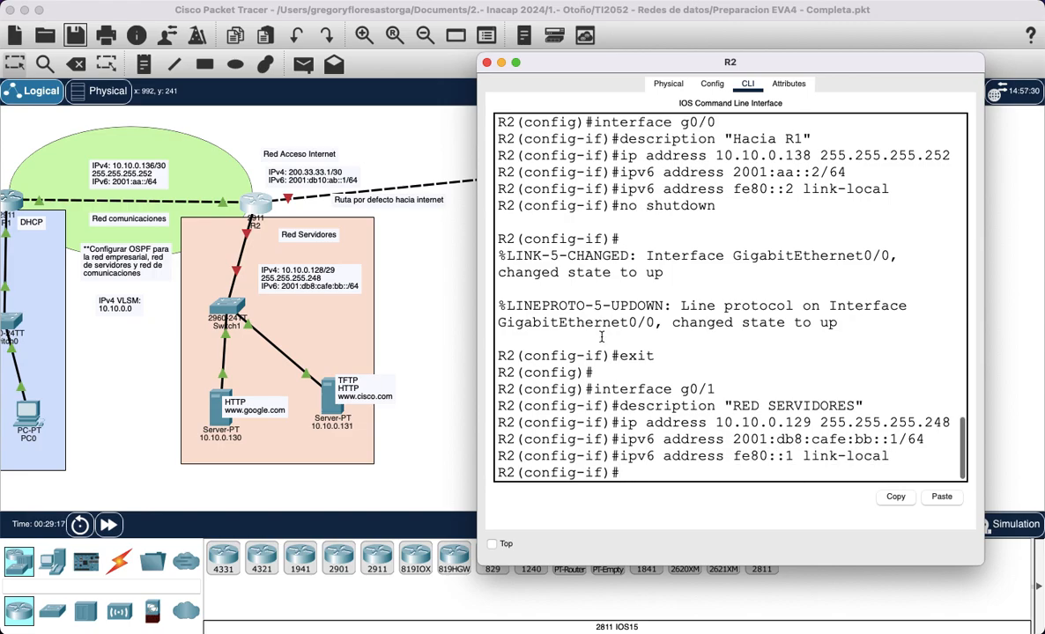
Step: Enable interface g0/1 with no shutdown and return to global configuration mode
{"action": "type", "text": "no shutdown"}
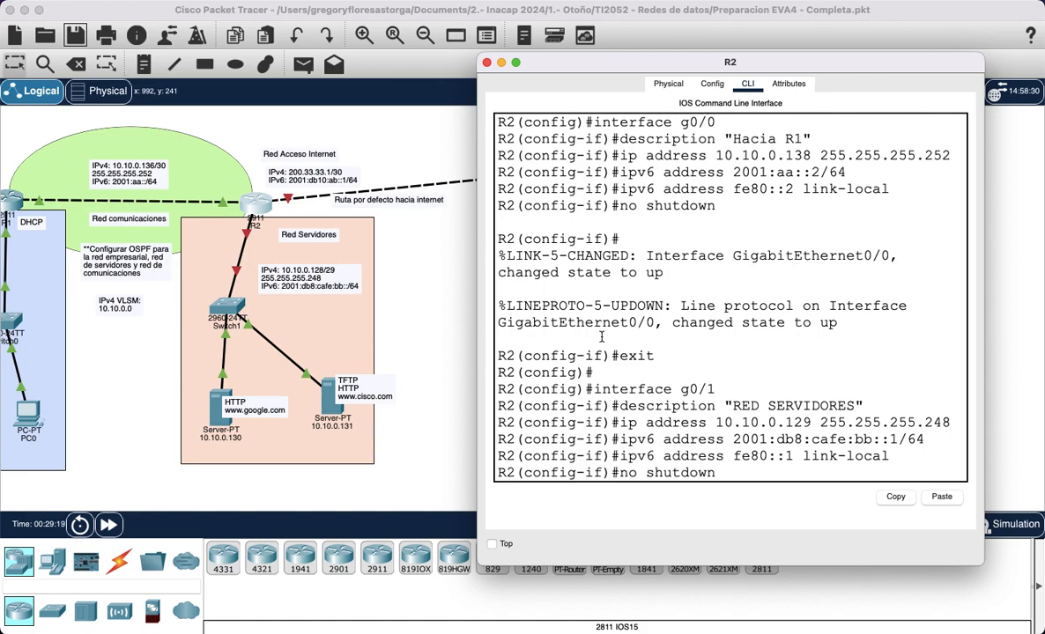
{"action": "key", "text": "Return"}
{"action": "type", "text": "exit"}
{"action": "key", "text": "Return"}
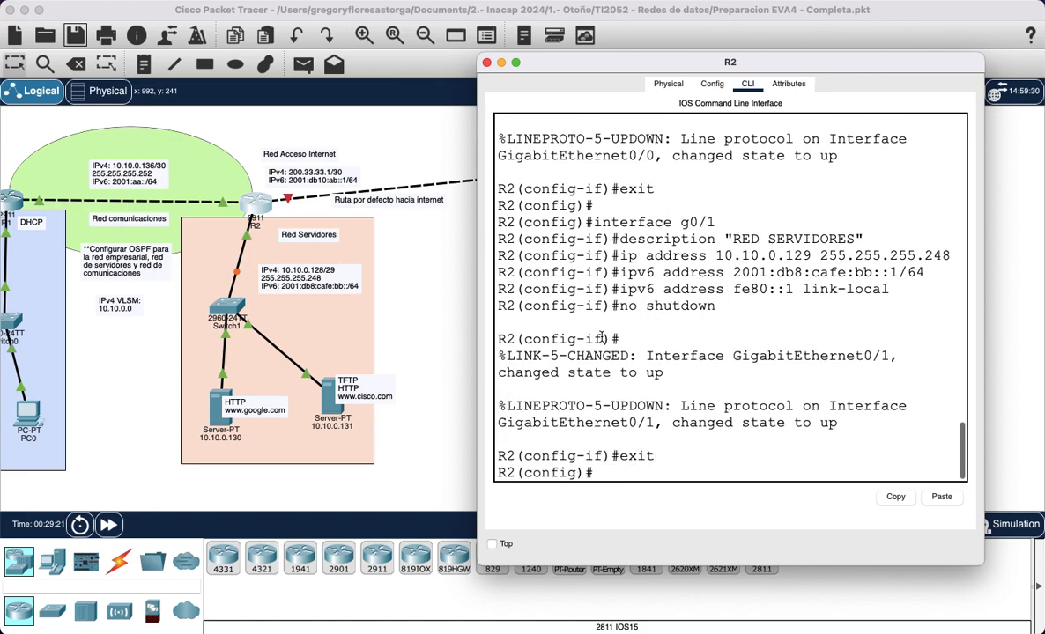
{"action": "key", "text": "Return"}
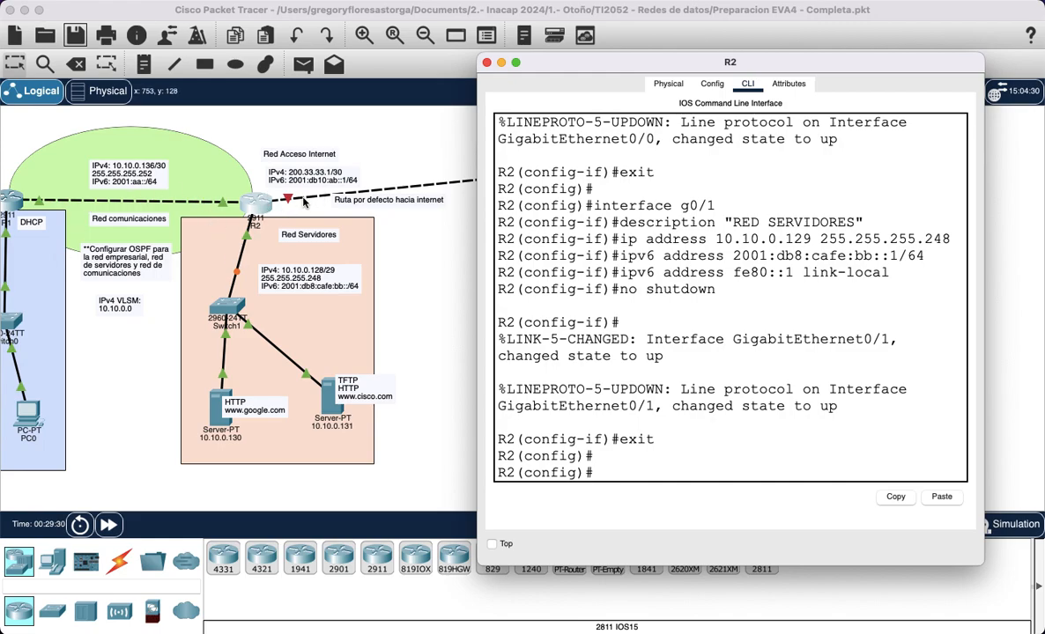
{"action": "key", "text": "Return"}
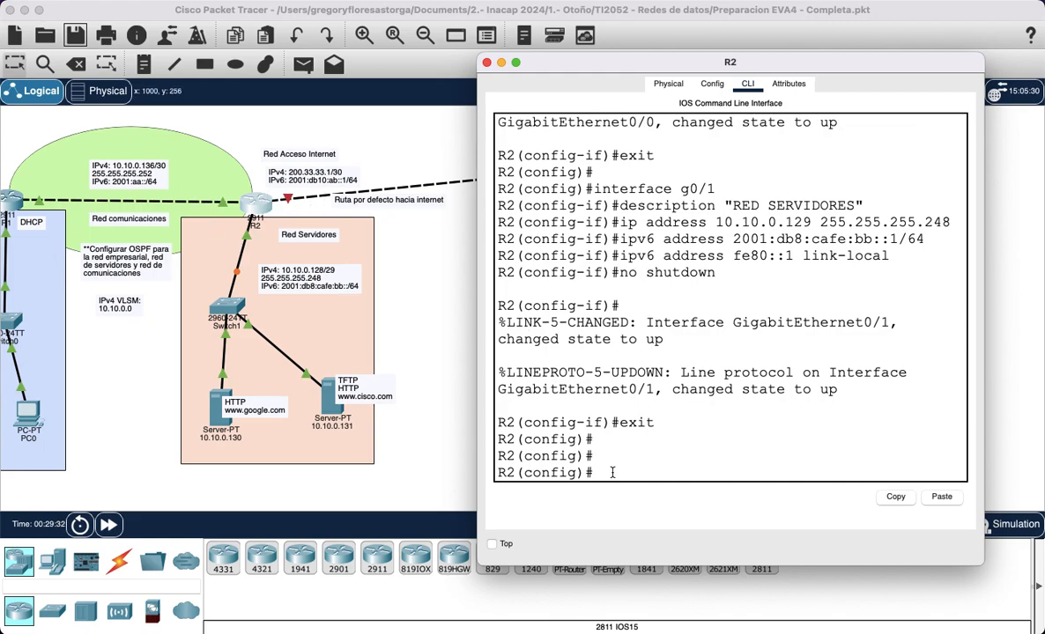
Step: Create OSPF process 1 on R2 with router ID 2.2.2.2 and leave router configuration
{"action": "type", "text": "router ospf 1"}
{"action": "key", "text": "Return"}
{"action": "type", "text": "router)#route"}
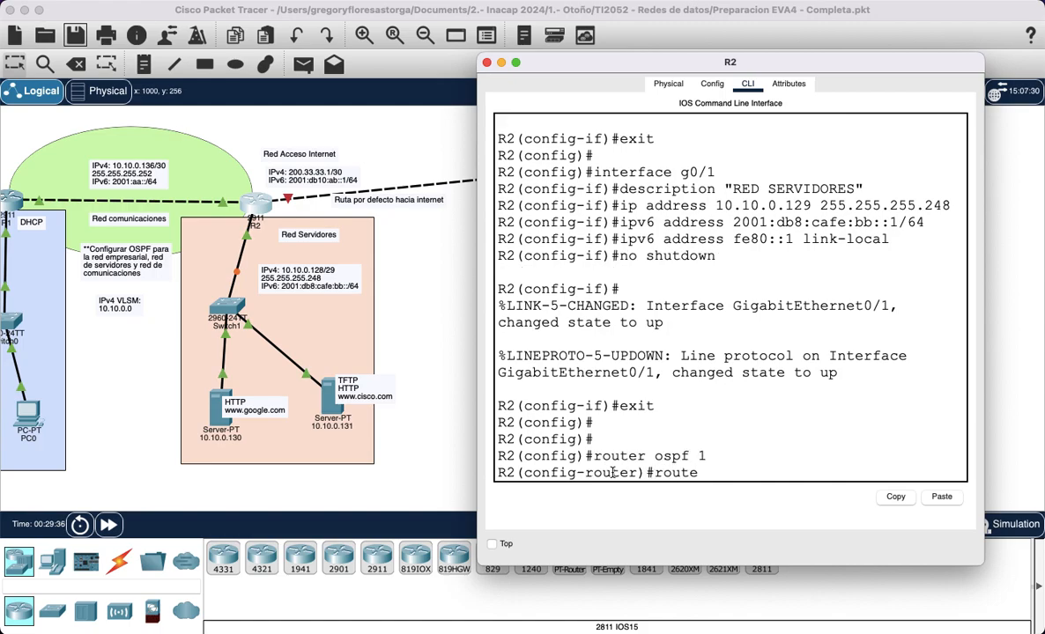
{"action": "type", "text": "r-id 2.2.2.2"}
{"action": "key", "text": "Return"}
{"action": "type", "text": "exit"}
{"action": "key", "text": "Return"}
Step: Enable IPv6 unicast routing on R2
{"action": "type", "text": "ipv"}
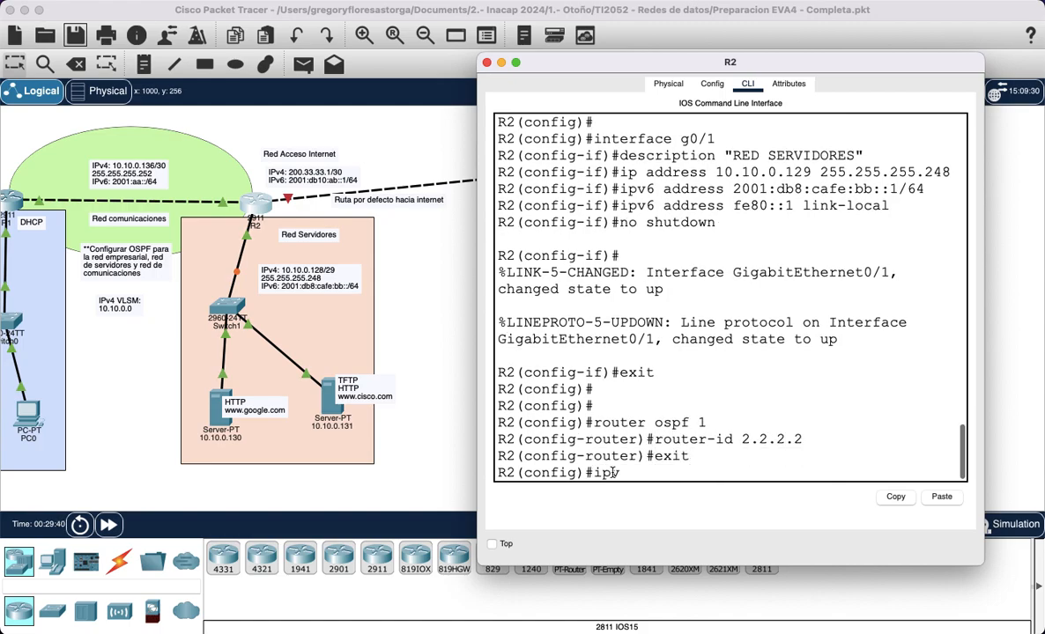
{"action": "type", "text": "6 unicast-routing"}
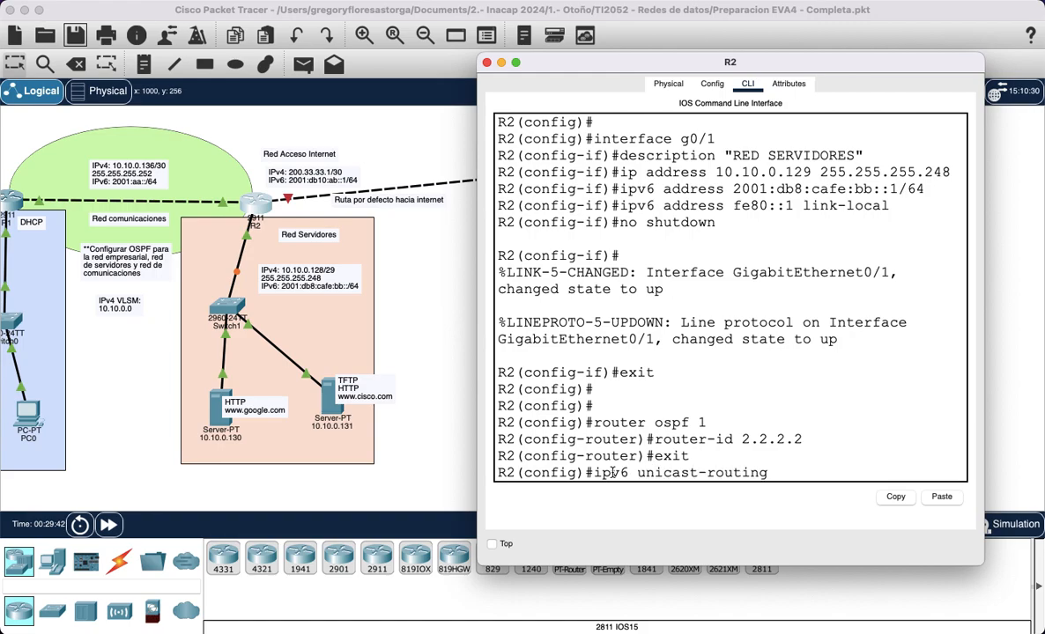
{"action": "key", "text": "Return"}
Step: Create IPv6 OSPF process 1 on R2 with router ID 2.2.2.2 and return to global configuration mode
{"action": "type", "text": "ipv6 "}
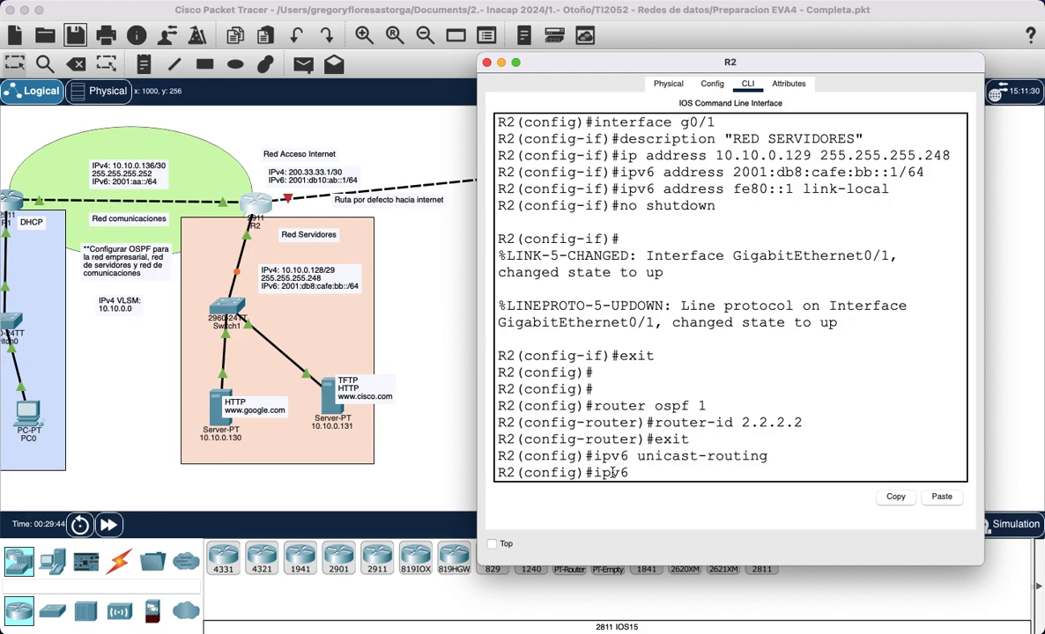
{"action": "type", "text": "router ospf 1"}
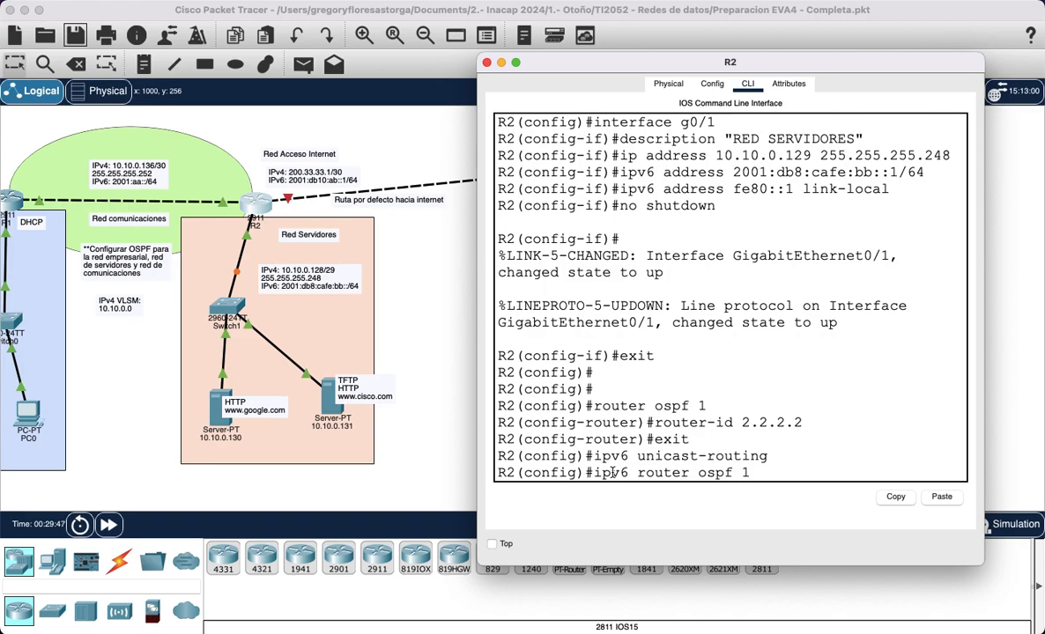
{"action": "key", "text": "Return"}
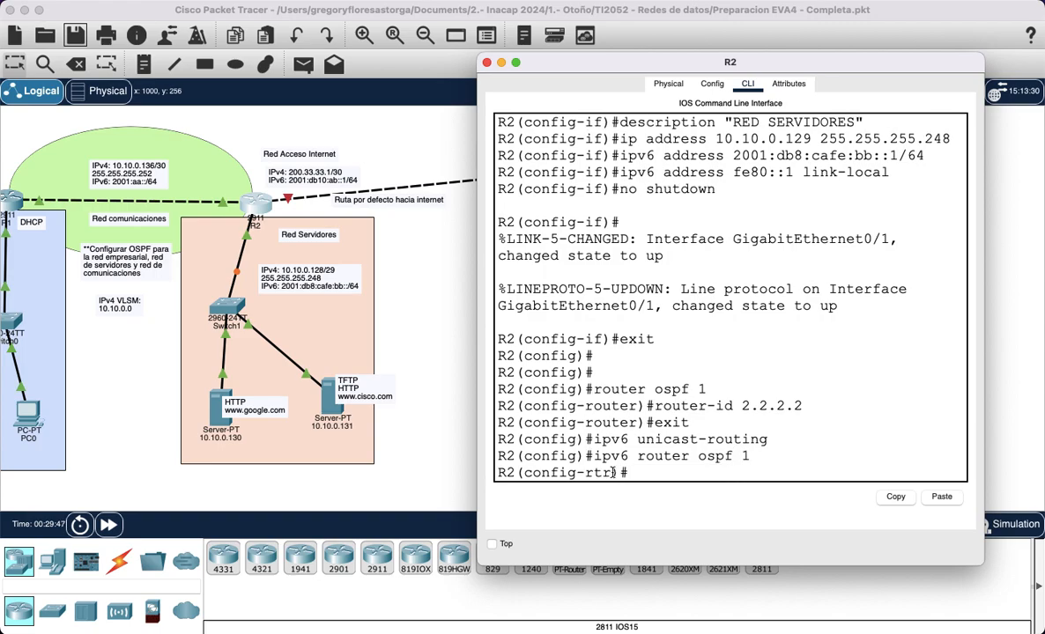
{"action": "key", "text": "Up"}
{"action": "key", "text": "Up"}
{"action": "key", "text": "Up"}
{"action": "key", "text": "Up"}
{"action": "key", "text": "Return"}
{"action": "type", "text": "exit"}
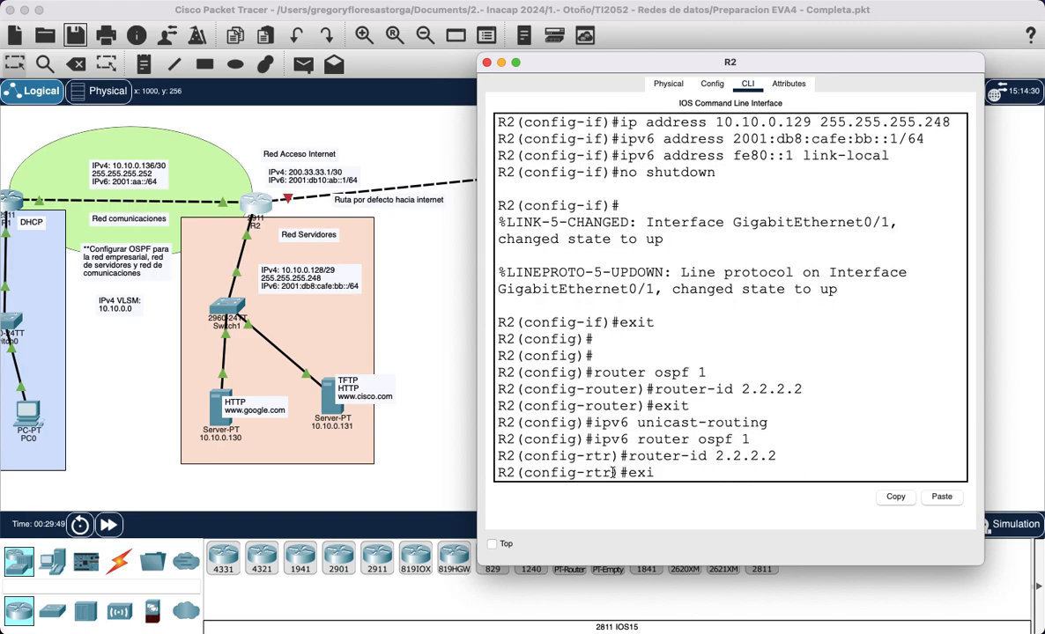
{"action": "key", "text": "Return"}
{"action": "key", "text": "Return"}
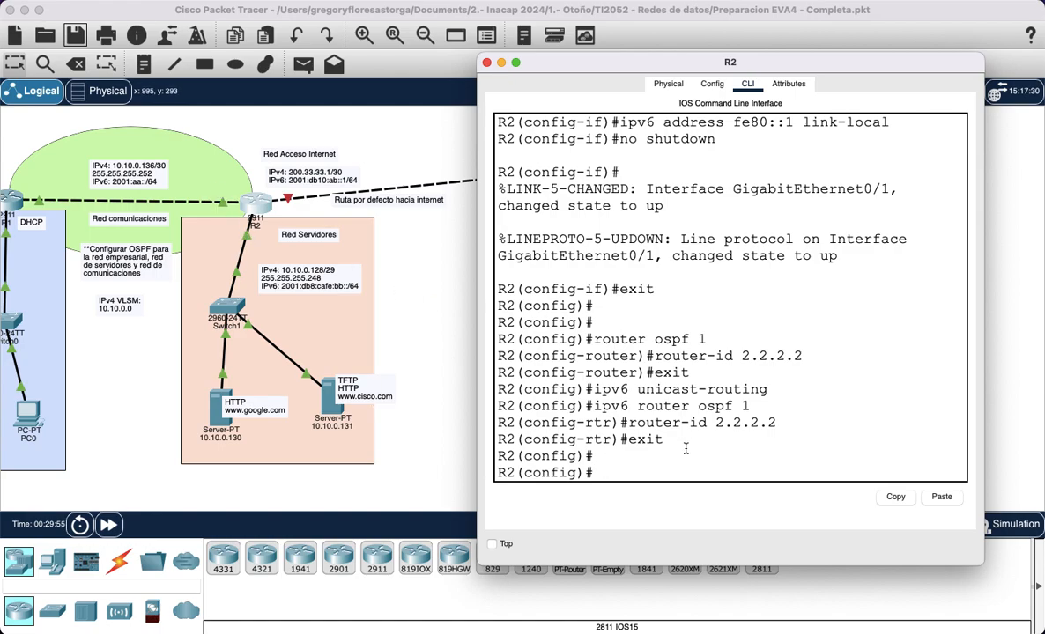
Step: Enter interface g0/0 and assign it to IPv4 OSPF process 1, area 0
{"action": "type", "text": "int"}
{"action": "key", "text": "Tab"}
{"action": "type", "text": "g0/0"}
{"action": "key", "text": "Return"}
{"action": "type", "text": "spf 1 area 0"}
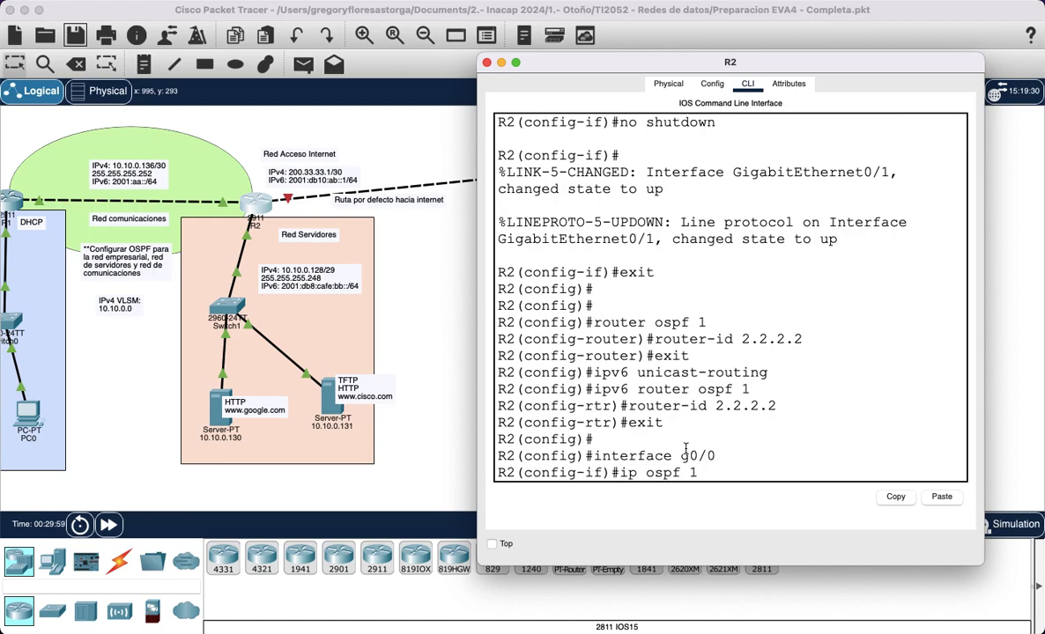
{"action": "key", "text": "Return"}
Step: Assign interface g0/0 to IPv6 OSPF process 1, area 0
{"action": "key", "text": "Up"}
{"action": "key", "text": "Up"}
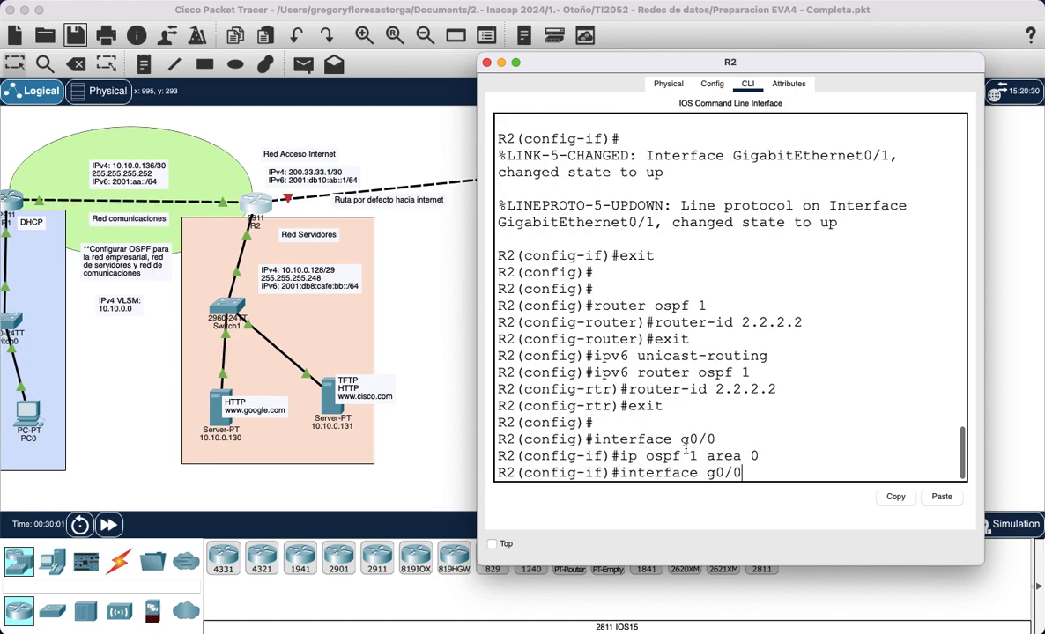
{"action": "key", "text": "Down"}
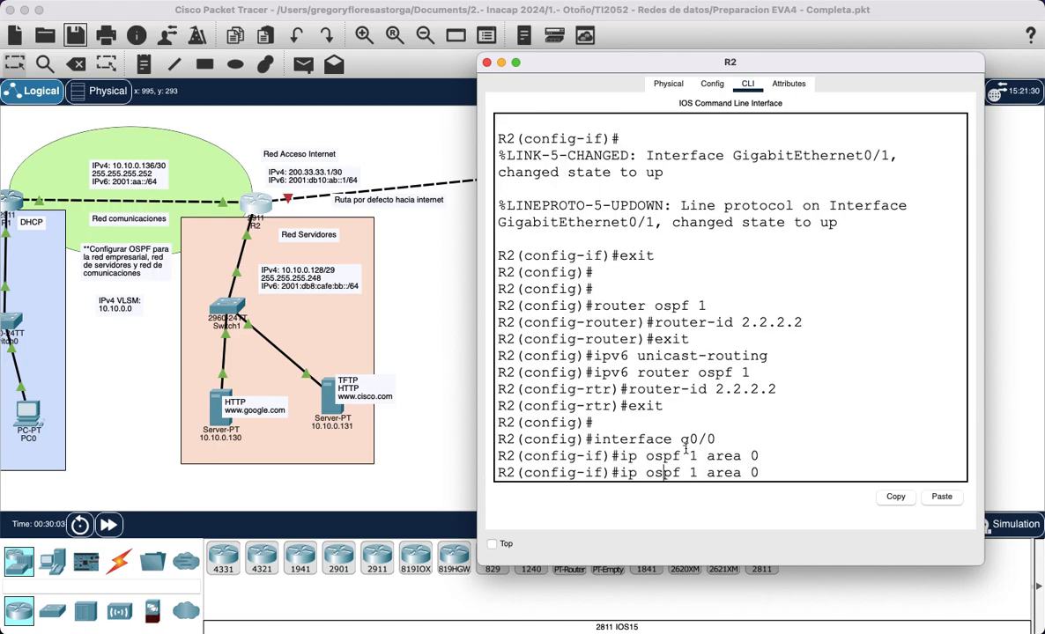
{"action": "key", "text": "Left"}
{"action": "key", "text": "Left"}
{"action": "key", "text": "Left"}
{"action": "key", "text": "Left"}
{"action": "key", "text": "Left"}
{"action": "key", "text": "Left"}
{"action": "key", "text": "Left"}
{"action": "key", "text": "Left"}
{"action": "key", "text": "Left"}
{"action": "key", "text": "Left"}
{"action": "key", "text": "Left"}
{"action": "key", "text": "Left"}
{"action": "key", "text": "Left"}
{"action": "key", "text": "Left"}
{"action": "type", "text": "v6"}
{"action": "key", "text": "Return"}
{"action": "key", "text": "Return"}
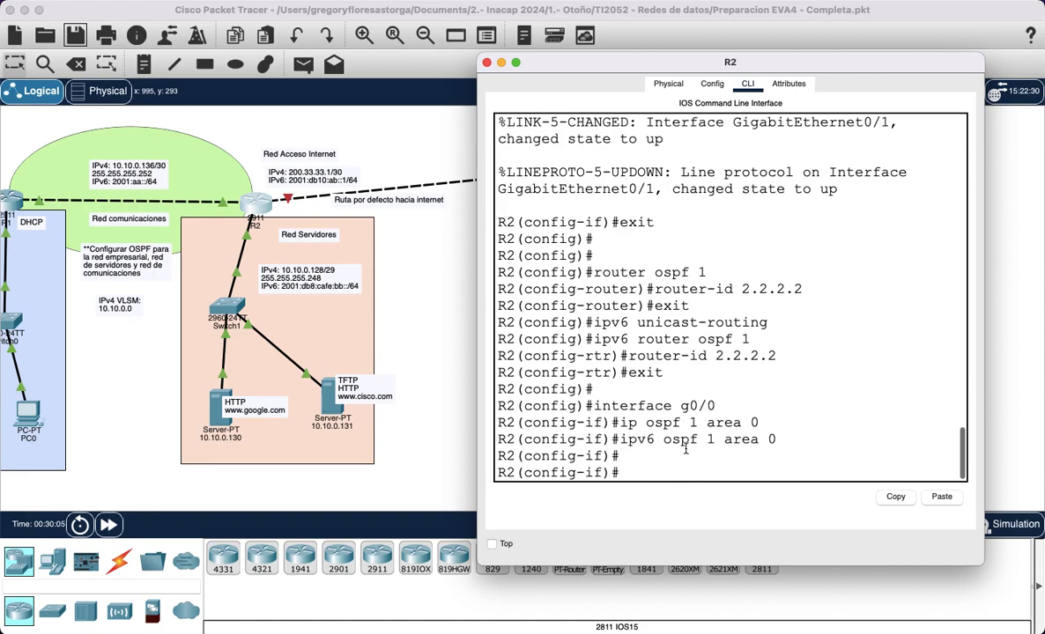
{"action": "key", "text": "Up"}
{"action": "key", "text": "Up"}
{"action": "key", "text": "Up"}
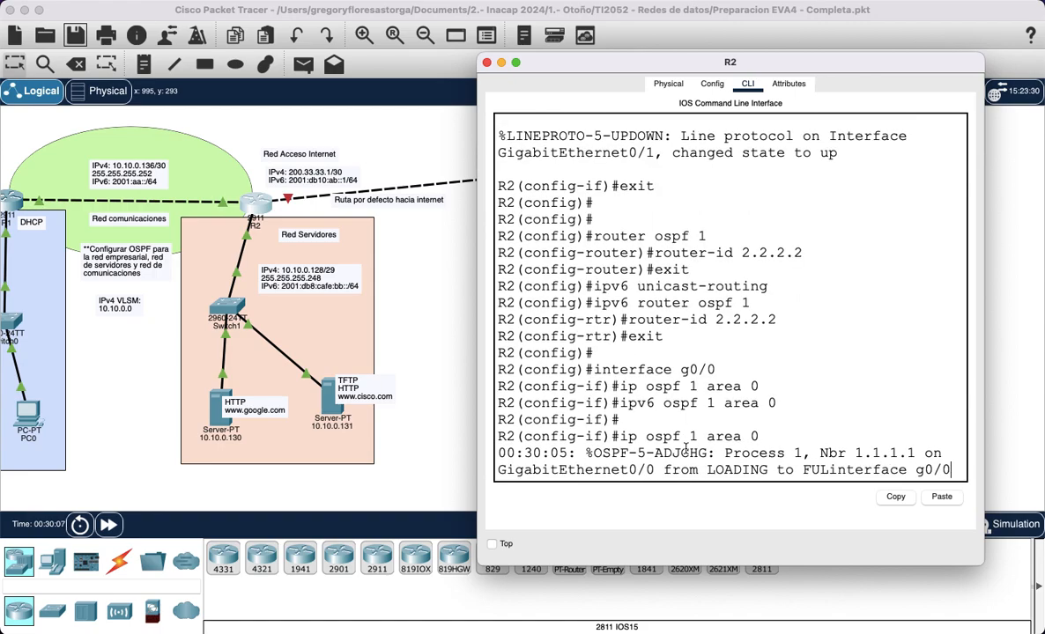
{"action": "key", "text": "Down"}
{"action": "key", "text": "Down"}
{"action": "key", "text": "Down"}
{"action": "key", "text": "Return"}
{"action": "key", "text": "Return"}
{"action": "key", "text": "Return"}
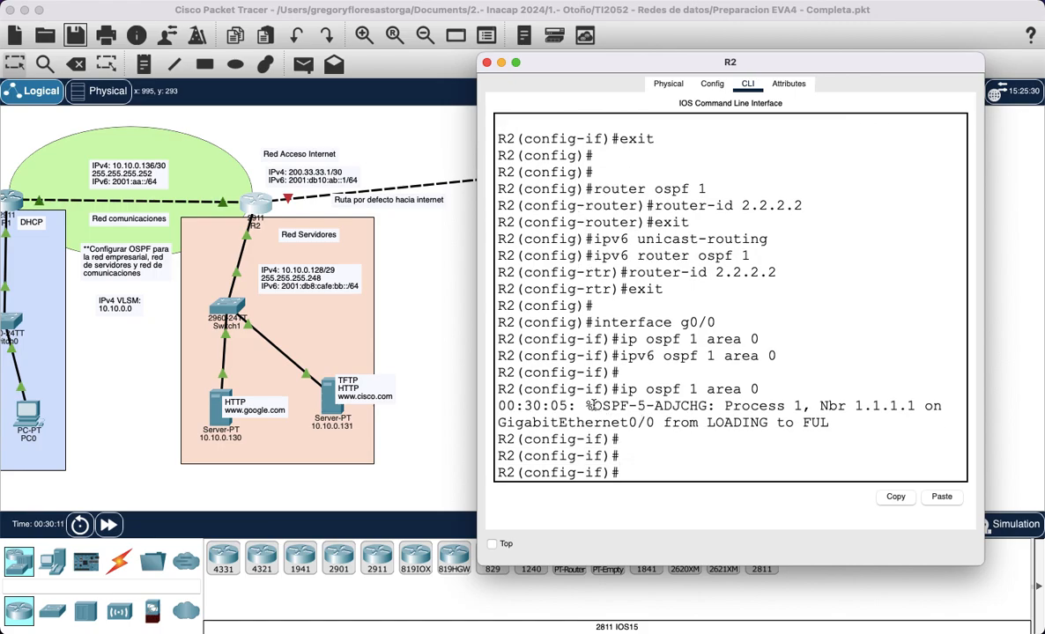
Step: Examine the OSPF and OSPFv3 adjacency messages for R2's GigabitEthernet0/0 link to its neighbor
{"action": "left_click_drag", "start_coordinate": [593, 407], "coordinate": [723, 405]}
{"action": "left_click_drag", "start_coordinate": [620, 357], "coordinate": [697, 359]}
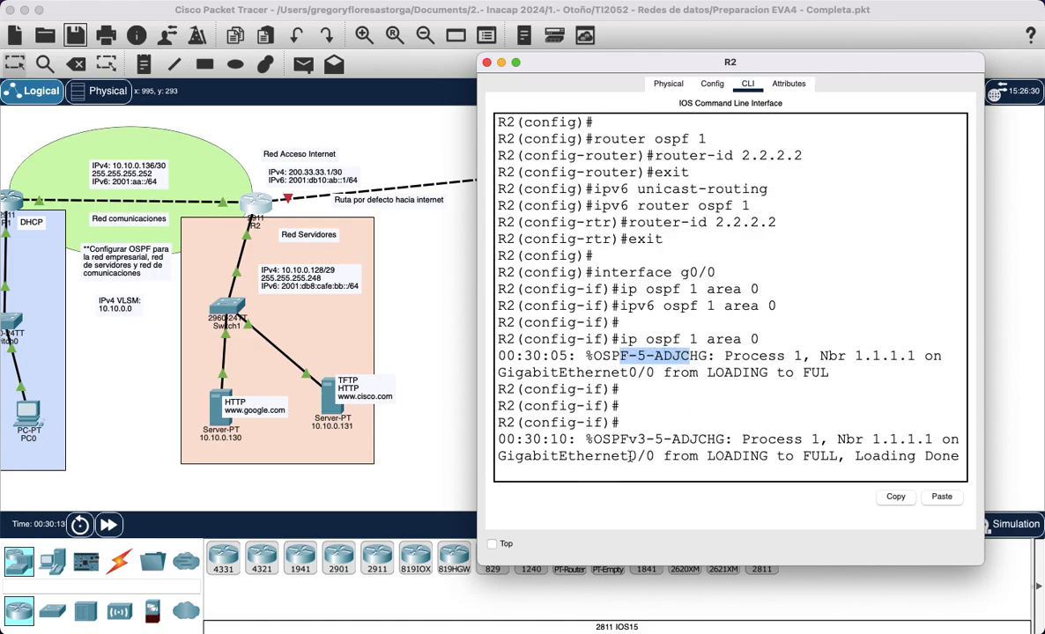
{"action": "left_click_drag", "start_coordinate": [600, 439], "coordinate": [688, 439]}
{"action": "left_click", "coordinate": [734, 442]}
{"action": "key", "text": "Return"}
{"action": "key", "text": "Return"}
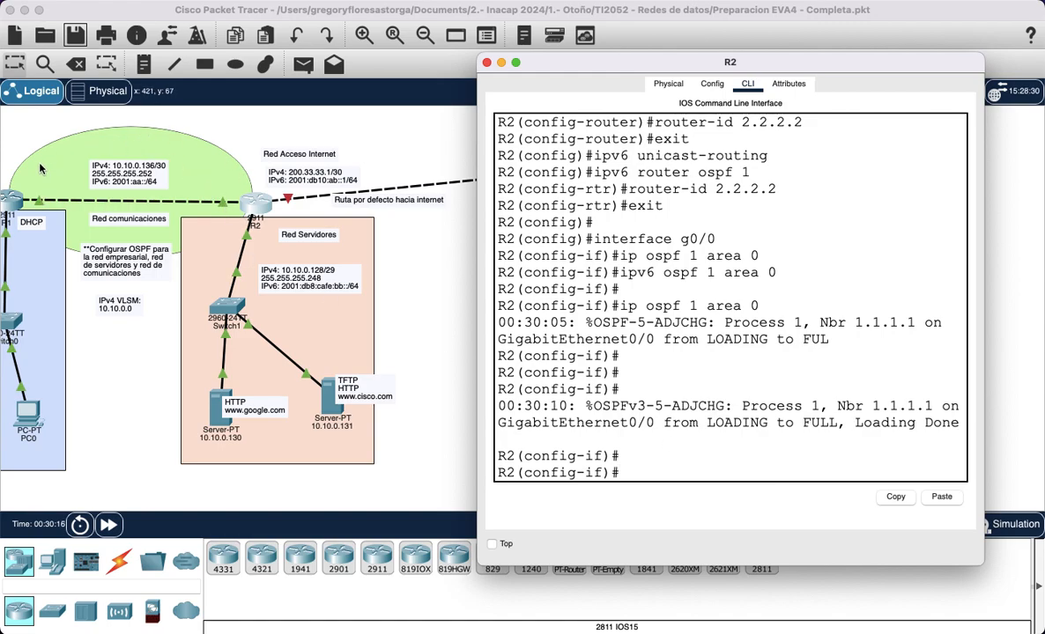
{"action": "left_click_drag", "start_coordinate": [622, 289], "coordinate": [742, 436]}
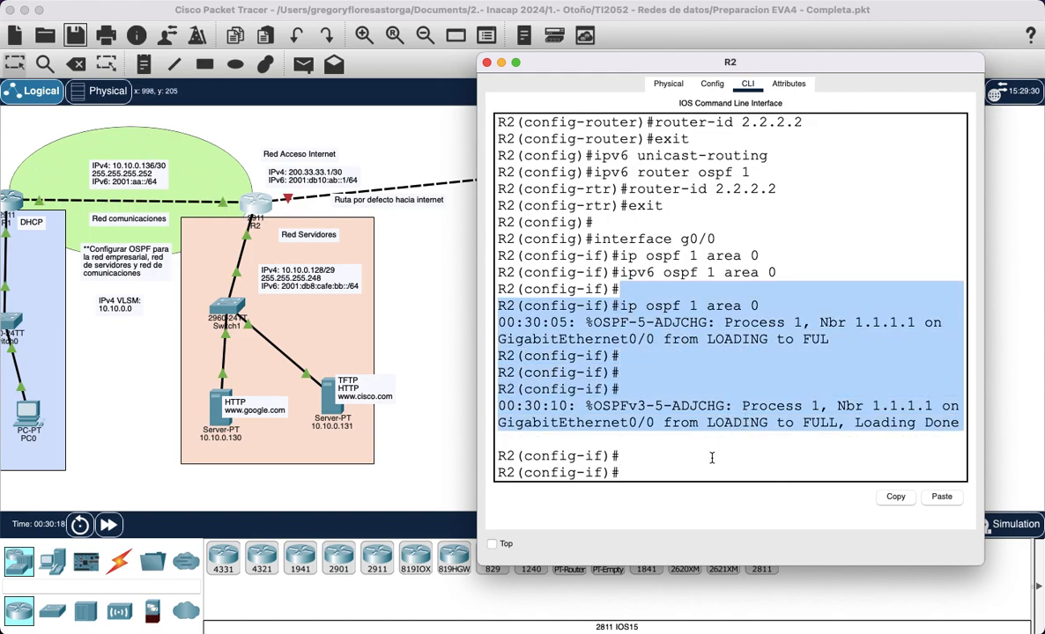
{"action": "left_click", "coordinate": [712, 458]}
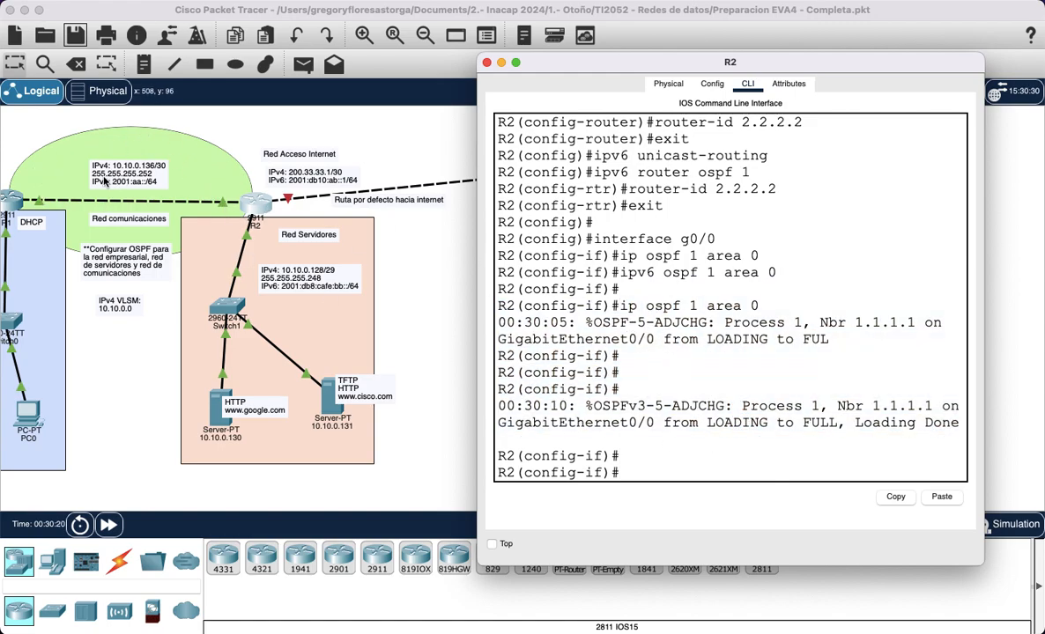
{"action": "left_click_drag", "start_coordinate": [627, 325], "coordinate": [715, 406]}
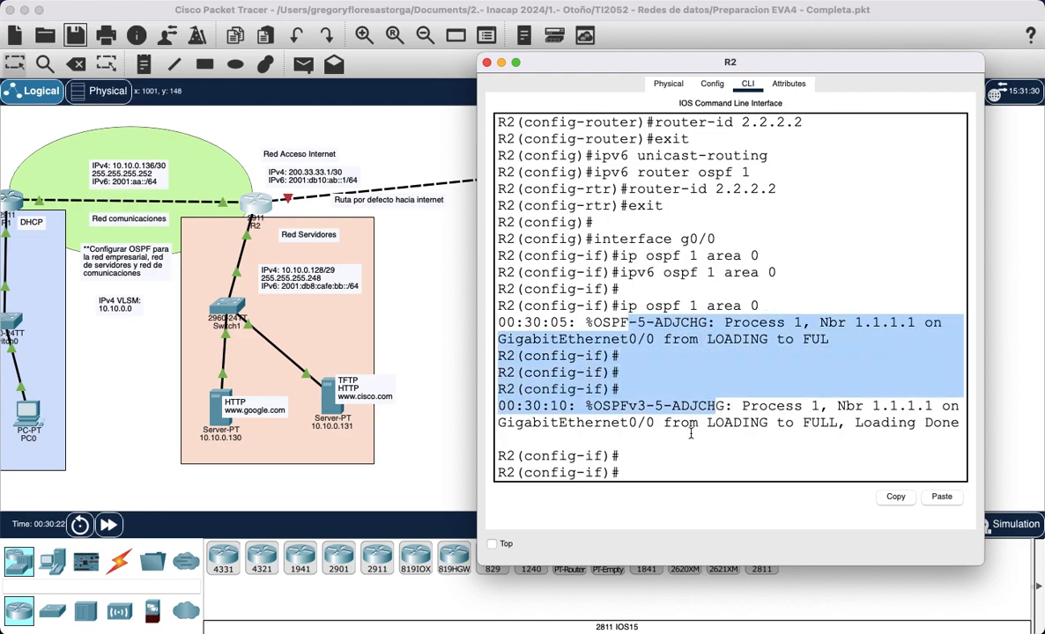
{"action": "left_click", "coordinate": [691, 434]}
{"action": "left_click_drag", "start_coordinate": [608, 307], "coordinate": [675, 423]}
{"action": "left_click", "coordinate": [684, 455]}
{"action": "key", "text": "Return"}
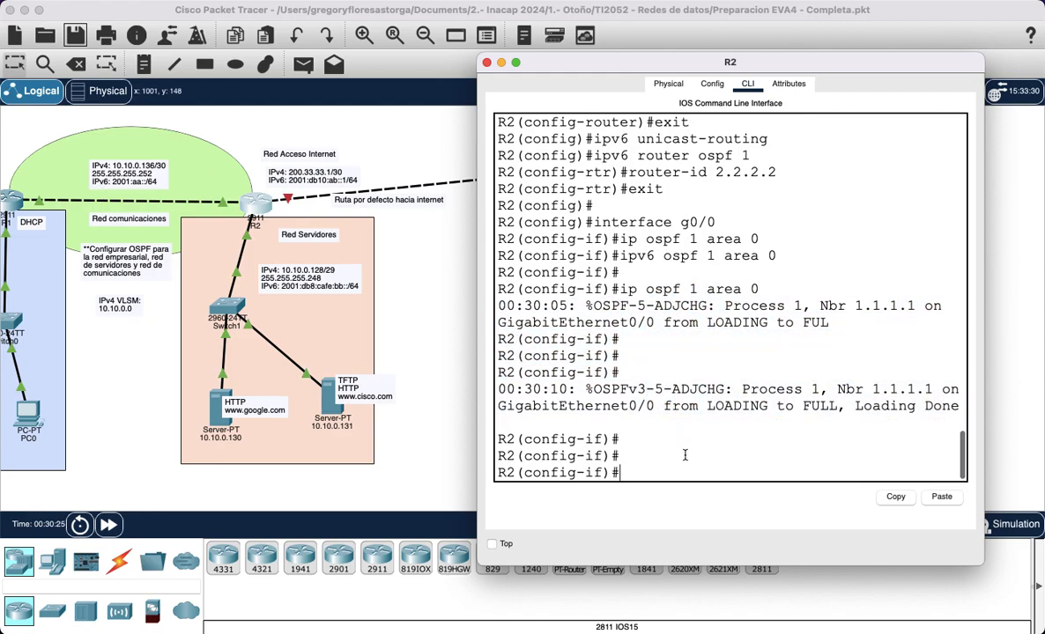
Step: Enter interface g0/1 and assign it to OSPF process 1, area 0, for both IPv4 and IPv6
{"action": "key", "text": "Up"}
{"action": "key", "text": "Up"}
{"action": "key", "text": "Up"}
{"action": "key", "text": "Up"}
{"action": "type", "text": "1"}
{"action": "key", "text": "Return"}
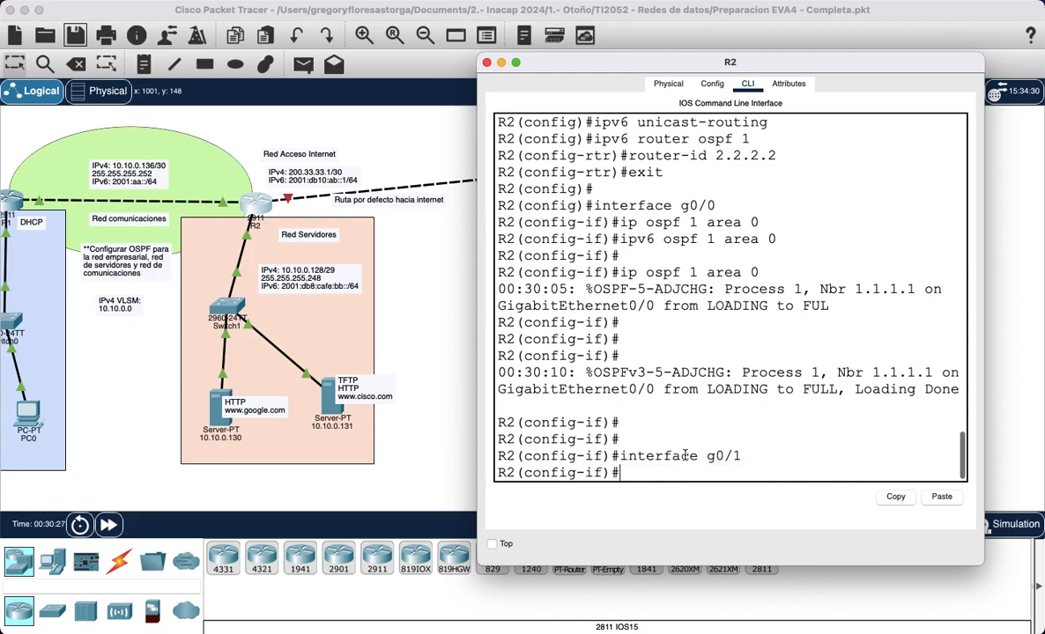
{"action": "key", "text": "Up"}
{"action": "key", "text": "Up"}
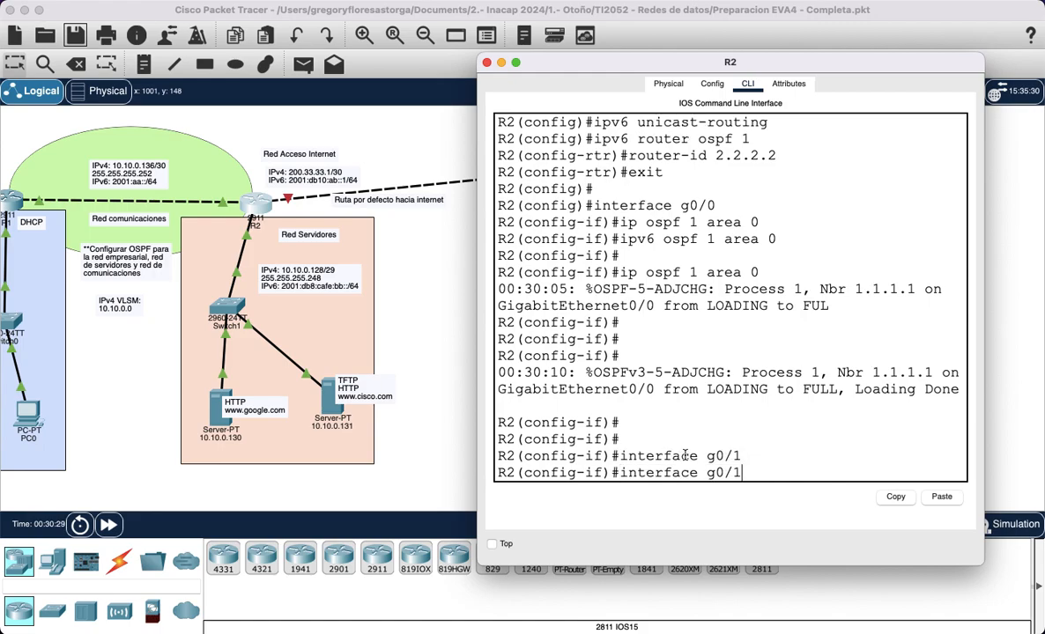
{"action": "key", "text": "Return"}
{"action": "key", "text": "Up"}
{"action": "key", "text": "Up"}
{"action": "key", "text": "Up"}
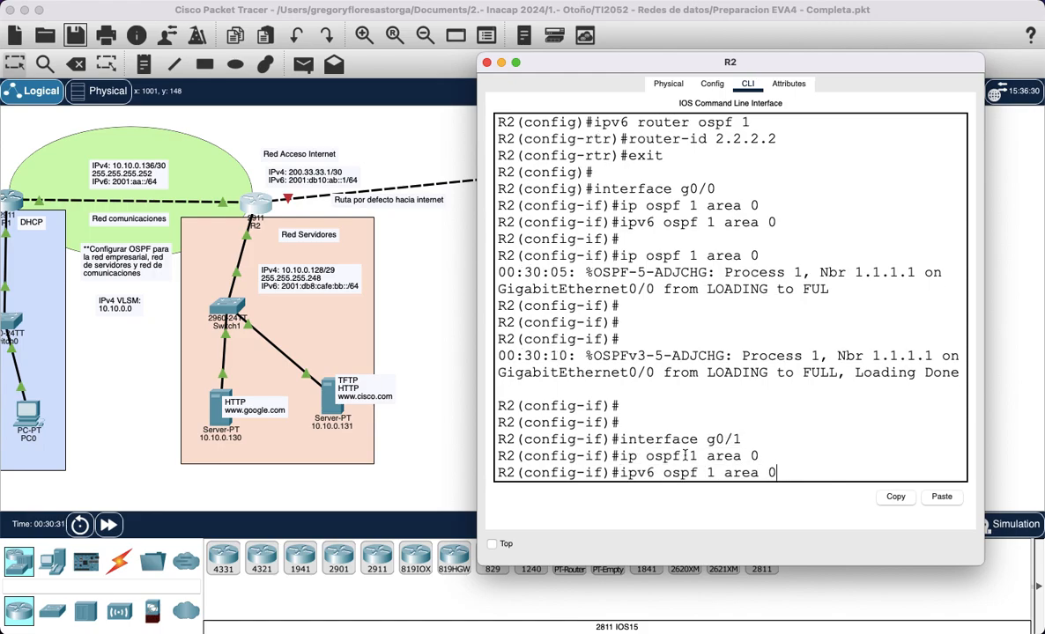
{"action": "key", "text": "Return"}
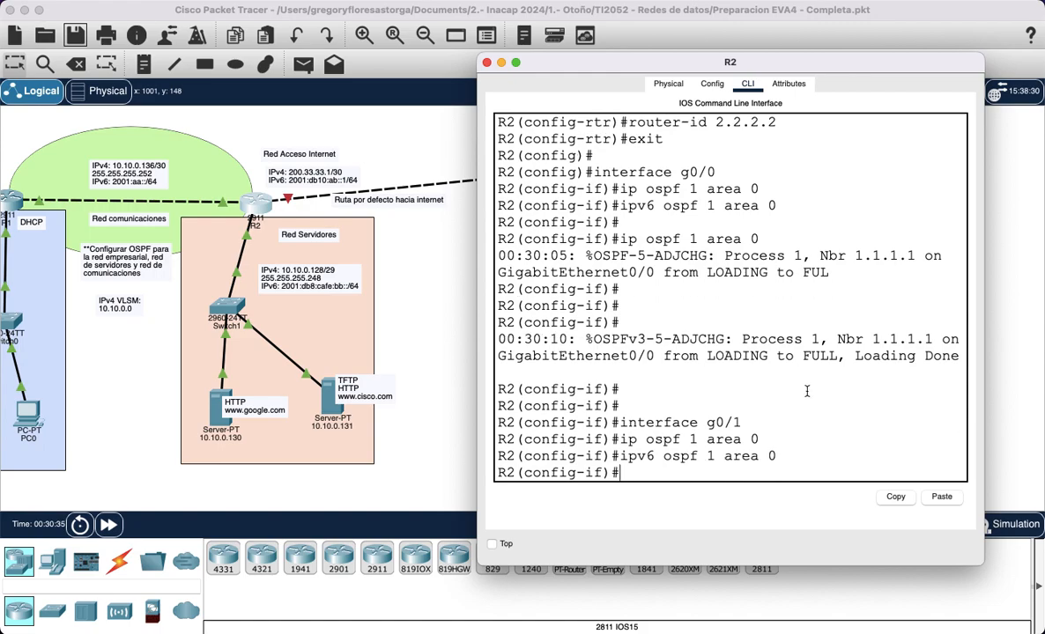
Step: Leave interface g0/1 and end configuration mode on R2, returning to the privileged EXEC prompt
{"action": "type", "text": "exit"}
{"action": "key", "text": "Return"}
{"action": "key", "text": "Return"}
{"action": "type", "text": "end"}
{"action": "key", "text": "Return"}
{"action": "key", "text": "Return"}
{"action": "key", "text": "Return"}
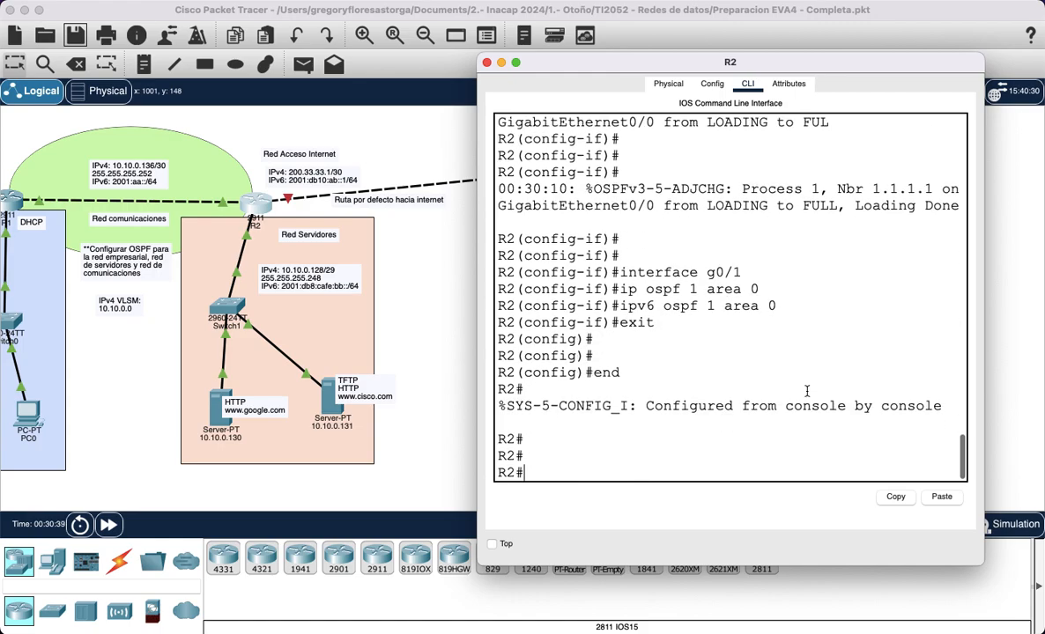
Step: Widen R2's command-line window and show its IPv4 routing table to examine the route learned through OSPF
{"action": "left_click_drag", "start_coordinate": [477, 321], "coordinate": [227, 322]}
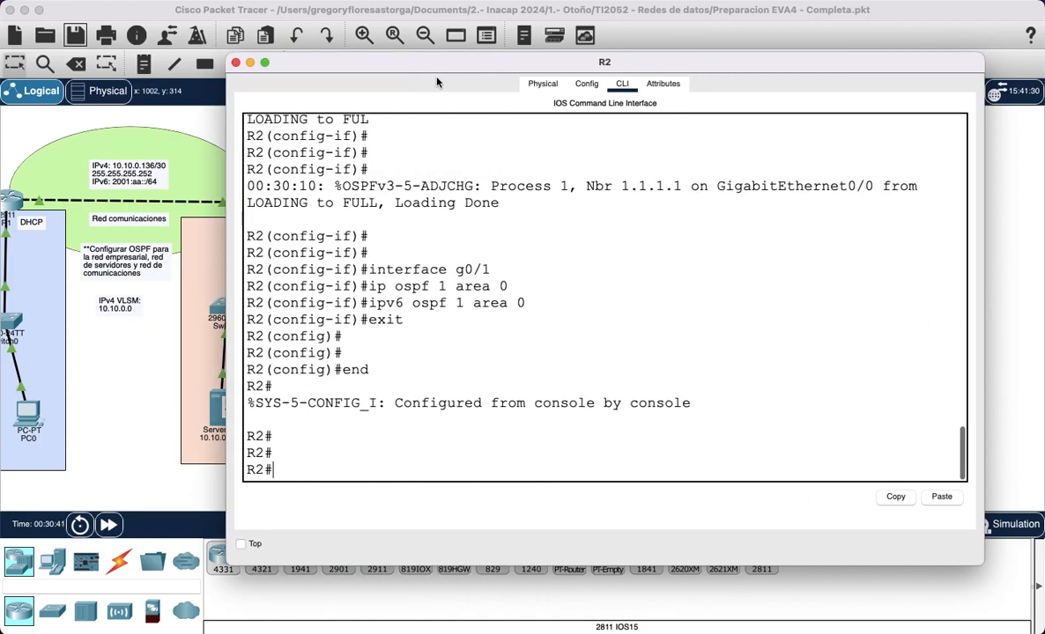
{"action": "left_click_drag", "start_coordinate": [434, 72], "coordinate": [490, 42]}
{"action": "key", "text": "Return"}
{"action": "key", "text": "Return"}
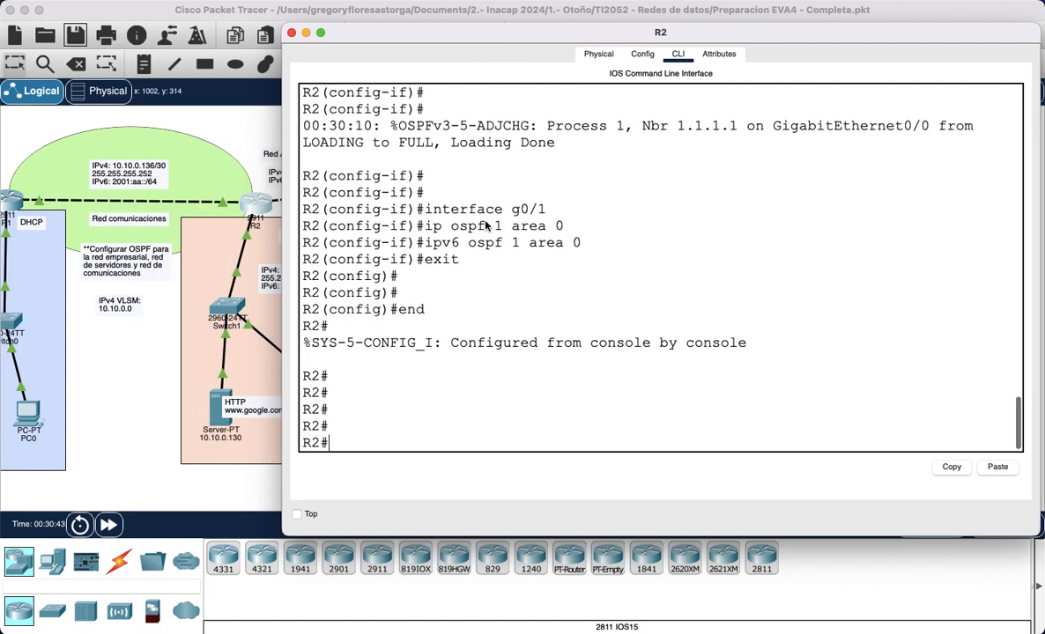
{"action": "type", "text": "show ip route"}
{"action": "key", "text": "Return"}
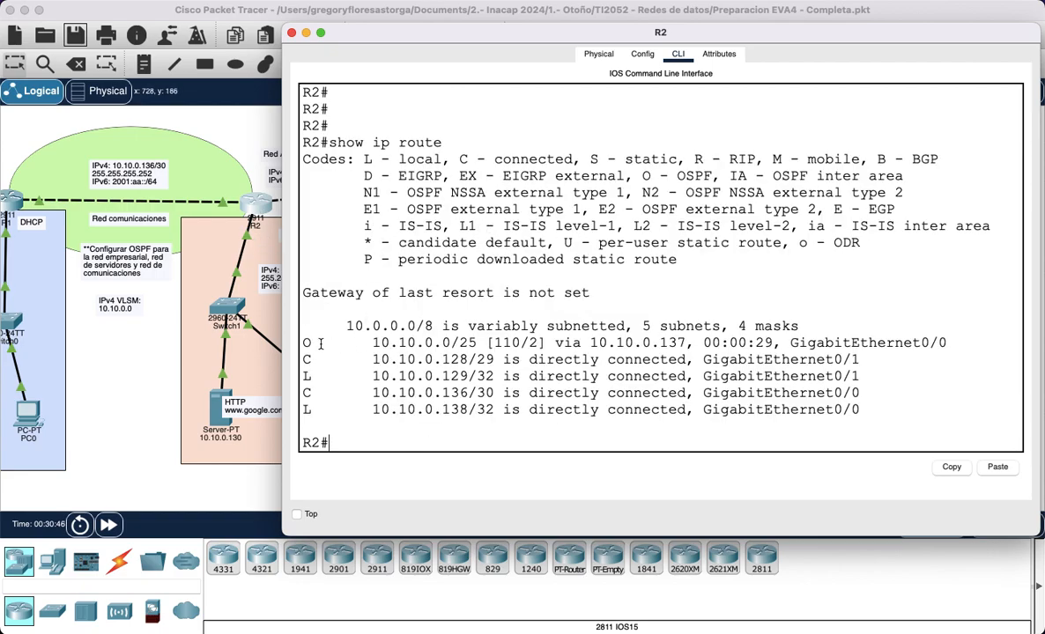
{"action": "left_click_drag", "start_coordinate": [310, 342], "coordinate": [477, 346]}
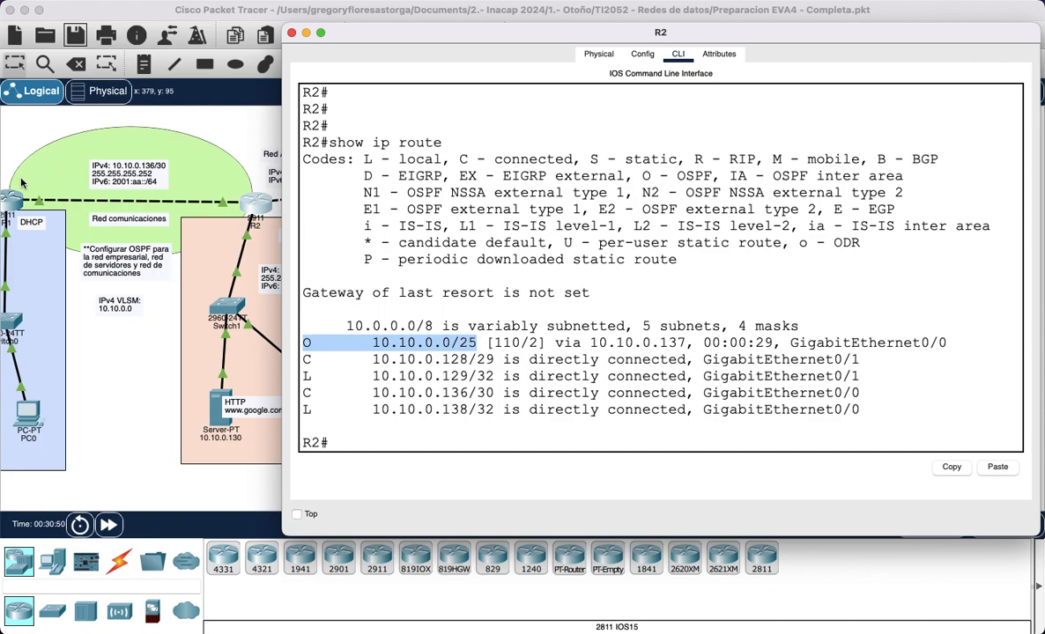
{"action": "left_click", "coordinate": [386, 423]}
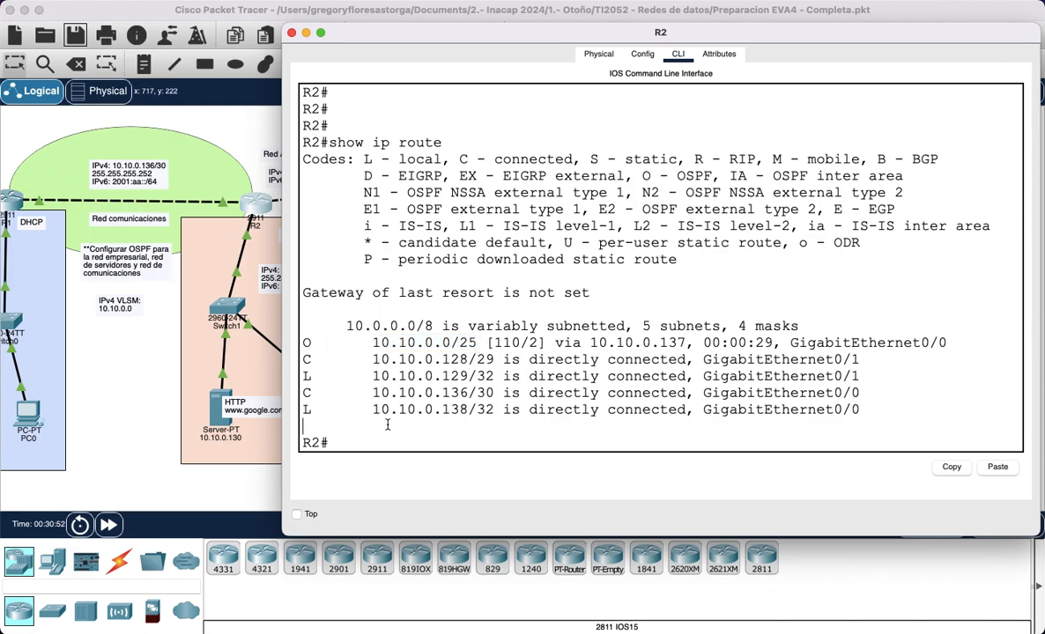
Step: Show R2's IPv6 routing table and examine the network prefix of the OSPF-learned route
{"action": "key", "text": "Return"}
{"action": "key", "text": "Return"}
{"action": "type", "text": "show ip"}
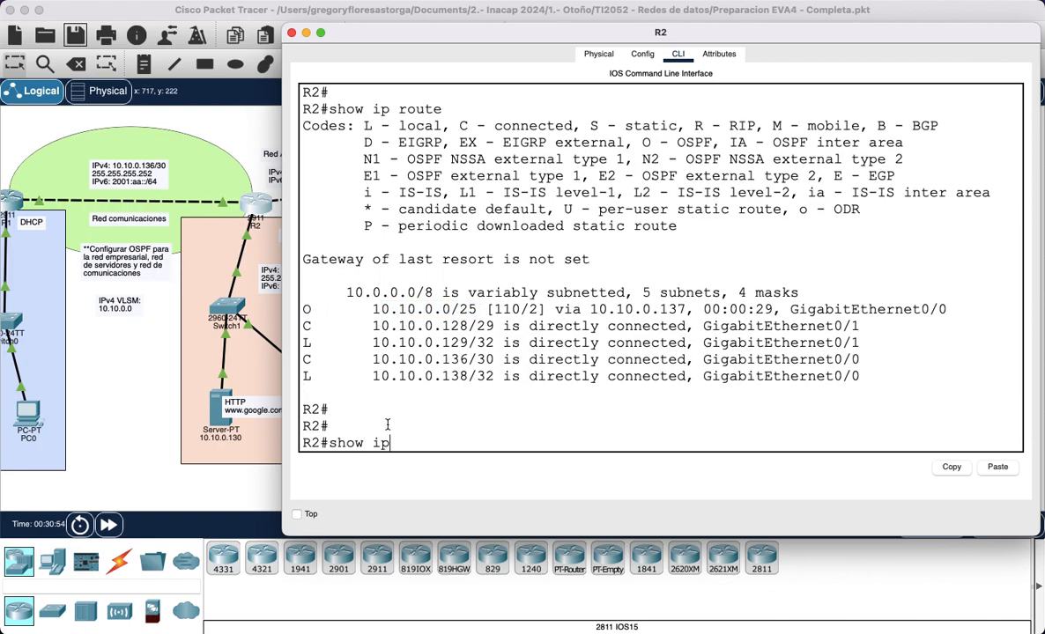
{"action": "type", "text": "v6 route"}
{"action": "key", "text": "Return"}
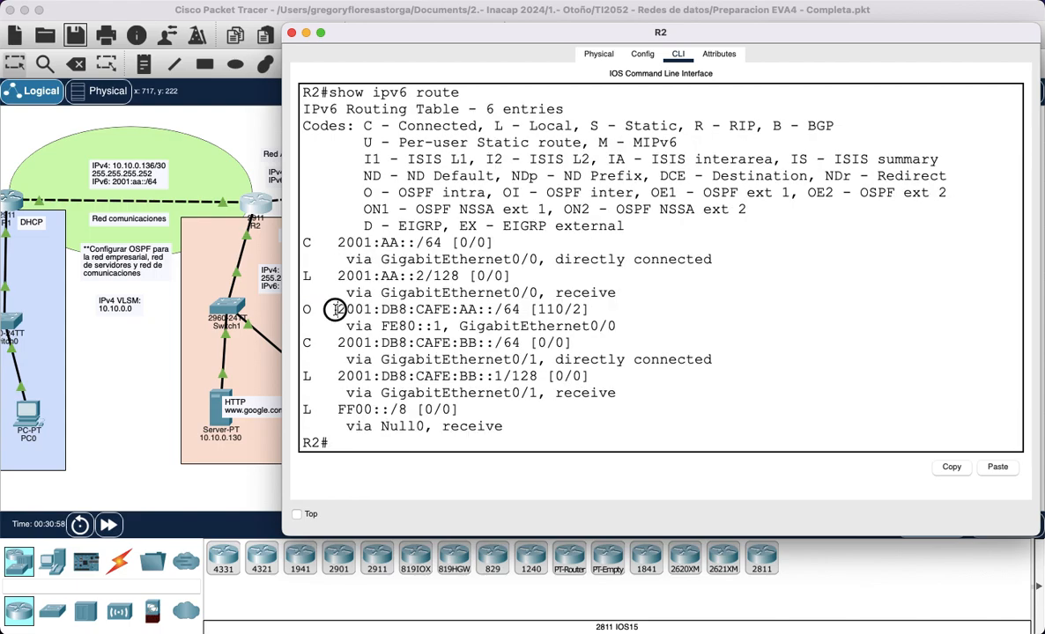
{"action": "left_click_drag", "start_coordinate": [337, 310], "coordinate": [486, 309]}
{"action": "left_click", "coordinate": [457, 310]}
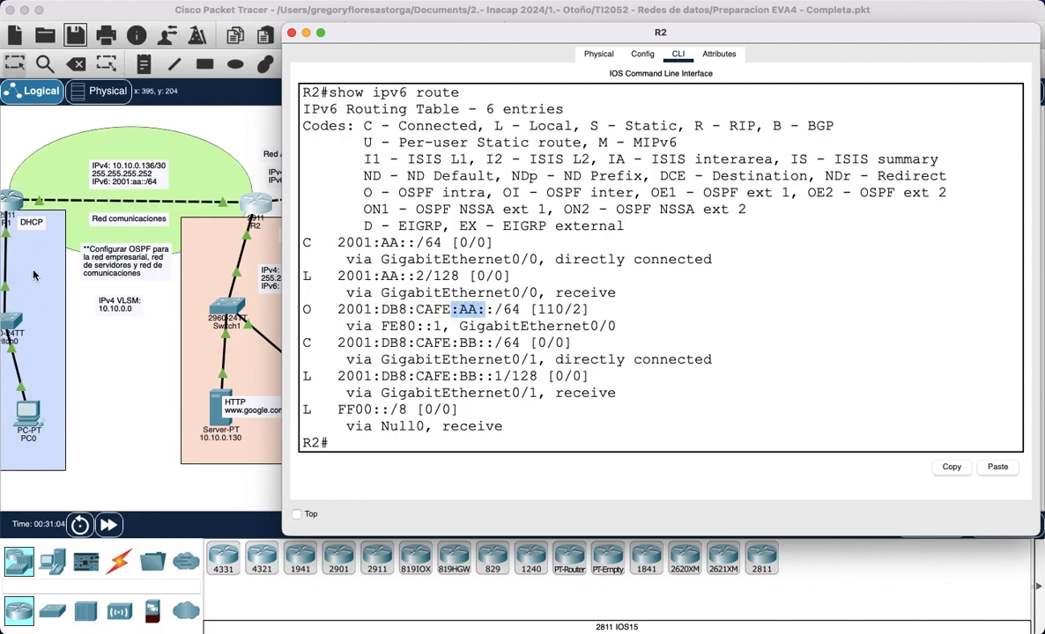
{"action": "left_click", "coordinate": [469, 309]}
{"action": "left_click_drag", "start_coordinate": [452, 310], "coordinate": [503, 311]}
{"action": "left_click", "coordinate": [484, 417]}
{"action": "key", "text": "Return"}
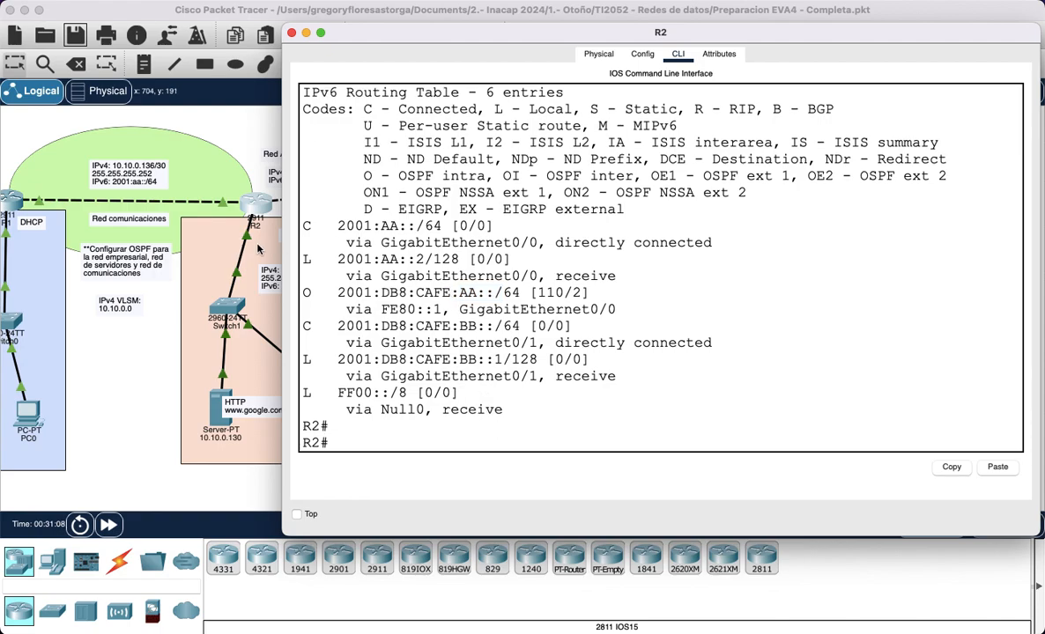
{"action": "scroll", "coordinate": [152, 222], "scroll_direction": "left", "scroll_amount": 3}
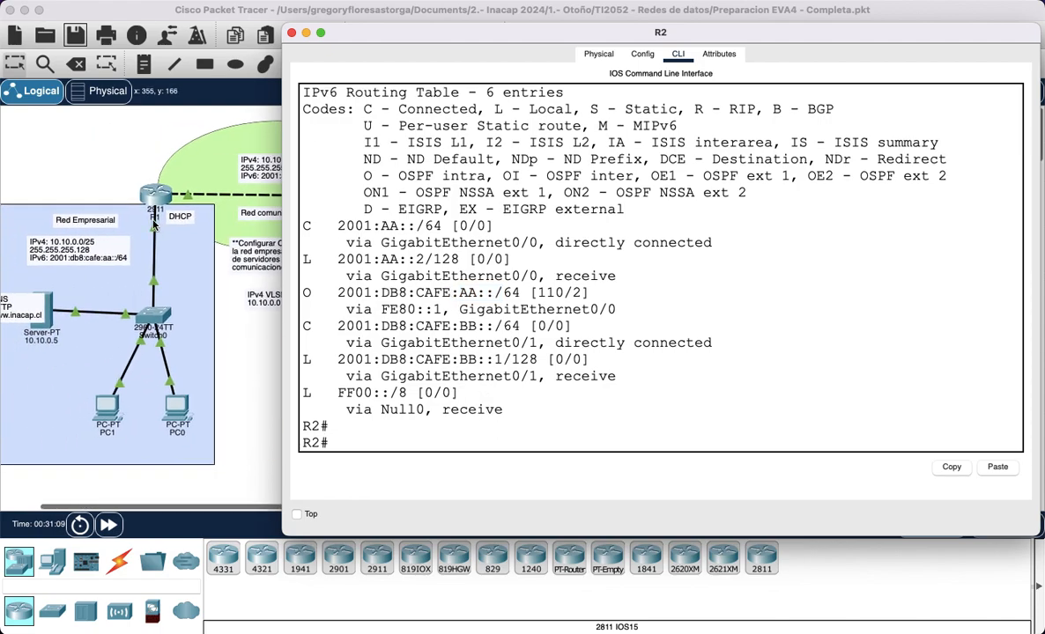
{"action": "scroll", "coordinate": [153, 226], "scroll_direction": "right", "scroll_amount": 5}
{"action": "scroll", "coordinate": [154, 225], "scroll_direction": "right", "scroll_amount": 4}
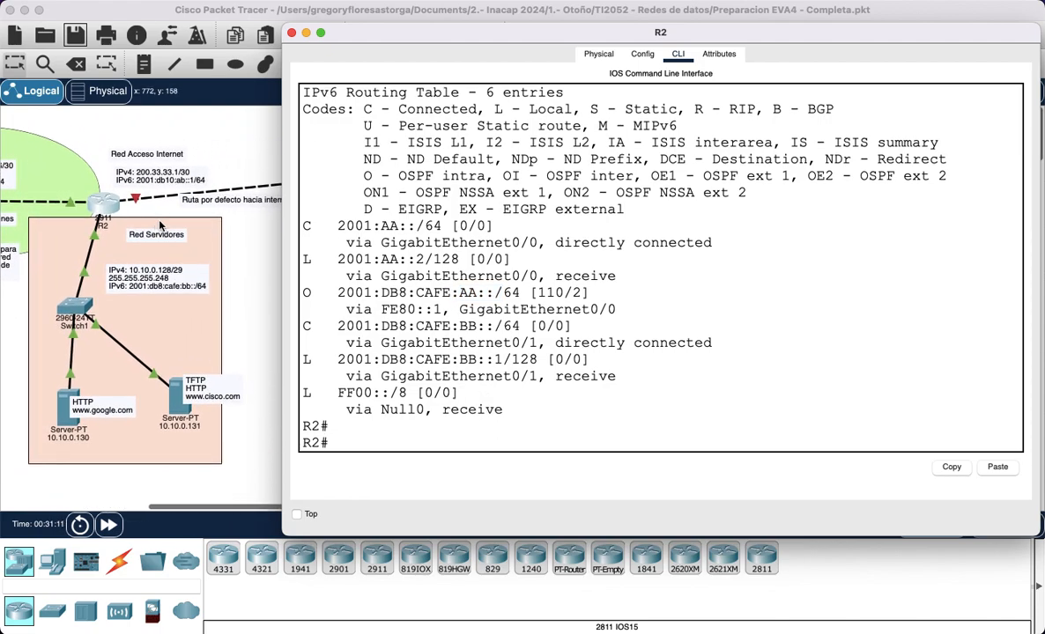
Step: Narrow R2's window to check its Internet link in the topology, and enter global configuration mode on R2
{"action": "left_click_drag", "start_coordinate": [281, 253], "coordinate": [354, 255]}
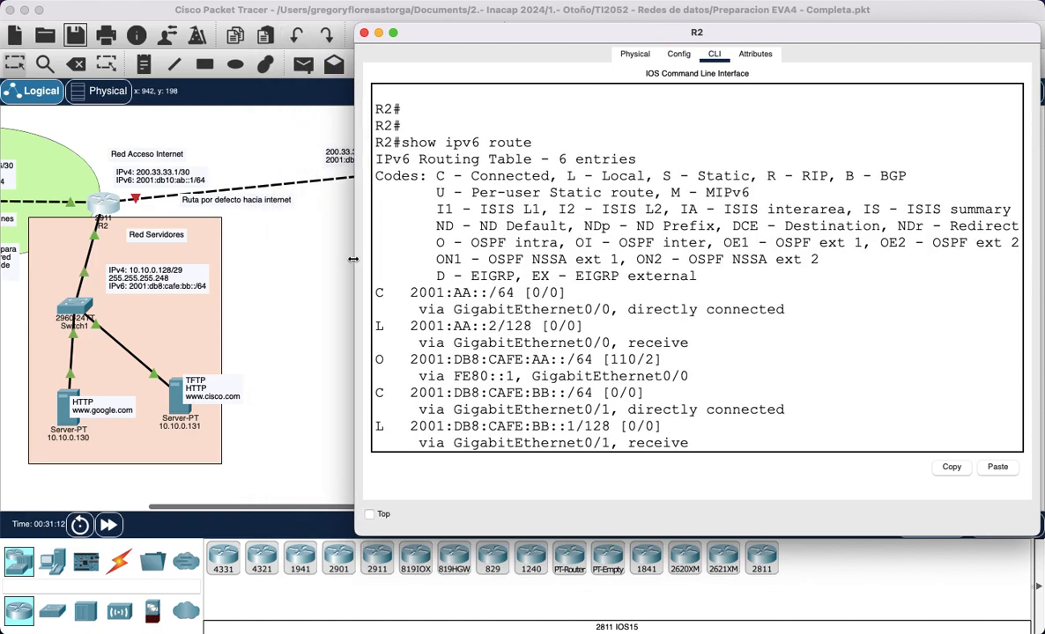
{"action": "left_click", "coordinate": [301, 283]}
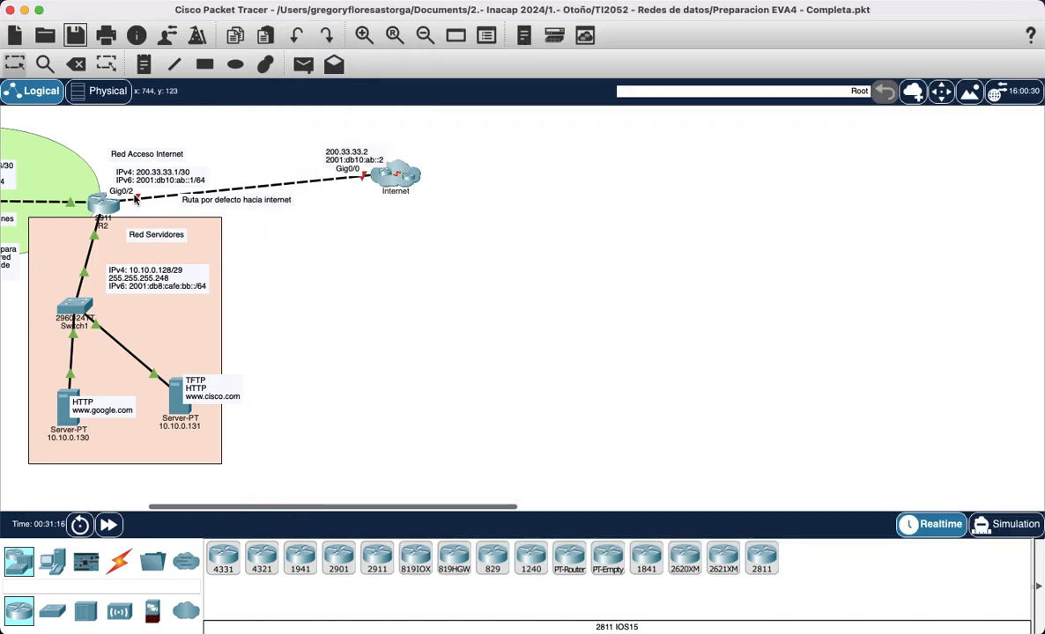
{"action": "left_click", "coordinate": [104, 211]}
{"action": "key", "text": "Return"}
{"action": "key", "text": "Return"}
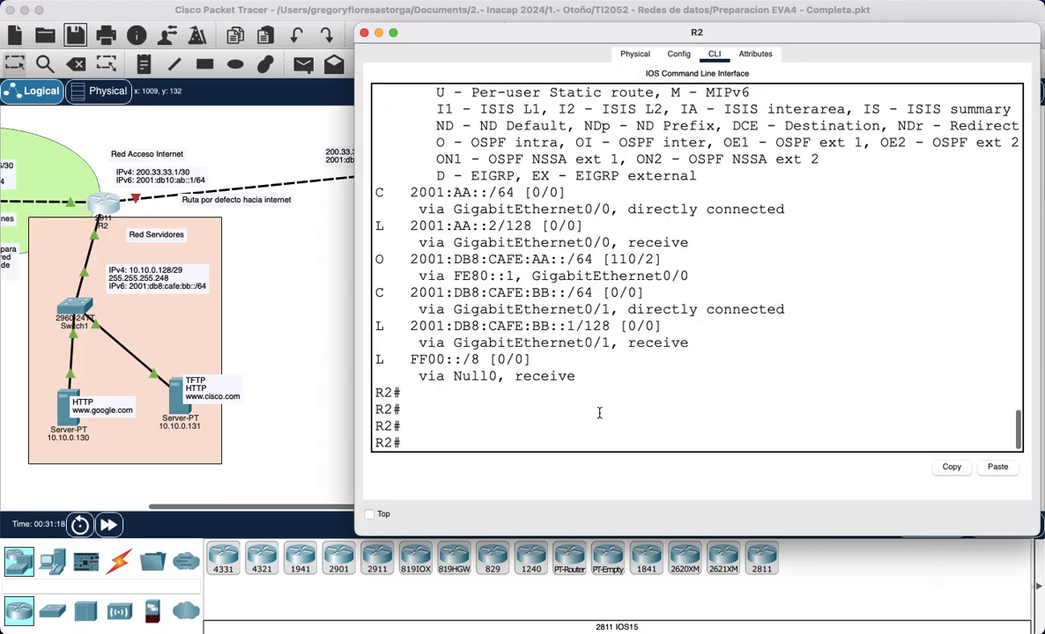
{"action": "type", "text": "configure termnal"}
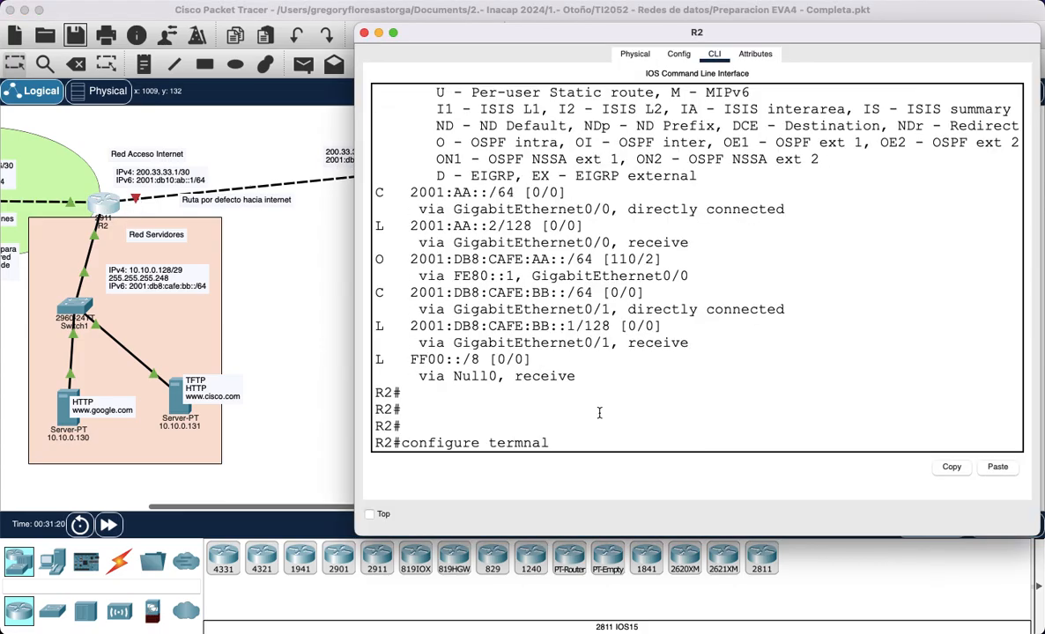
{"action": "key", "text": "BackSpace"}
{"action": "key", "text": "BackSpace"}
{"action": "type", "text": "inal"}
{"action": "key", "text": "Return"}
{"action": "key", "text": "Return"}
{"action": "key", "text": "Return"}
Step: Enter interface g0/2 on R2 and give it the description "Hacia Internet"
{"action": "type", "text": "interface g0"}
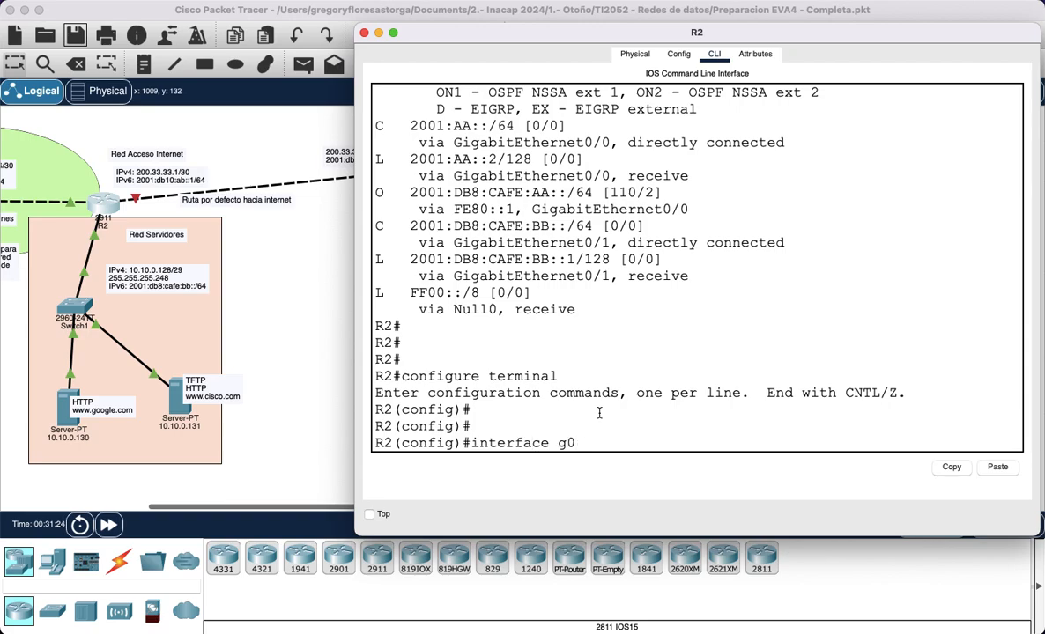
{"action": "type", "text": "/2"}
{"action": "key", "text": "Return"}
{"action": "type", "text": "description"}
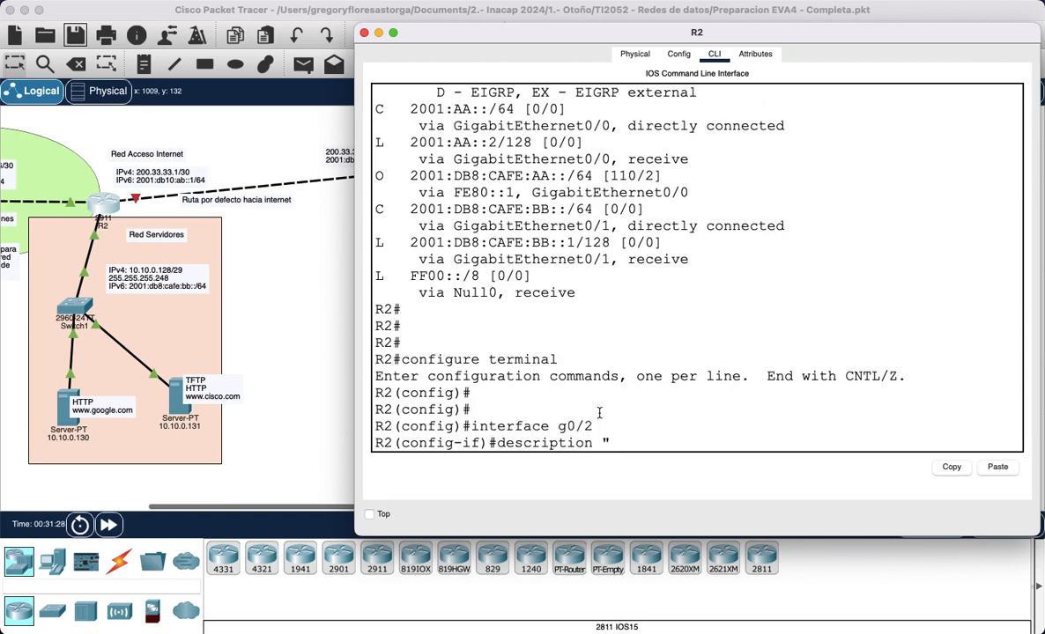
{"action": "type", "text": " \"Hacia INnternet\""}
{"action": "key", "text": "Return"}
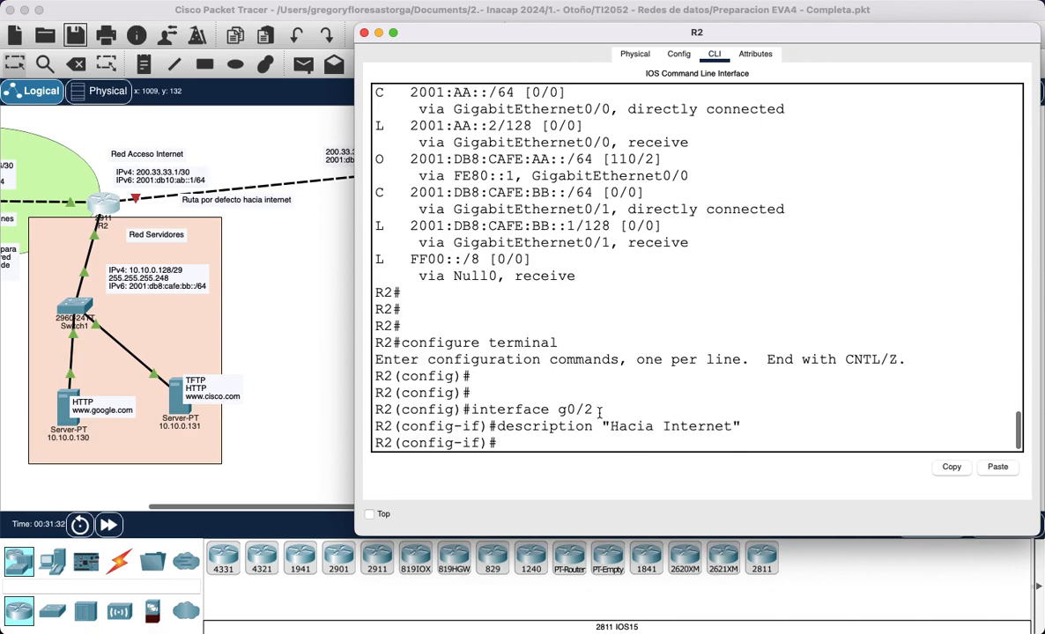
Step: Assign interface g0/2 the IPv4 address 200.33.33.1 with mask 255.255.255.252 and the IPv6 address 2001:db10:ab::1/64
{"action": "type", "text": "ip address "}
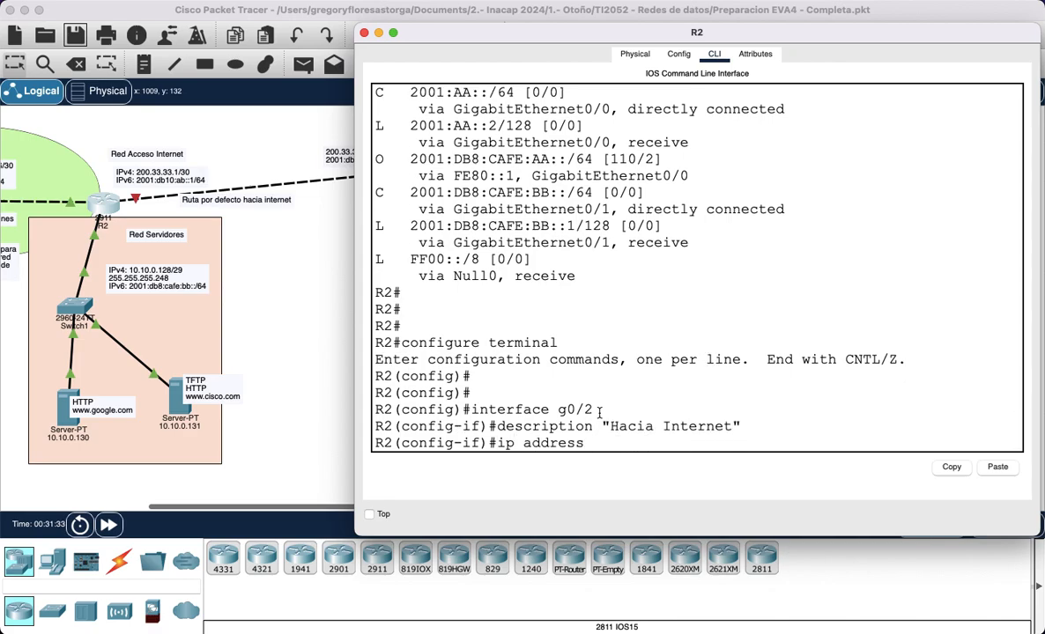
{"action": "type", "text": "200.33.33.1 255.255."}
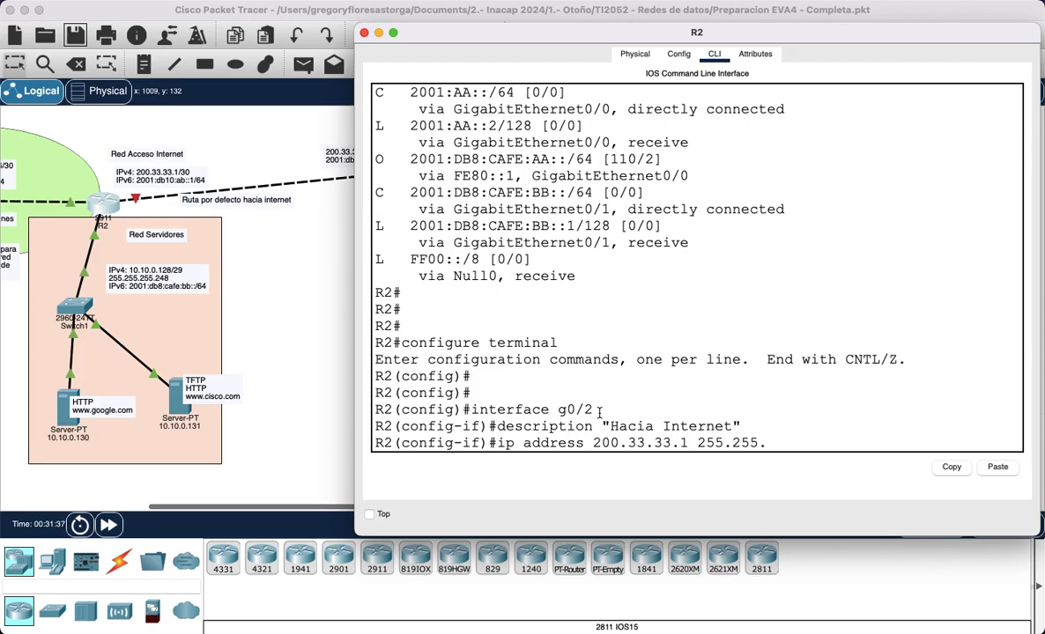
{"action": "type", "text": "255.252"}
{"action": "key", "text": "Return"}
{"action": "type", "text": "ipv6 address"}
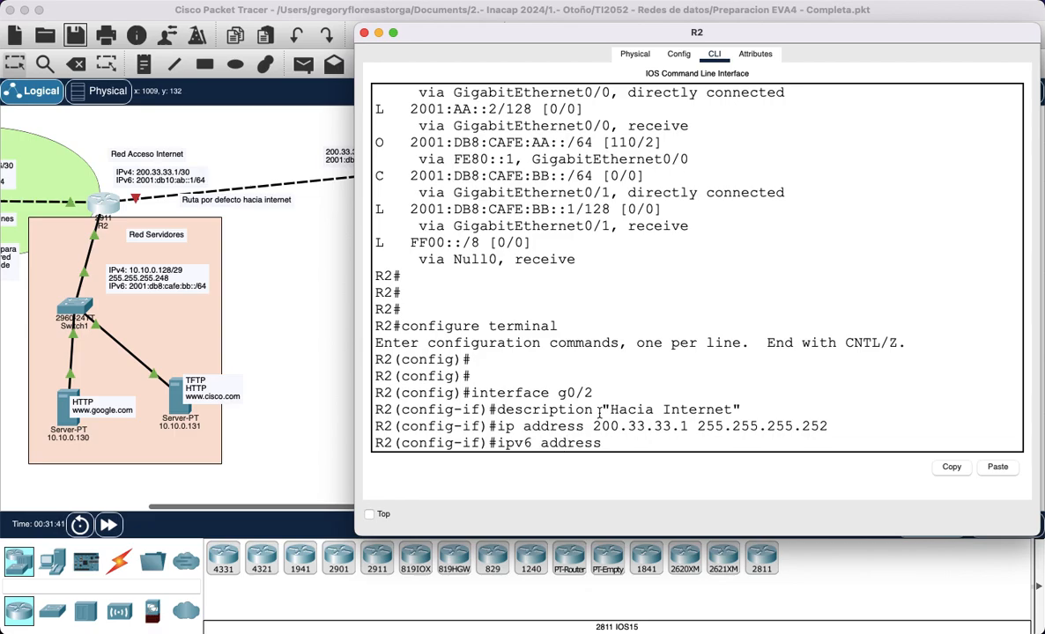
{"action": "type", "text": " 2001:db10:a"}
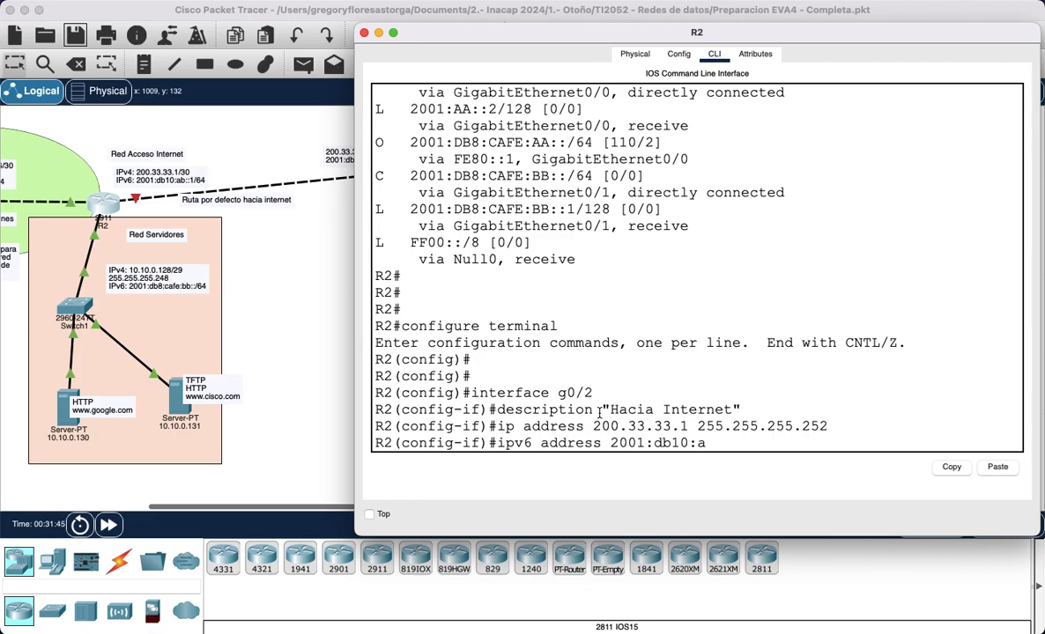
{"action": "type", "text": "b::1/64"}
{"action": "key", "text": "Return"}
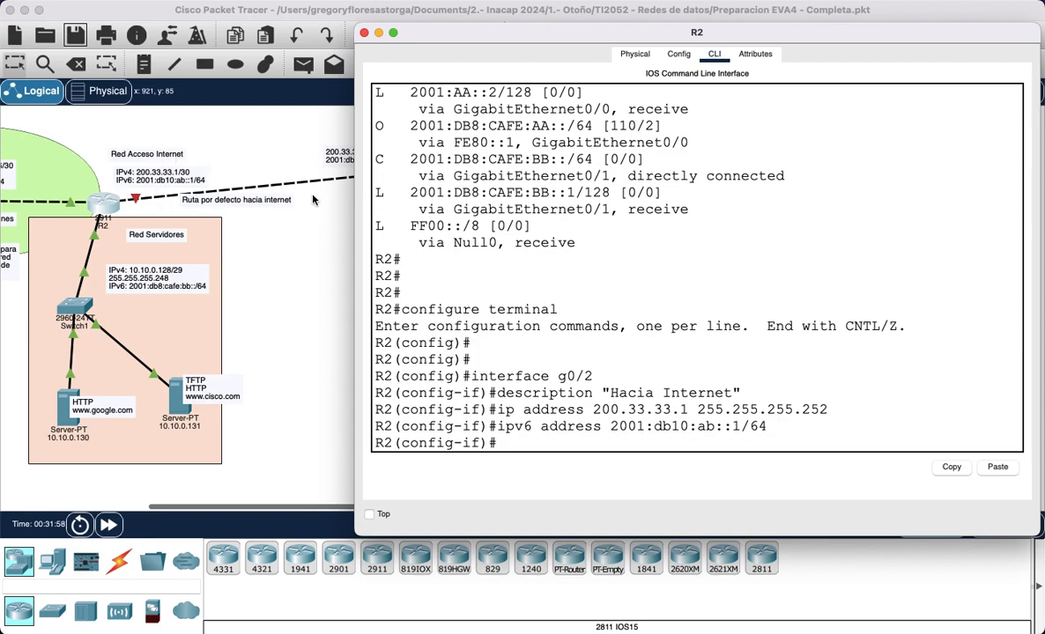
Step: Enable interface g0/2 with no shutdown and return to R2's global configuration mode
{"action": "type", "text": "no shutdown"}
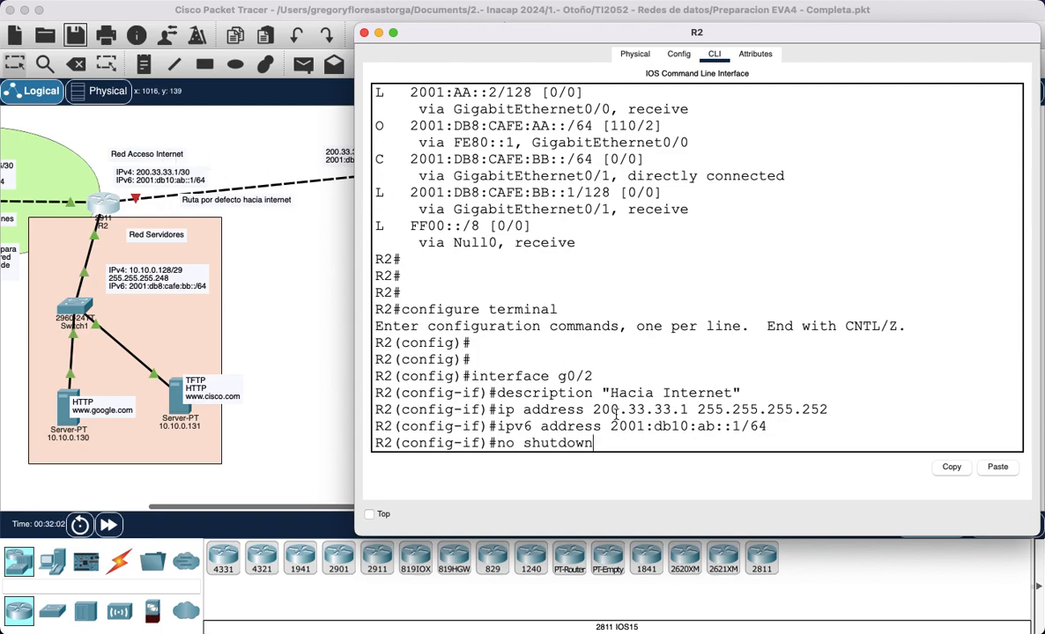
{"action": "key", "text": "Return"}
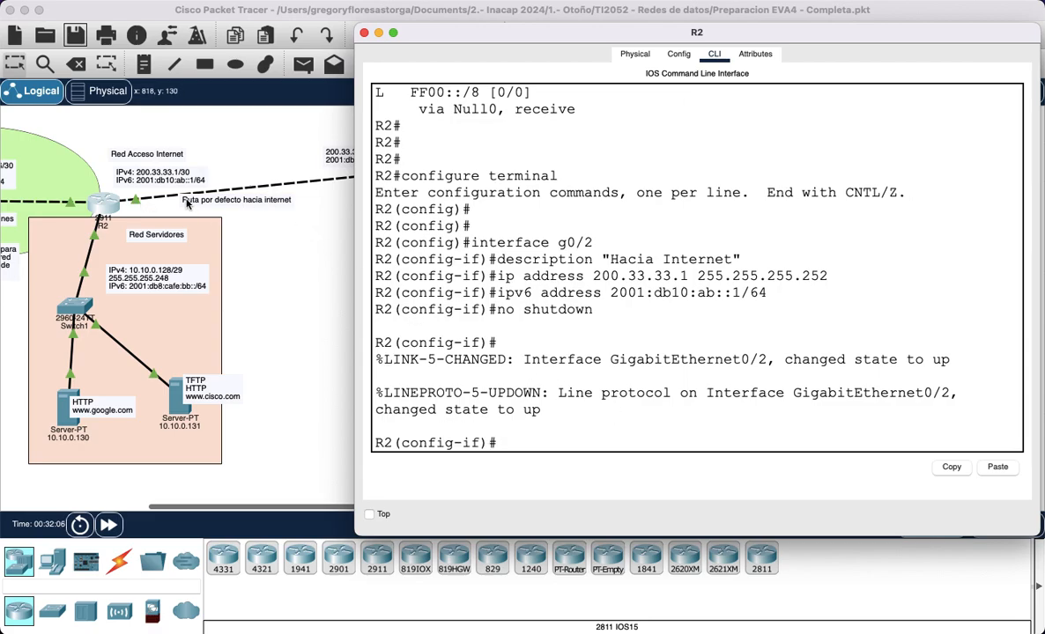
{"action": "type", "text": "exit"}
{"action": "key", "text": "Return"}
{"action": "key", "text": "Return"}
{"action": "key", "text": "Return"}
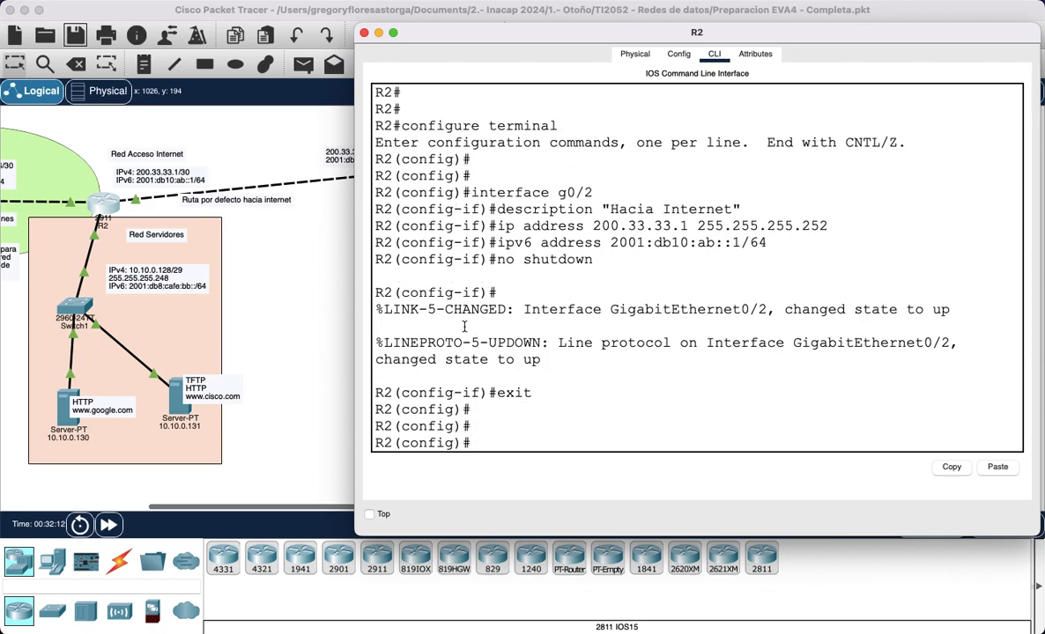
Step: Add an IPv4 static default route (0.0.0.0 0.0.0.0) on R2 with next hop 200.33.33.2 towards the Internet
{"action": "type", "text": "ip route"}
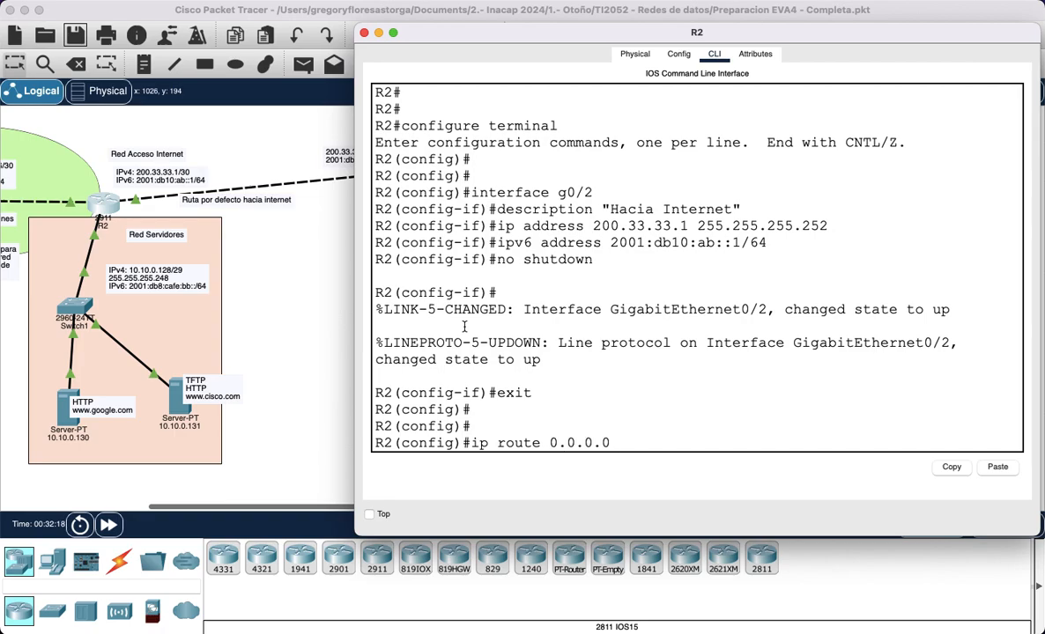
{"action": "type", "text": "0.0.0.0 0.0.0.0"}
{"action": "left_click_drag", "start_coordinate": [539, 433], "coordinate": [683, 445]}
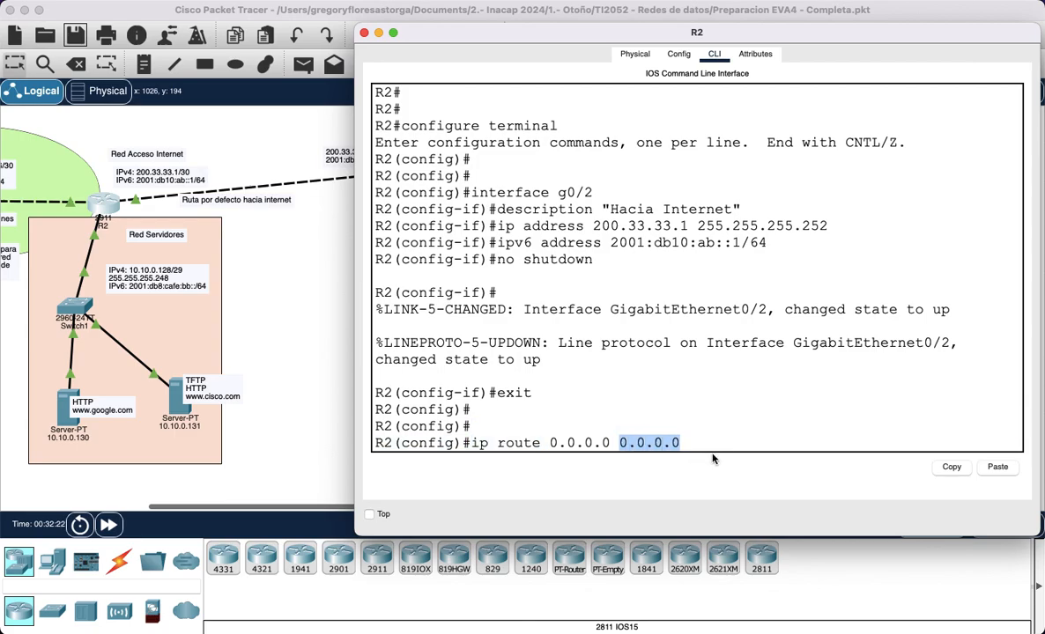
{"action": "left_click", "coordinate": [705, 439]}
{"action": "left_click_drag", "start_coordinate": [550, 34], "coordinate": [554, 282]}
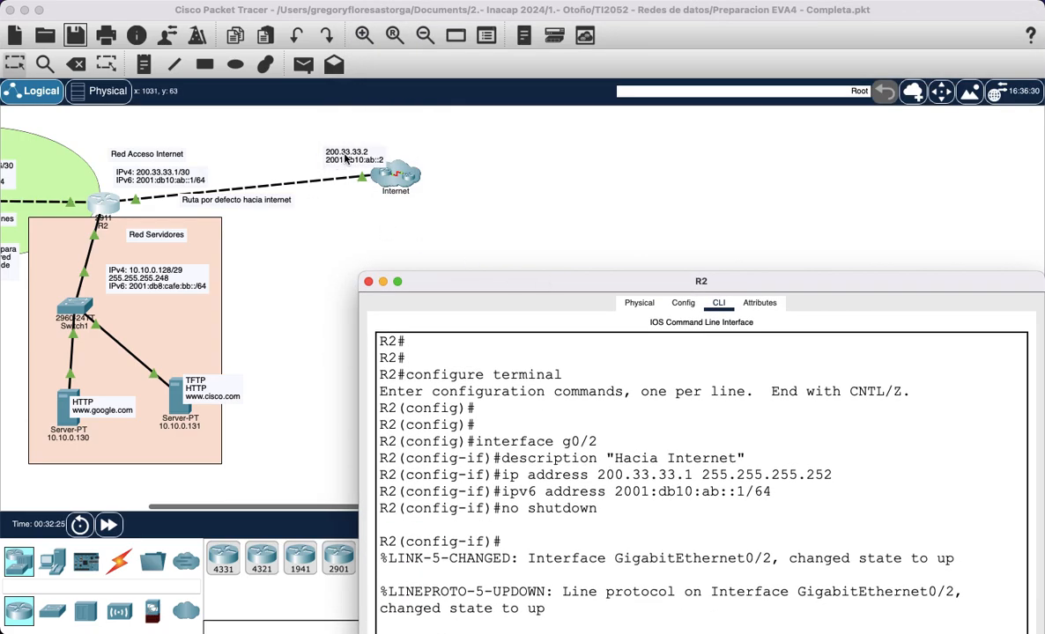
{"action": "left_click_drag", "start_coordinate": [463, 287], "coordinate": [423, 51]}
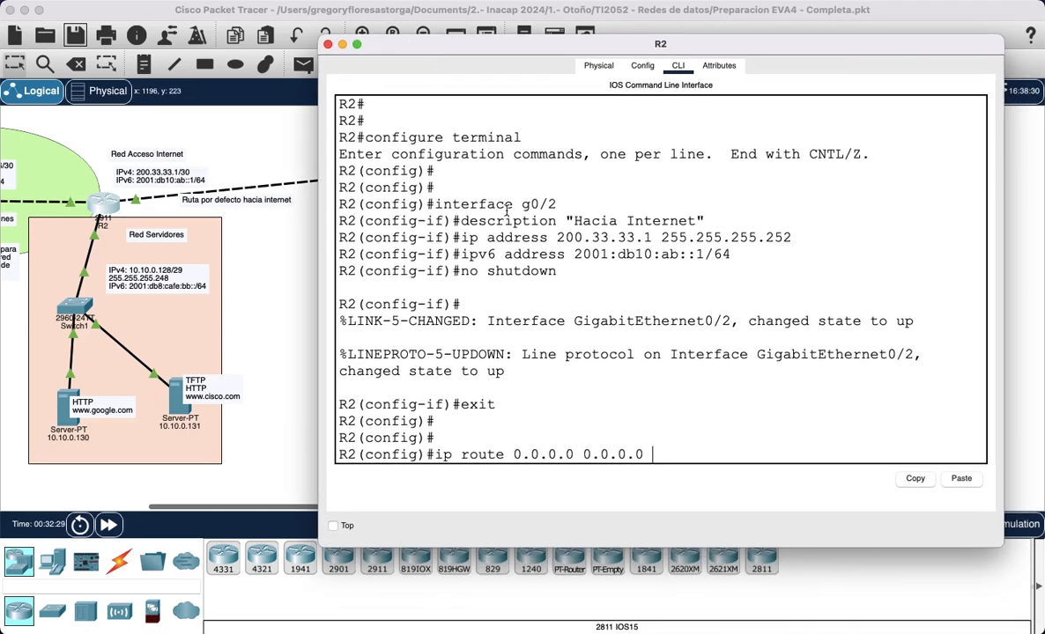
{"action": "type", "text": "200.33.33.2"}
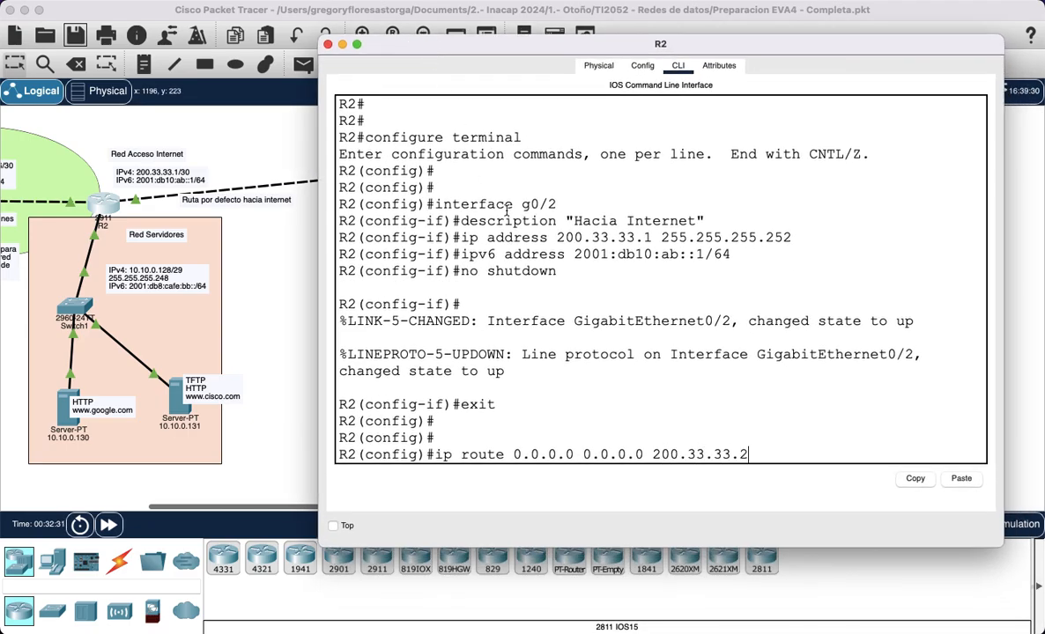
{"action": "key", "text": "Return"}
{"action": "key", "text": "Return"}
Step: Add an IPv6 static default route (::/0) on R2 with next hop 2001:db10:ab::2
{"action": "type", "text": "ipv6"}
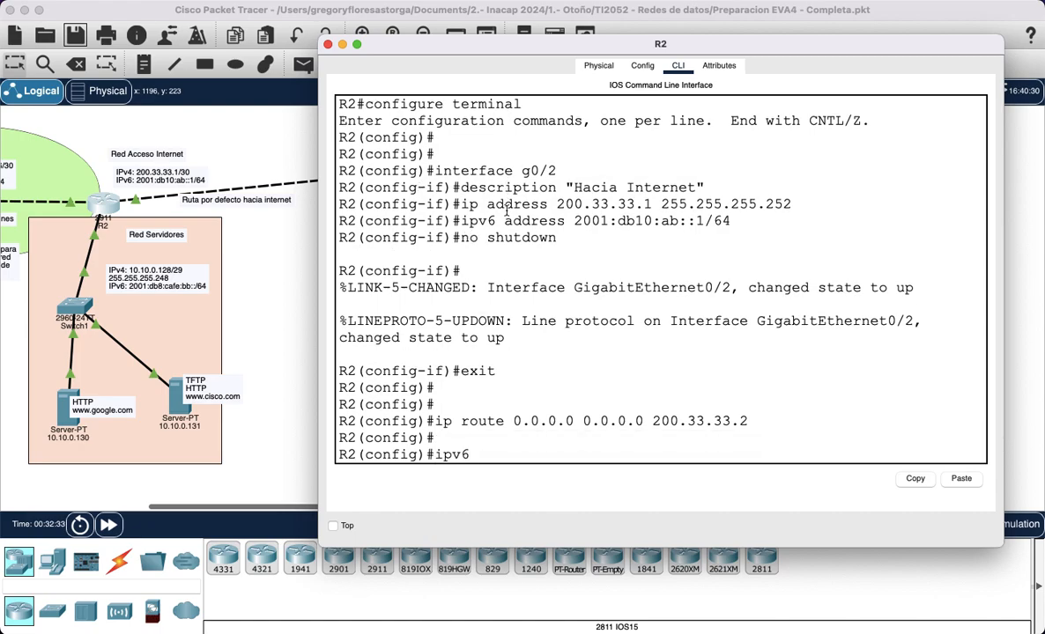
{"action": "type", "text": " route ::/0"}
{"action": "left_click_drag", "start_coordinate": [460, 43], "coordinate": [443, 254]}
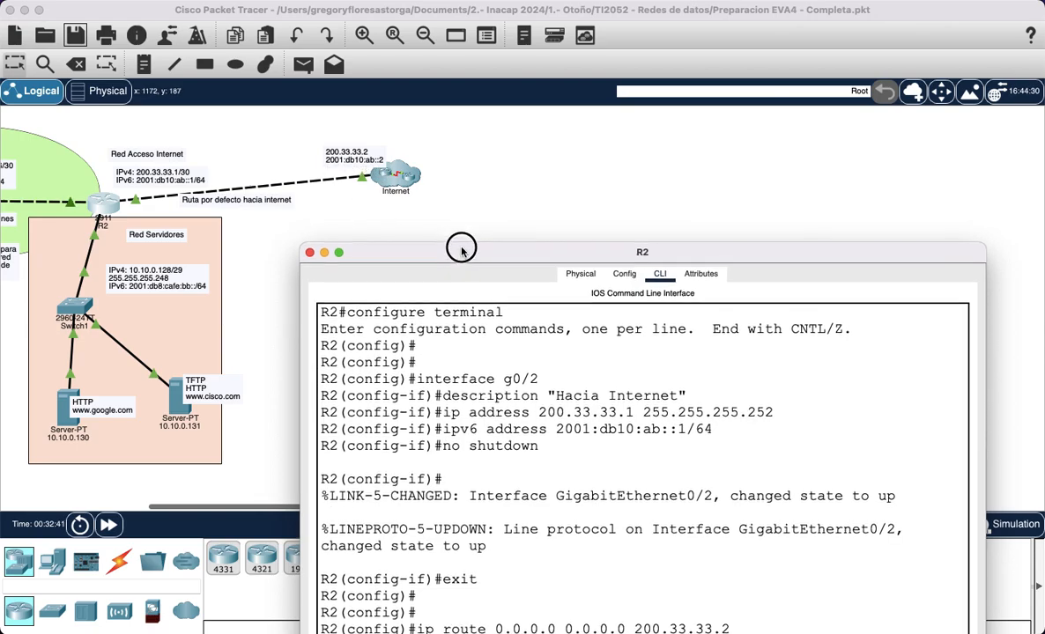
{"action": "left_click_drag", "start_coordinate": [459, 255], "coordinate": [454, 88]}
{"action": "type", "text": "2001:db10:"}
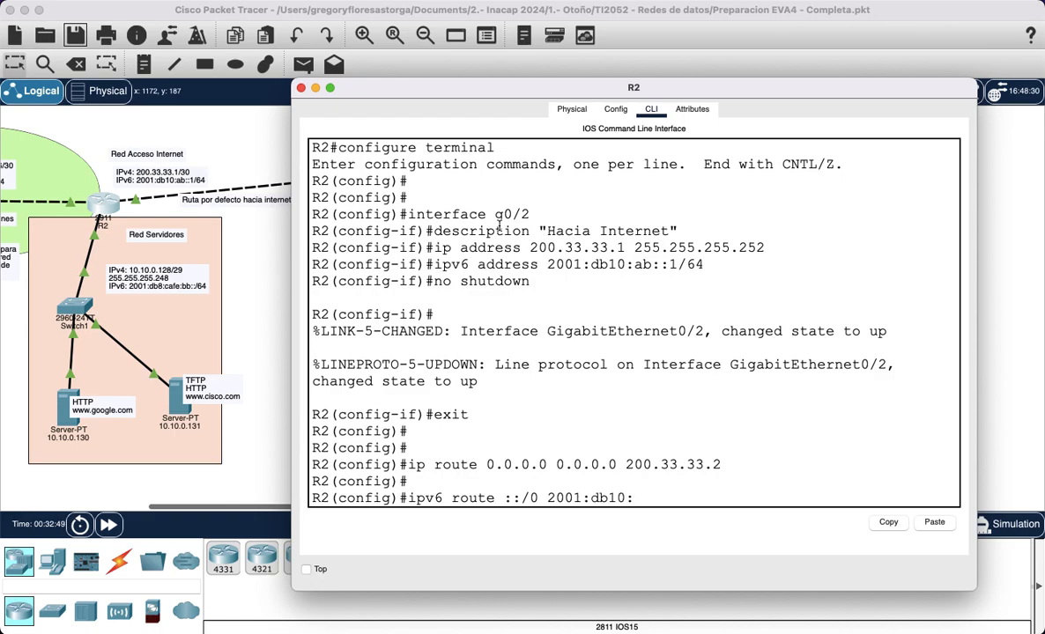
{"action": "key", "text": "Return"}
{"action": "key", "text": "Return"}
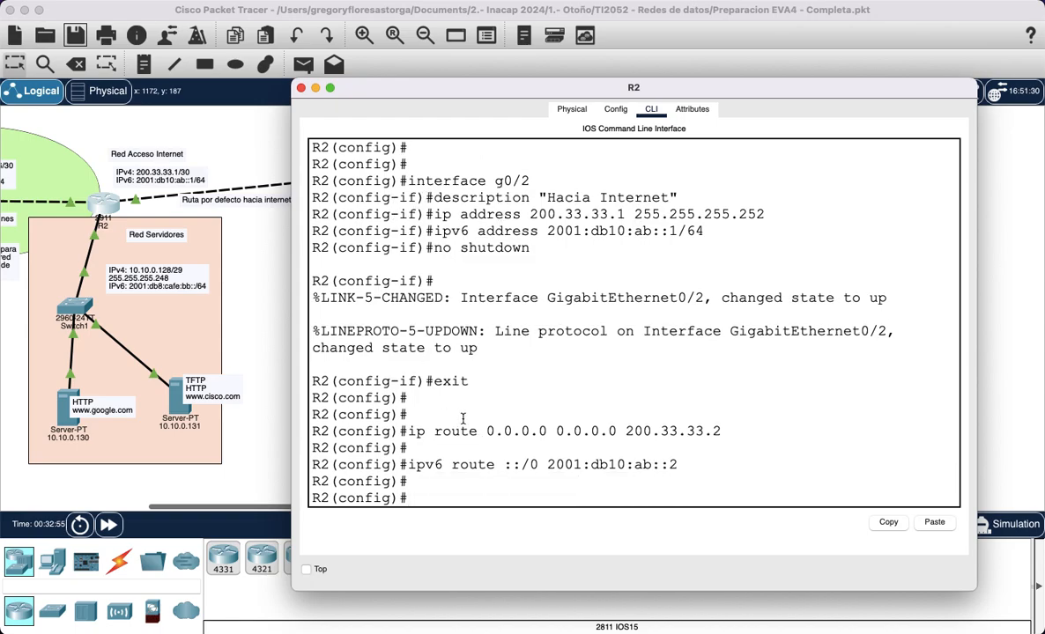
Step: Show R2's IPv4 routing table from configuration mode and examine the static default route and its candidate default code
{"action": "type", "text": "do show ip rou"}
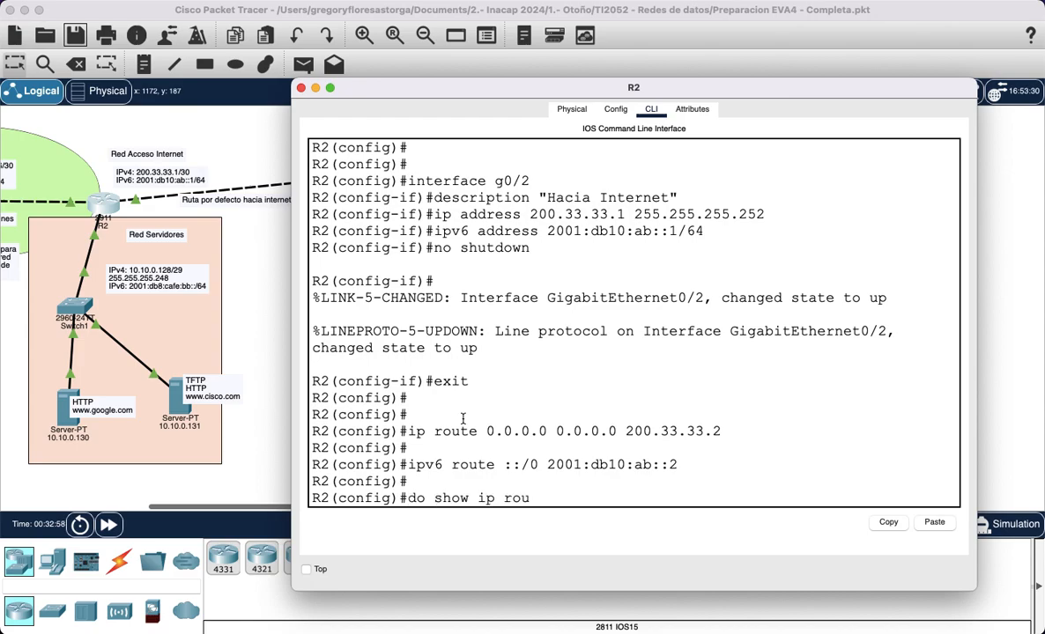
{"action": "type", "text": "te"}
{"action": "key", "text": "Return"}
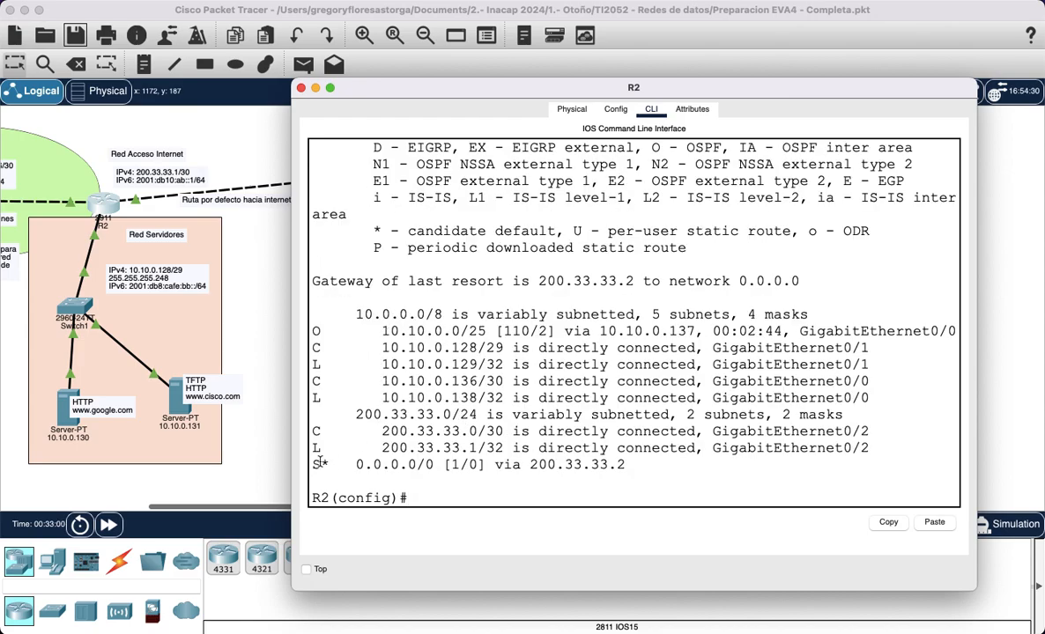
{"action": "left_click_drag", "start_coordinate": [316, 463], "coordinate": [637, 464]}
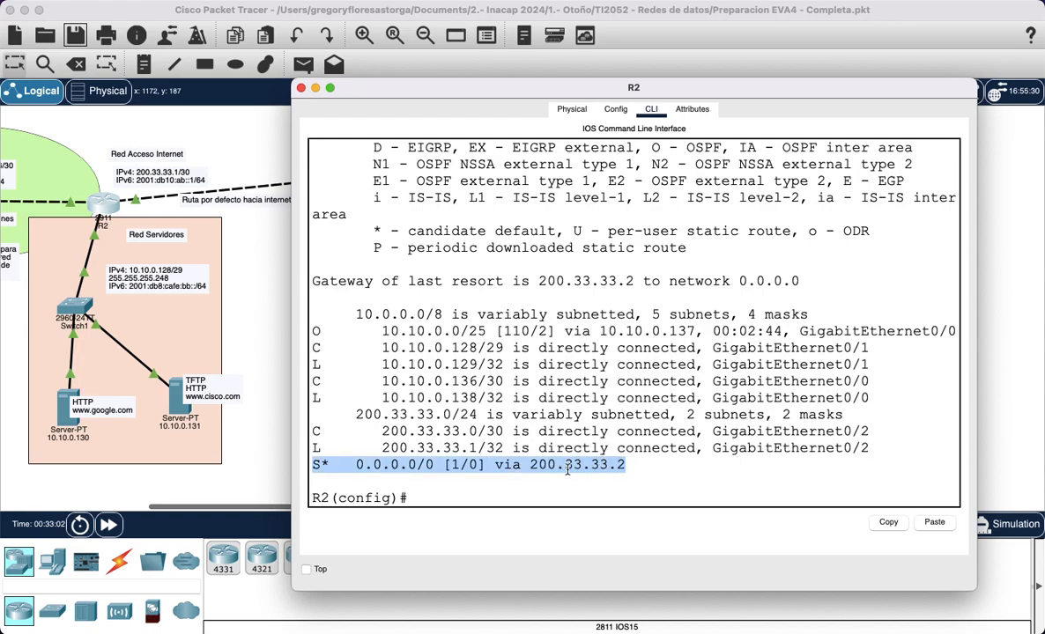
{"action": "left_click_drag", "start_coordinate": [317, 466], "coordinate": [330, 466]}
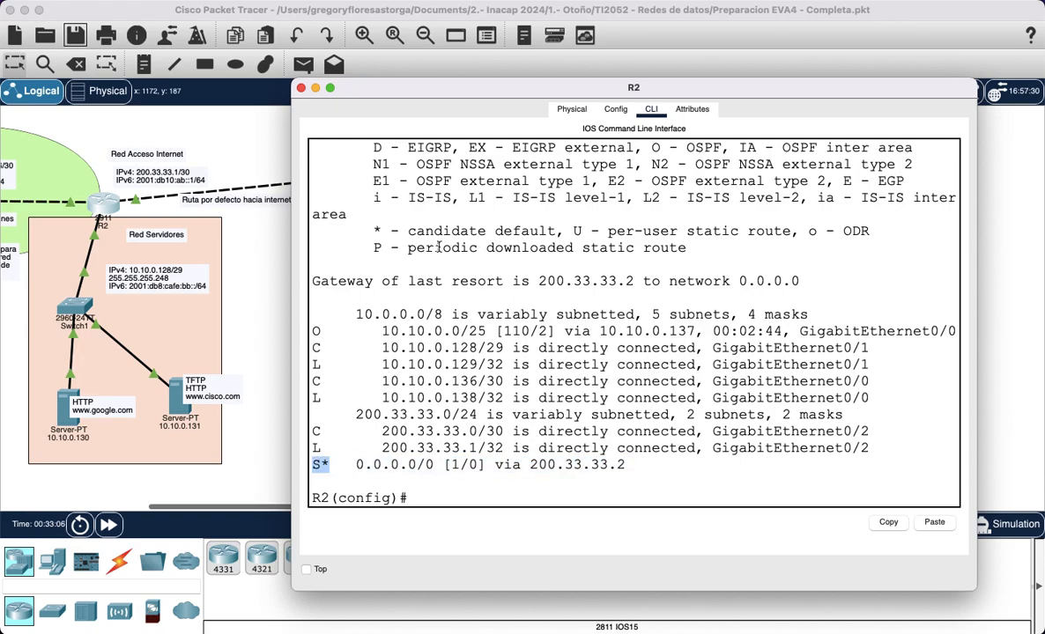
{"action": "left_click_drag", "start_coordinate": [365, 230], "coordinate": [564, 231]}
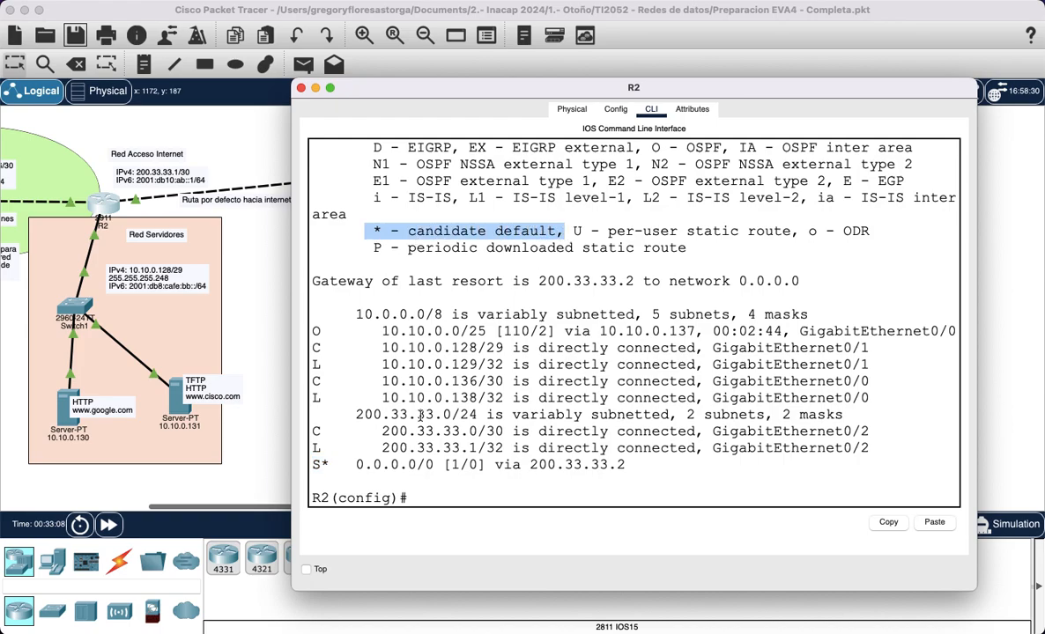
{"action": "left_click", "coordinate": [355, 464]}
{"action": "left_click_drag", "start_coordinate": [421, 465], "coordinate": [628, 468]}
{"action": "key", "text": "Return"}
{"action": "key", "text": "Return"}
{"action": "key", "text": "Return"}
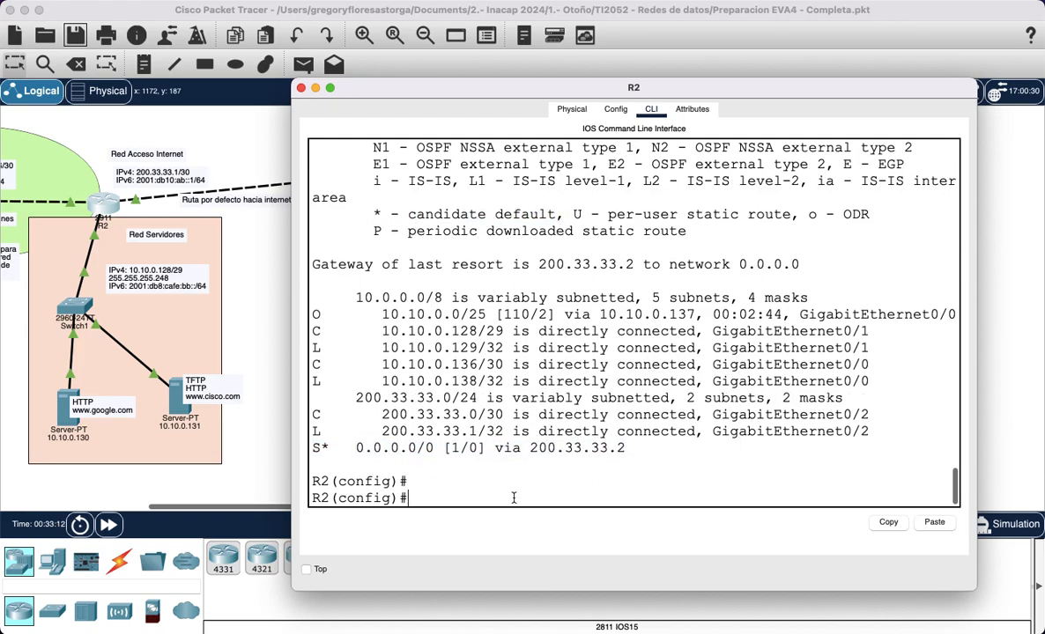
{"action": "left_click_drag", "start_coordinate": [452, 414], "coordinate": [314, 415]}
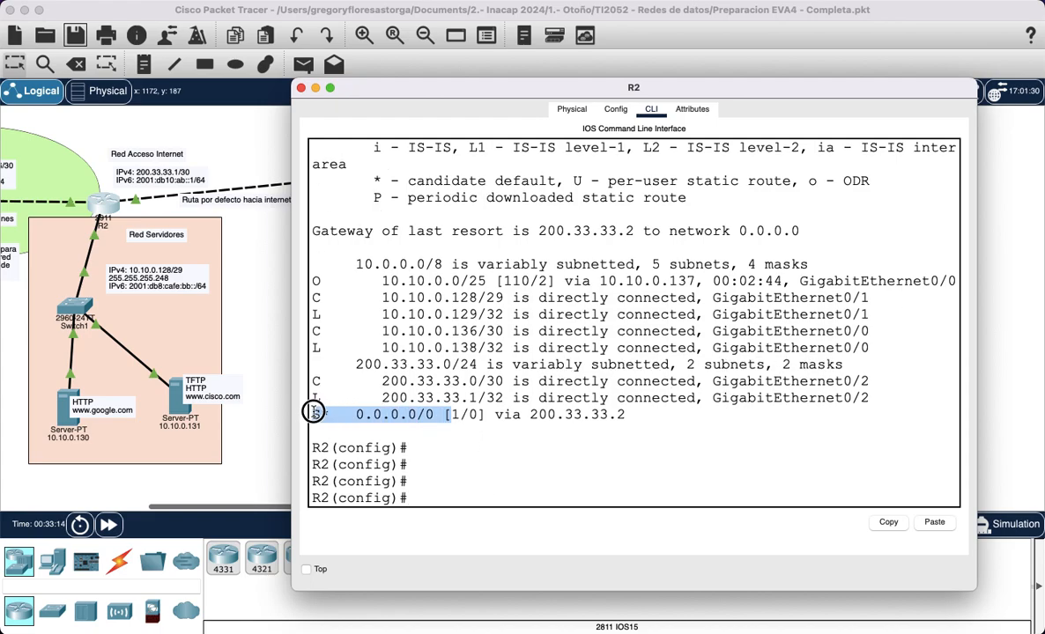
{"action": "left_click", "coordinate": [447, 493]}
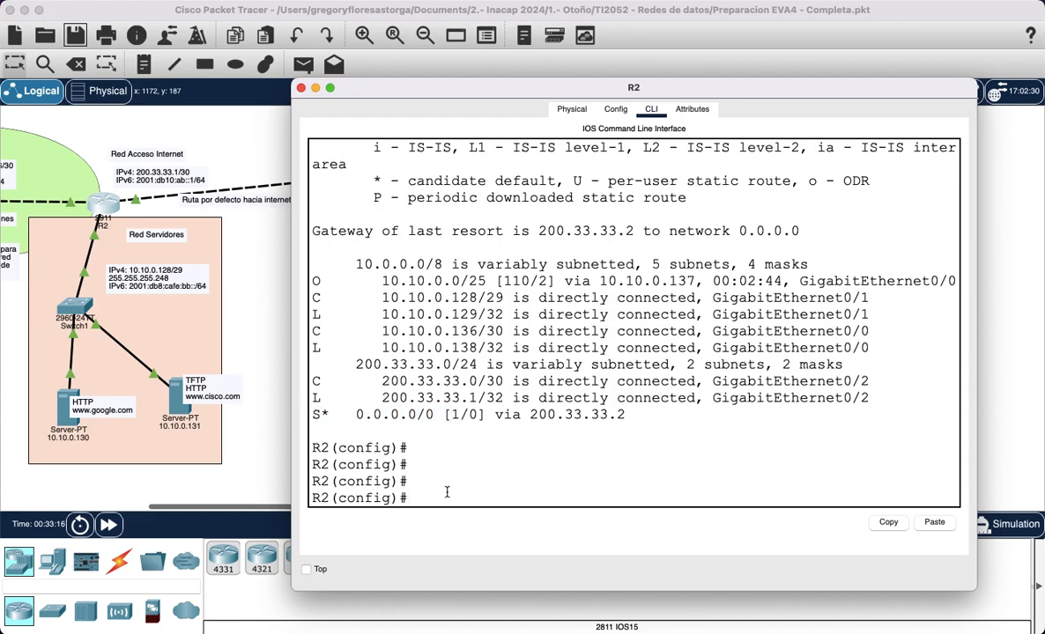
Step: Show R2's full IPv6 routing table from configuration mode and examine the static default route entry
{"action": "key", "text": "Return"}
{"action": "type", "text": "do show ip route"}
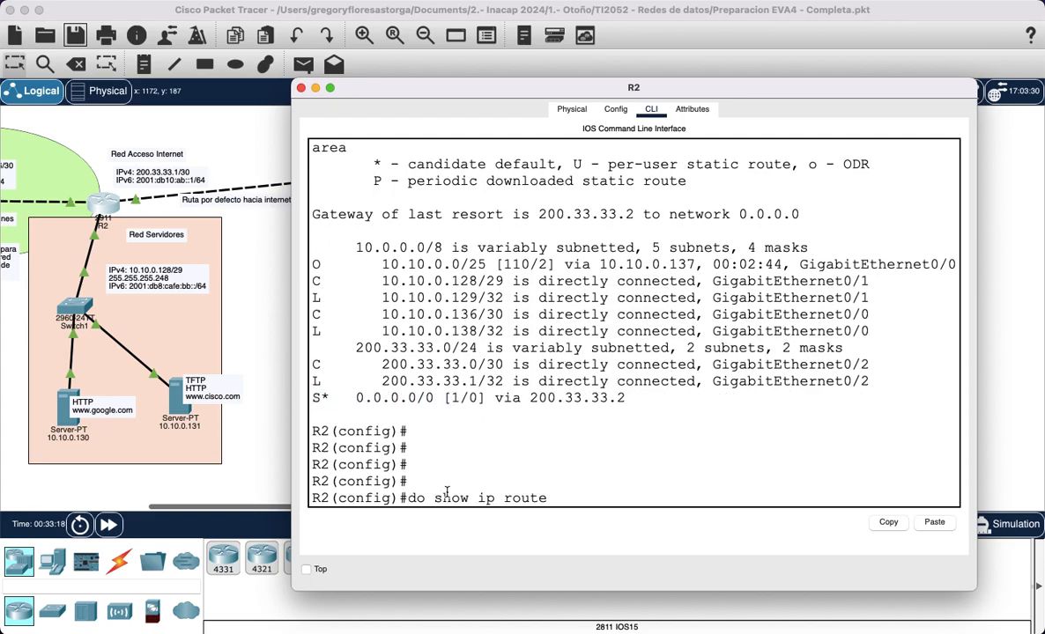
{"action": "type", "text": "v6"}
{"action": "key", "text": "Return"}
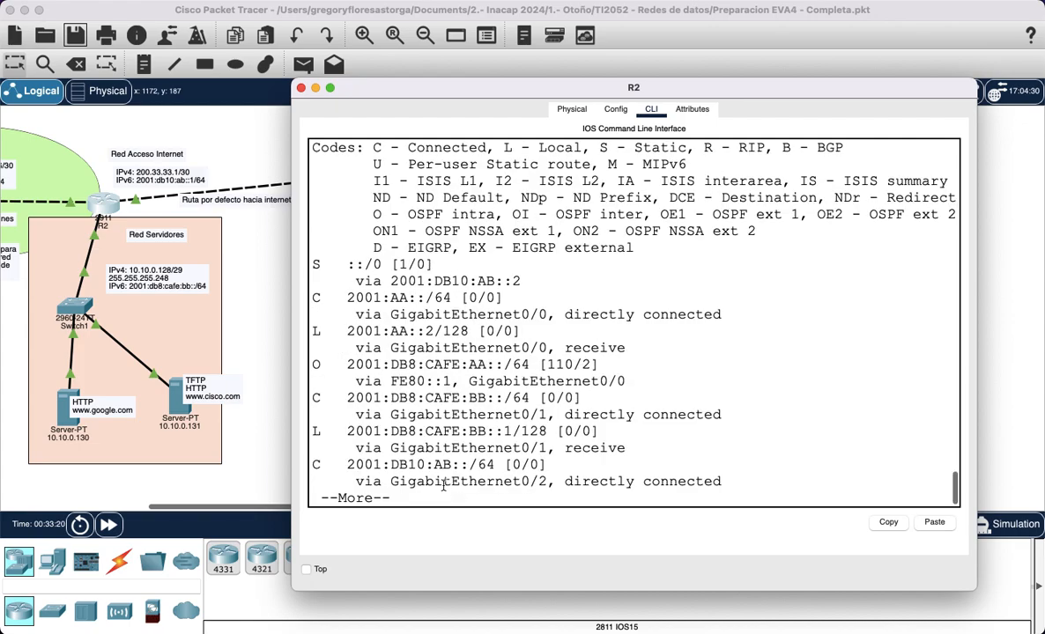
{"action": "key", "text": "space"}
{"action": "left_click", "coordinate": [313, 199]}
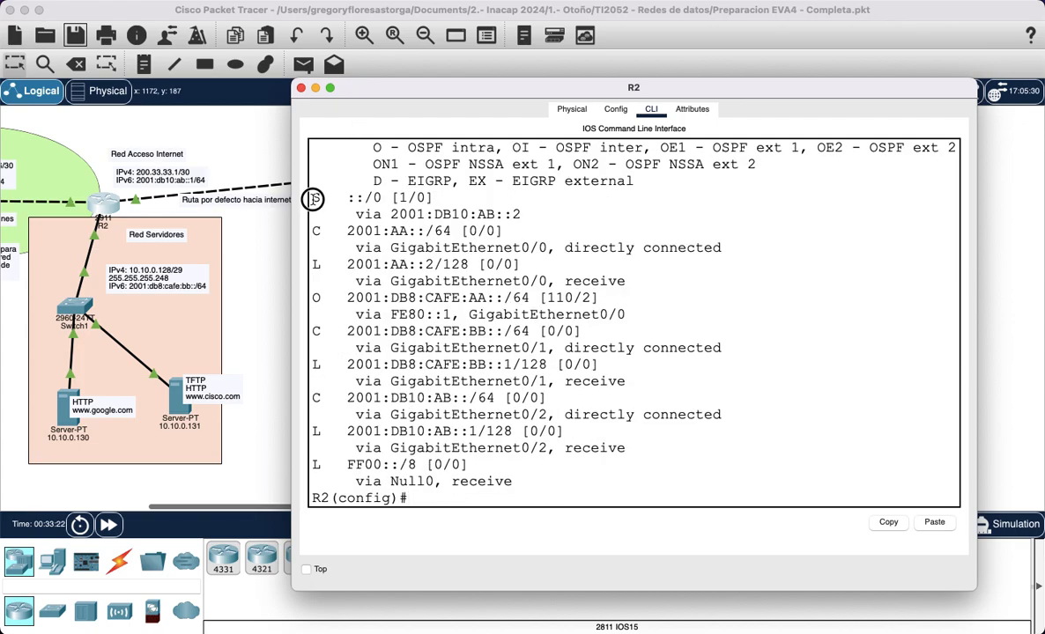
Step: Examine the ::/0 static entry and its prefix in R2's IPv6 routing table, finishing at the configuration prompt
{"action": "left_click_drag", "start_coordinate": [313, 199], "coordinate": [432, 196]}
{"action": "scroll", "coordinate": [457, 201], "scroll_direction": "up", "scroll_amount": 2}
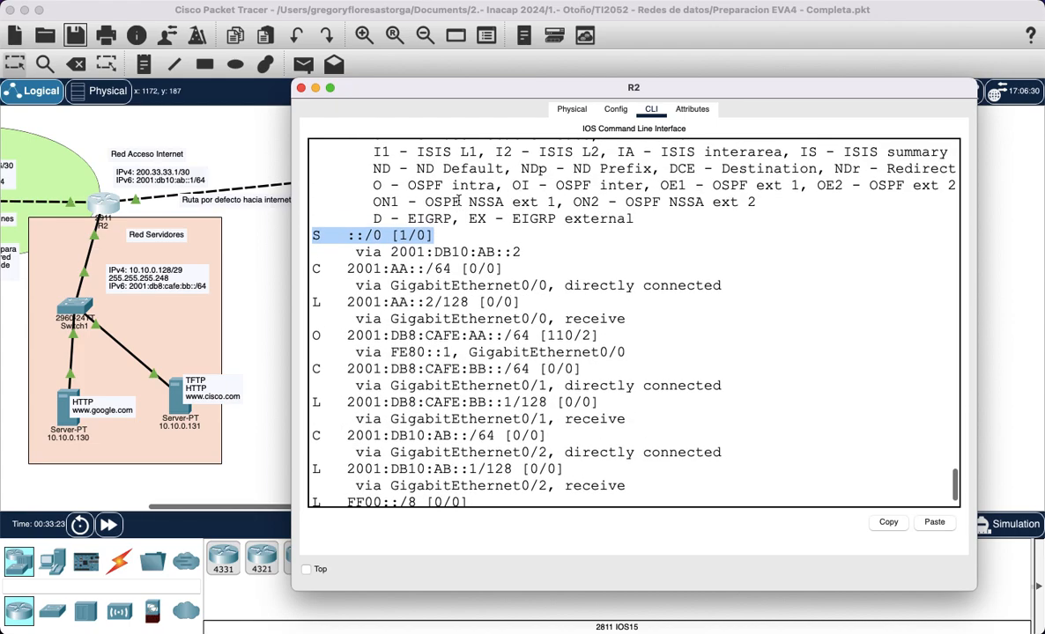
{"action": "left_click", "coordinate": [313, 236]}
{"action": "left_click_drag", "start_coordinate": [347, 236], "coordinate": [425, 238]}
{"action": "scroll", "coordinate": [456, 304], "scroll_direction": "down", "scroll_amount": 3}
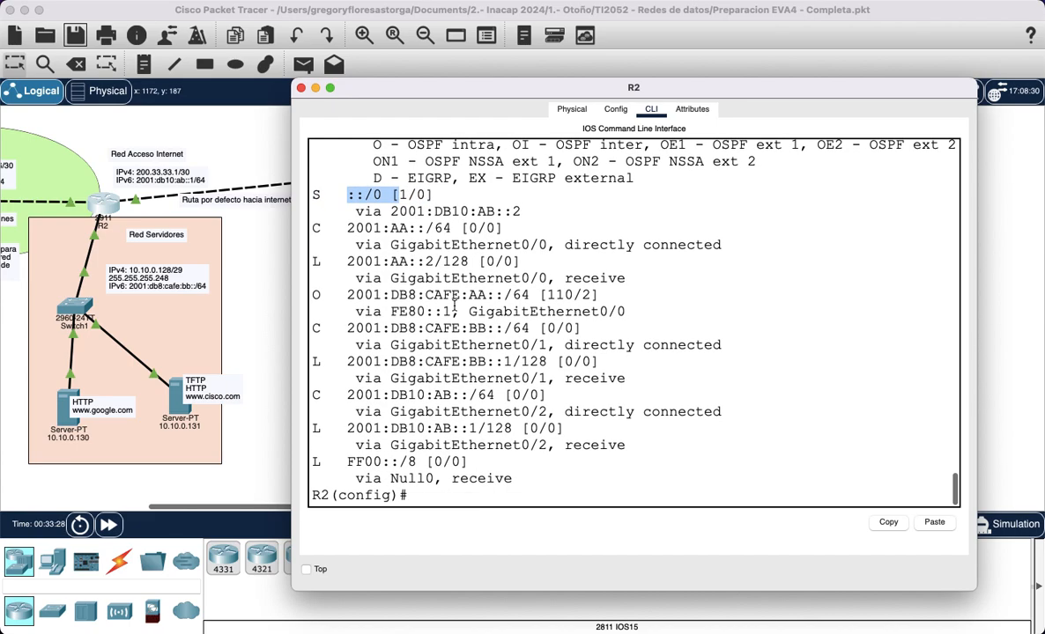
{"action": "key", "text": "Return"}
Step: Open R1's command line in a wider window, show its IPv4 routing table and examine the OSPF and connected entries
{"action": "scroll", "coordinate": [274, 319], "scroll_direction": "left", "scroll_amount": 6}
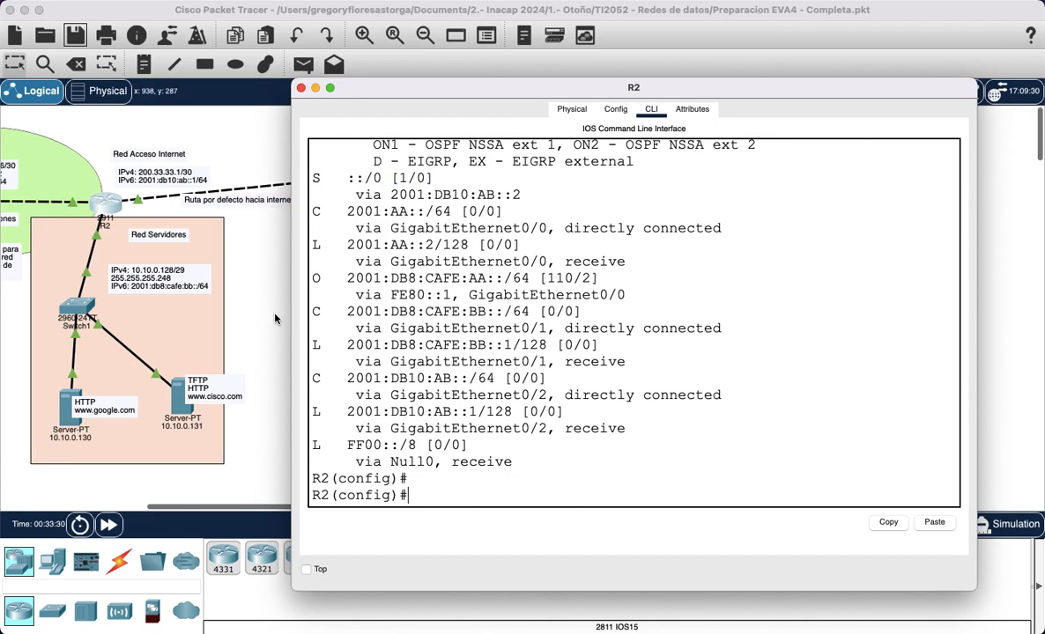
{"action": "left_click", "coordinate": [125, 204]}
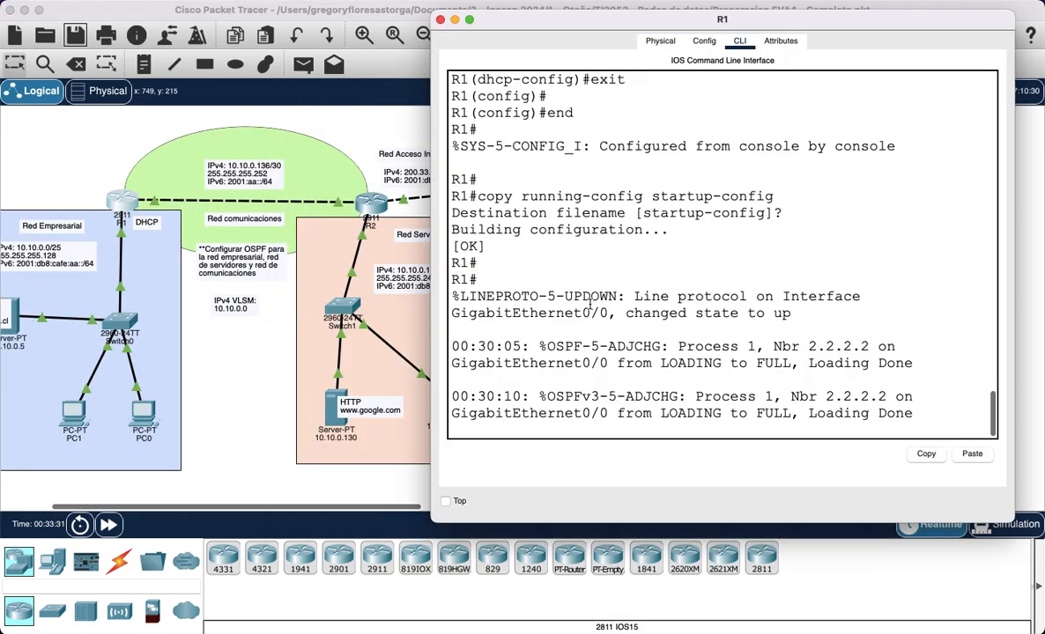
{"action": "key", "text": "Return"}
{"action": "key", "text": "Return"}
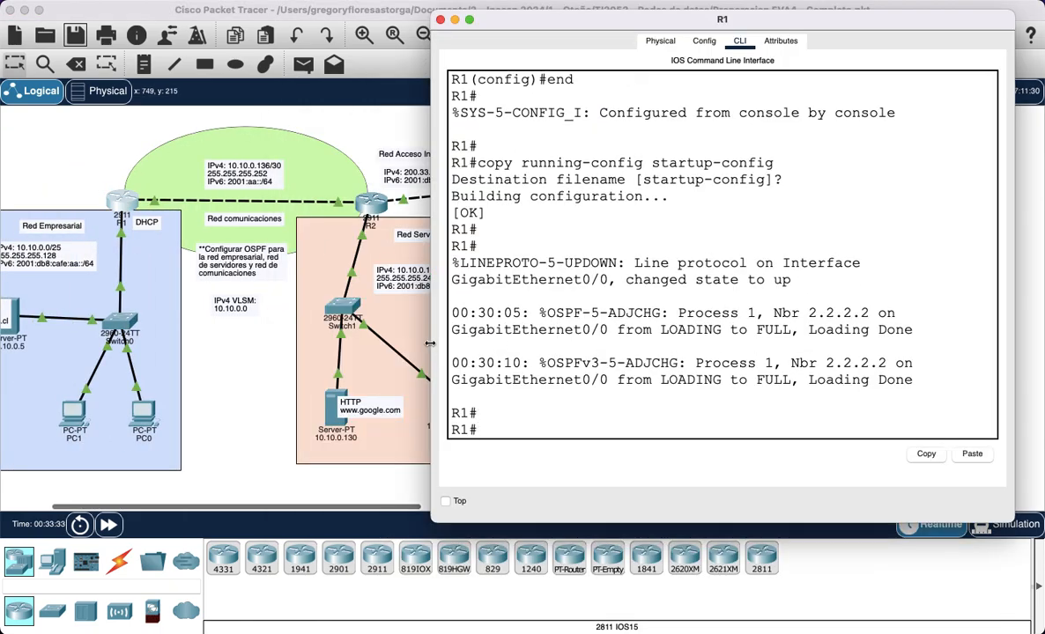
{"action": "left_click_drag", "start_coordinate": [430, 343], "coordinate": [185, 344]}
{"action": "key", "text": "Return"}
{"action": "key", "text": "Return"}
{"action": "key", "text": "Return"}
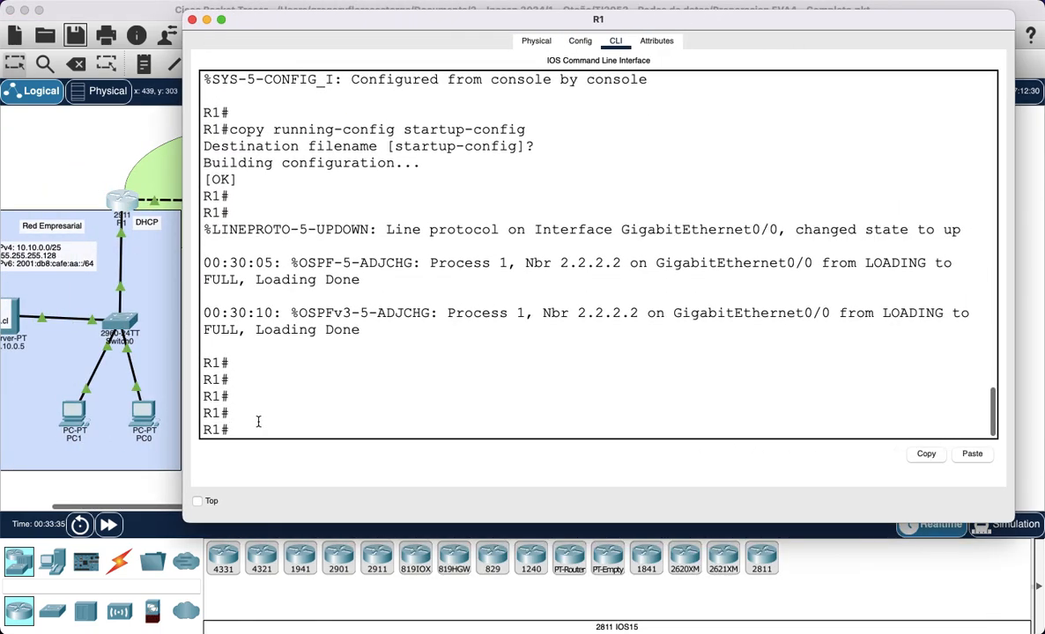
{"action": "type", "text": "show ip route"}
{"action": "key", "text": "Return"}
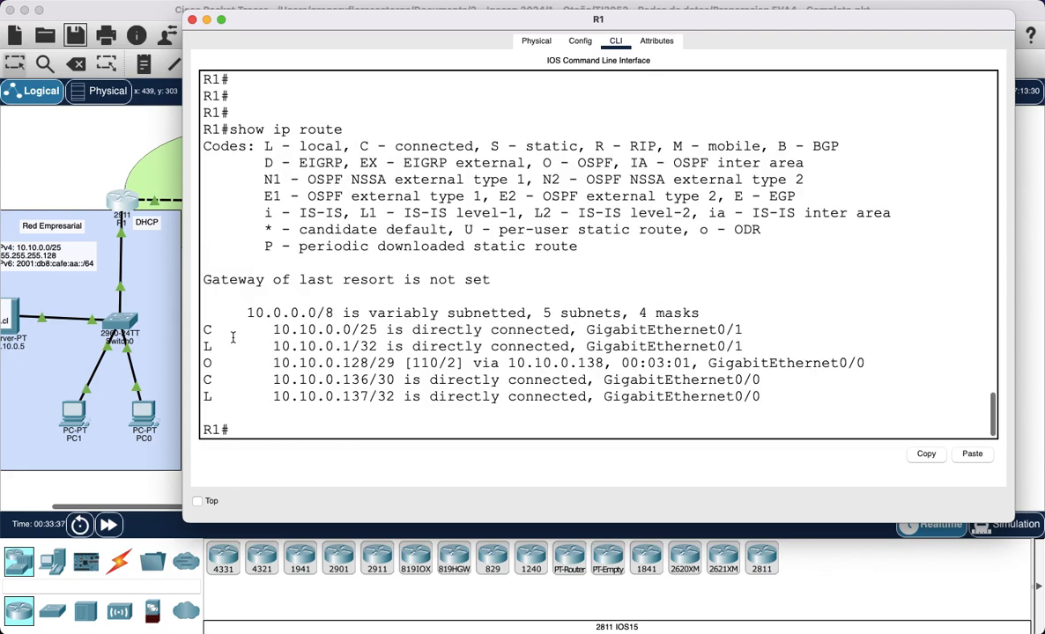
{"action": "left_click_drag", "start_coordinate": [205, 363], "coordinate": [401, 363]}
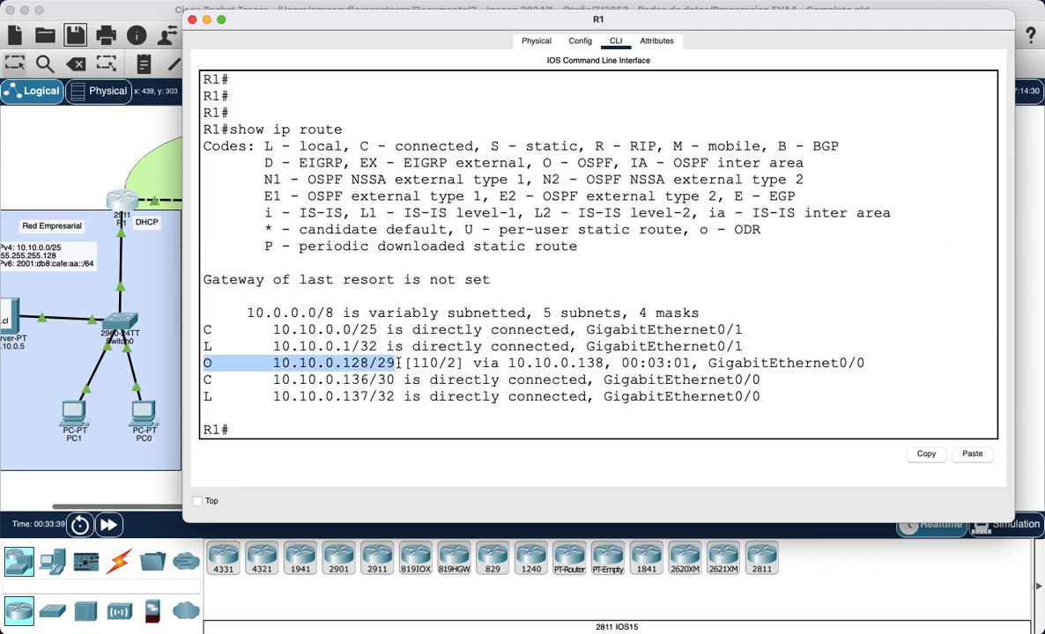
{"action": "left_click_drag", "start_coordinate": [317, 18], "coordinate": [251, 49]}
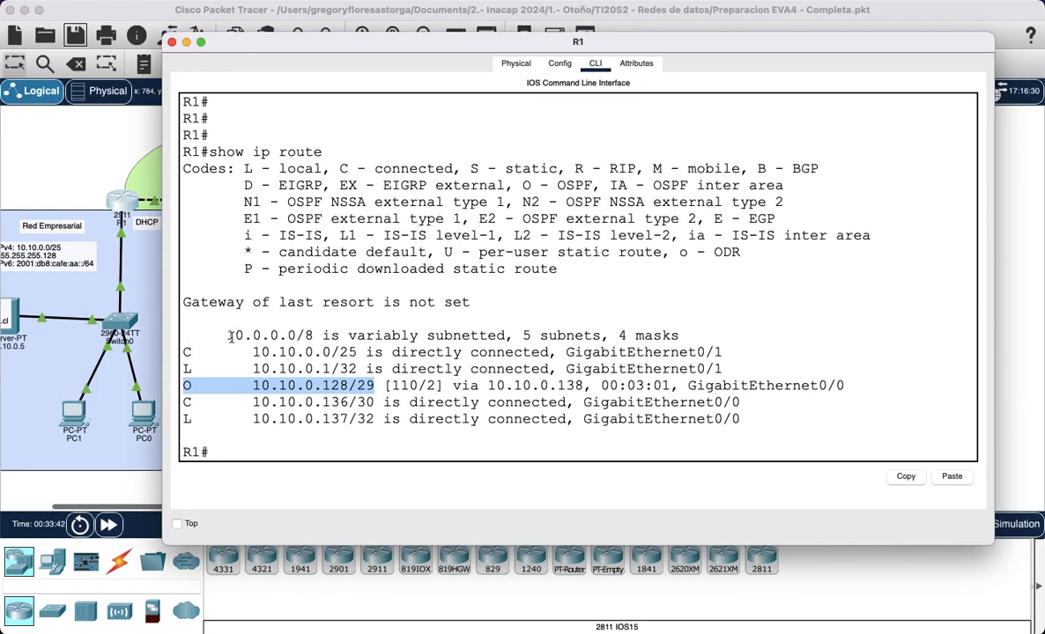
{"action": "left_click_drag", "start_coordinate": [229, 337], "coordinate": [294, 419]}
{"action": "left_click", "coordinate": [318, 452]}
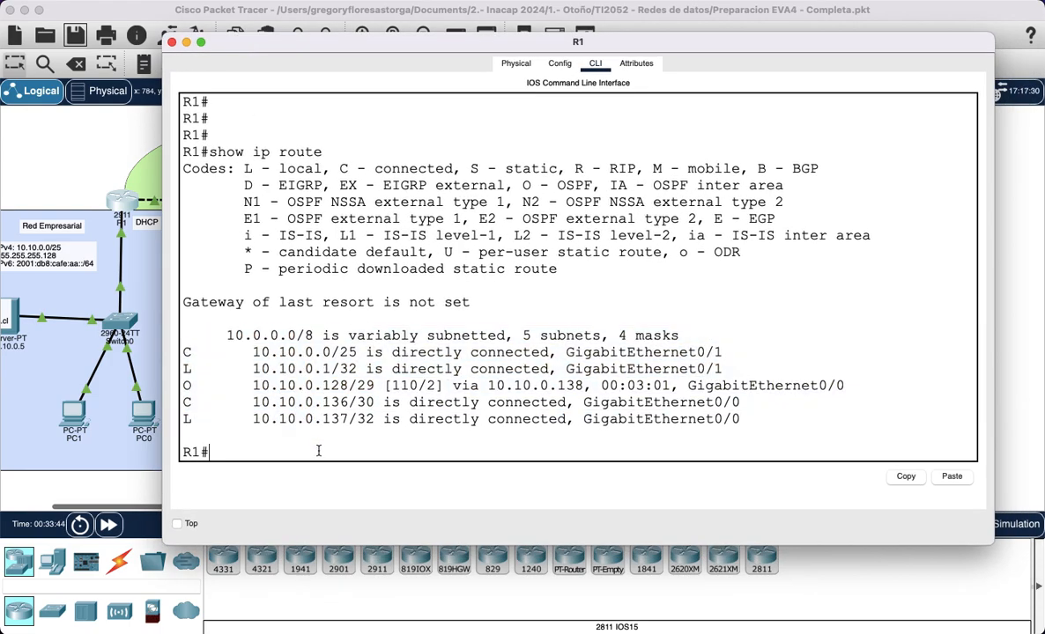
Step: Show R1's IPv6 routing table with show ipv6 route, examine its entries and return to the topology
{"action": "key", "text": "Return"}
{"action": "key", "text": "Return"}
{"action": "key", "text": "Return"}
{"action": "key", "text": "Up"}
{"action": "key", "text": "Left"}
{"action": "key", "text": "Left"}
{"action": "key", "text": "Left"}
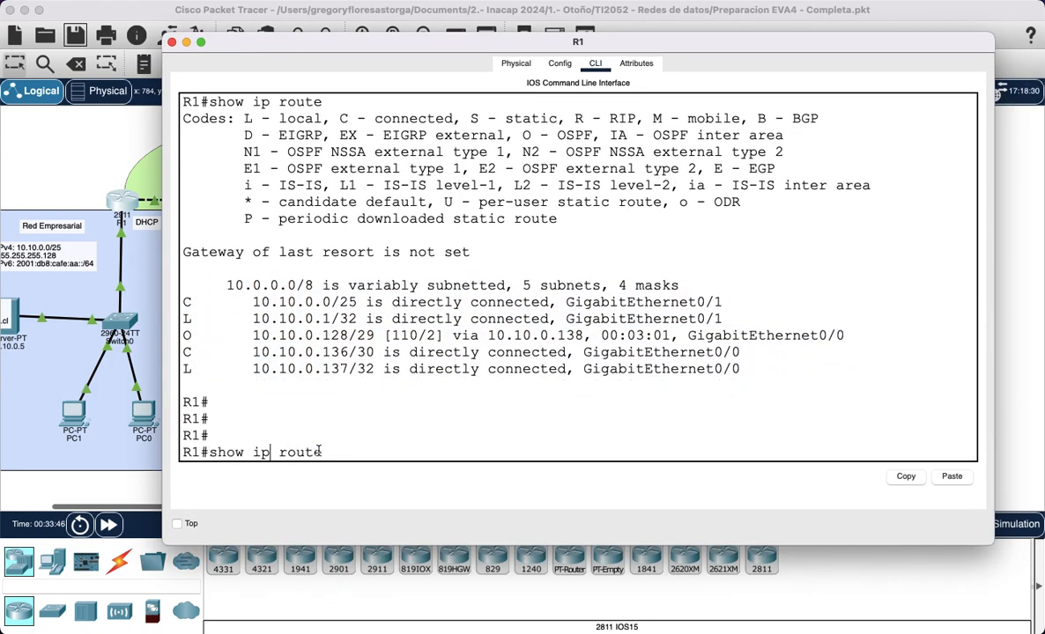
{"action": "type", "text": "v6"}
{"action": "key", "text": "Return"}
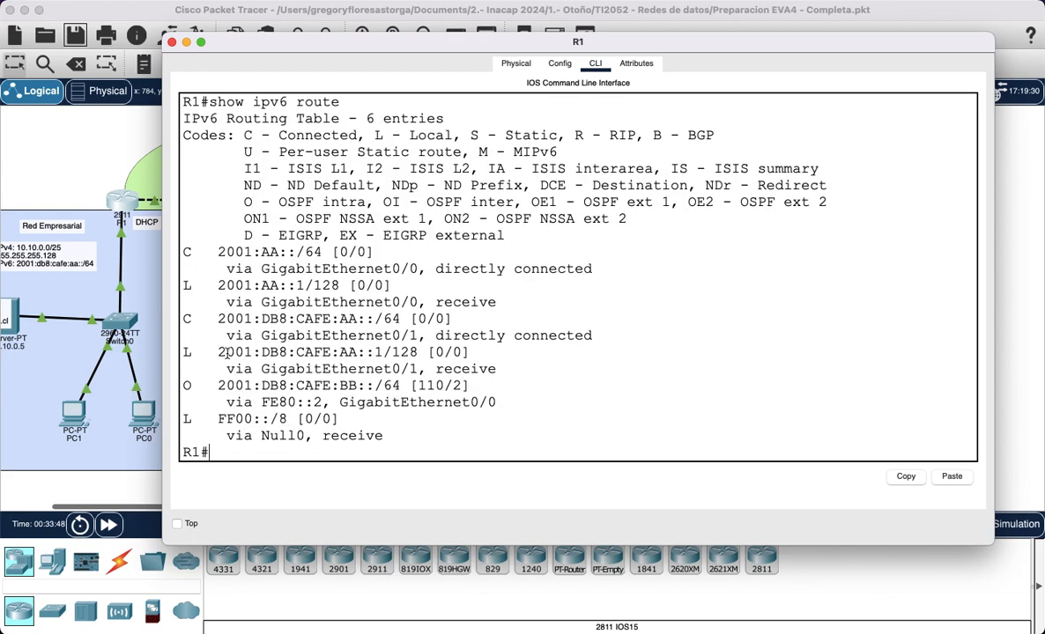
{"action": "left_click_drag", "start_coordinate": [180, 247], "coordinate": [315, 436]}
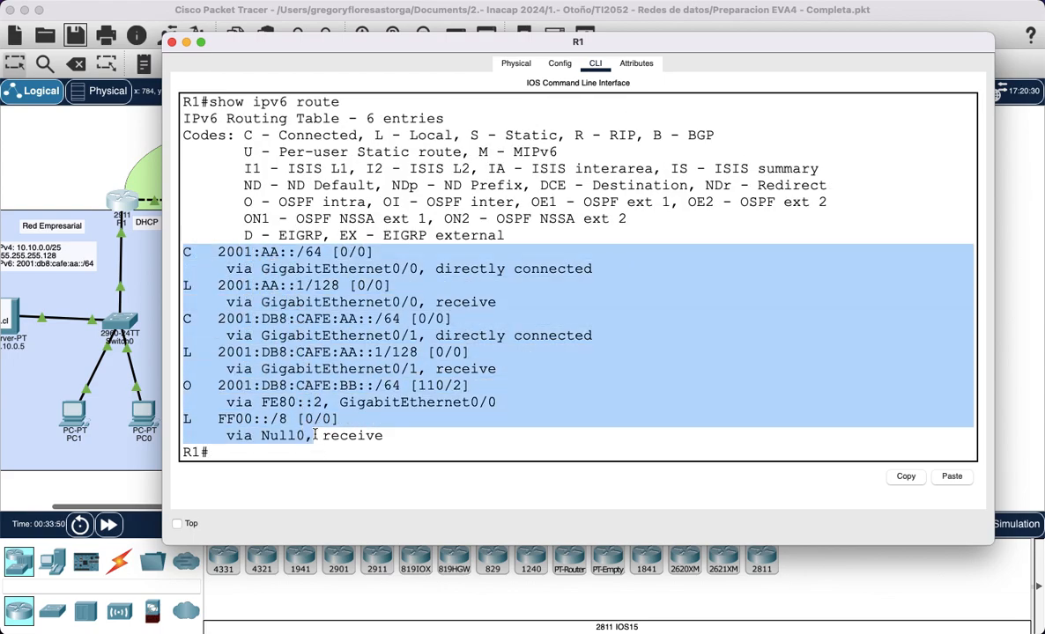
{"action": "left_click", "coordinate": [262, 302]}
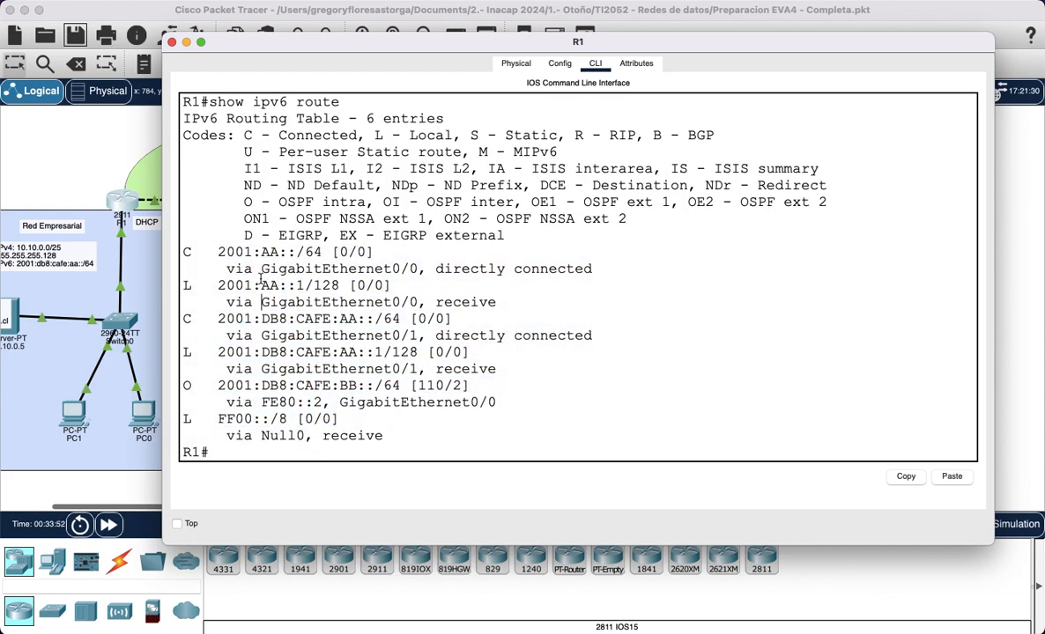
{"action": "left_click", "coordinate": [85, 143]}
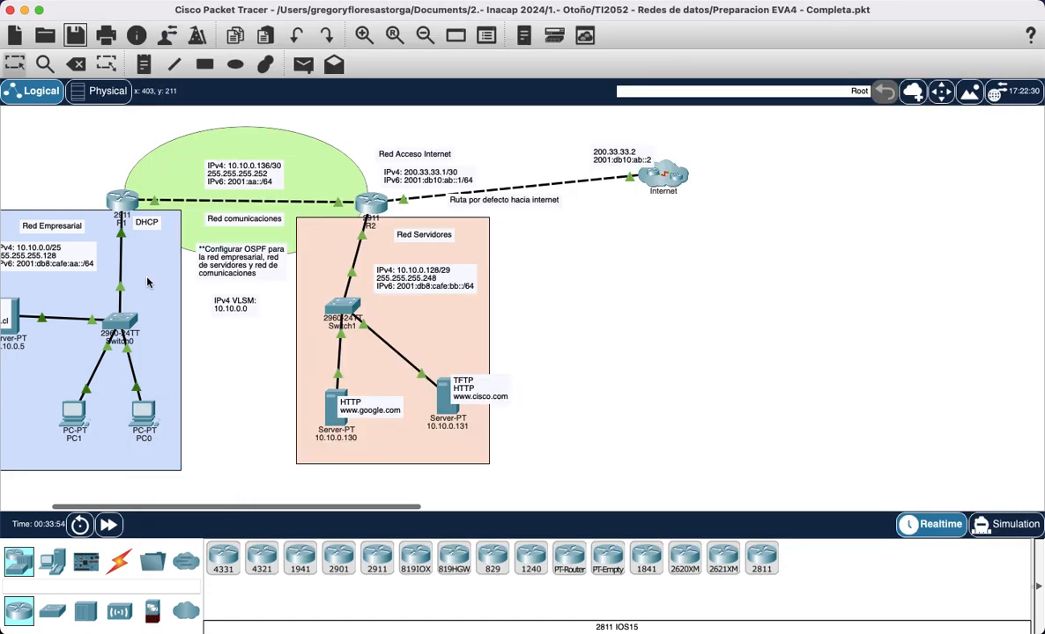
{"action": "key", "text": "ctrl+Tab"}
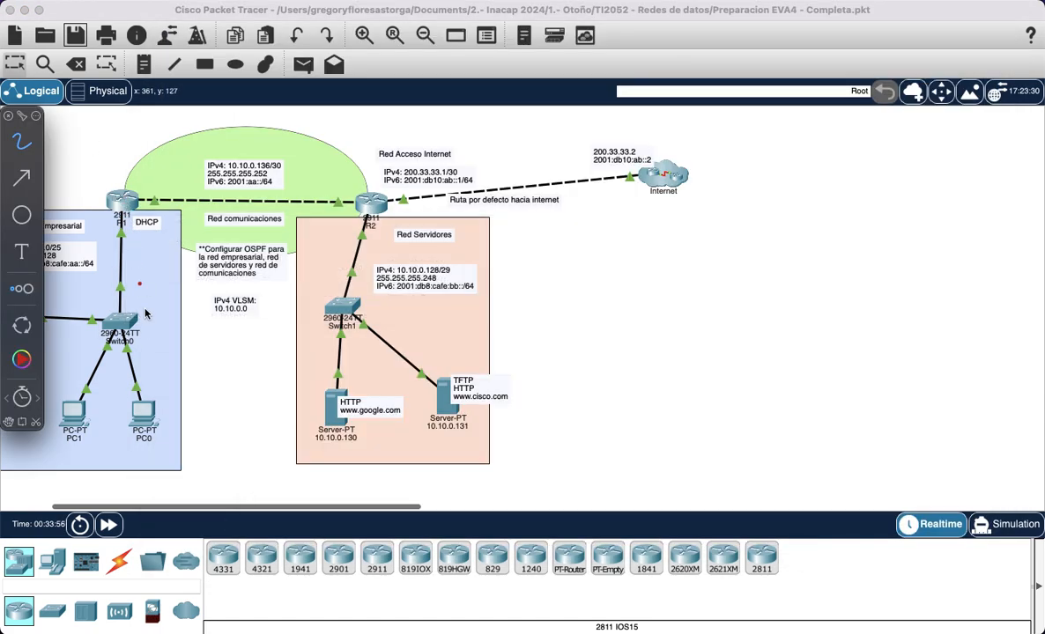
{"action": "mouse_move", "coordinate": [131, 432]}
{"action": "left_mouse_down"}
{"action": "mouse_move", "coordinate": [170, 408]}
{"action": "mouse_move", "coordinate": [122, 418]}
{"action": "left_mouse_up"}
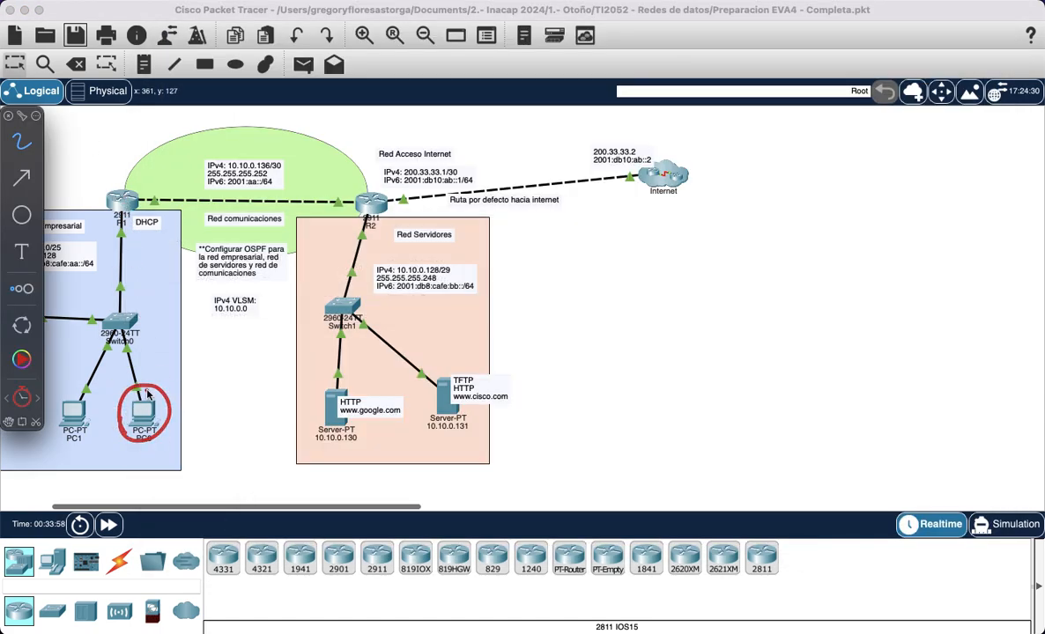
{"action": "mouse_move", "coordinate": [157, 383]}
{"action": "left_mouse_down"}
{"action": "mouse_move", "coordinate": [126, 233]}
{"action": "mouse_move", "coordinate": [129, 180]}
{"action": "mouse_move", "coordinate": [199, 139]}
{"action": "mouse_move", "coordinate": [346, 180]}
{"action": "mouse_move", "coordinate": [560, 147]}
{"action": "mouse_move", "coordinate": [598, 157]}
{"action": "left_mouse_up"}
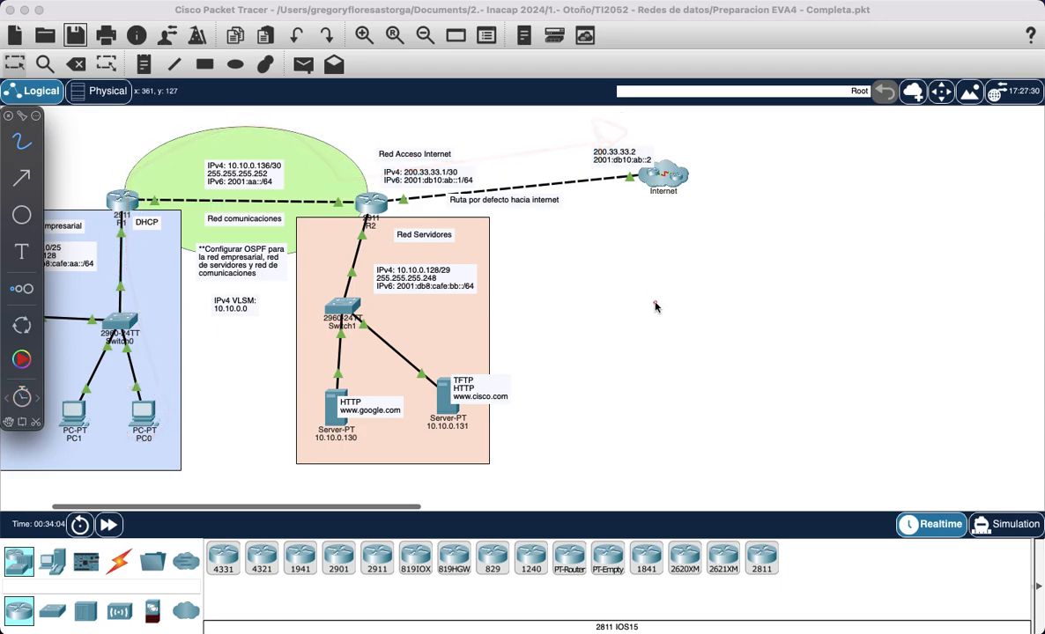
{"action": "key", "text": "Escape"}
Step: Bring up R2's command line again at its global configuration prompt
{"action": "left_click", "coordinate": [371, 203]}
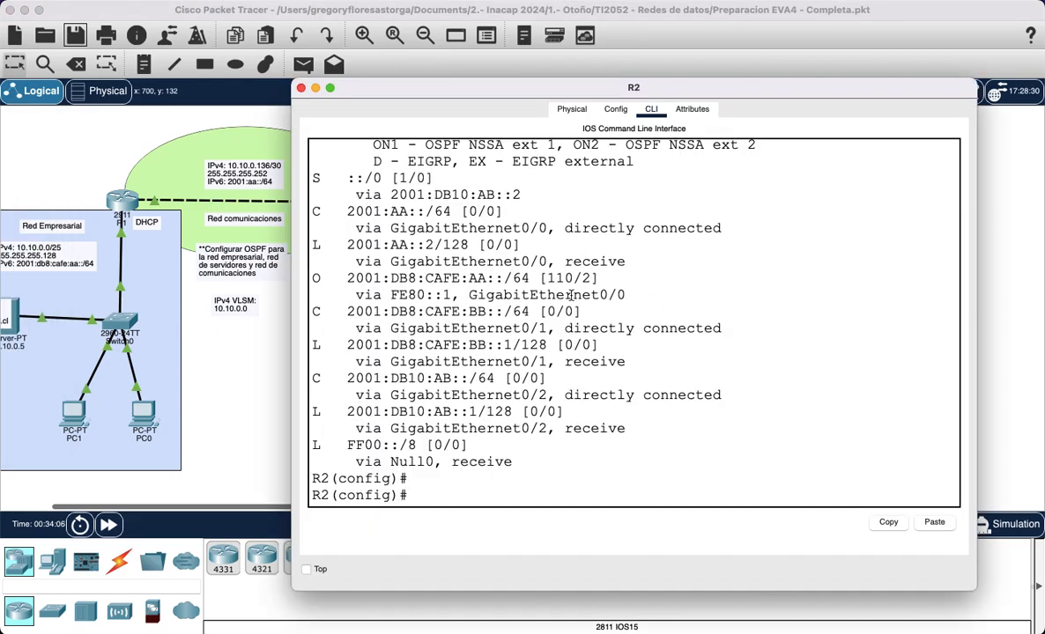
{"action": "left_click_drag", "start_coordinate": [432, 99], "coordinate": [660, 123]}
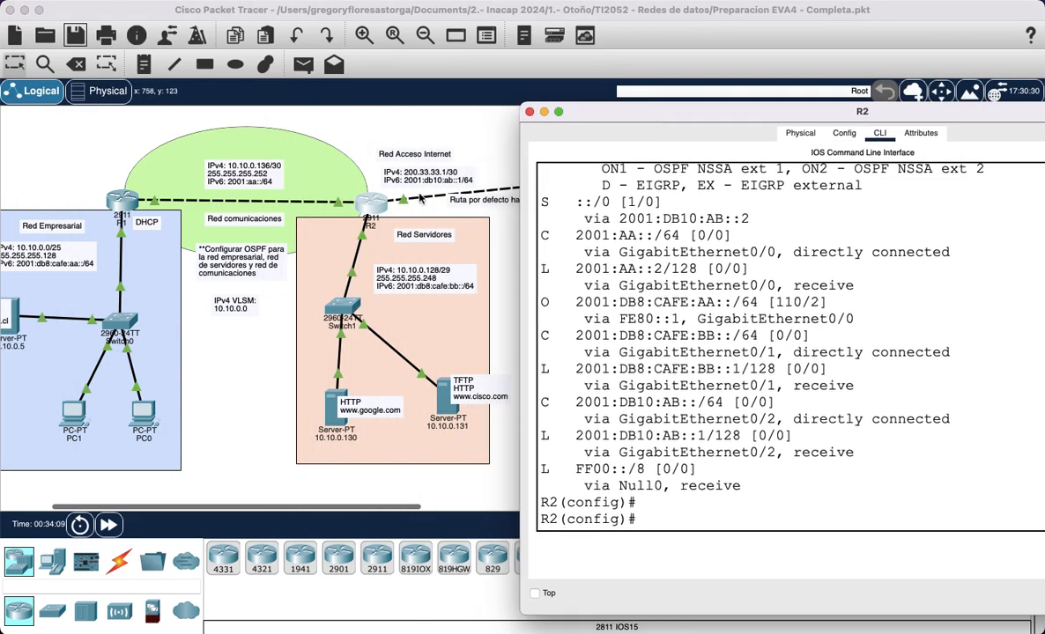
{"action": "key", "text": "alt+Tab"}
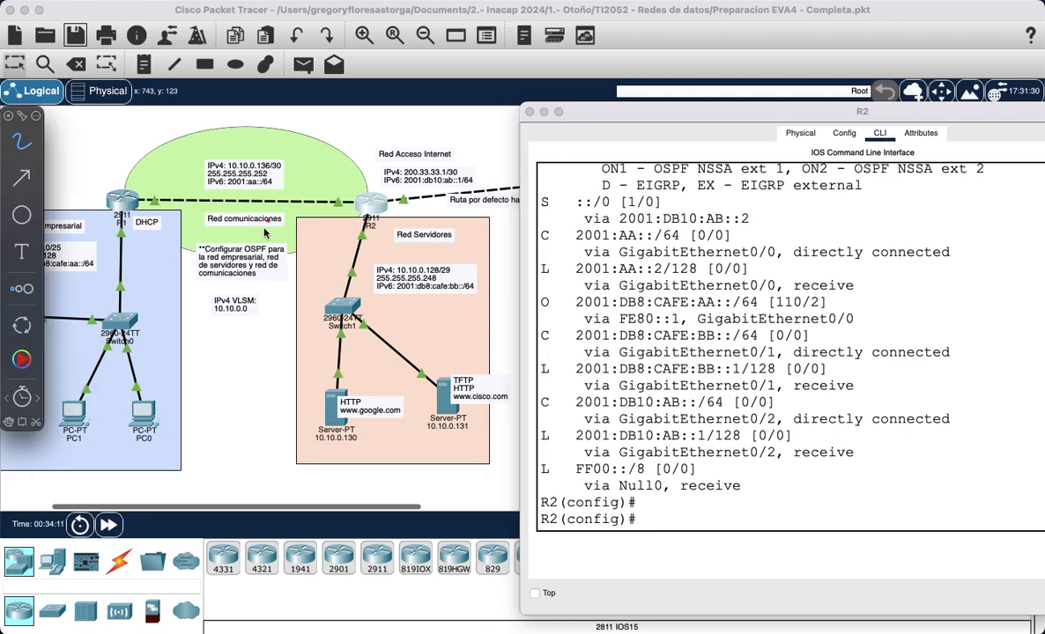
{"action": "mouse_move", "coordinate": [238, 233]}
{"action": "left_mouse_down"}
{"action": "mouse_move", "coordinate": [196, 257]}
{"action": "mouse_move", "coordinate": [287, 263]}
{"action": "mouse_move", "coordinate": [240, 234]}
{"action": "left_mouse_up"}
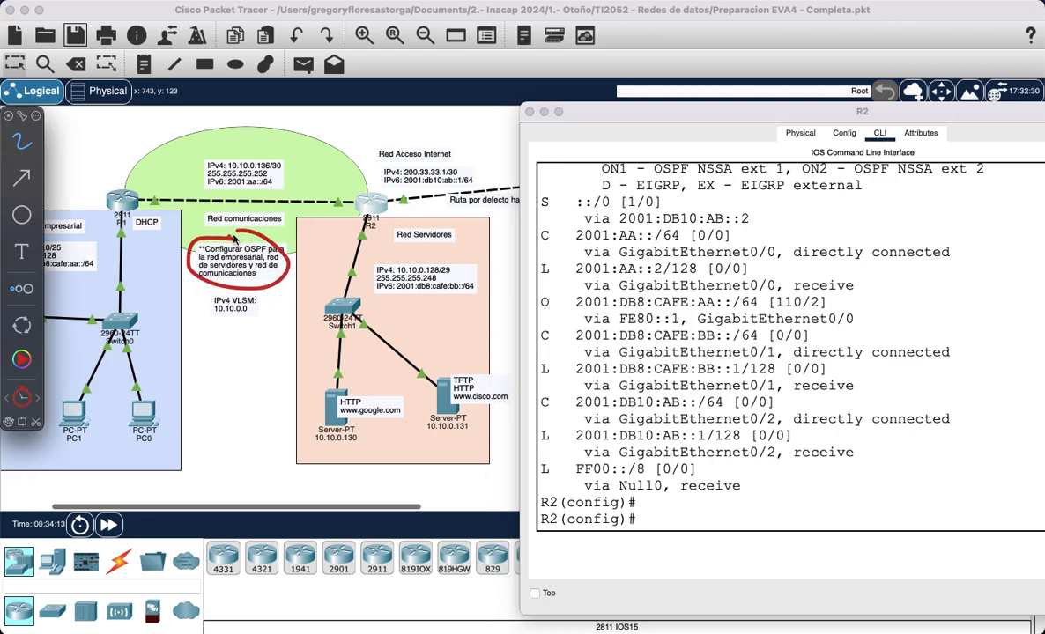
{"action": "mouse_move", "coordinate": [375, 132]}
{"action": "left_mouse_down"}
{"action": "mouse_move", "coordinate": [362, 188]}
{"action": "mouse_move", "coordinate": [165, 184]}
{"action": "left_mouse_up"}
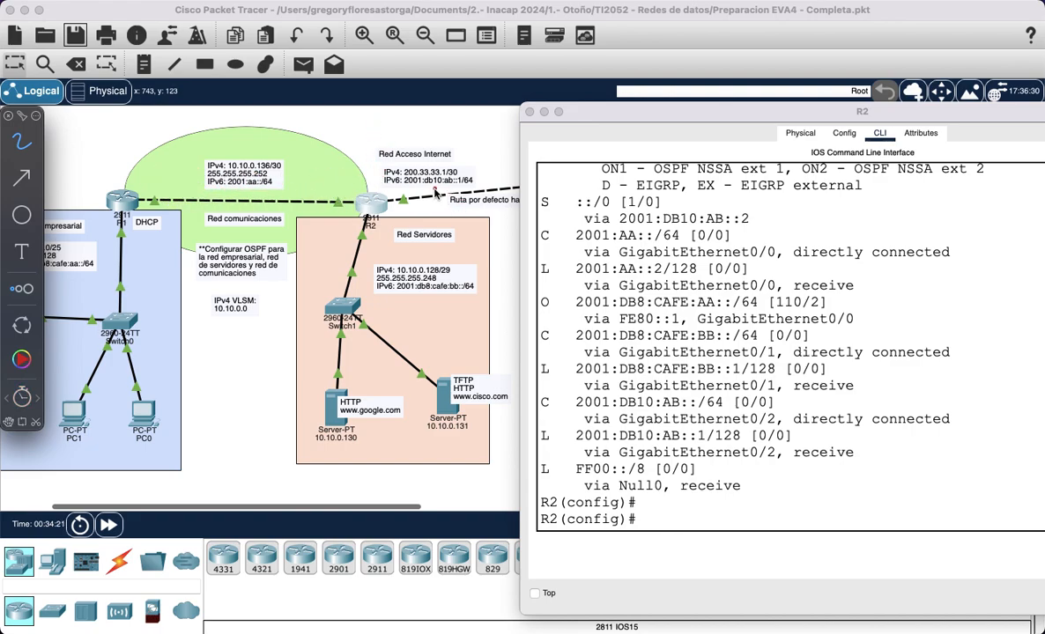
{"action": "left_click_drag", "start_coordinate": [434, 192], "coordinate": [494, 211]}
{"action": "key", "text": "Escape"}
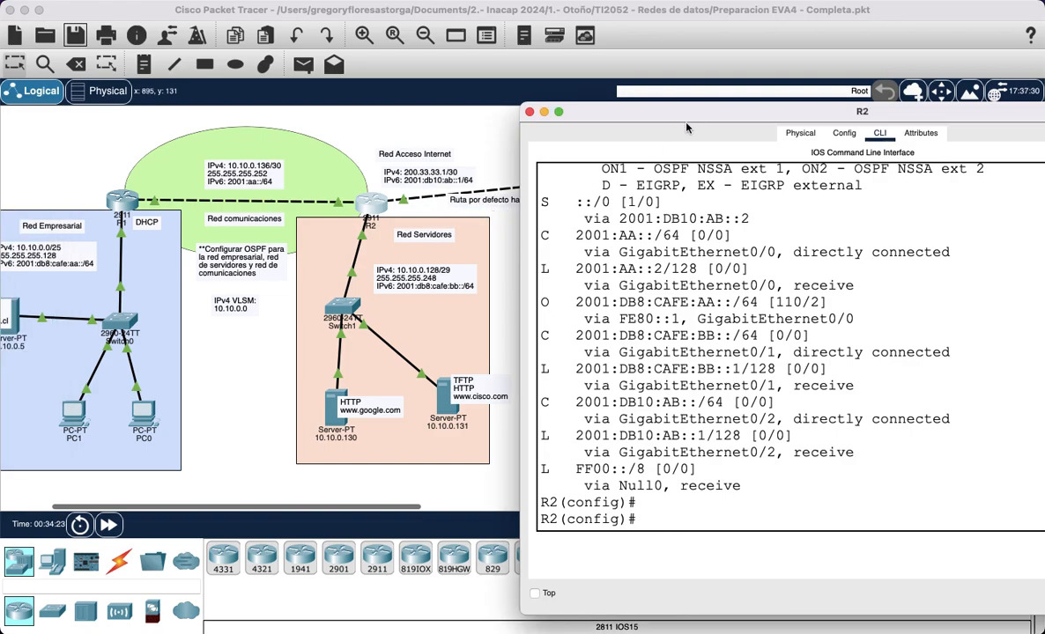
{"action": "left_click_drag", "start_coordinate": [623, 112], "coordinate": [380, 39]}
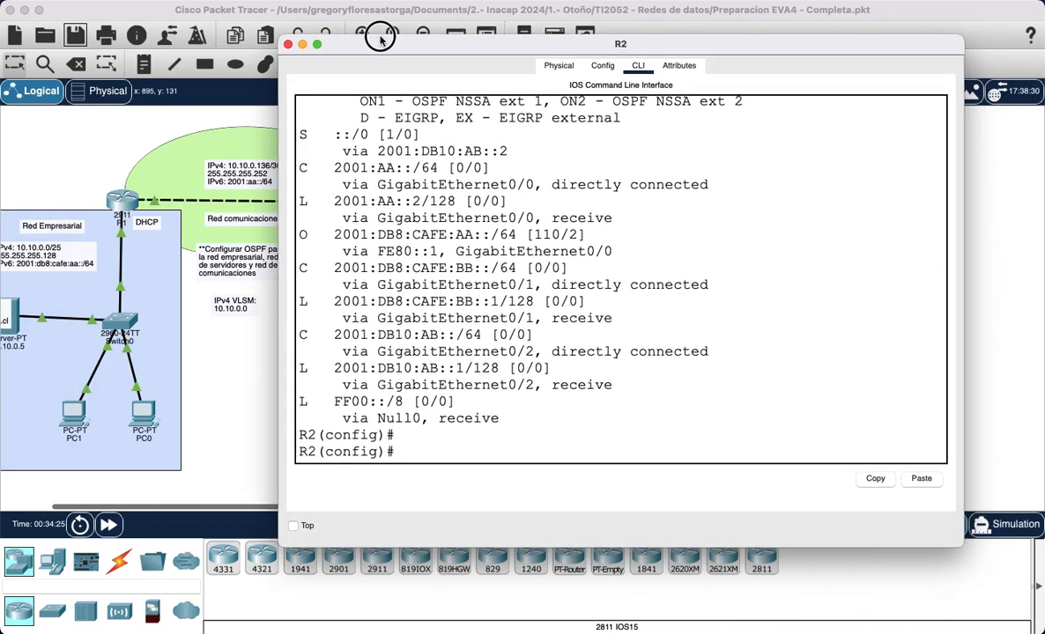
{"action": "key", "text": "Return"}
{"action": "key", "text": "Return"}
{"action": "key", "text": "Return"}
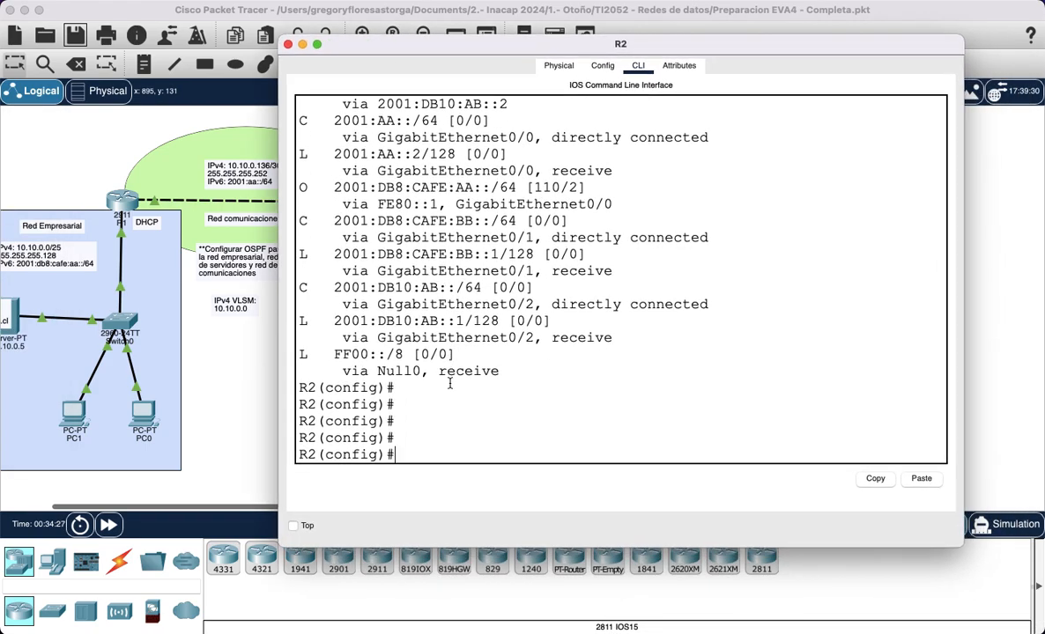
Step: Enter OSPF process 1 on R2, review the configured static default routes and enable default-information originate
{"action": "type", "text": "router ospf 1"}
{"action": "scroll", "coordinate": [536, 331], "scroll_direction": "up", "scroll_amount": 15}
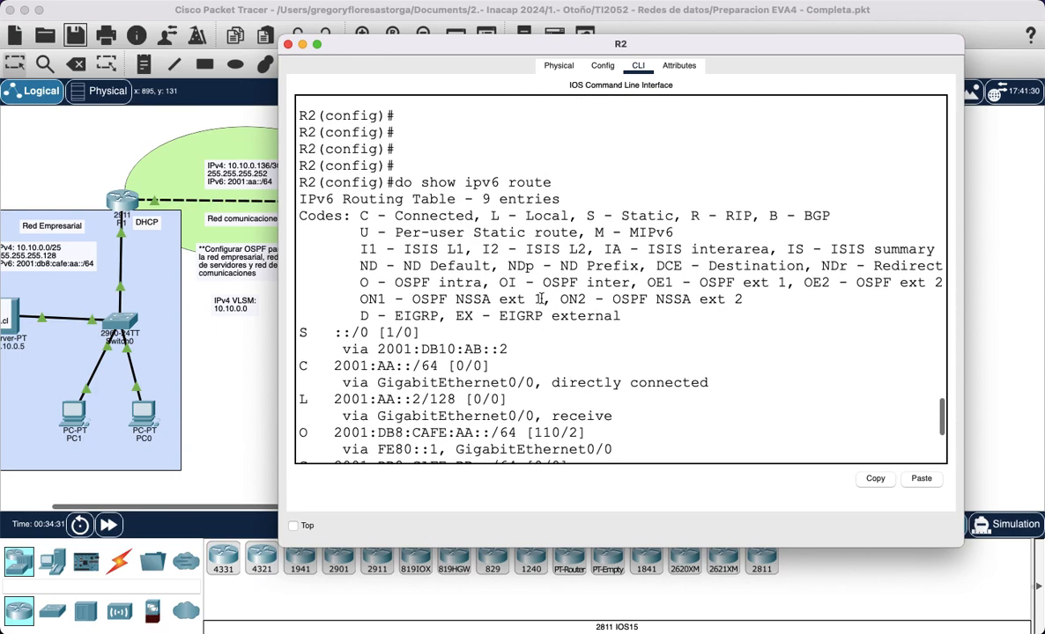
{"action": "scroll", "coordinate": [541, 297], "scroll_direction": "up", "scroll_amount": 2}
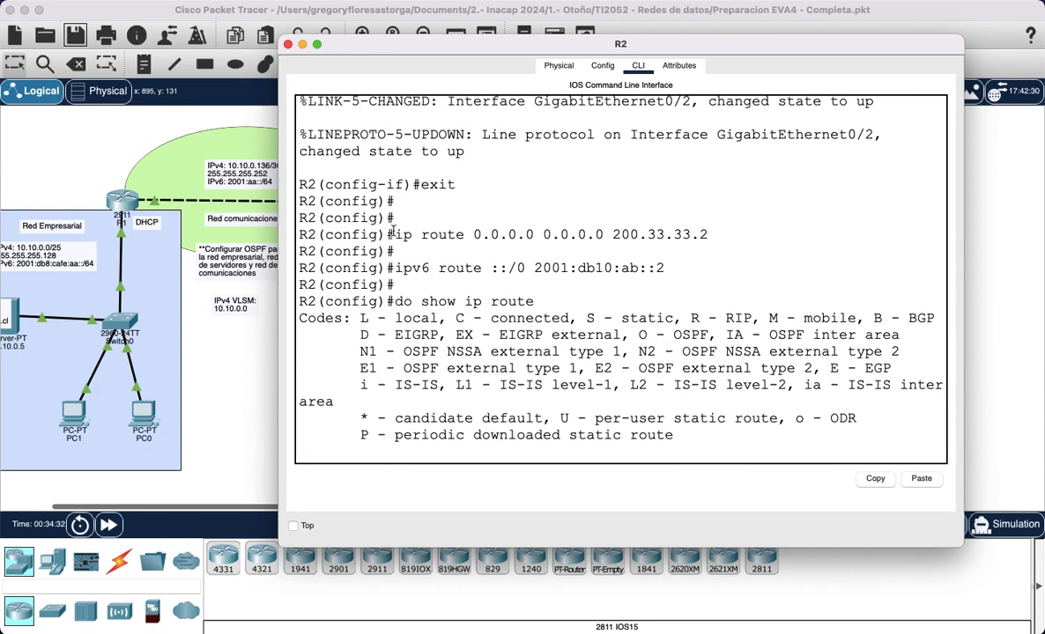
{"action": "left_click_drag", "start_coordinate": [394, 234], "coordinate": [685, 274]}
{"action": "left_click", "coordinate": [685, 318]}
{"action": "scroll", "coordinate": [607, 313], "scroll_direction": "down", "scroll_amount": 15}
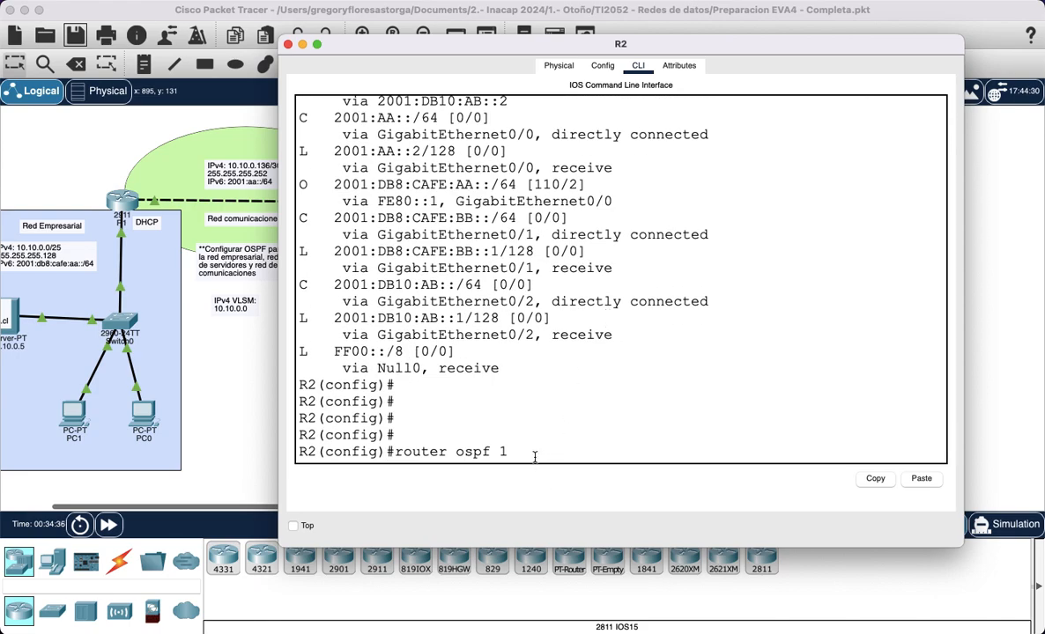
{"action": "scroll", "coordinate": [518, 327], "scroll_direction": "up", "scroll_amount": 1}
{"action": "scroll", "coordinate": [518, 327], "scroll_direction": "down", "scroll_amount": 1}
{"action": "key", "text": "Return"}
{"action": "type", "text": "default"}
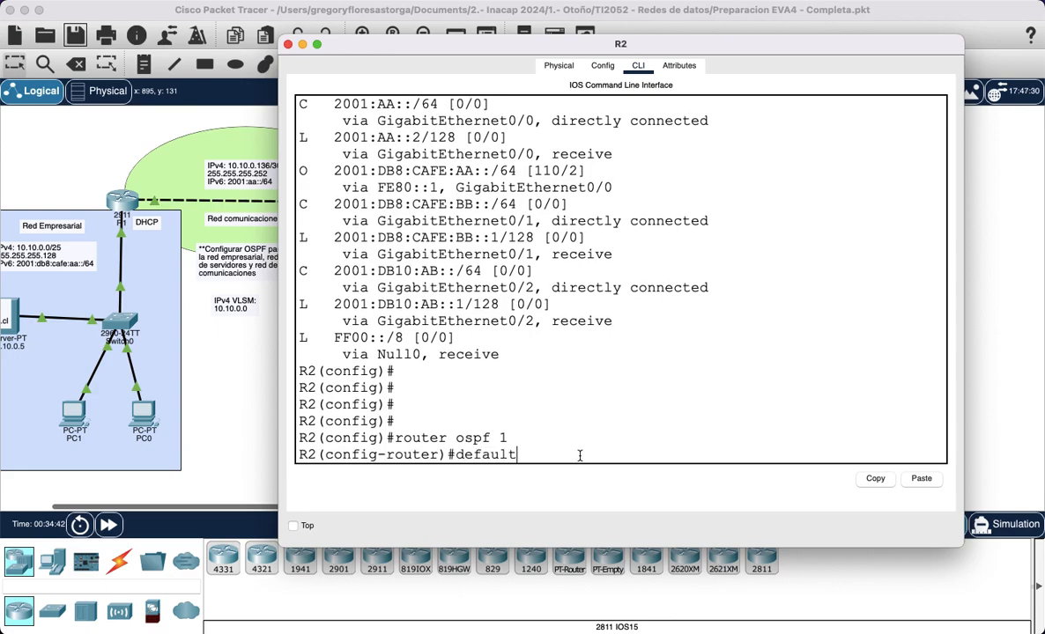
{"action": "type", "text": "-informatio"}
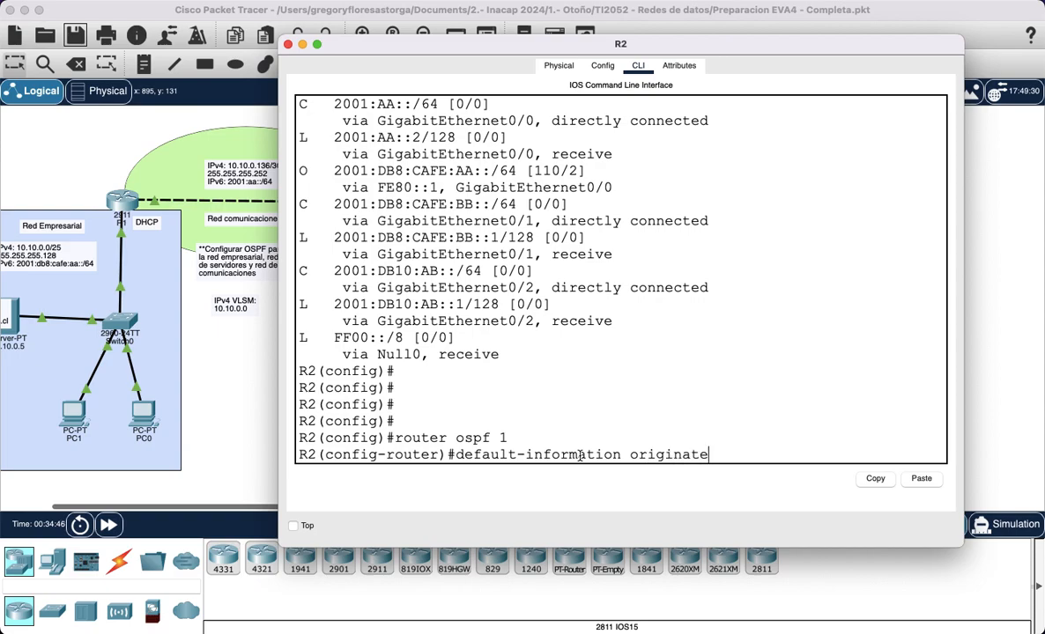
{"action": "type", "text": "n originate"}
{"action": "key", "text": "Return"}
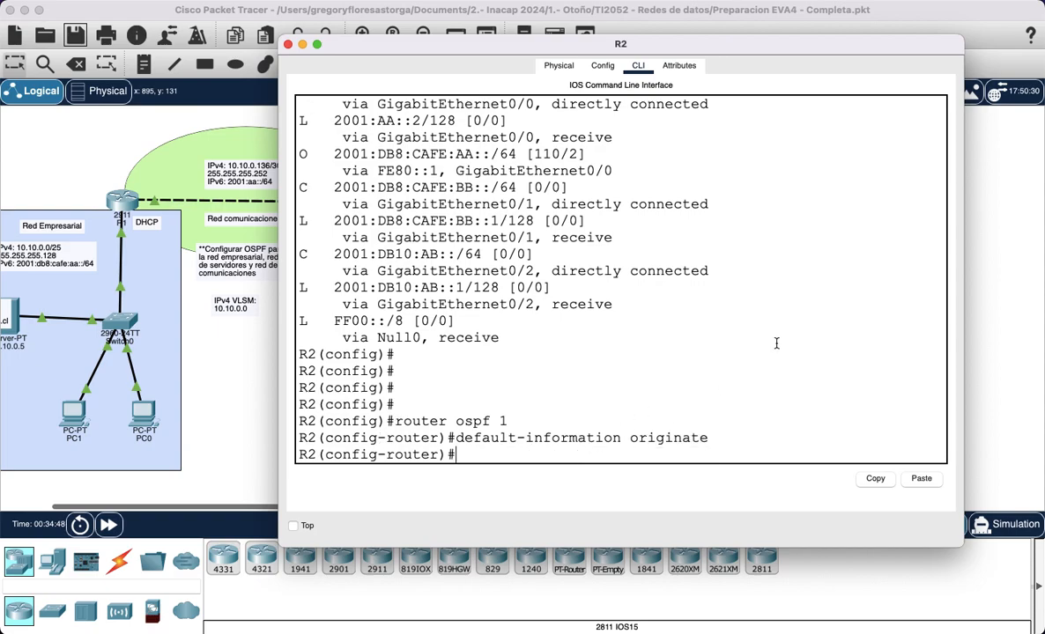
Step: Enter IPv6 OSPF process 1 on R2 with ipv6 router ospf 1 and enable default-information originate
{"action": "key", "text": "Up"}
{"action": "key", "text": "Up"}
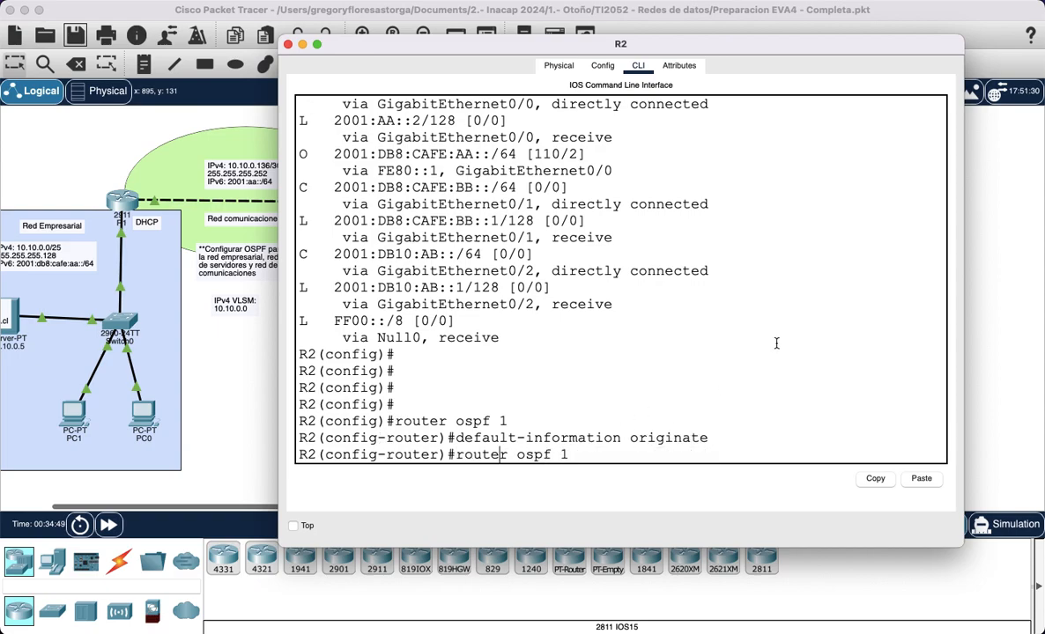
{"action": "type", "text": "ipv6"}
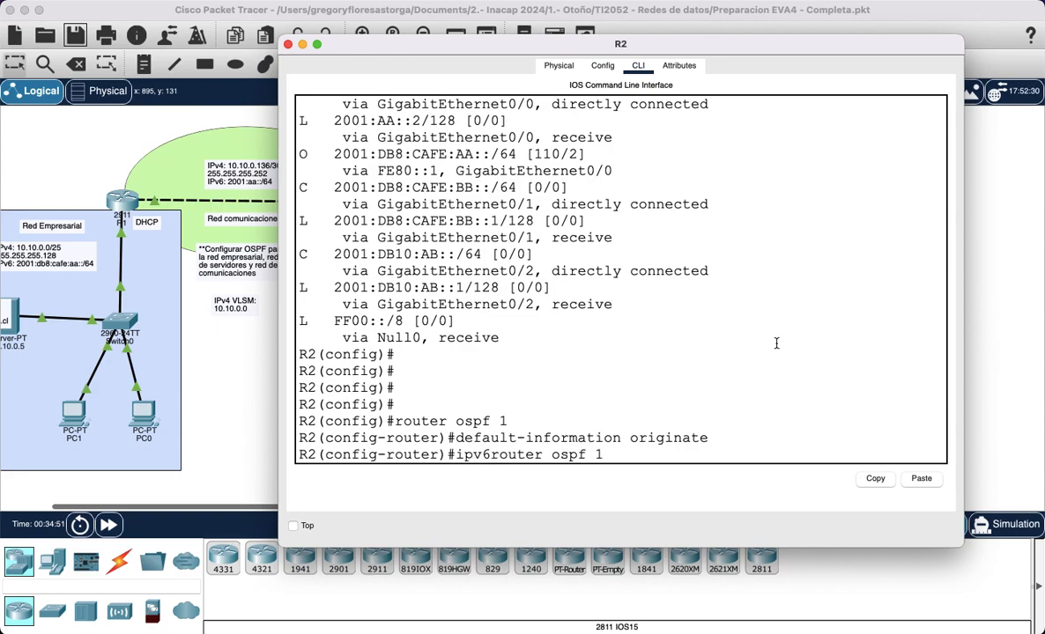
{"action": "key", "text": "Return"}
{"action": "key", "text": "Up"}
{"action": "key", "text": "Up"}
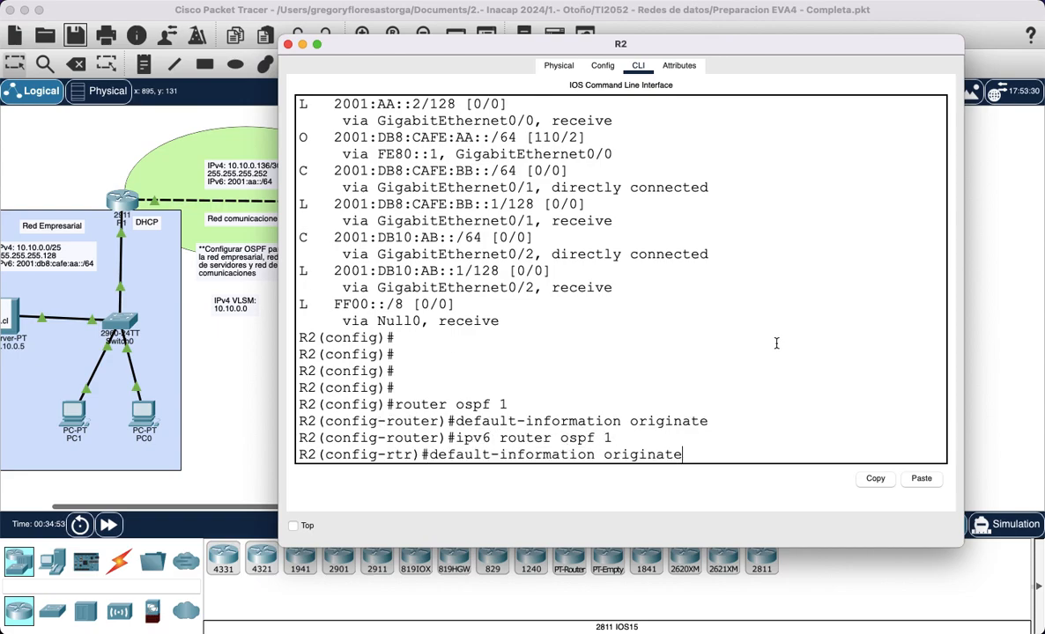
{"action": "key", "text": "Return"}
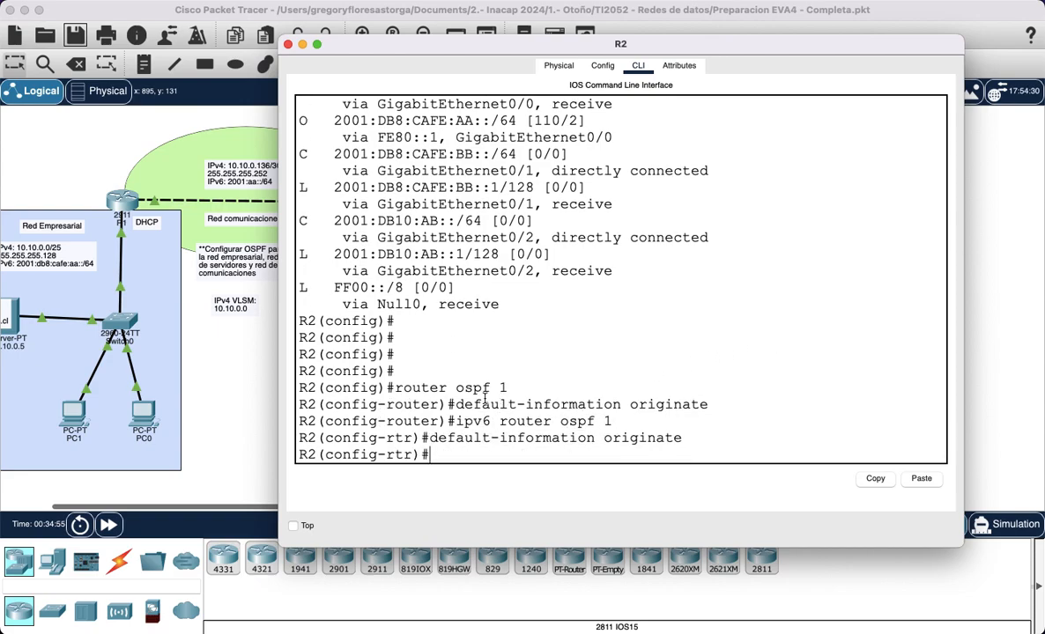
Step: Review the OSPF and IPv6 OSPF default-information commands entered on R2 and return to the topology
{"action": "left_click_drag", "start_coordinate": [395, 388], "coordinate": [511, 387]}
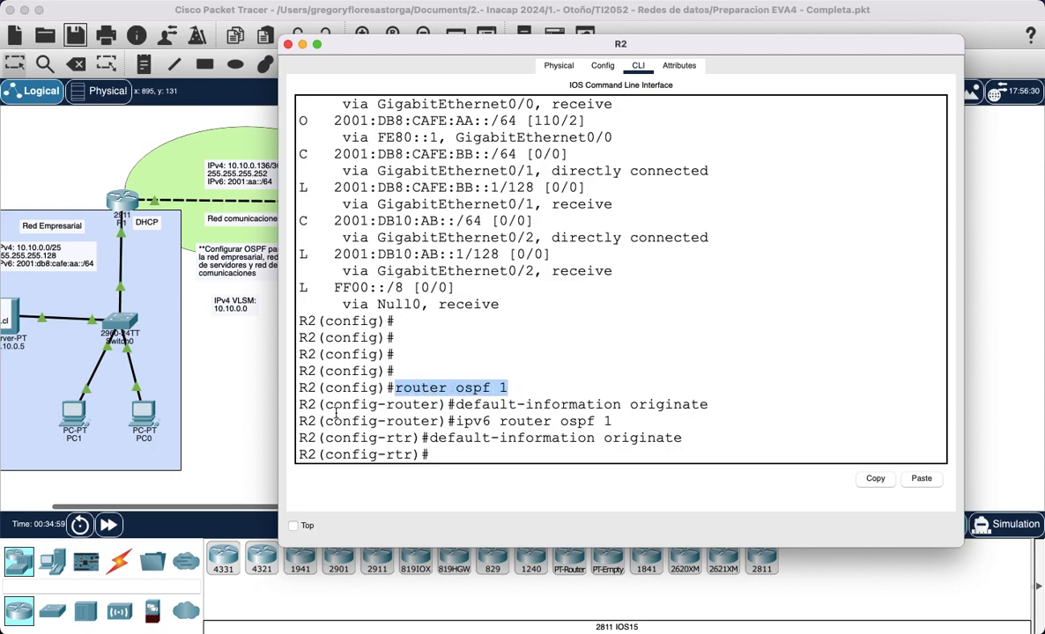
{"action": "left_click_drag", "start_coordinate": [326, 405], "coordinate": [611, 429]}
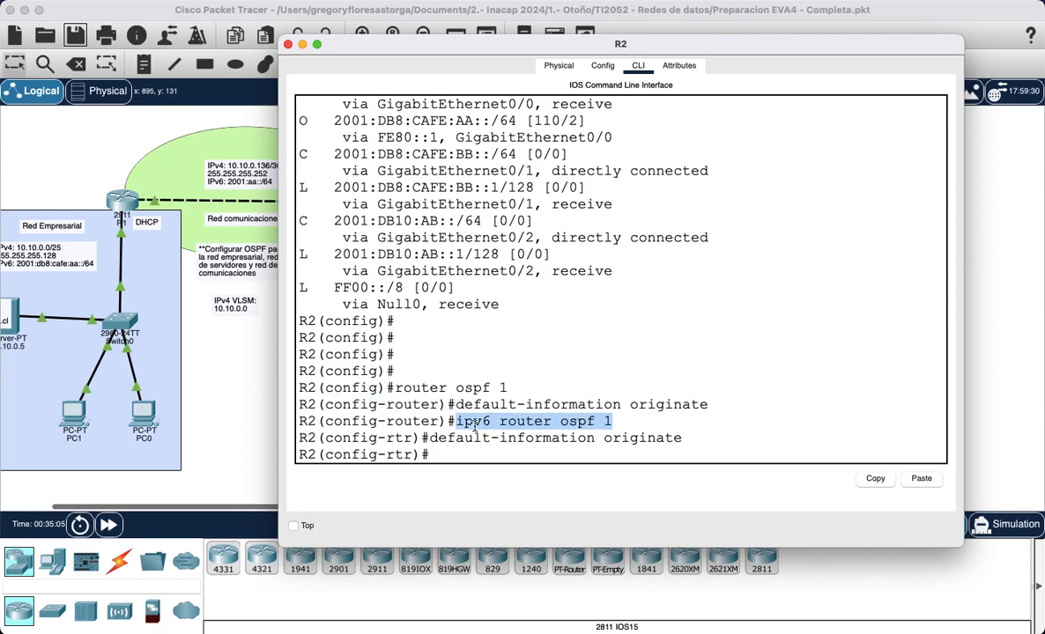
{"action": "left_click_drag", "start_coordinate": [325, 439], "coordinate": [586, 422]}
{"action": "left_click", "coordinate": [438, 420]}
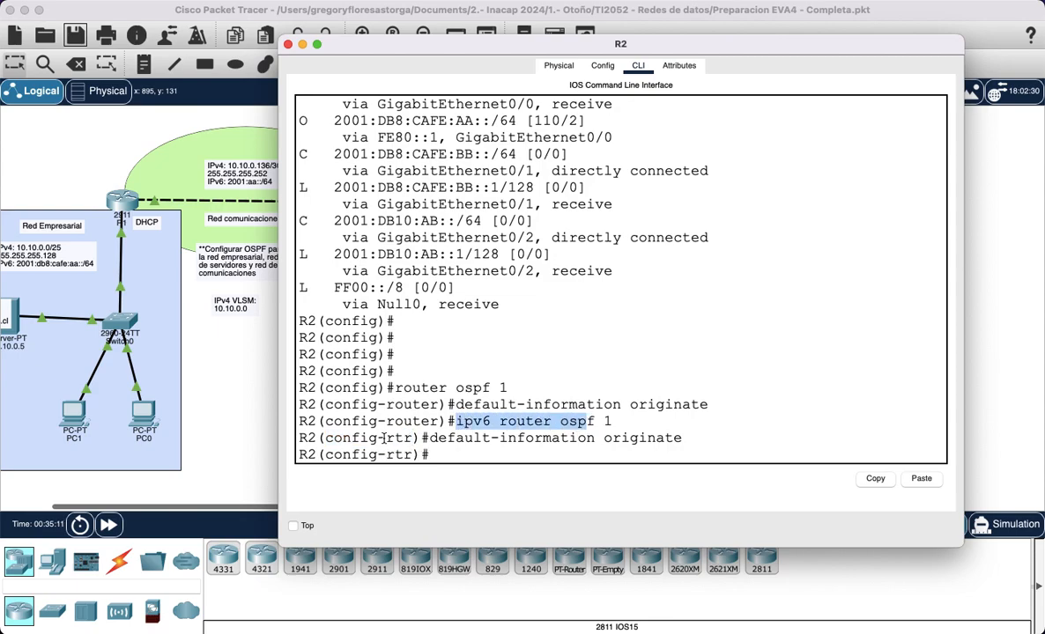
{"action": "left_click_drag", "start_coordinate": [385, 438], "coordinate": [683, 438]}
{"action": "left_click", "coordinate": [582, 459]}
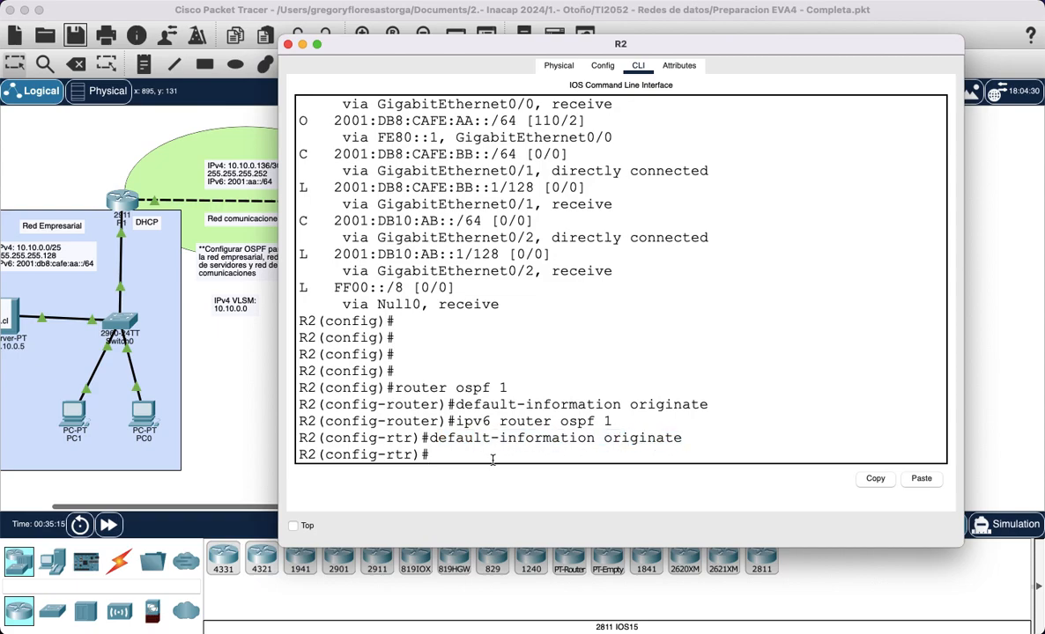
{"action": "left_click_drag", "start_coordinate": [430, 438], "coordinate": [506, 438]}
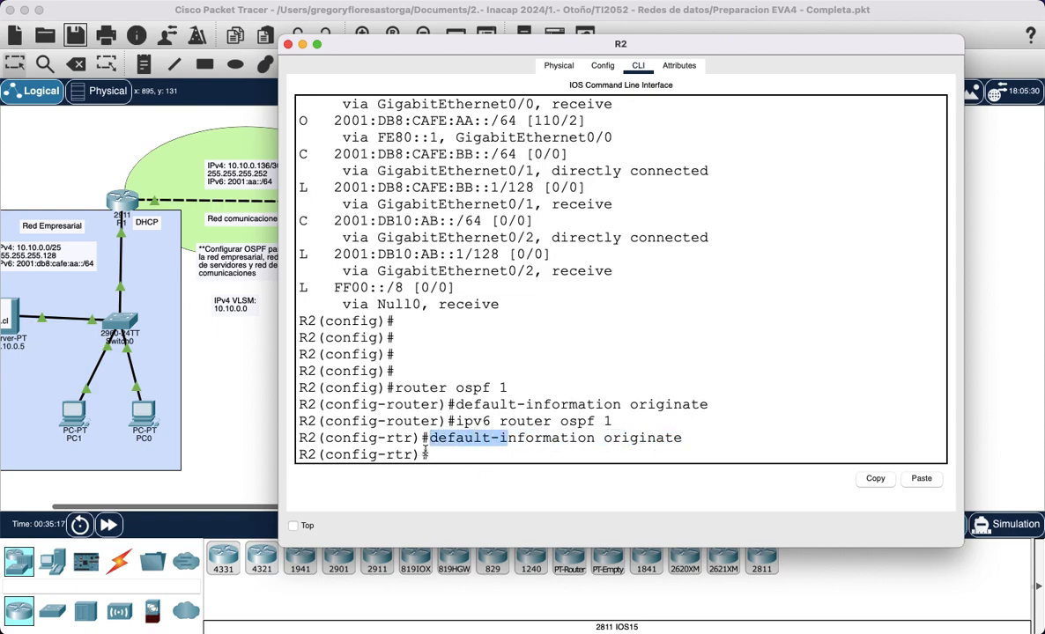
{"action": "left_click", "coordinate": [254, 388]}
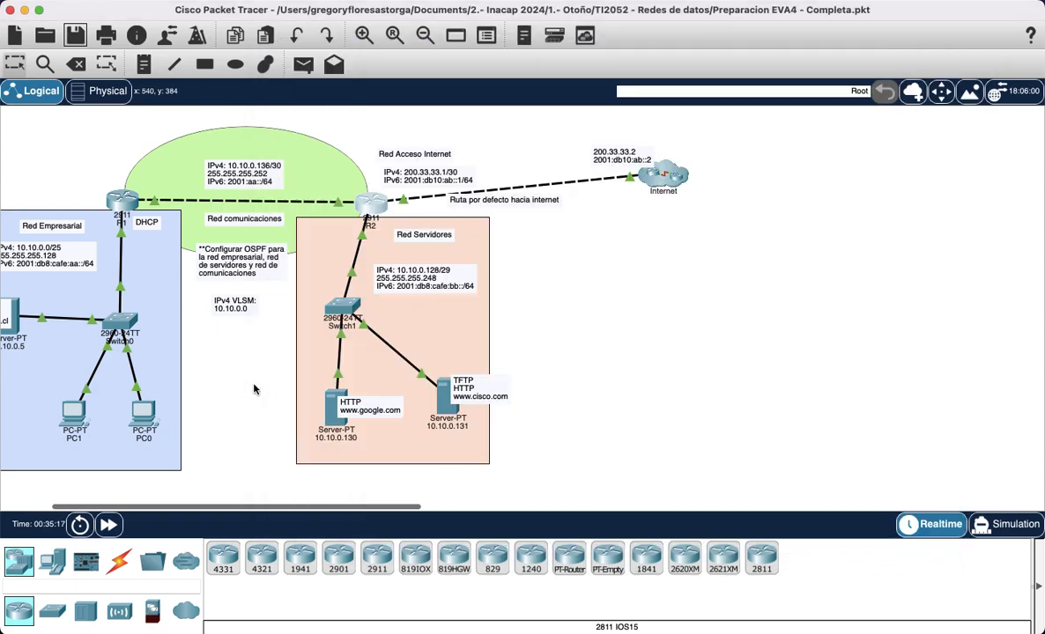
Step: Reopen R2's command line, review its static default routes and routing output, and return to the topology
{"action": "left_click", "coordinate": [364, 197]}
{"action": "left_click", "coordinate": [447, 390]}
{"action": "left_click_drag", "start_coordinate": [398, 385], "coordinate": [690, 440]}
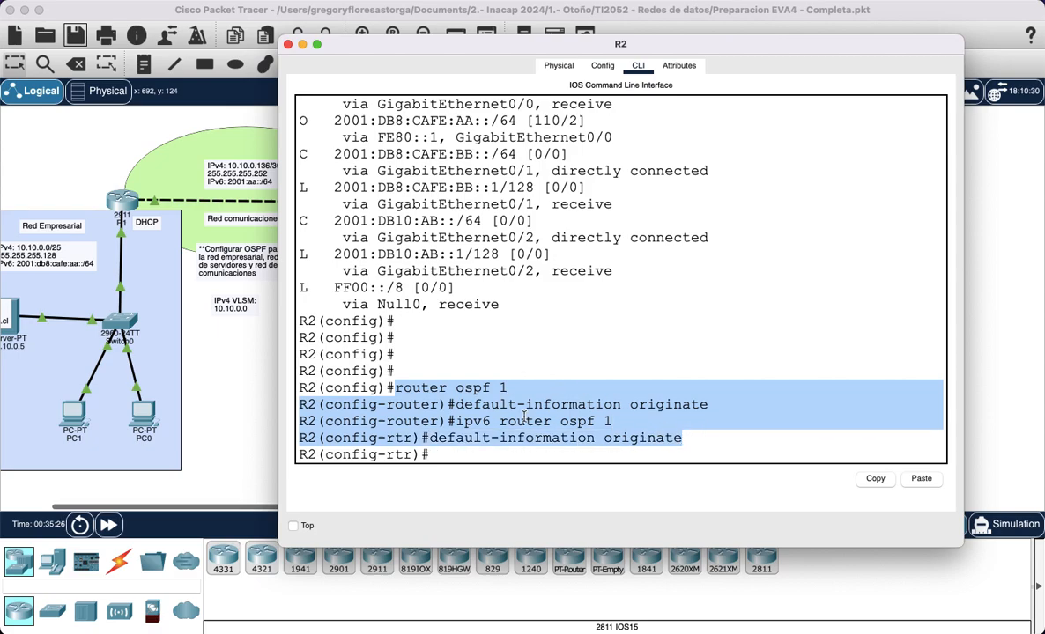
{"action": "scroll", "coordinate": [520, 370], "scroll_direction": "up", "scroll_amount": 15}
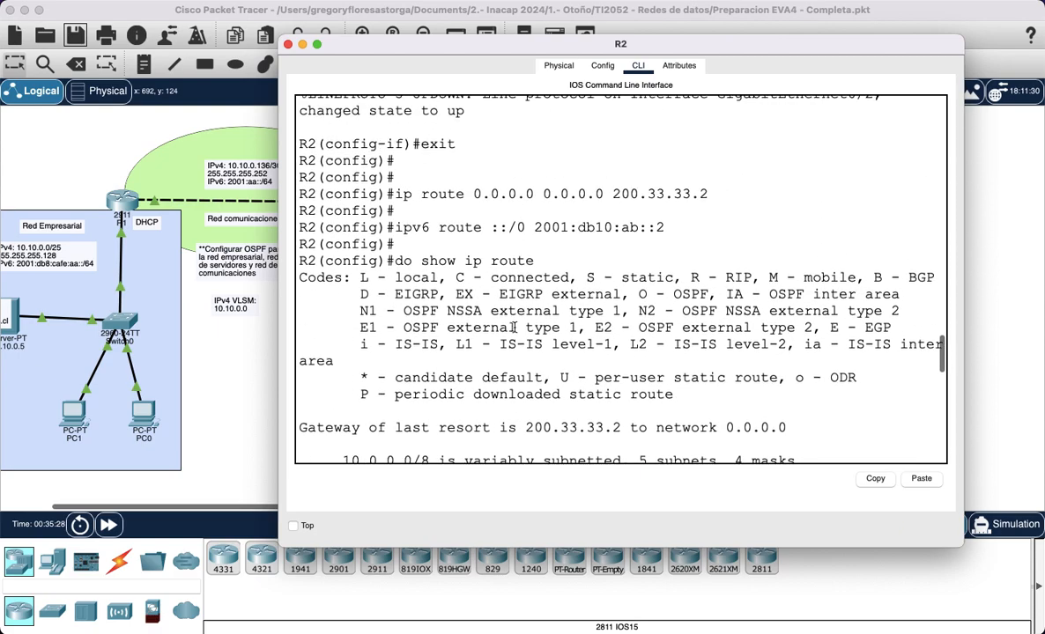
{"action": "left_click_drag", "start_coordinate": [395, 222], "coordinate": [641, 275]}
{"action": "scroll", "coordinate": [591, 320], "scroll_direction": "down", "scroll_amount": 5}
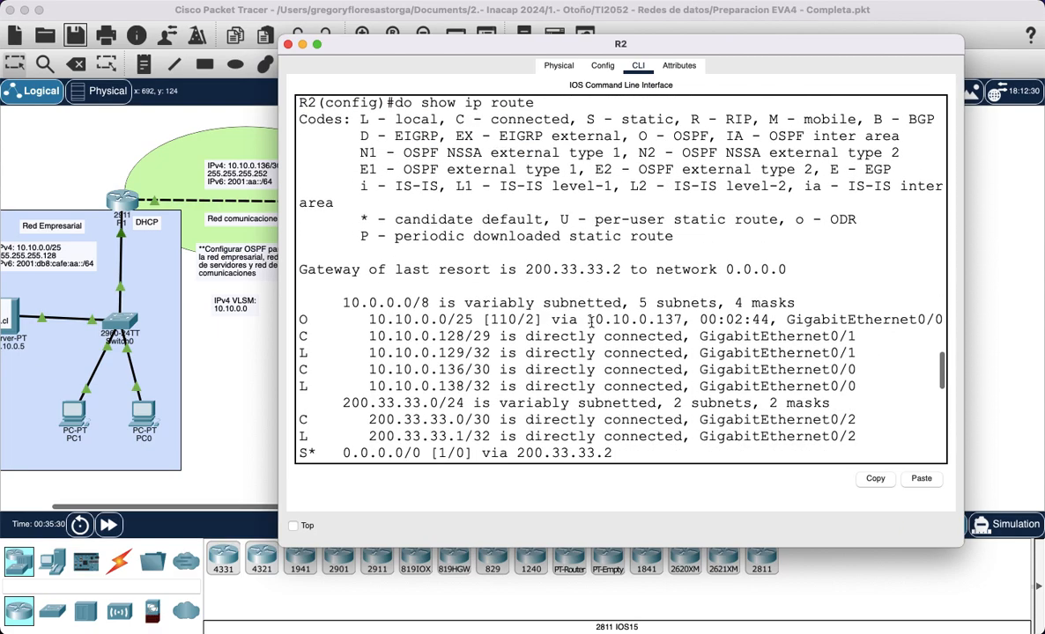
{"action": "scroll", "coordinate": [590, 322], "scroll_direction": "down", "scroll_amount": 15}
{"action": "left_click", "coordinate": [252, 345]}
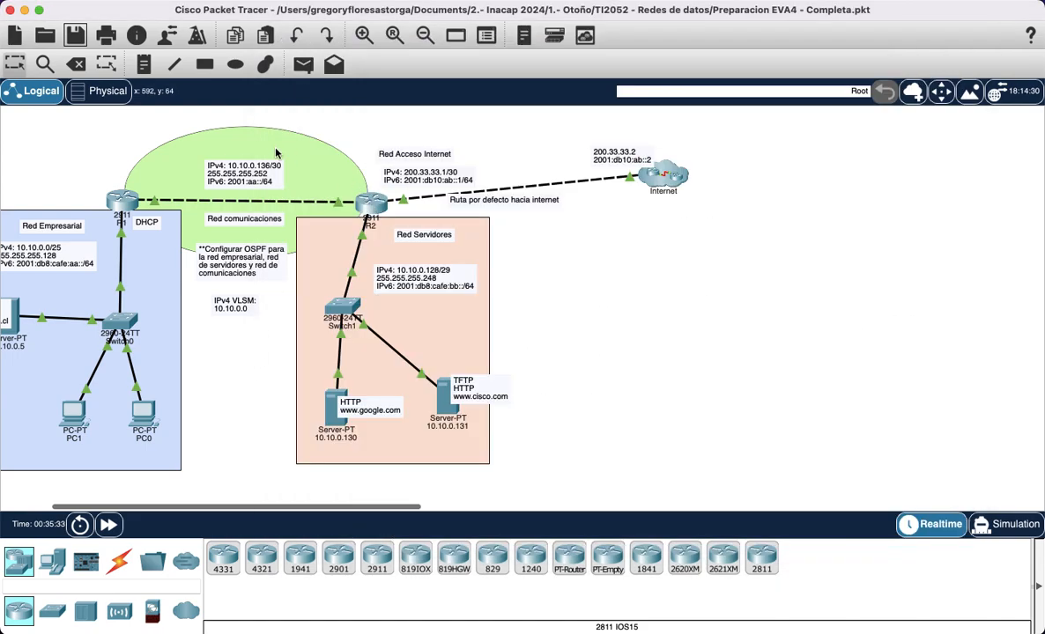
Step: Open R1's command line and display its IPv4 routing table with show ip route
{"action": "left_click", "coordinate": [122, 197]}
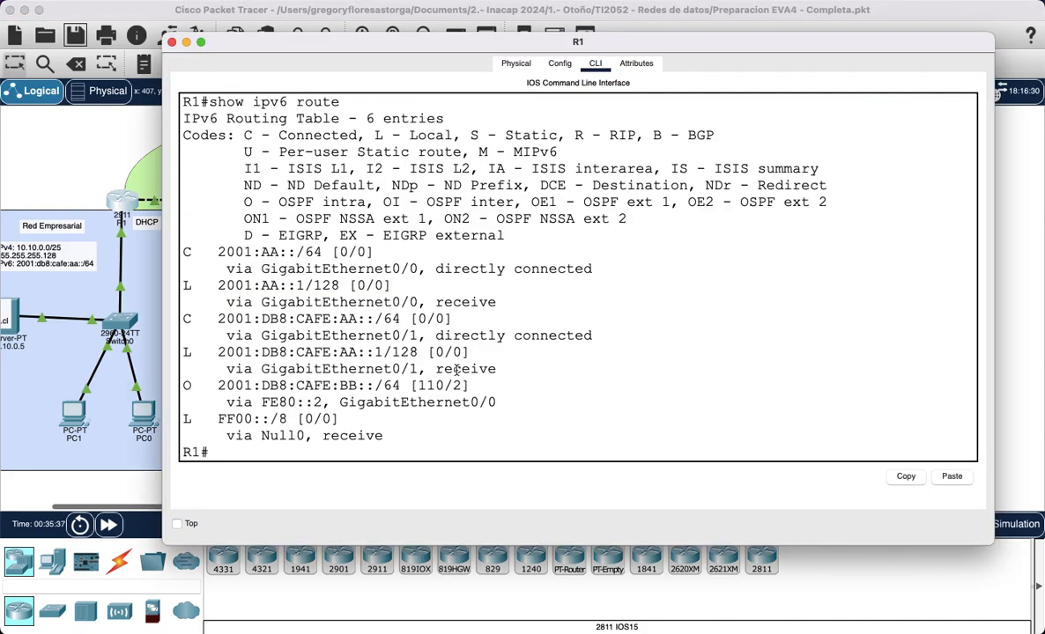
{"action": "scroll", "coordinate": [385, 399], "scroll_direction": "up", "scroll_amount": 10}
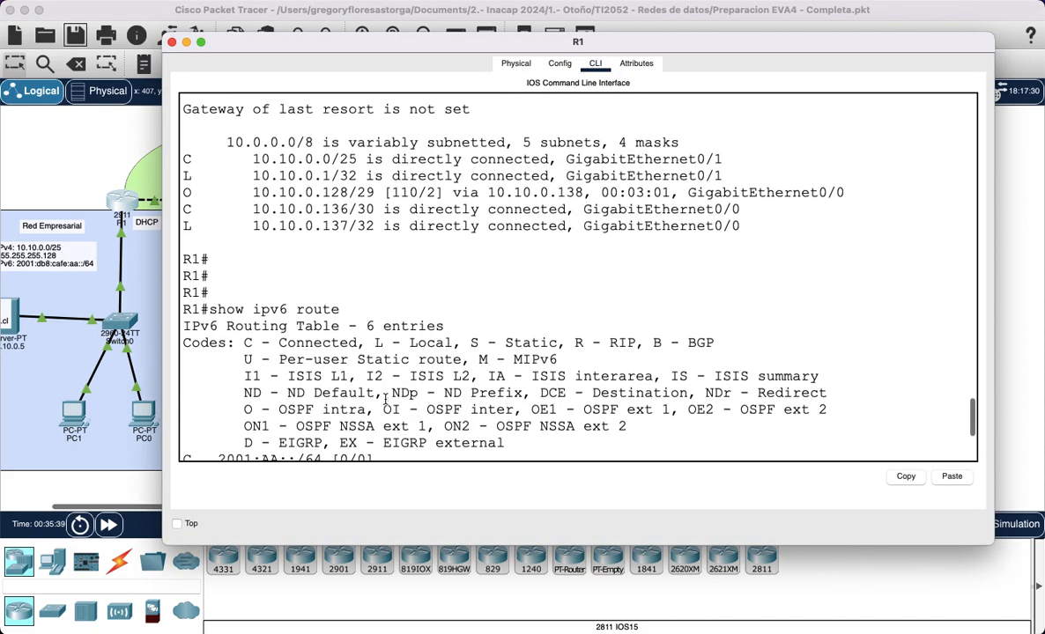
{"action": "left_click_drag", "start_coordinate": [209, 295], "coordinate": [343, 392]}
{"action": "key", "text": "Return"}
{"action": "key", "text": "Return"}
{"action": "key", "text": "Return"}
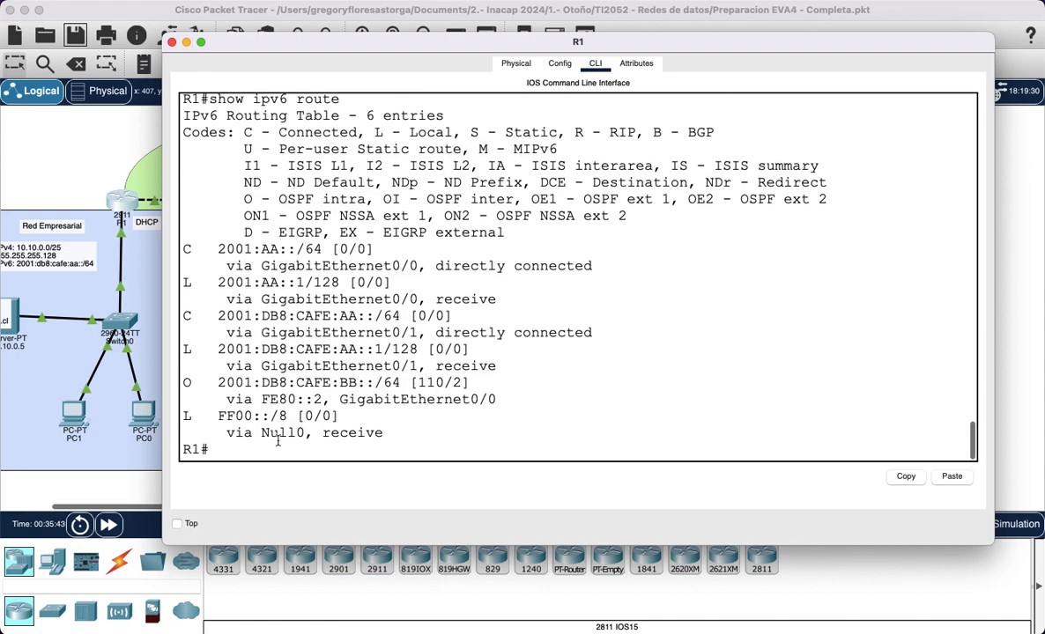
{"action": "type", "text": "show ip ro"}
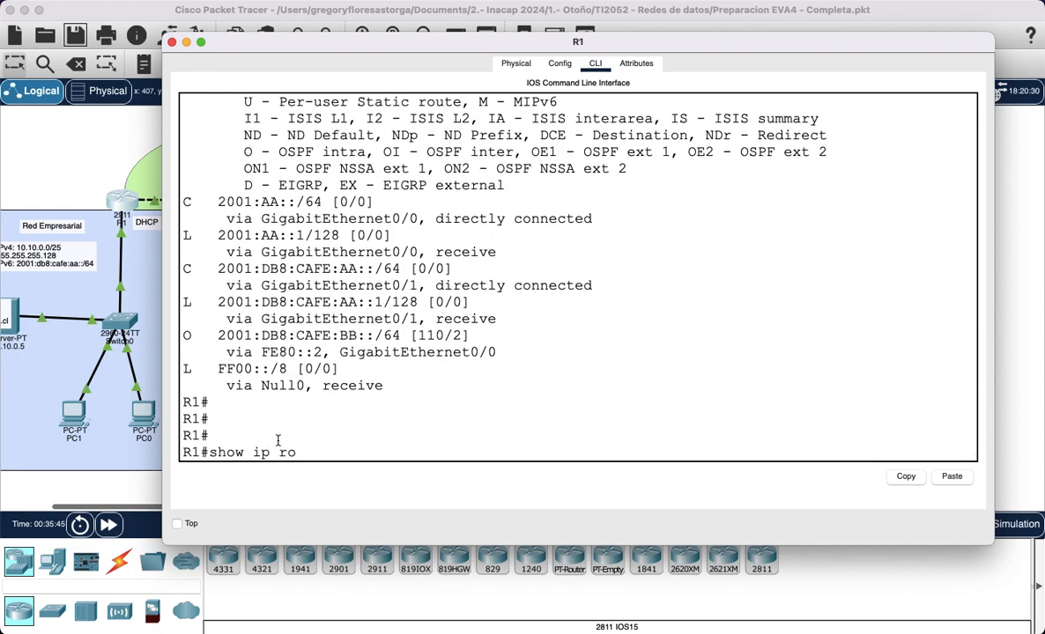
{"action": "type", "text": "ute"}
{"action": "key", "text": "Return"}
Step: Examine the 0.0.0.0/0 route in R1's IPv4 routing table and compare its marker with the candidate default code
{"action": "left_click_drag", "start_coordinate": [184, 419], "coordinate": [204, 418]}
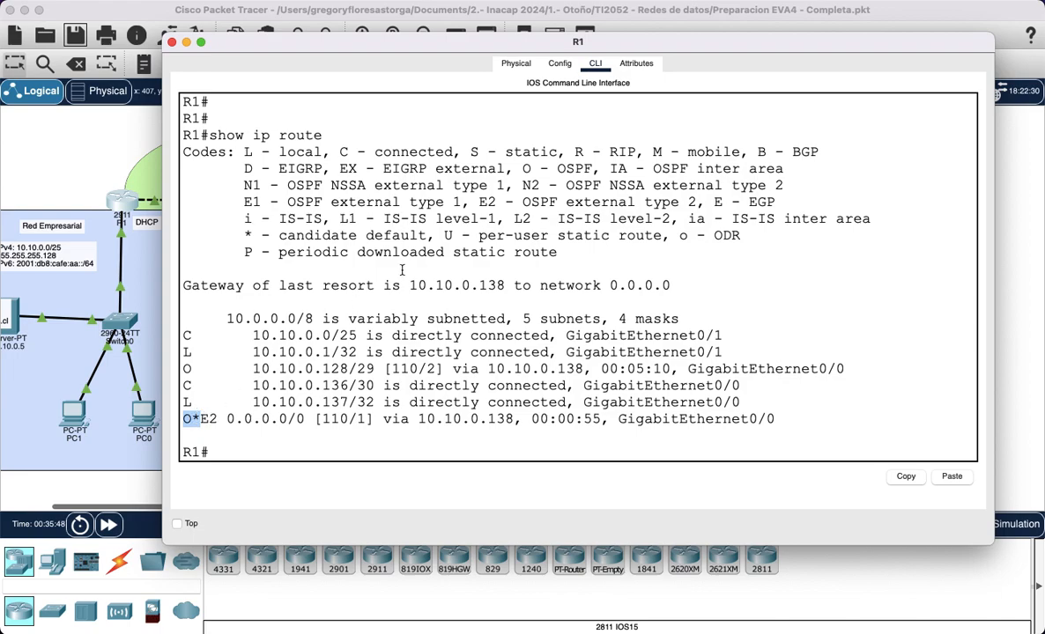
{"action": "left_click_drag", "start_coordinate": [238, 235], "coordinate": [411, 235]}
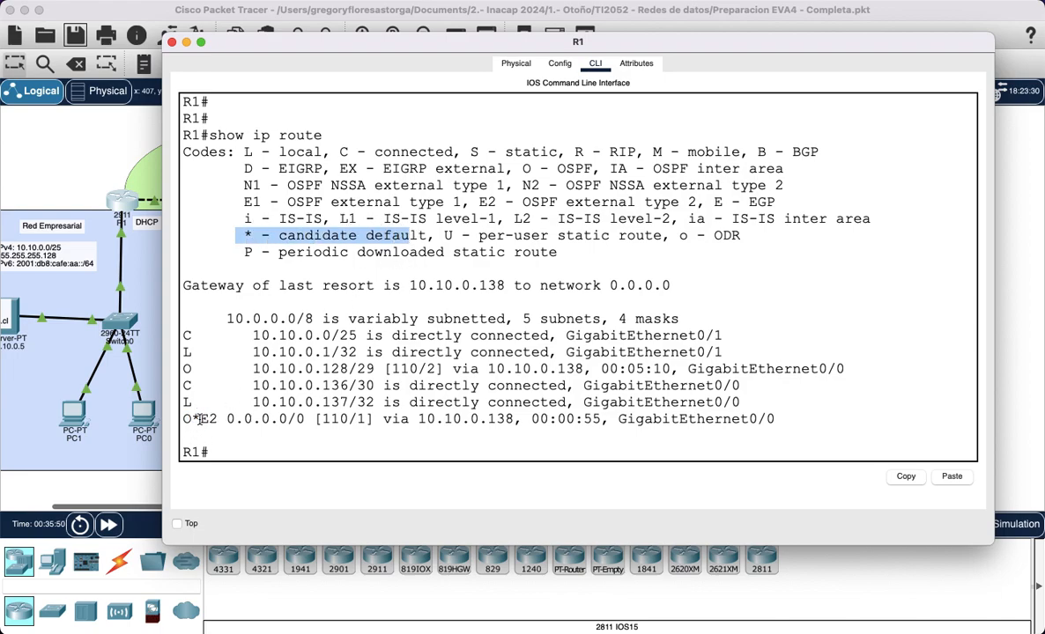
{"action": "left_click_drag", "start_coordinate": [202, 419], "coordinate": [307, 420]}
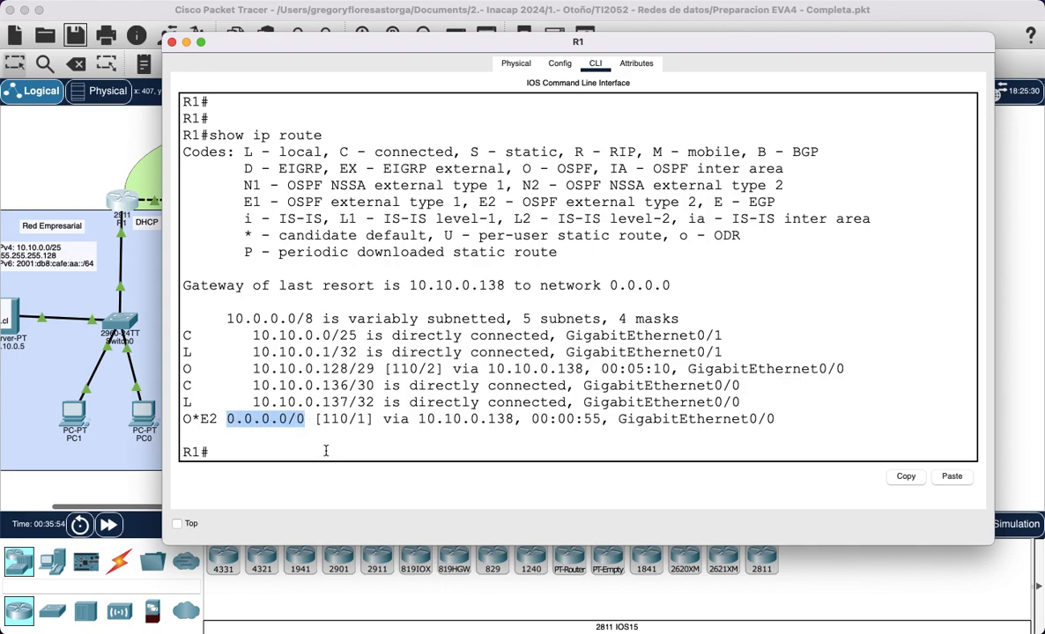
{"action": "left_click_drag", "start_coordinate": [211, 420], "coordinate": [413, 420]}
{"action": "left_click", "coordinate": [392, 443]}
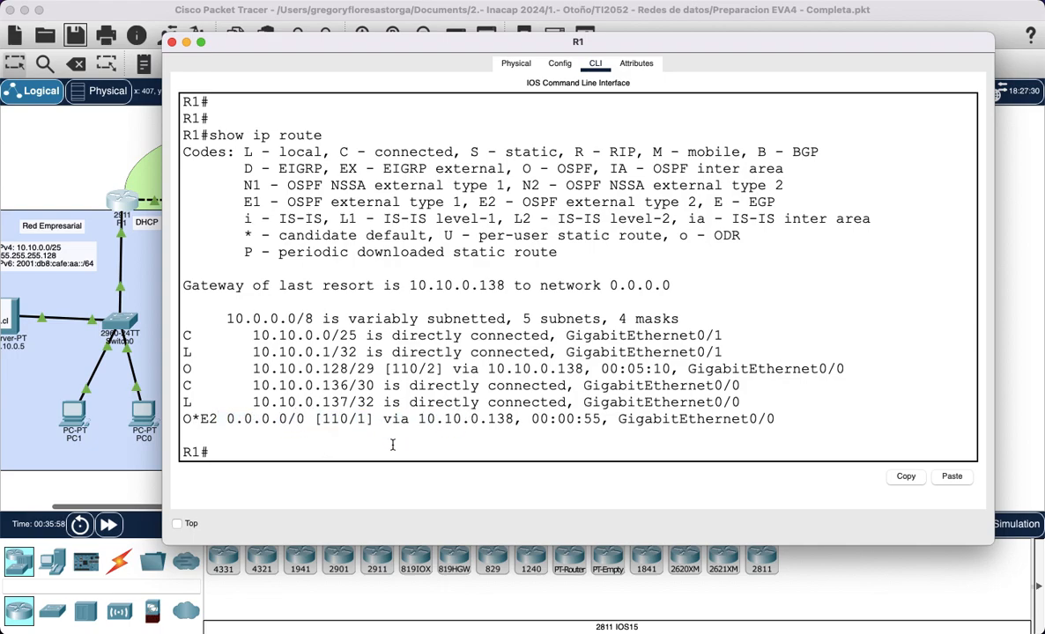
{"action": "key", "text": "Return"}
{"action": "key", "text": "Return"}
{"action": "left_click_drag", "start_coordinate": [226, 386], "coordinate": [313, 387]}
{"action": "left_click", "coordinate": [300, 449]}
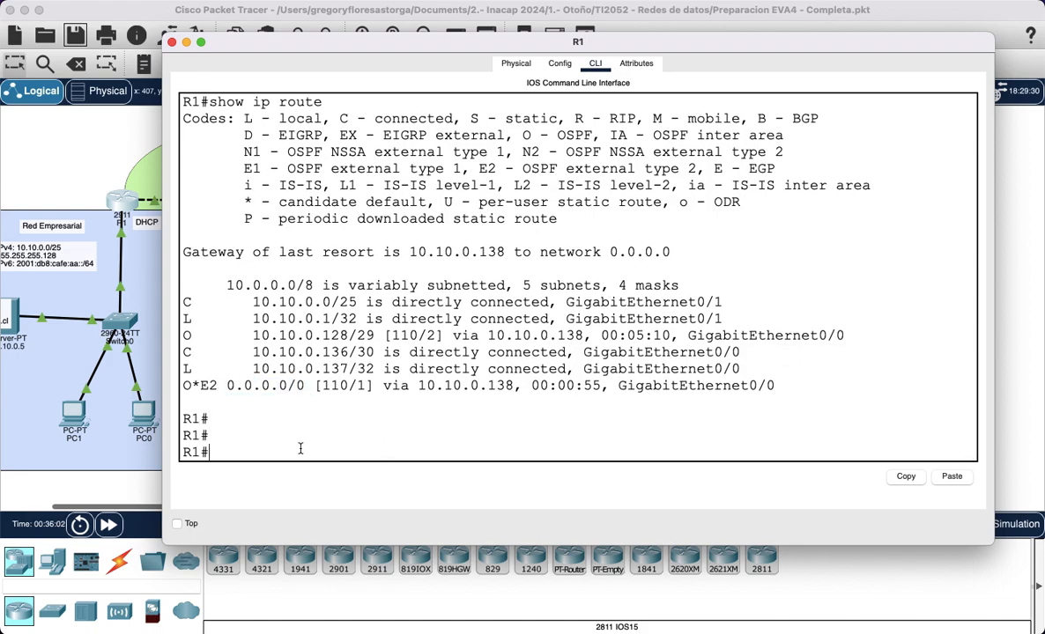
Step: Display R1's IPv6 routing table with show ipv6 route, examine the ::/0 entry and return to the topology
{"action": "key", "text": "Up"}
{"action": "key", "text": "Up"}
{"action": "key", "text": "Down"}
{"action": "key", "text": "Up"}
{"action": "key", "text": "Return"}
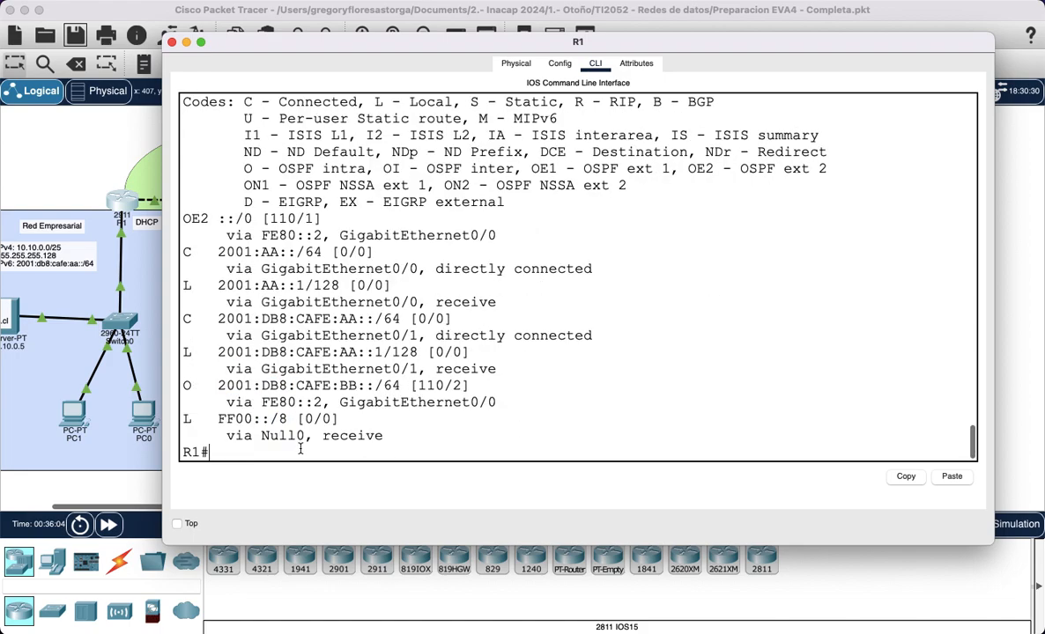
{"action": "left_click_drag", "start_coordinate": [184, 219], "coordinate": [357, 231]}
{"action": "left_click", "coordinate": [226, 220]}
{"action": "left_click_drag", "start_coordinate": [184, 219], "coordinate": [323, 220]}
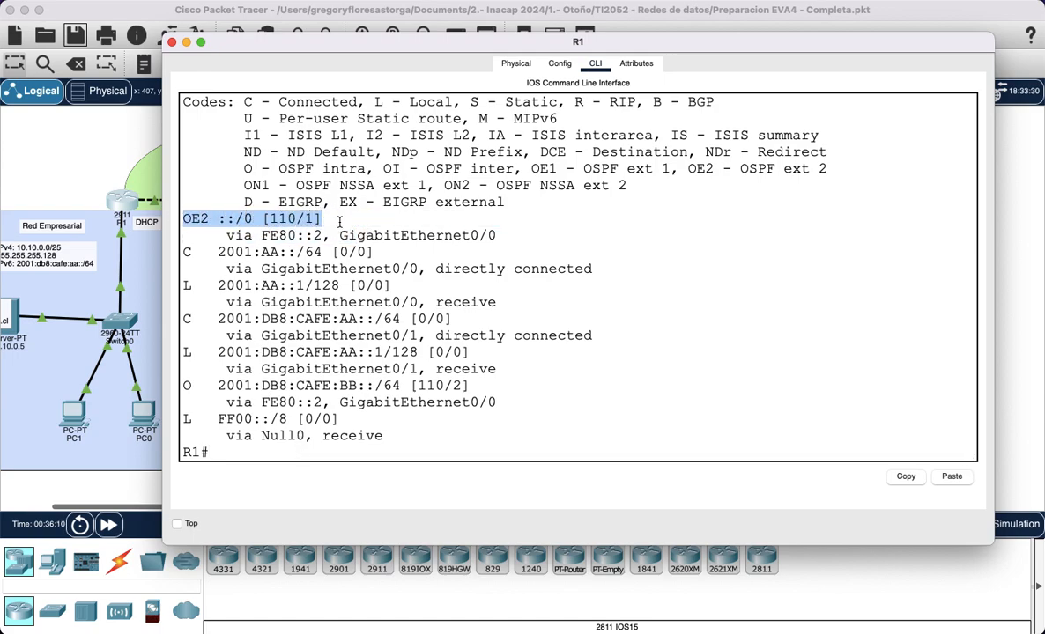
{"action": "left_click", "coordinate": [364, 237]}
{"action": "left_click", "coordinate": [108, 157]}
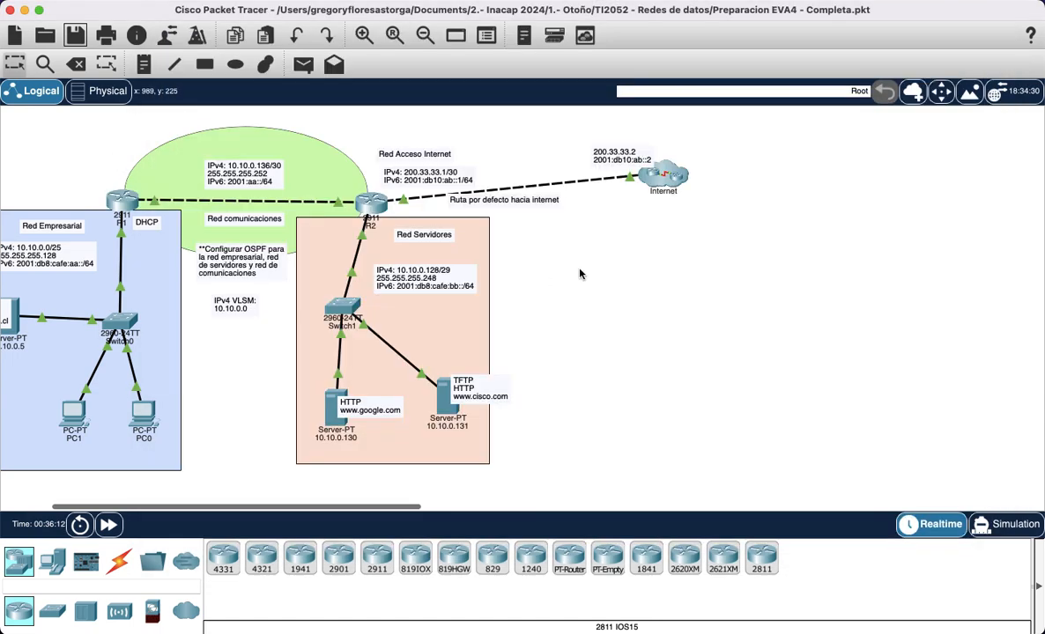
{"action": "scroll", "coordinate": [381, 208], "scroll_direction": "left", "scroll_amount": 5}
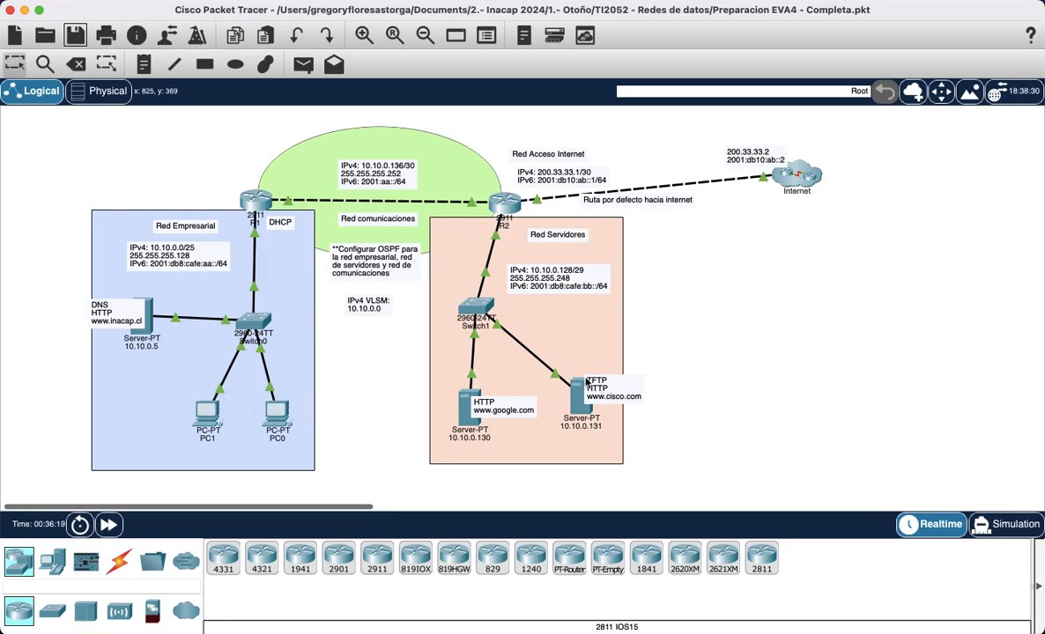
{"action": "left_click", "coordinate": [277, 415]}
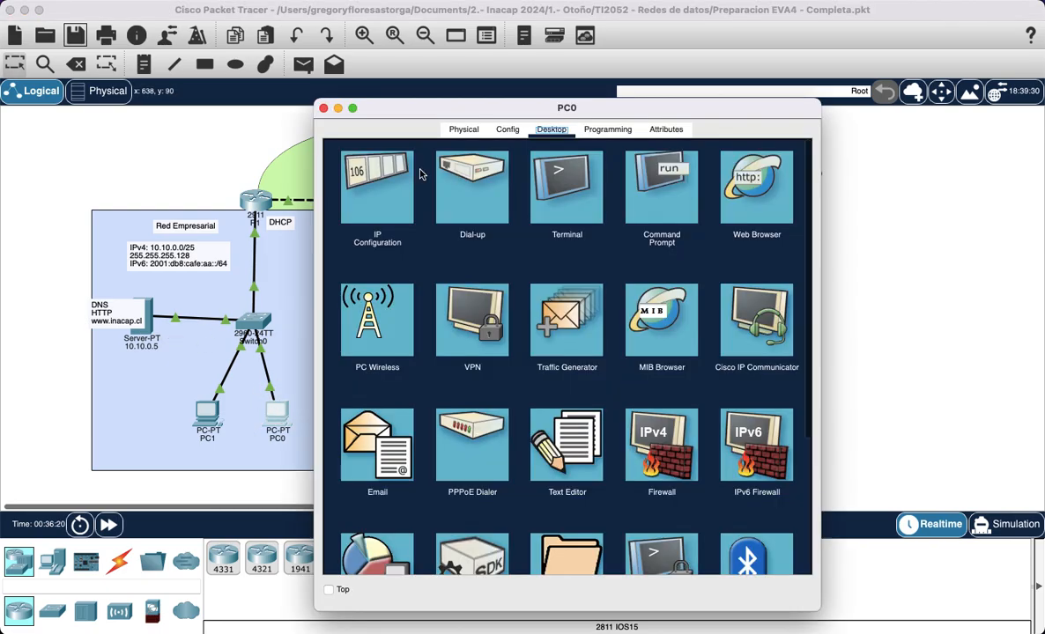
{"action": "left_click", "coordinate": [171, 129]}
{"action": "left_click", "coordinate": [205, 425]}
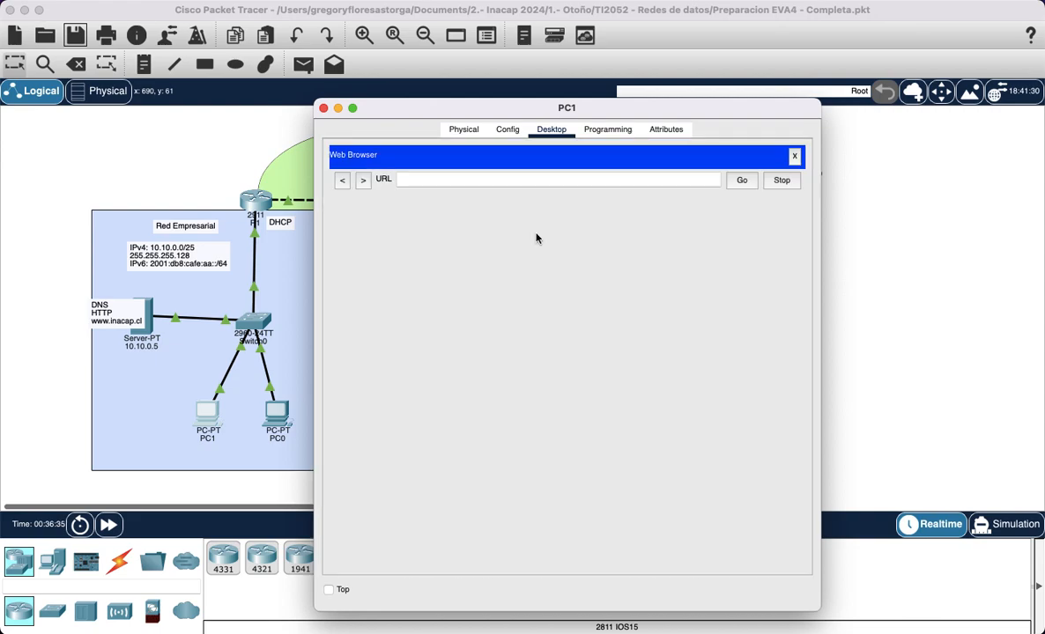
{"action": "left_click", "coordinate": [517, 180]}
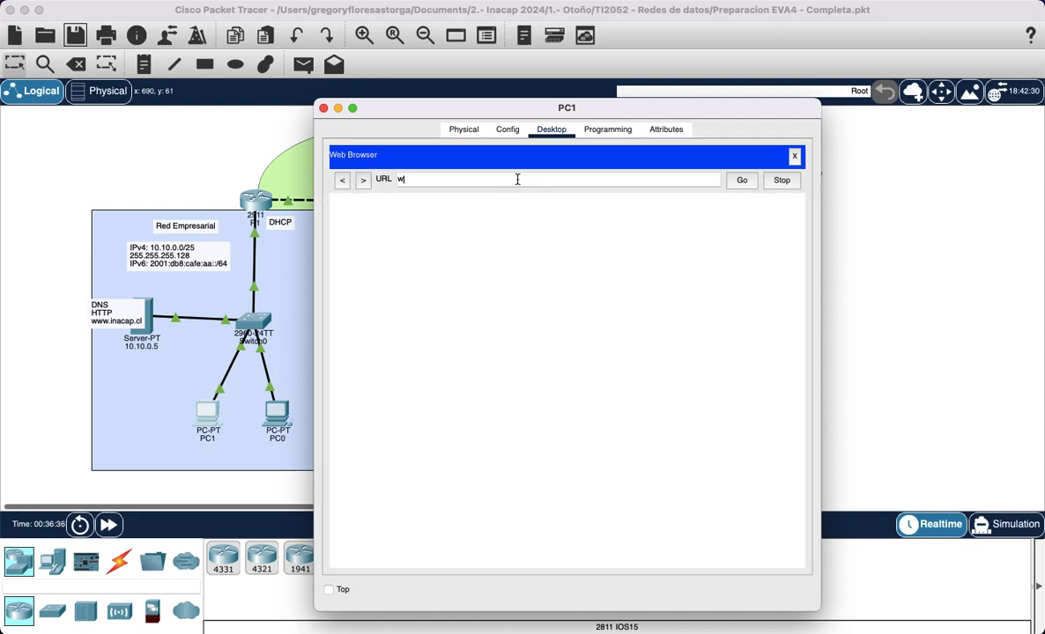
{"action": "type", "text": "www.inacap.cl"}
{"action": "key", "text": "Return"}
{"action": "key", "text": "BackSpace"}
{"action": "key", "text": "BackSpace"}
{"action": "key", "text": "BackSpace"}
{"action": "key", "text": "BackSpace"}
{"action": "key", "text": "BackSpace"}
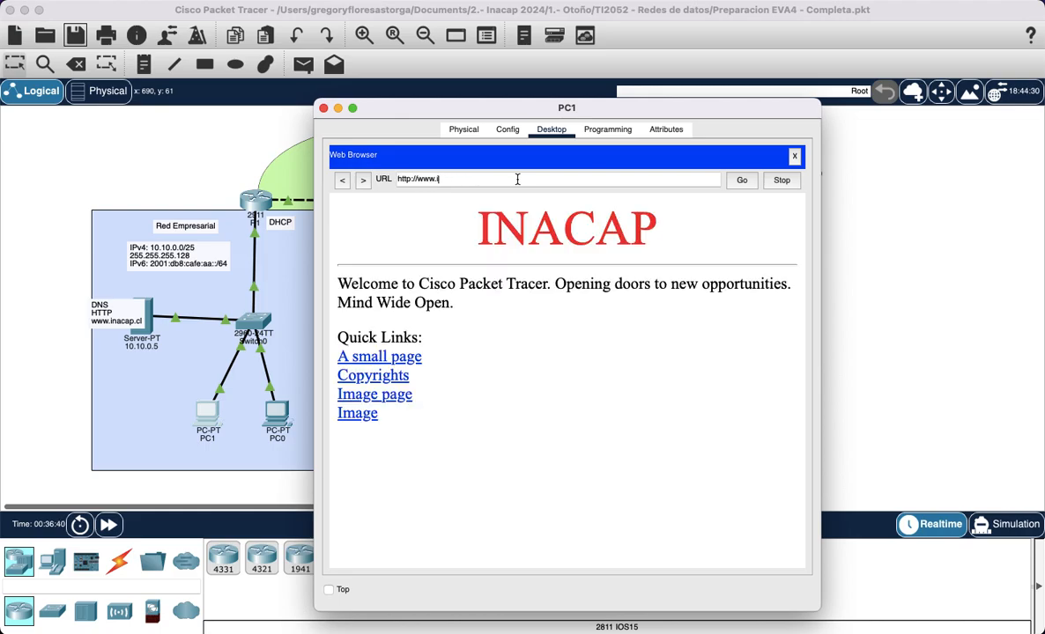
{"action": "type", "text": "google.com"}
{"action": "key", "text": "Return"}
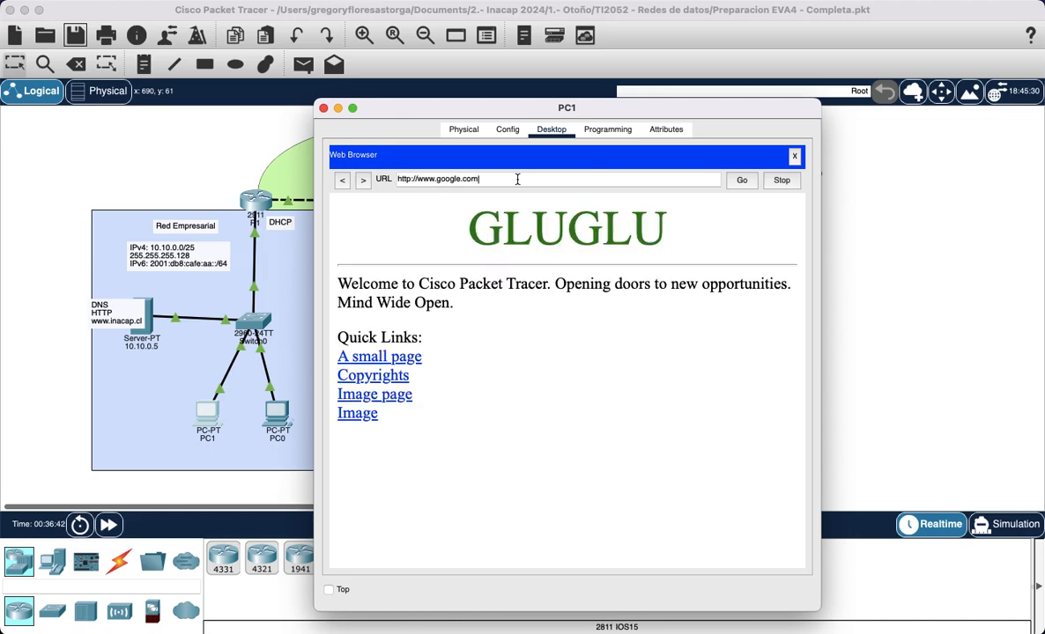
{"action": "key", "text": "BackSpace"}
{"action": "key", "text": "BackSpace"}
{"action": "key", "text": "BackSpace"}
{"action": "key", "text": "BackSpace"}
{"action": "key", "text": "BackSpace"}
{"action": "type", "text": "cisco.co"}
{"action": "key", "text": "Return"}
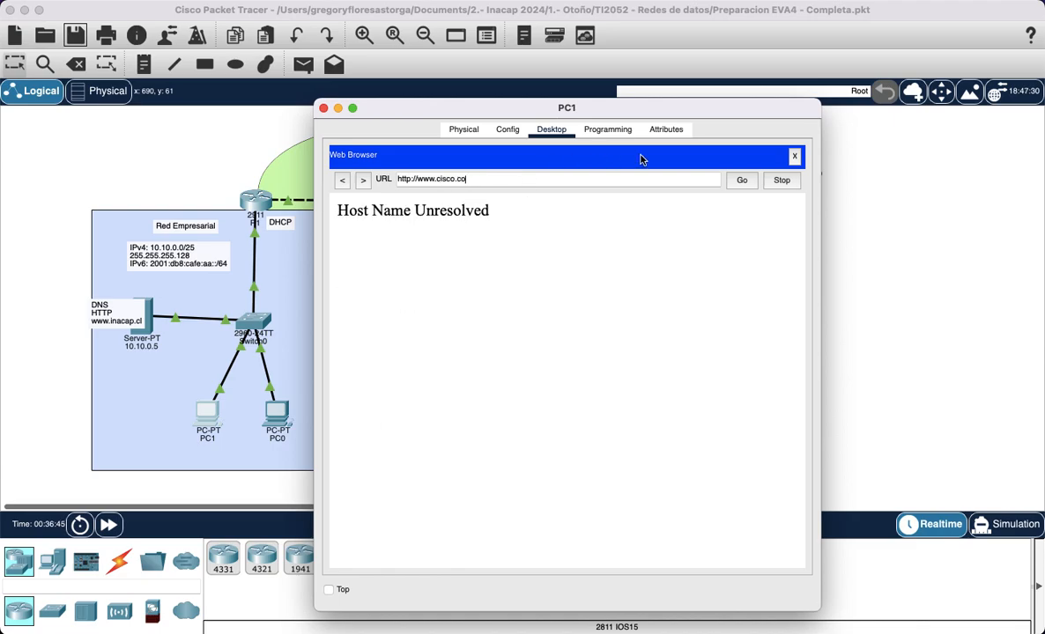
{"action": "type", "text": "m"}
{"action": "key", "text": "Return"}
{"action": "left_click_drag", "start_coordinate": [495, 226], "coordinate": [669, 227]}
{"action": "left_click", "coordinate": [441, 215]}
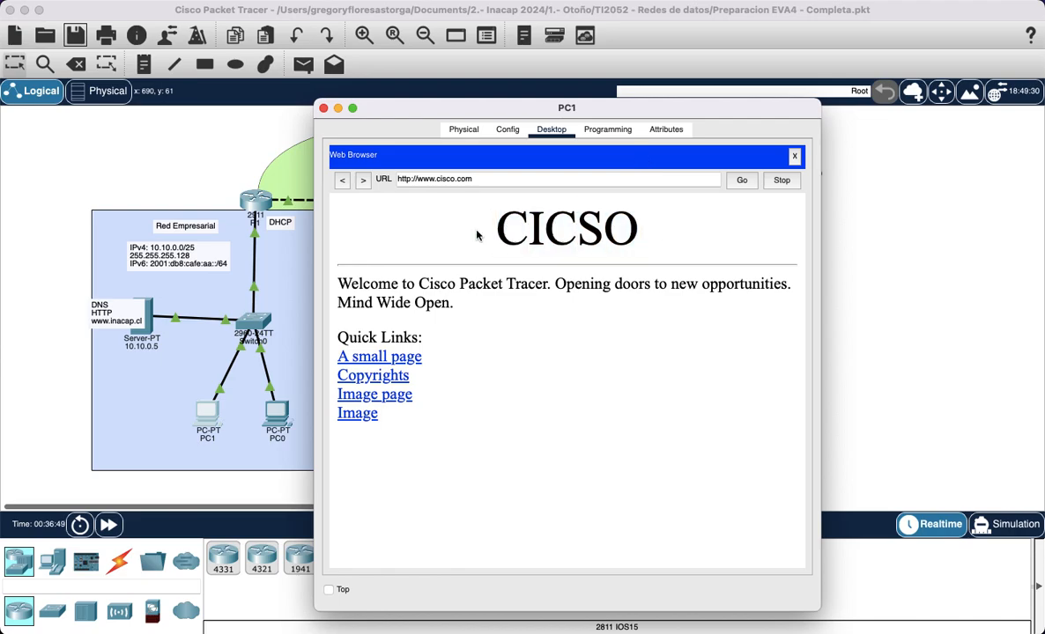
{"action": "left_click", "coordinate": [323, 107]}
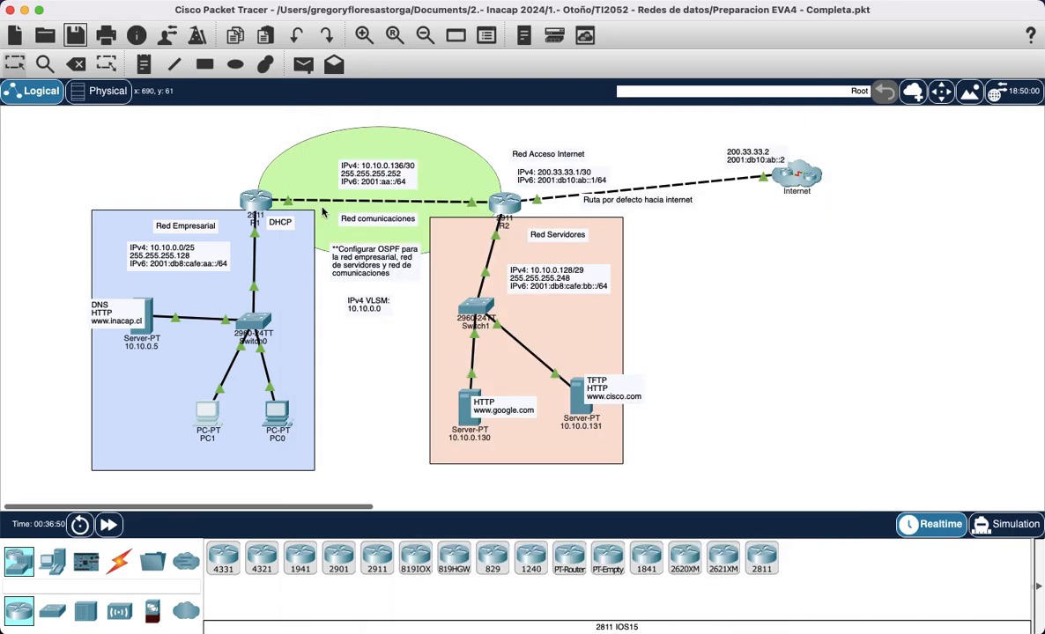